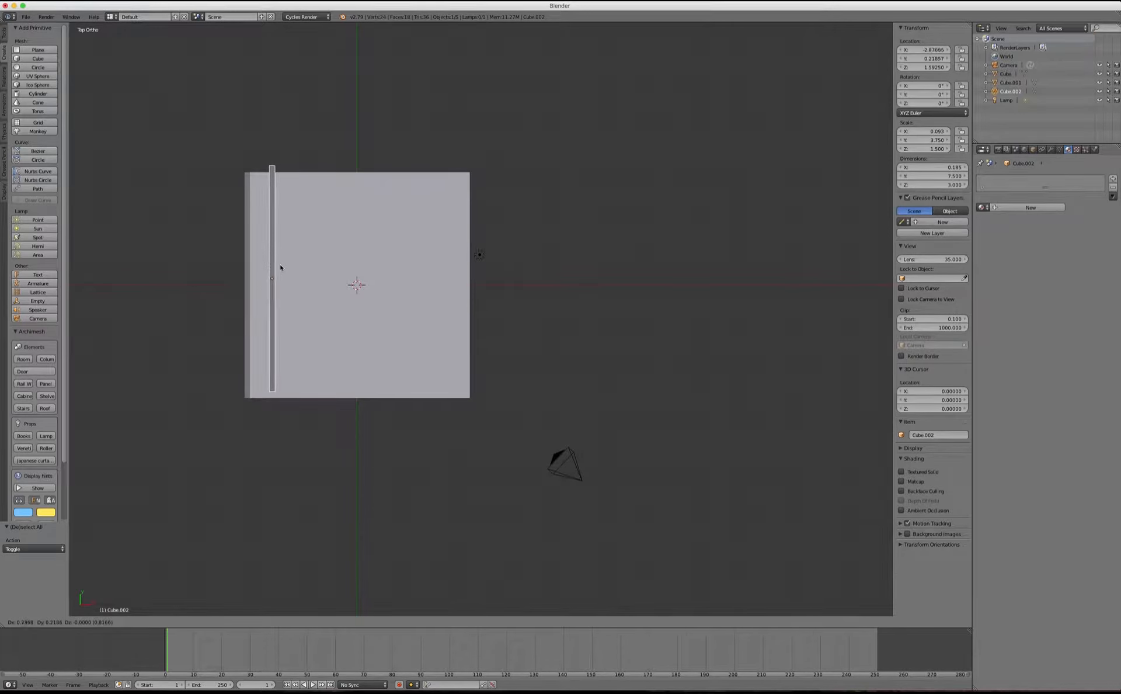
Step: Place the duplicated side wall 7.5 units along X, at the opposite edge of the floor
{"action": "key", "text": "x"}
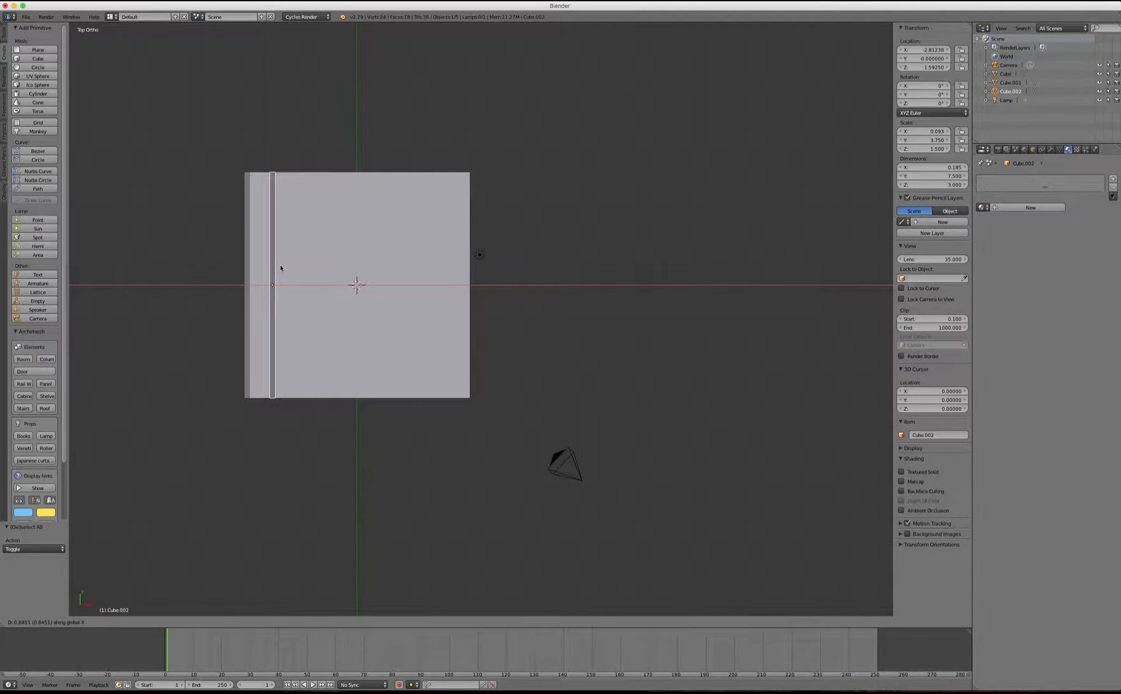
{"action": "type", "text": "7"}
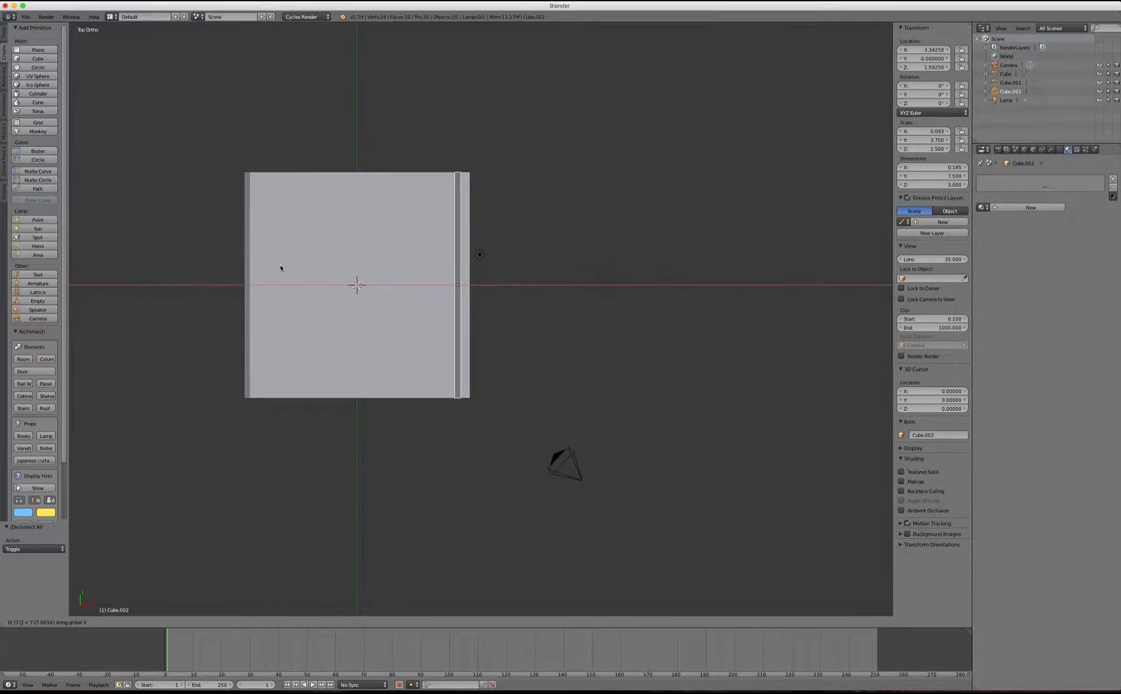
{"action": "type", "text": ".5"}
{"action": "key", "text": "Return"}
Step: Examine in wireframe how the duplicated wall's lower corner lines up with the floor's edge
{"action": "key", "text": "z"}
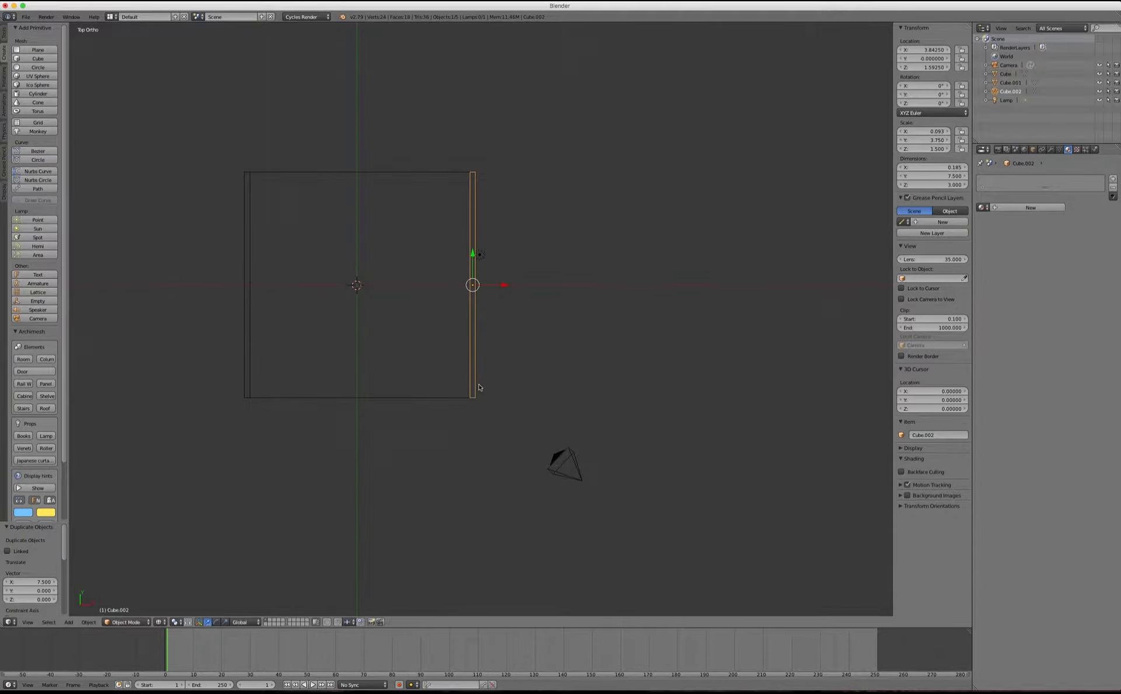
{"action": "scroll", "coordinate": [473, 394], "scroll_direction": "up", "scroll_amount": 10}
{"action": "middle_click_drag", "start_coordinate": [473, 391], "coordinate": [474, 328]}
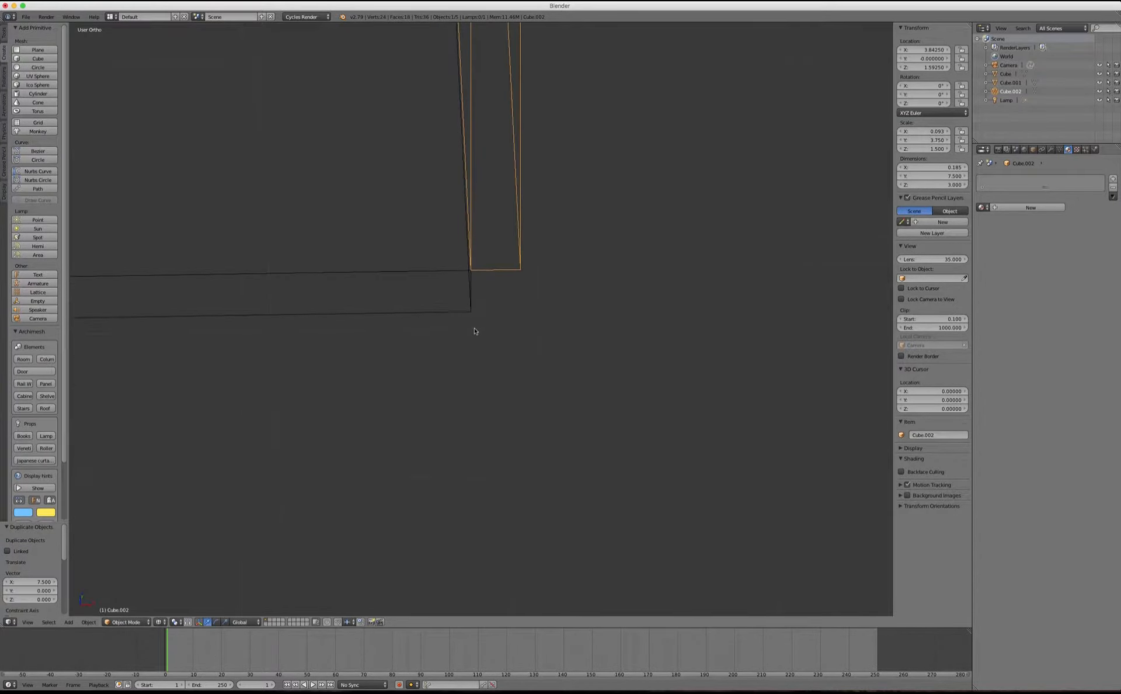
{"action": "scroll", "coordinate": [474, 328], "scroll_direction": "down", "scroll_amount": 6}
{"action": "key", "text": "KP_1"}
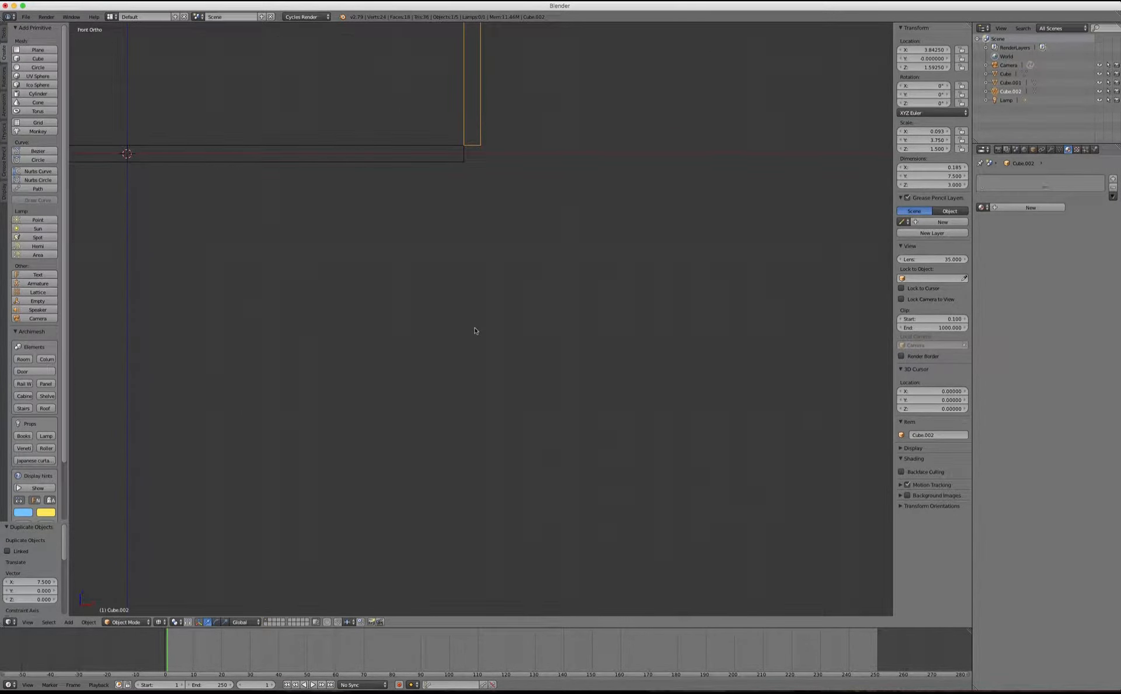
{"action": "scroll", "coordinate": [461, 123], "scroll_direction": "up", "scroll_amount": 10}
{"action": "scroll", "coordinate": [452, 294], "scroll_direction": "up", "scroll_amount": 3}
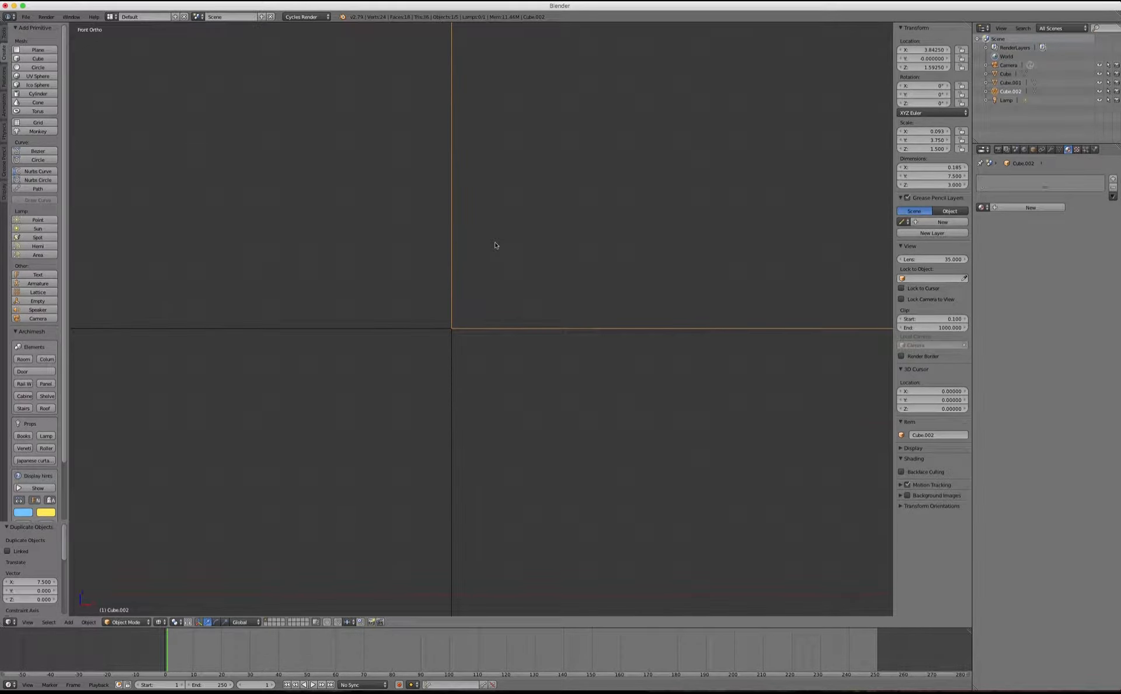
{"action": "scroll", "coordinate": [426, 442], "scroll_direction": "down", "scroll_amount": 3}
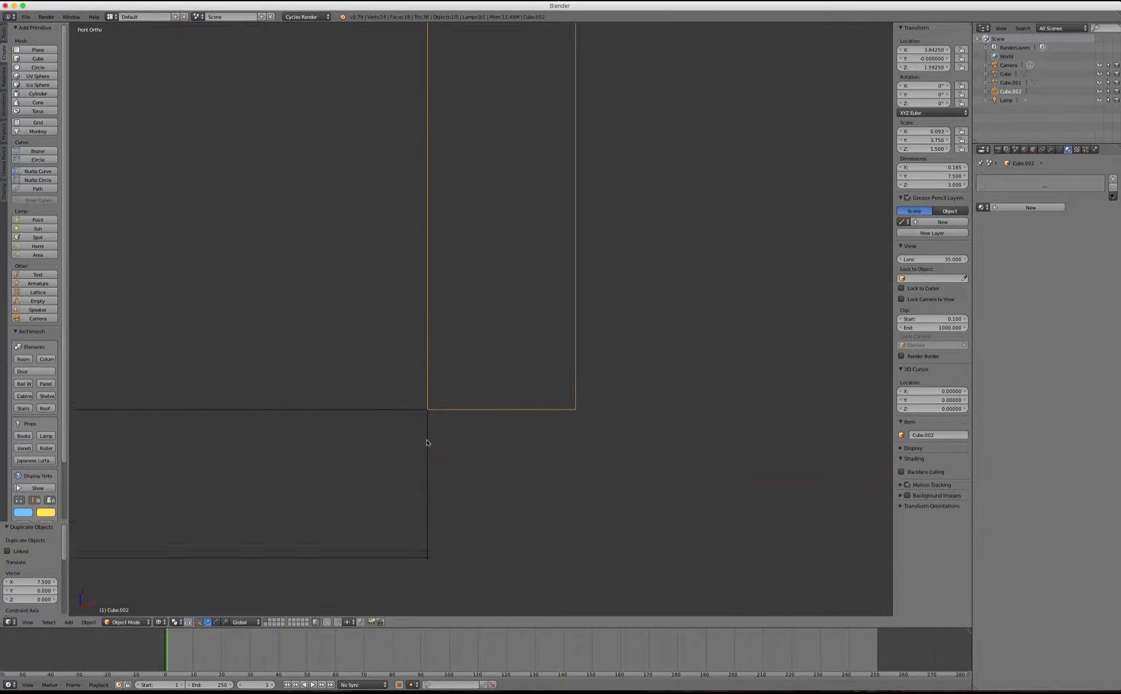
{"action": "scroll", "coordinate": [427, 443], "scroll_direction": "down", "scroll_amount": 2}
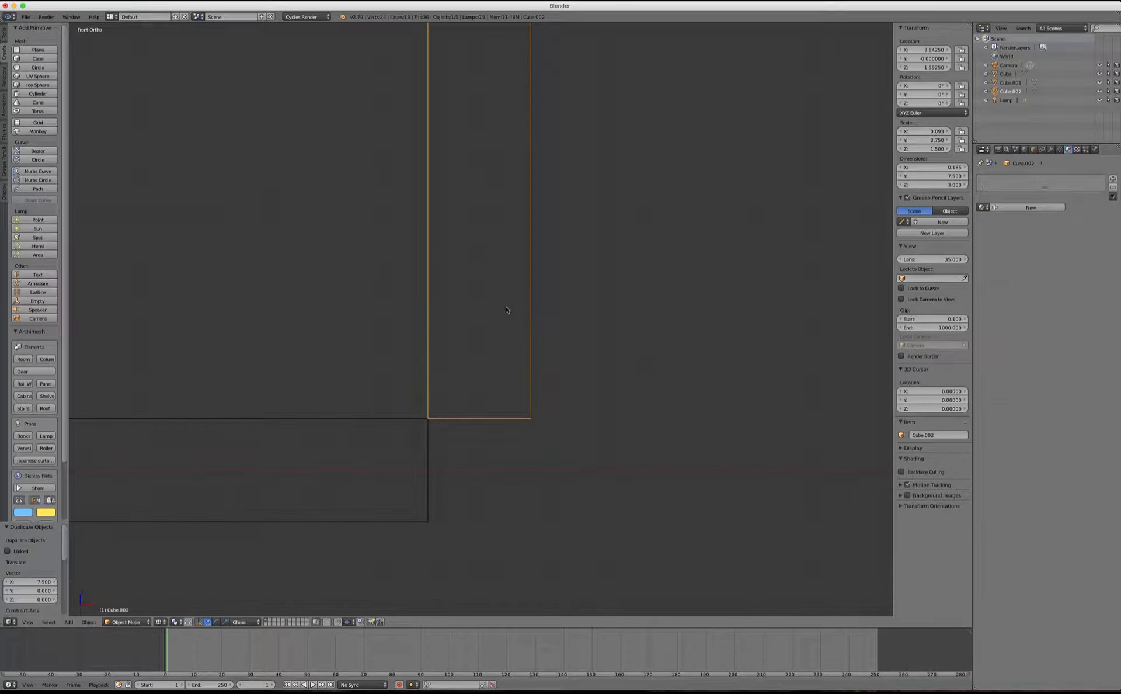
{"action": "scroll", "coordinate": [584, 344], "scroll_direction": "down", "scroll_amount": 8}
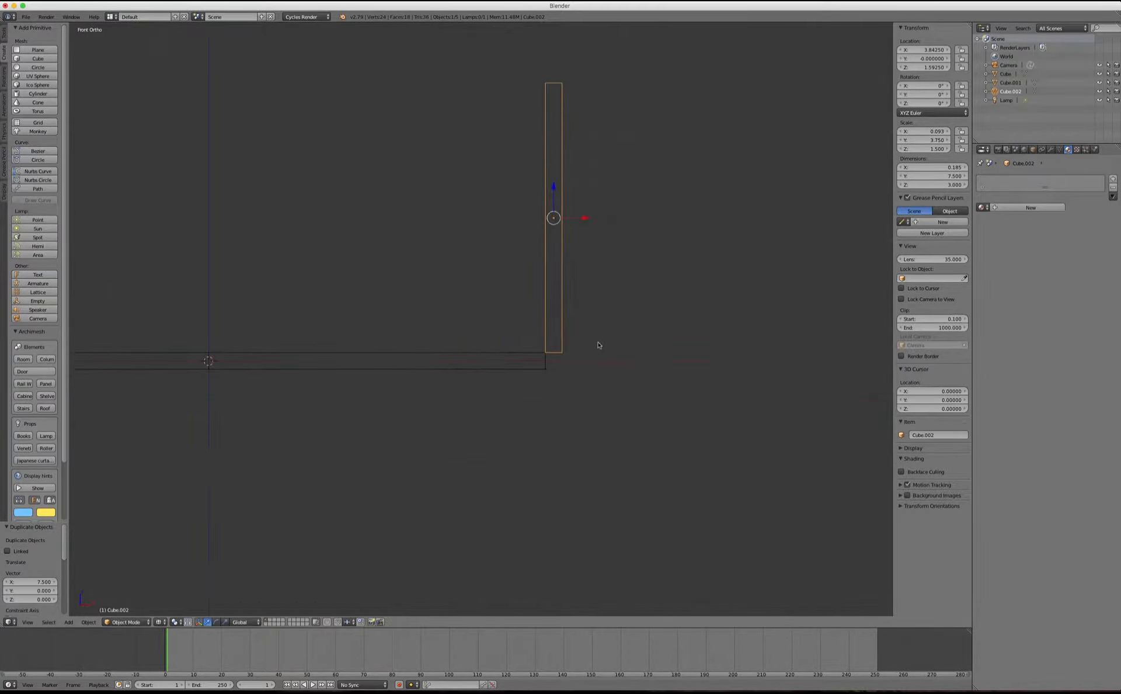
{"action": "scroll", "coordinate": [598, 345], "scroll_direction": "down", "scroll_amount": 5}
{"action": "scroll", "coordinate": [339, 344], "scroll_direction": "up", "scroll_amount": 4}
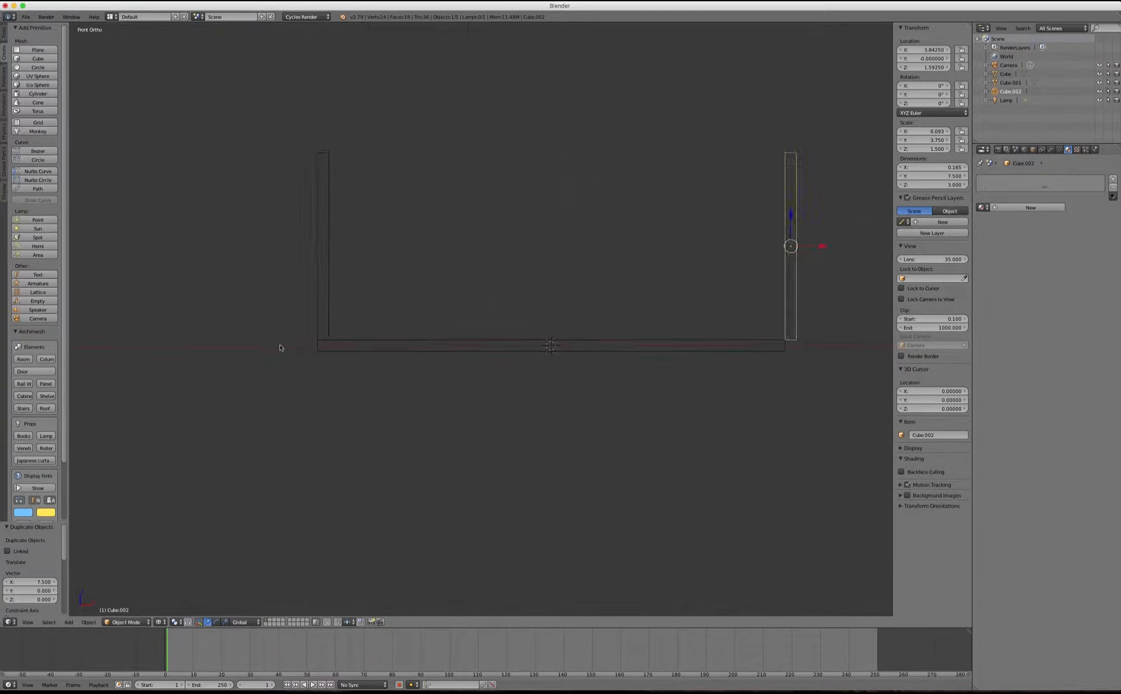
{"action": "scroll", "coordinate": [292, 342], "scroll_direction": "down", "scroll_amount": 2}
{"action": "scroll", "coordinate": [642, 315], "scroll_direction": "up", "scroll_amount": 7}
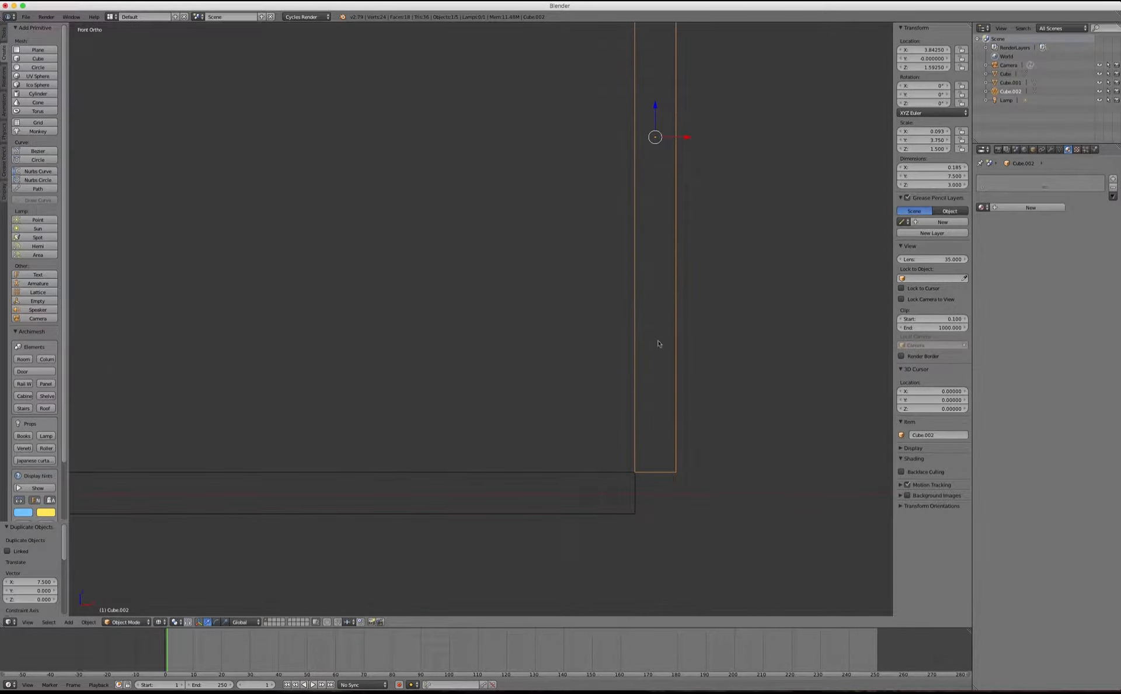
Step: Move the duplicated wall -0.185 along X so its outer face is flush with the floor's edge, and return to solid shading
{"action": "key", "text": "g"}
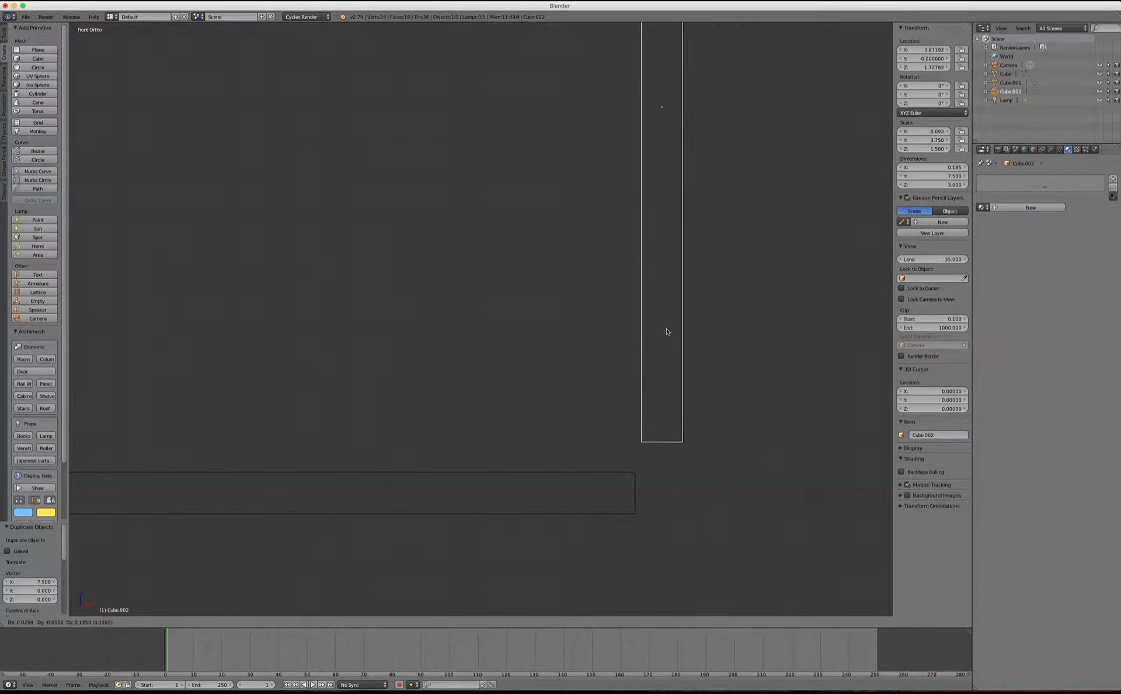
{"action": "key", "text": "x"}
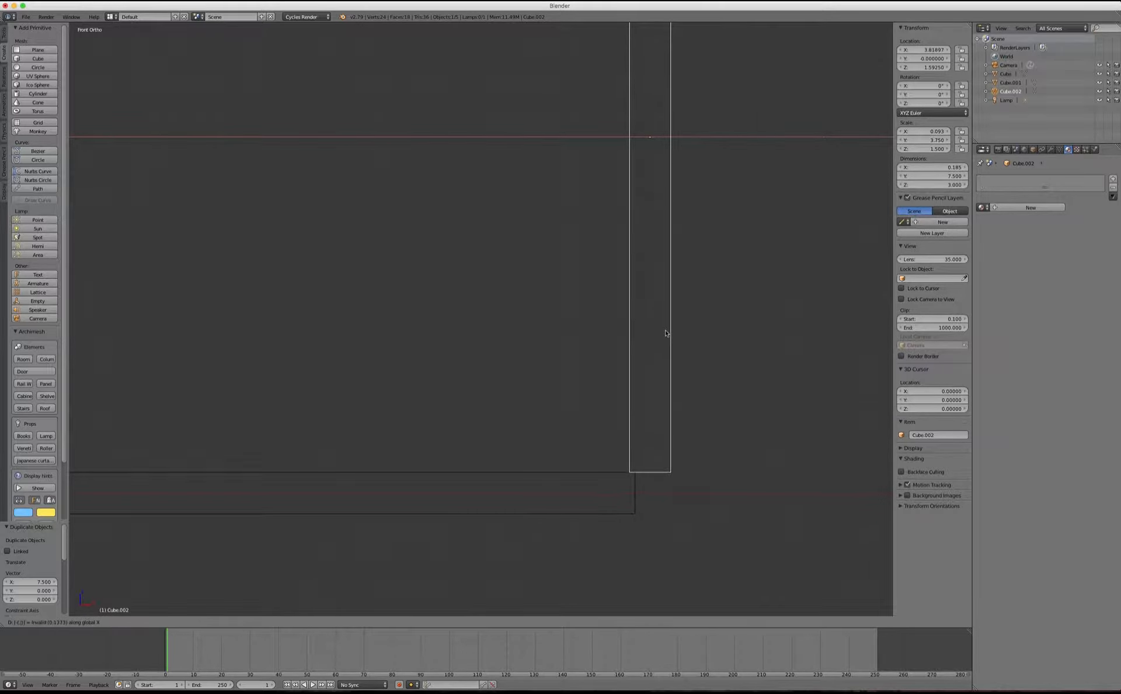
{"action": "left_click", "coordinate": [591, 312]}
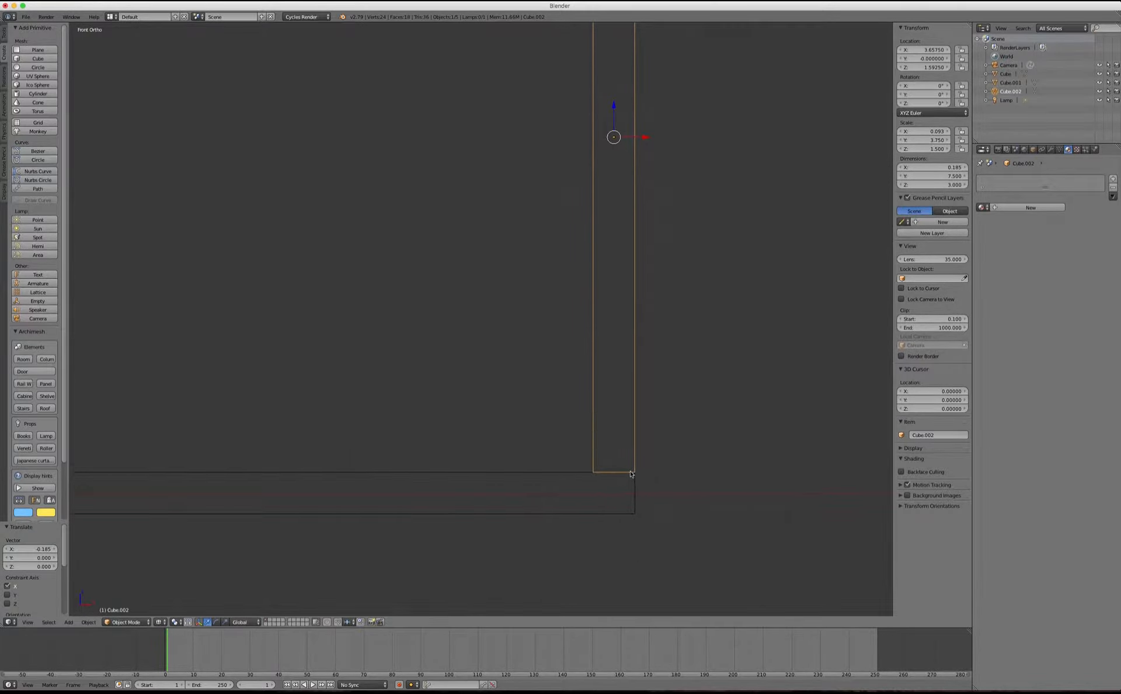
{"action": "scroll", "coordinate": [630, 474], "scroll_direction": "up", "scroll_amount": 6}
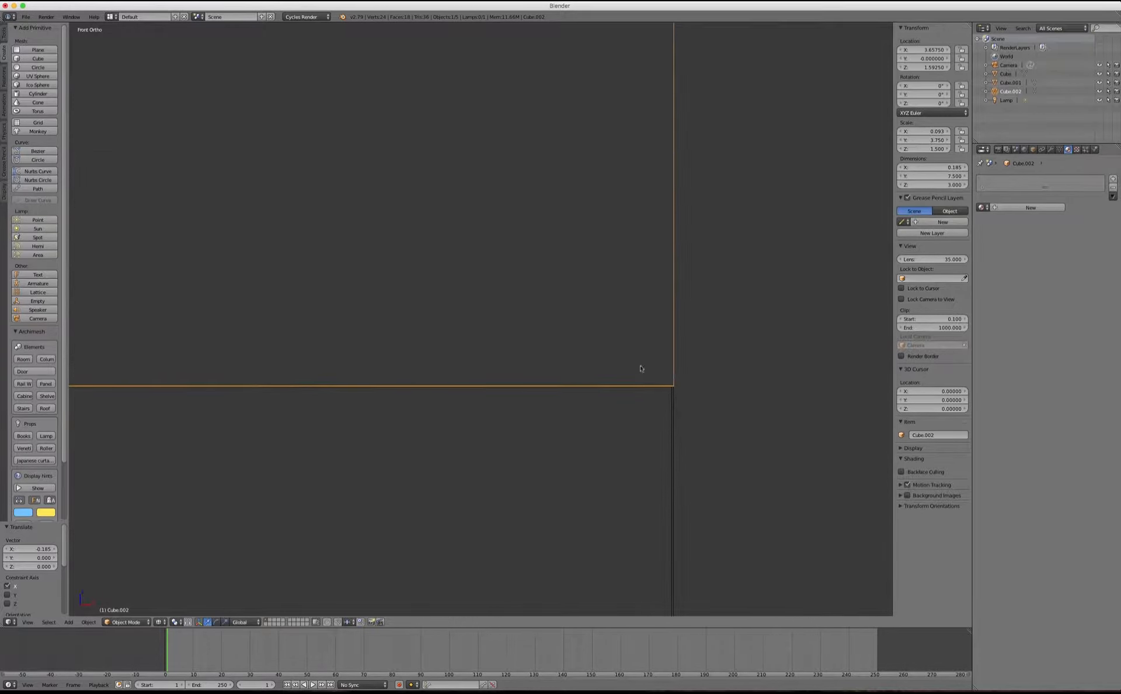
{"action": "scroll", "coordinate": [641, 368], "scroll_direction": "down", "scroll_amount": 10}
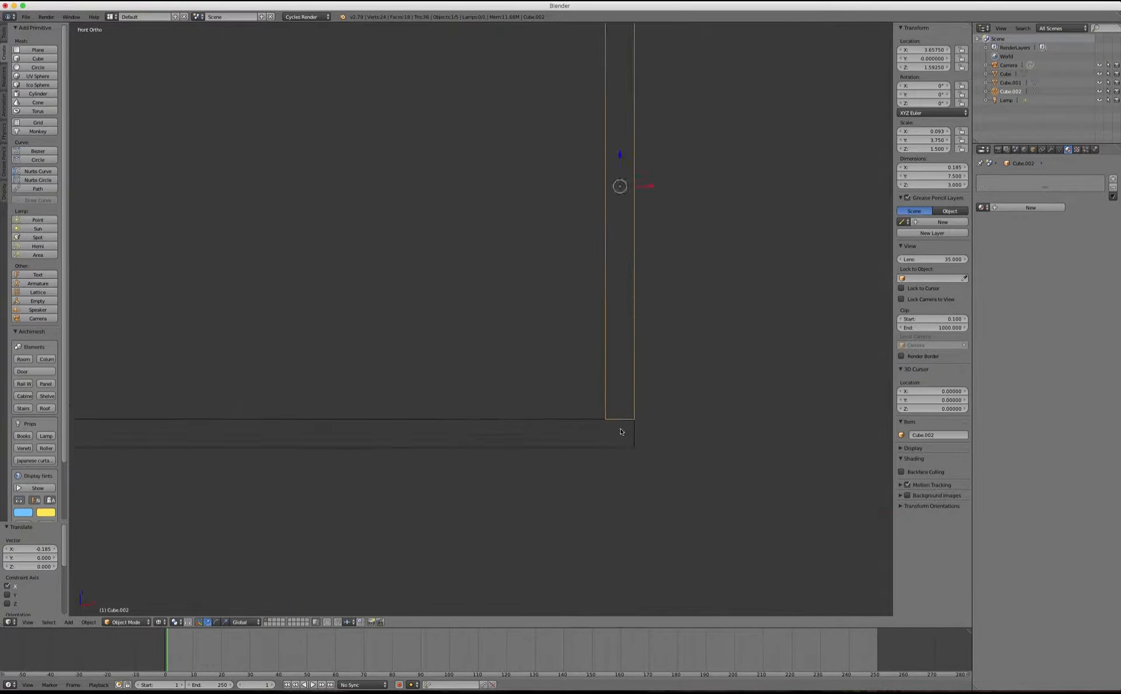
{"action": "scroll", "coordinate": [621, 432], "scroll_direction": "down", "scroll_amount": 4}
{"action": "middle_click_drag", "start_coordinate": [607, 342], "coordinate": [551, 393]}
{"action": "key", "text": "z"}
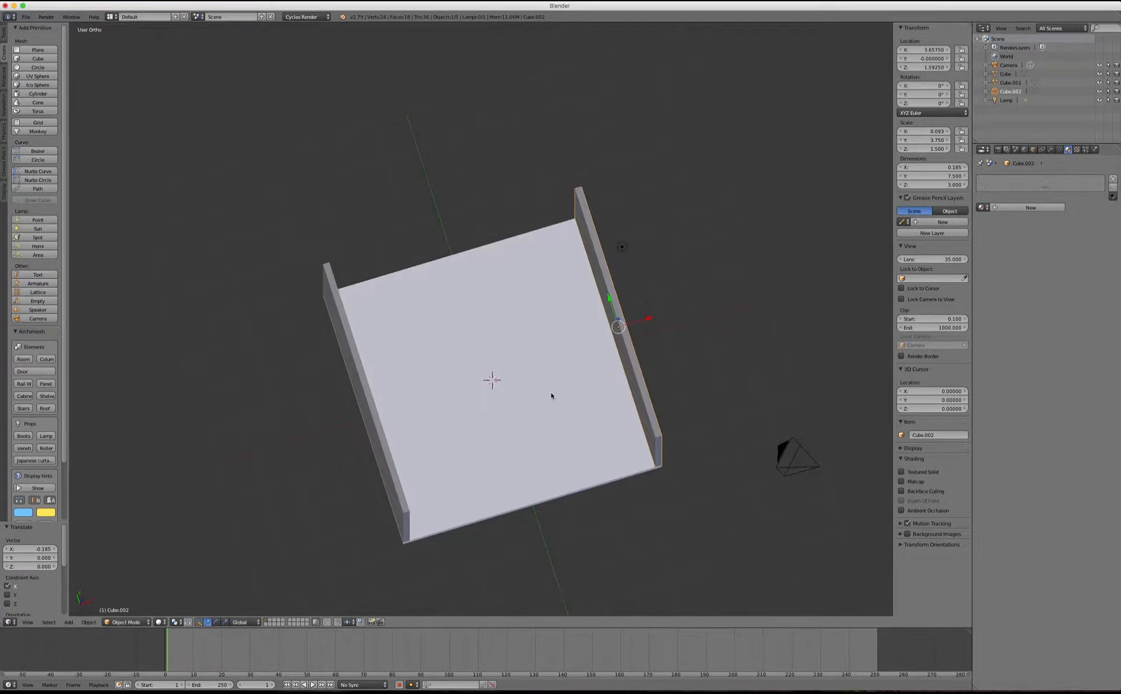
Step: Duplicate the second side wall in place and rotate the copy 90° in top view
{"action": "key", "text": "KP_7"}
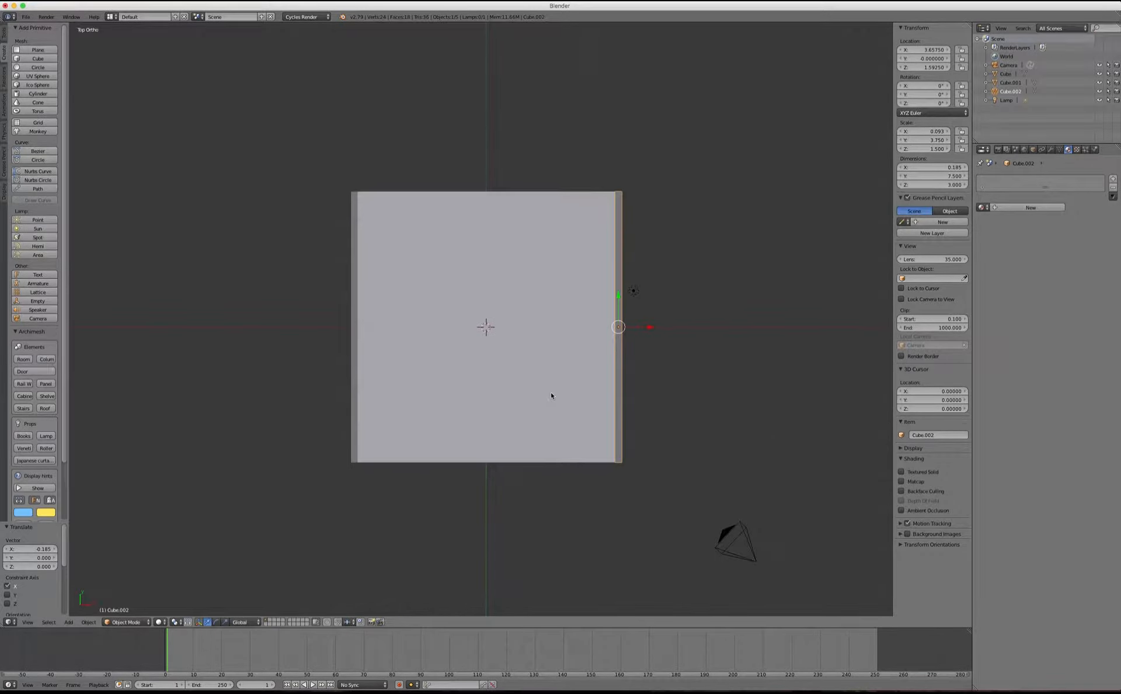
{"action": "key", "text": "shift+d"}
{"action": "right_click", "coordinate": [581, 356]}
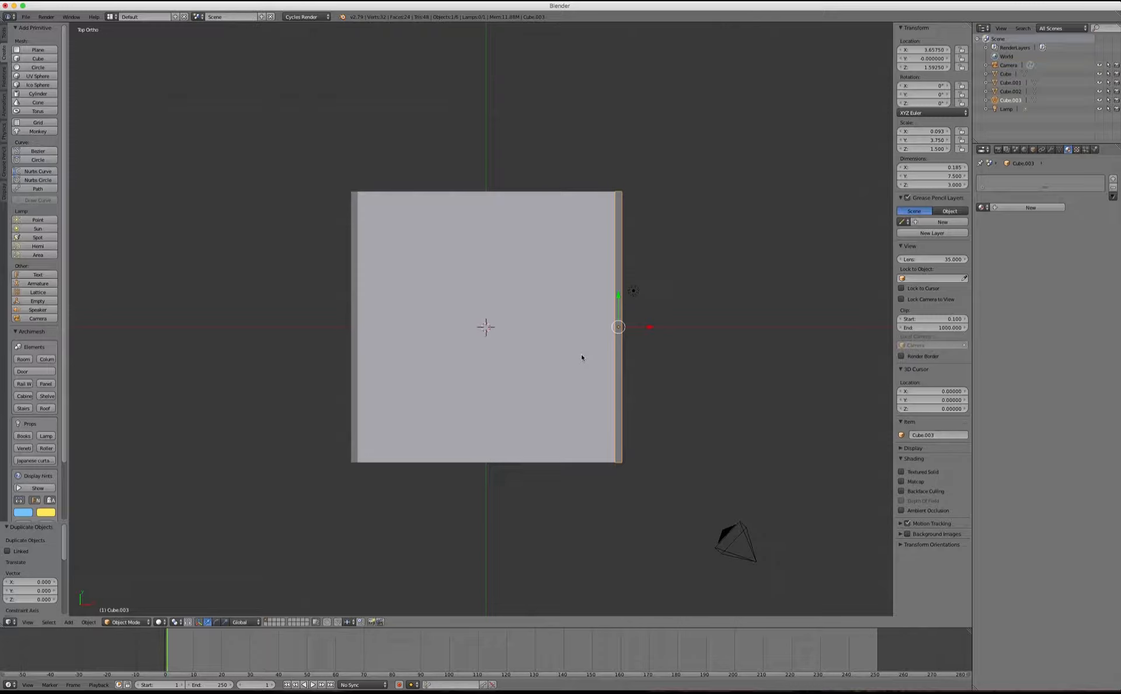
{"action": "type", "text": "r90"}
{"action": "key", "text": "Return"}
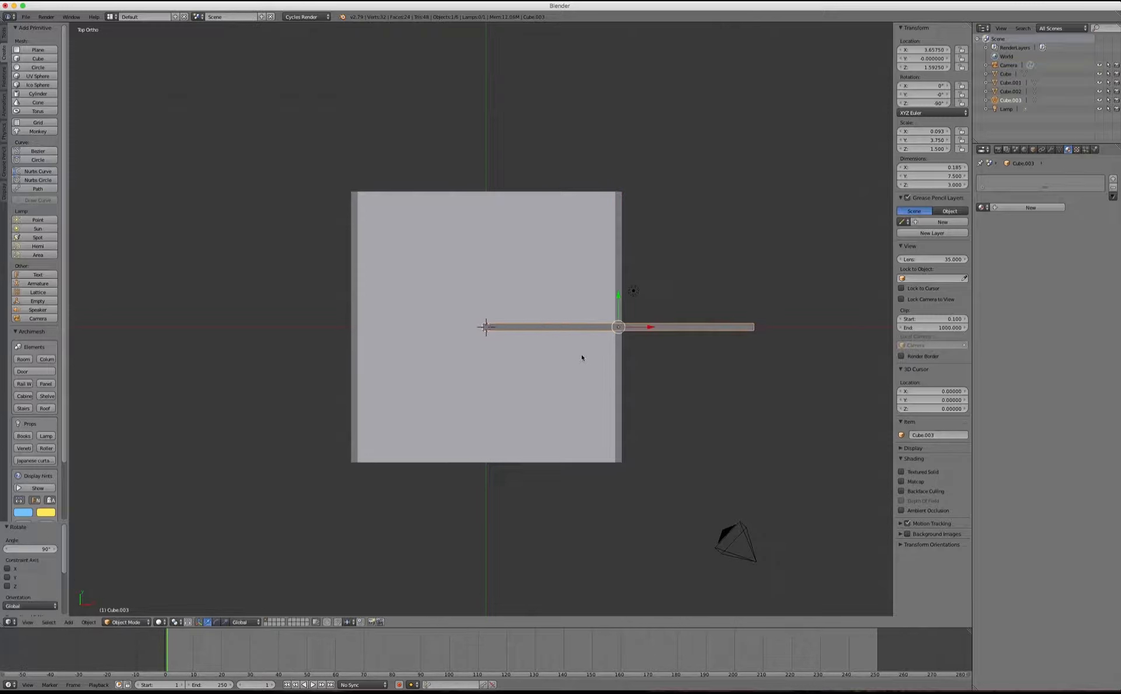
Step: Move the rotated wall to the floor's back edge, at about Y 3.655, and set its X location to 0
{"action": "key", "text": "g"}
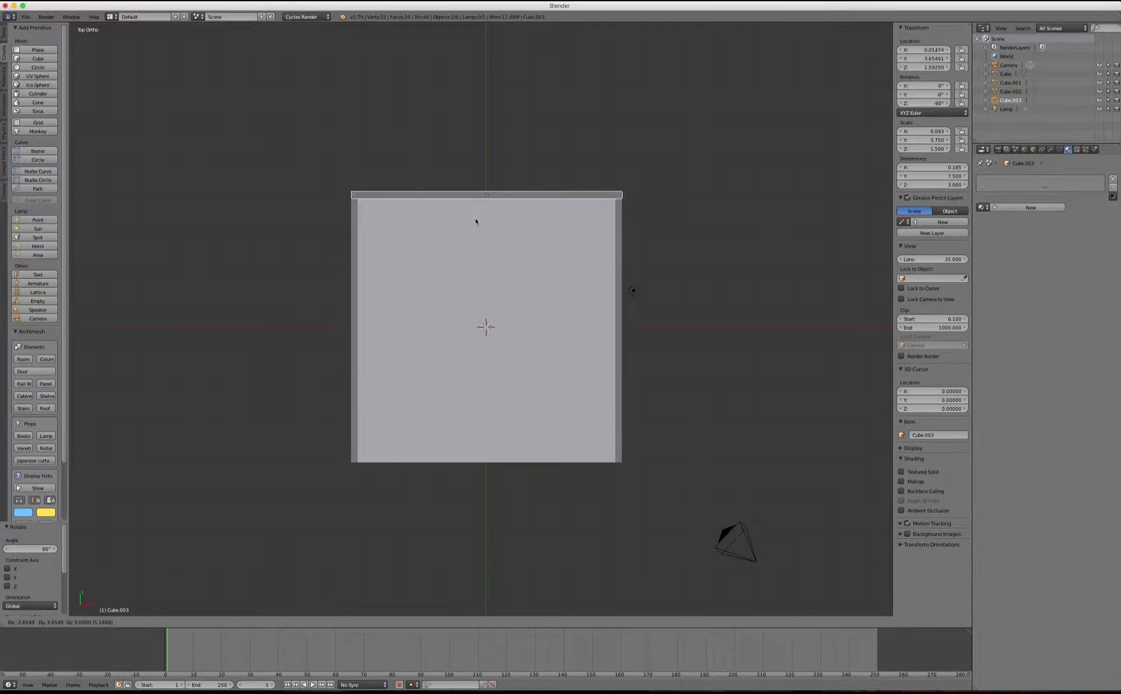
{"action": "left_click", "coordinate": [476, 221]}
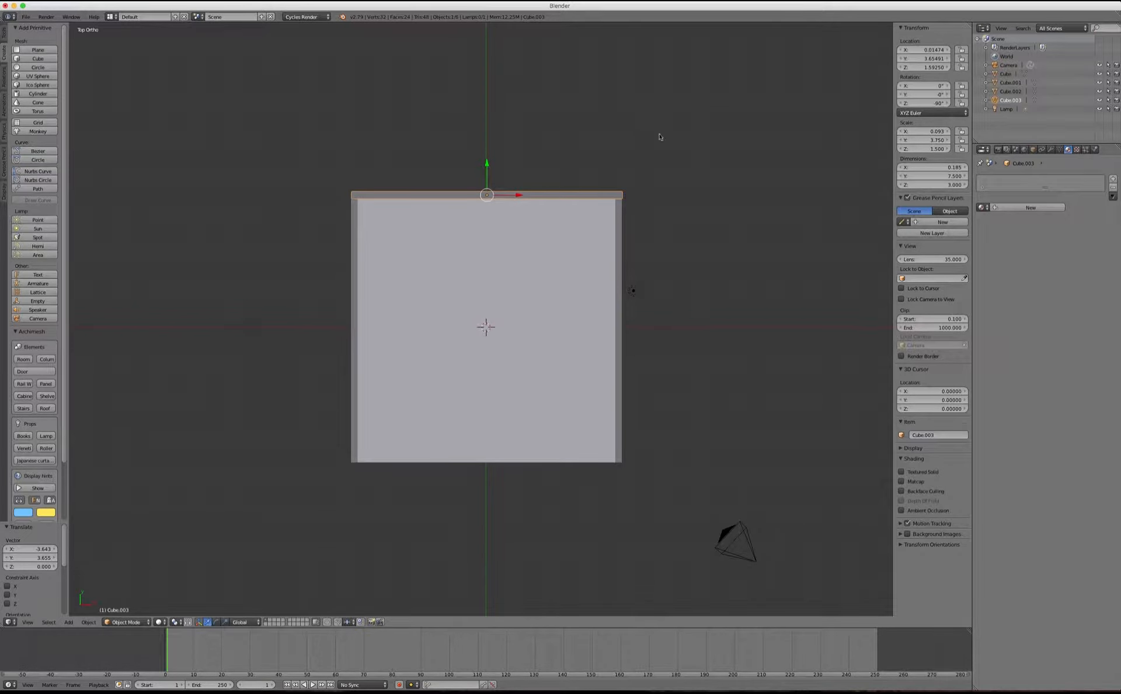
{"action": "left_click", "coordinate": [930, 50]}
{"action": "type", "text": "0"}
{"action": "key", "text": "Return"}
Step: Inspect the floor and the back wall from above and at an angle, leaving the back wall selected
{"action": "scroll", "coordinate": [358, 202], "scroll_direction": "up", "scroll_amount": 2}
{"action": "scroll", "coordinate": [358, 202], "scroll_direction": "down", "scroll_amount": 3}
{"action": "right_click", "coordinate": [457, 268]}
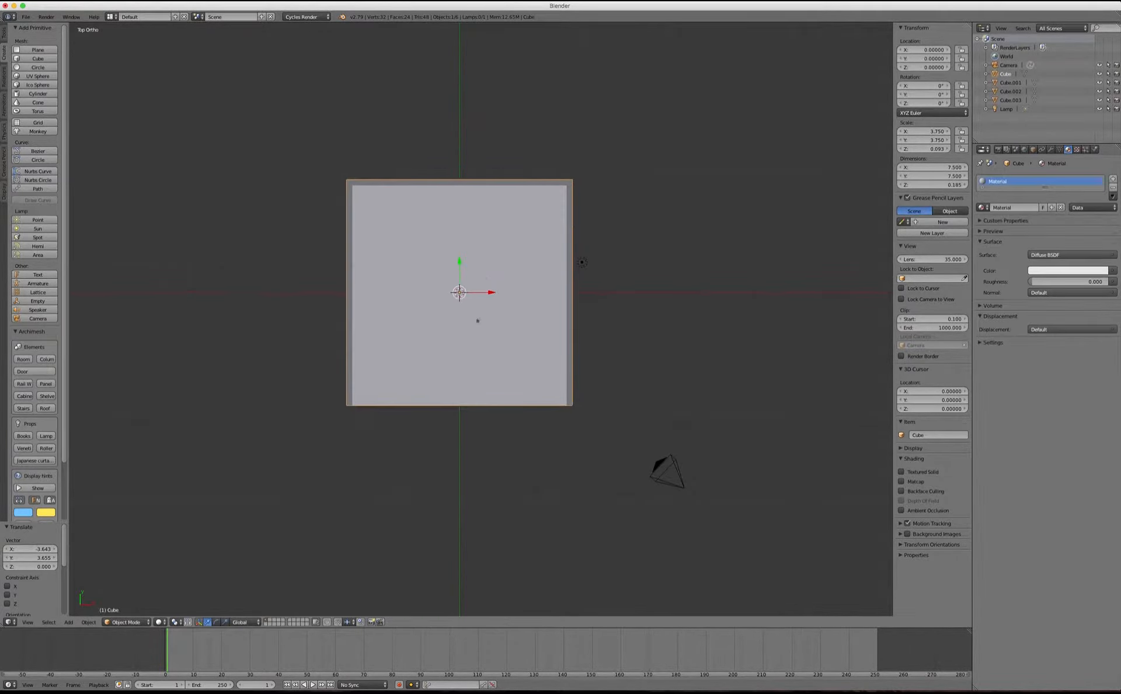
{"action": "mouse_move", "coordinate": [477, 320]}
{"action": "middle_mouse_down"}
{"action": "mouse_move", "coordinate": [482, 222]}
{"action": "mouse_move", "coordinate": [471, 320]}
{"action": "middle_mouse_up"}
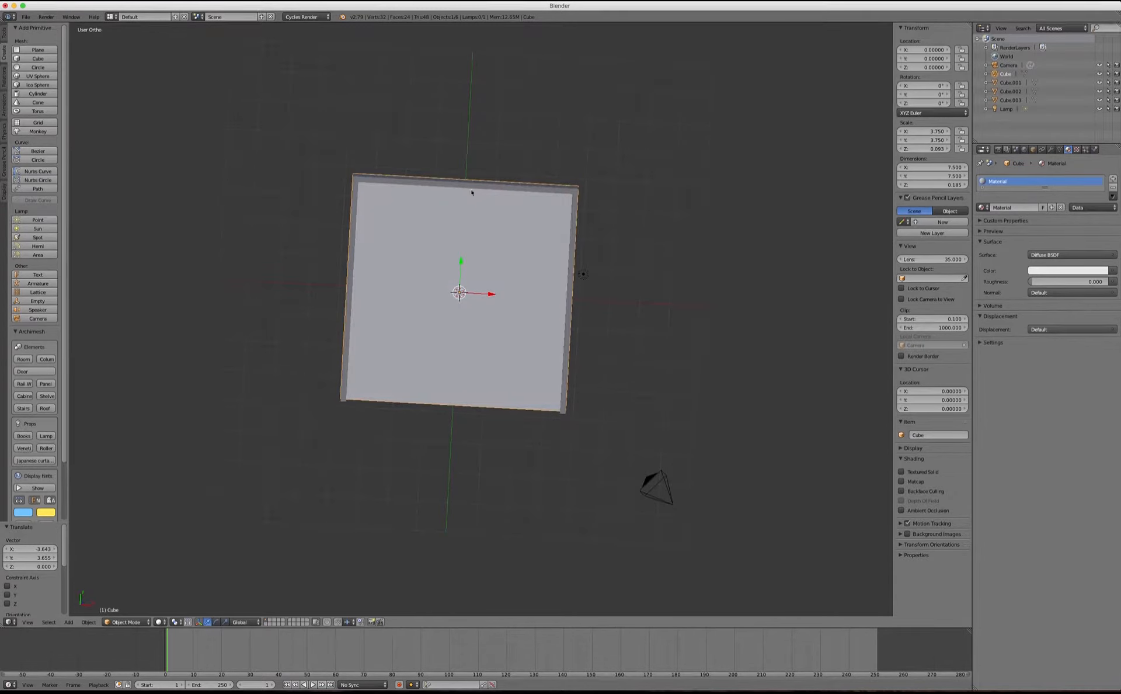
{"action": "middle_click_drag", "start_coordinate": [464, 194], "coordinate": [479, 153]}
{"action": "right_click", "coordinate": [409, 142]}
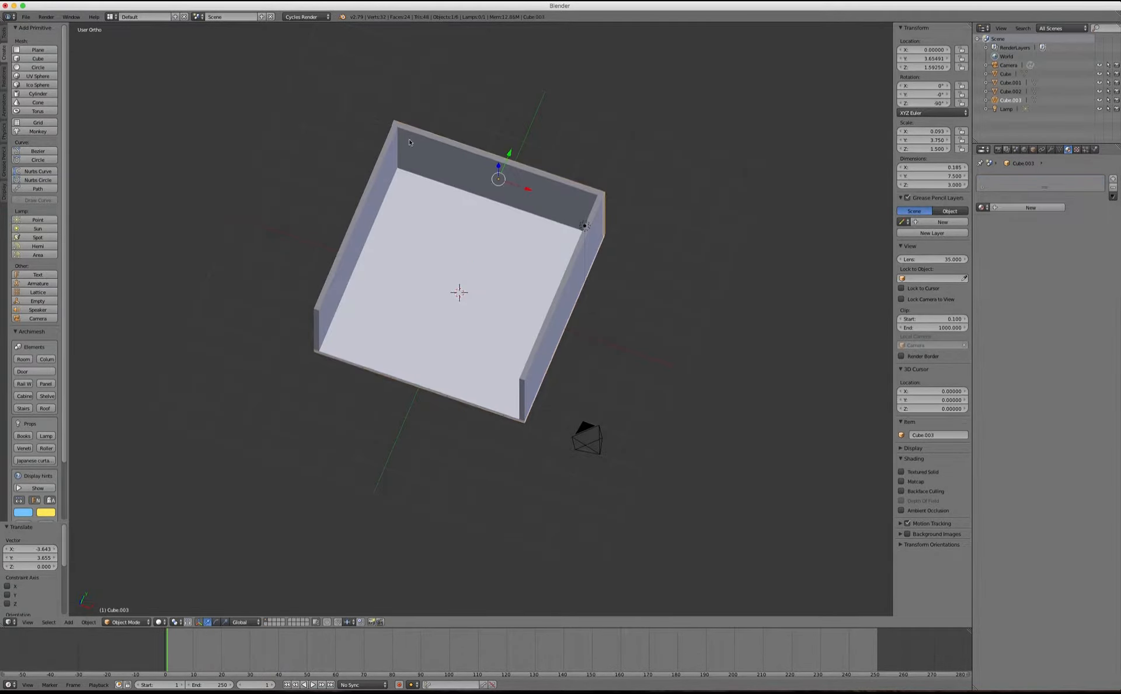
{"action": "scroll", "coordinate": [490, 141], "scroll_direction": "up", "scroll_amount": 4}
{"action": "scroll", "coordinate": [543, 176], "scroll_direction": "down", "scroll_amount": 3}
Step: Scale the back wall along X by about 0.95 in wireframe top view so it fits between the side walls
{"action": "key", "text": "KP_7"}
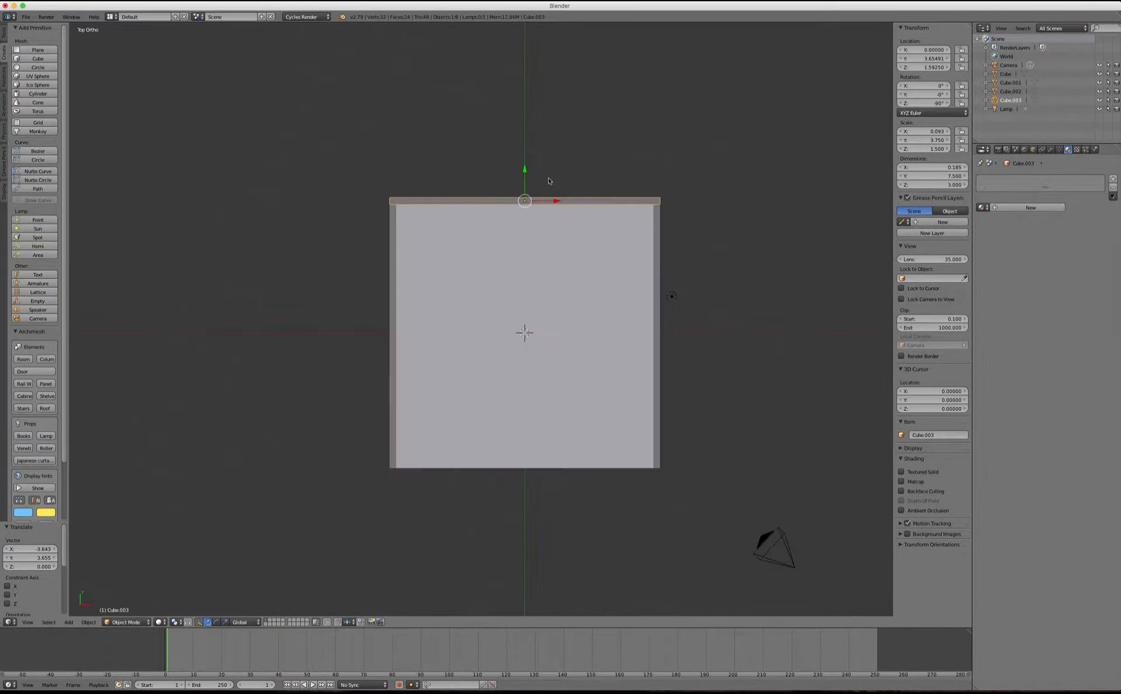
{"action": "key", "text": "z"}
{"action": "scroll", "coordinate": [663, 200], "scroll_direction": "up", "scroll_amount": 8}
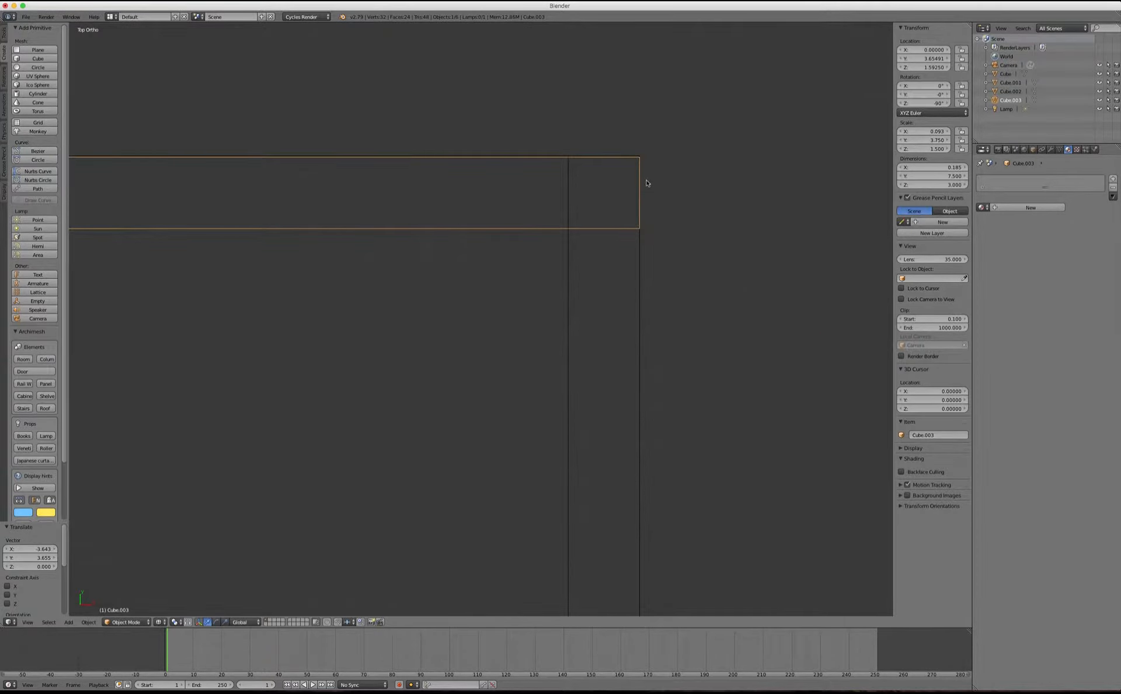
{"action": "scroll", "coordinate": [654, 175], "scroll_direction": "up", "scroll_amount": 5}
{"action": "key", "text": "s"}
{"action": "key", "text": "x"}
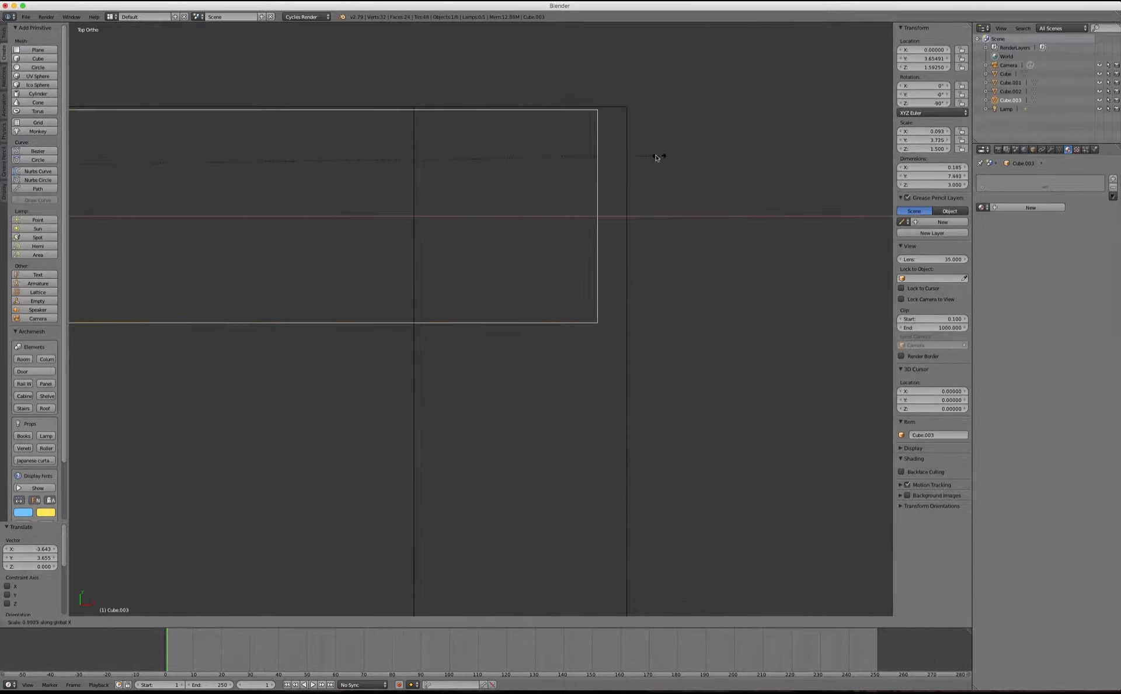
{"action": "left_click", "coordinate": [475, 170]}
Step: Fine-tune the back wall's X scale to a length of about 7.13 so its end meets the side wall's inner face
{"action": "scroll", "coordinate": [409, 349], "scroll_direction": "up", "scroll_amount": 10}
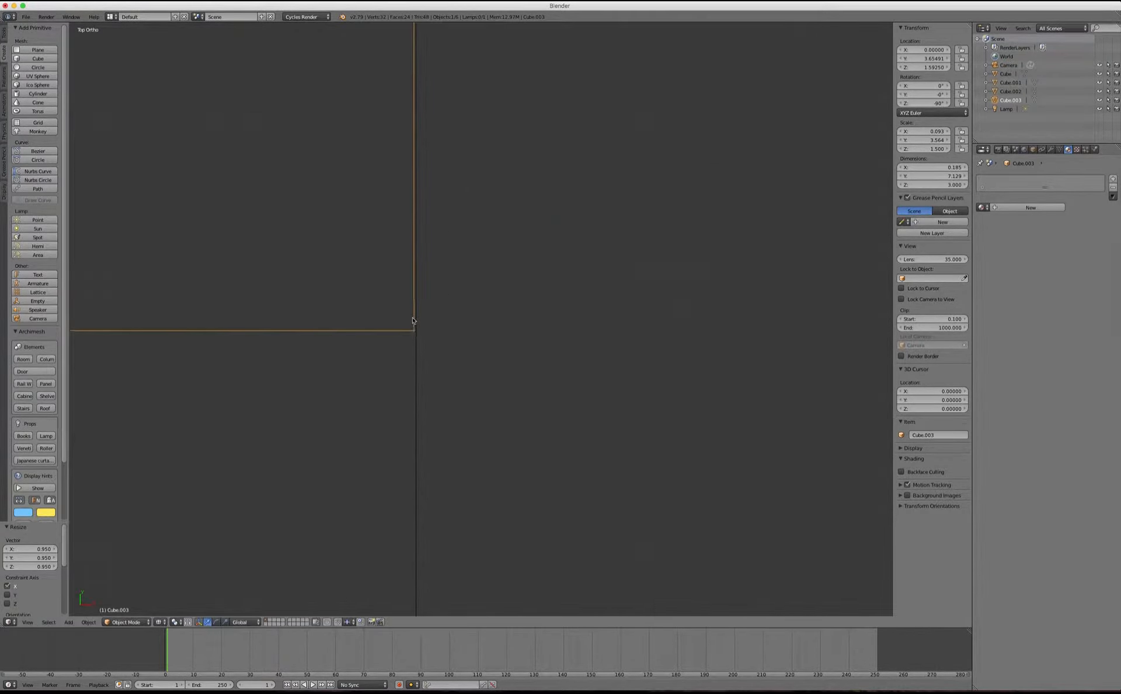
{"action": "key", "text": "s"}
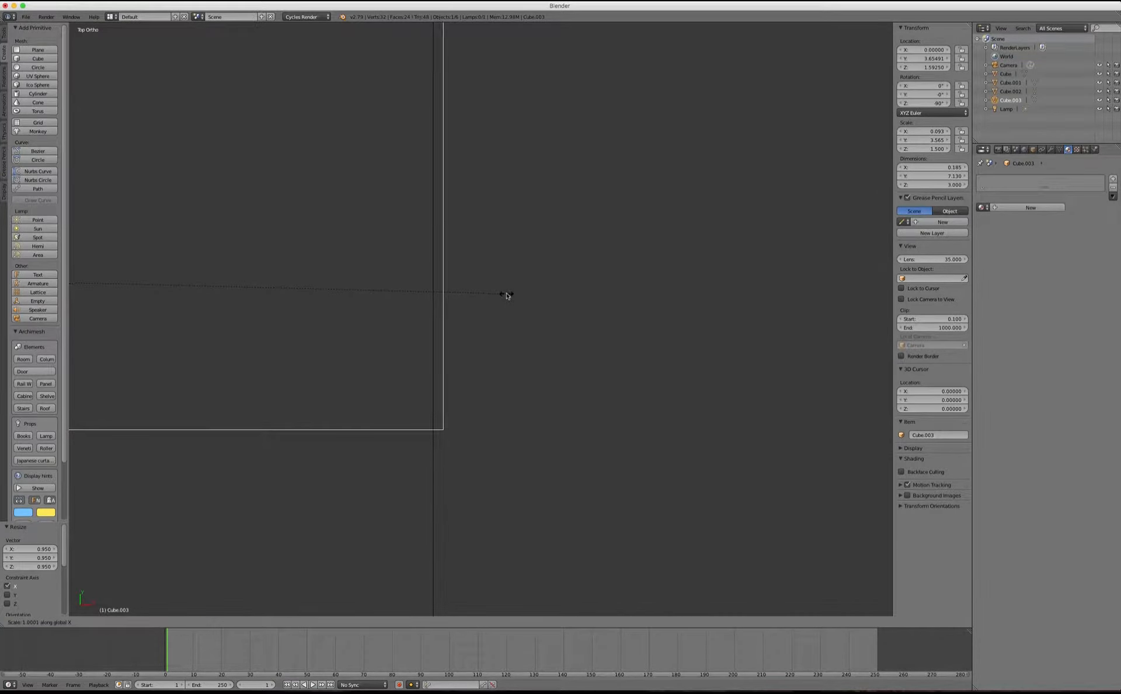
{"action": "left_click", "coordinate": [498, 293]}
{"action": "scroll", "coordinate": [430, 431], "scroll_direction": "up", "scroll_amount": 10}
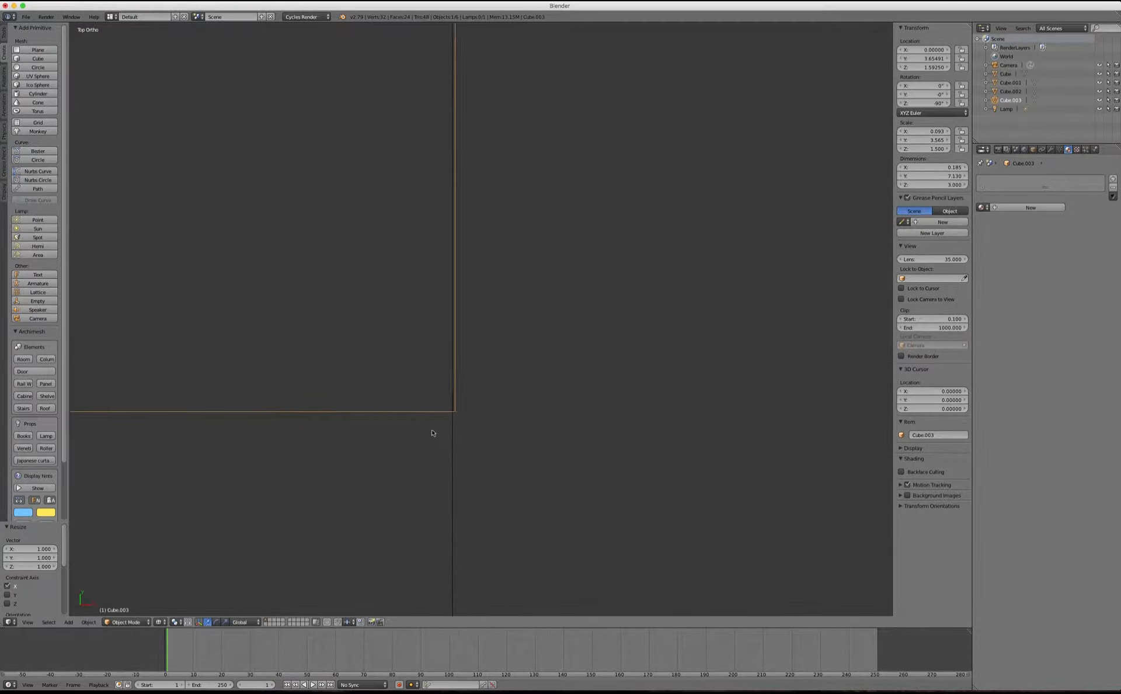
{"action": "key", "text": "s"}
{"action": "key", "text": "x"}
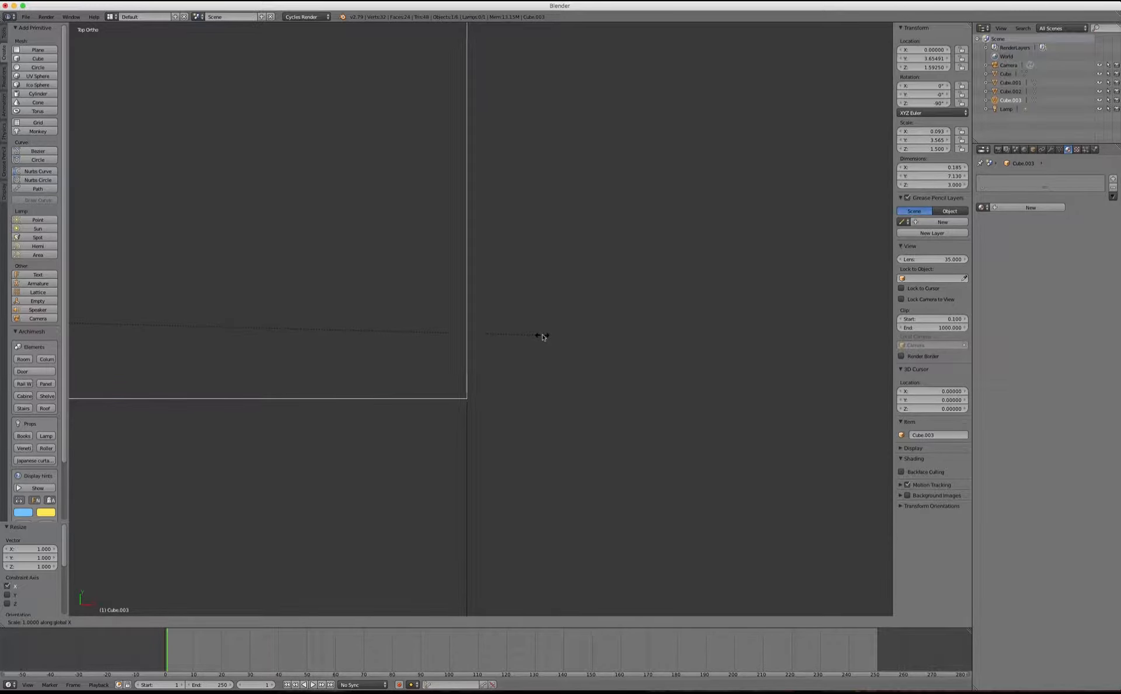
{"action": "left_click", "coordinate": [543, 337]}
Step: Examine the corner joint between the back wall and the other side wall, and return to solid shading
{"action": "scroll", "coordinate": [579, 355], "scroll_direction": "down", "scroll_amount": 12}
{"action": "scroll", "coordinate": [586, 343], "scroll_direction": "down", "scroll_amount": 5}
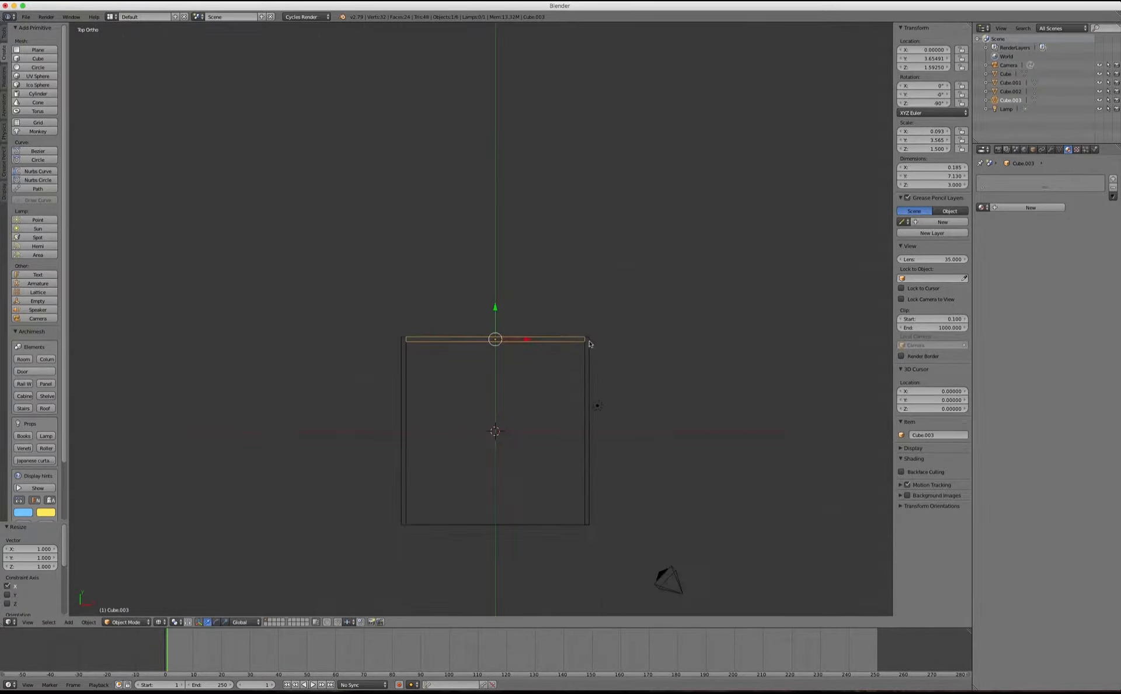
{"action": "middle_click_drag", "start_coordinate": [533, 395], "coordinate": [413, 351]}
{"action": "scroll", "coordinate": [411, 351], "scroll_direction": "up", "scroll_amount": 8}
{"action": "scroll", "coordinate": [390, 324], "scroll_direction": "up", "scroll_amount": 10}
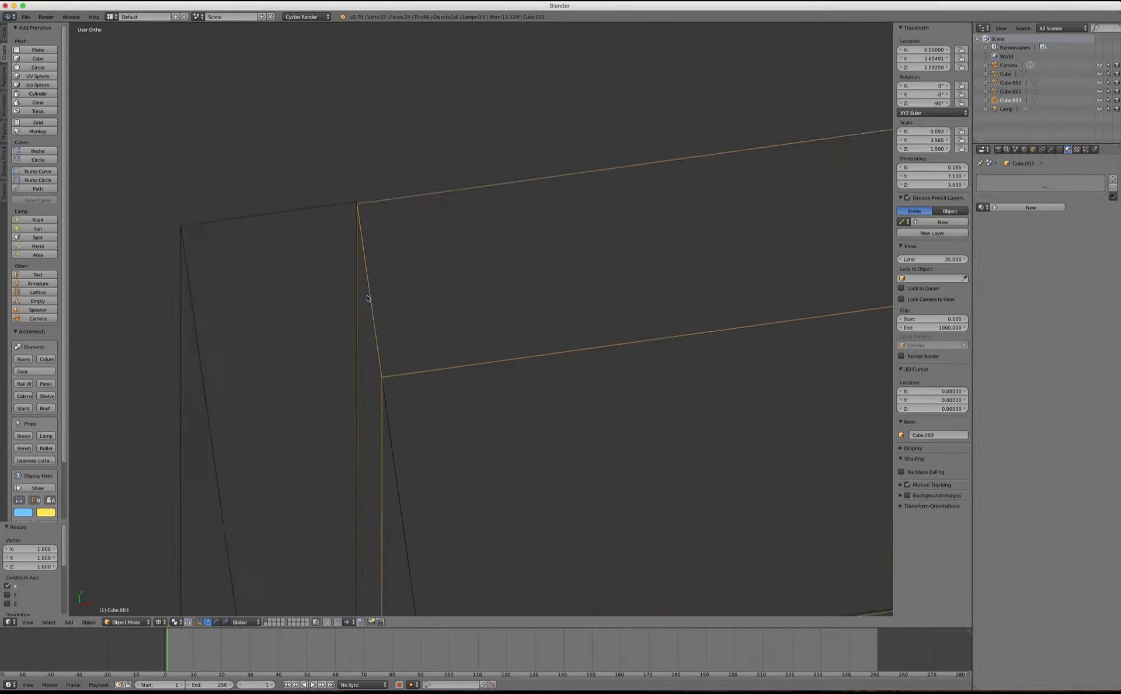
{"action": "key", "text": "z"}
{"action": "scroll", "coordinate": [367, 295], "scroll_direction": "down", "scroll_amount": 20}
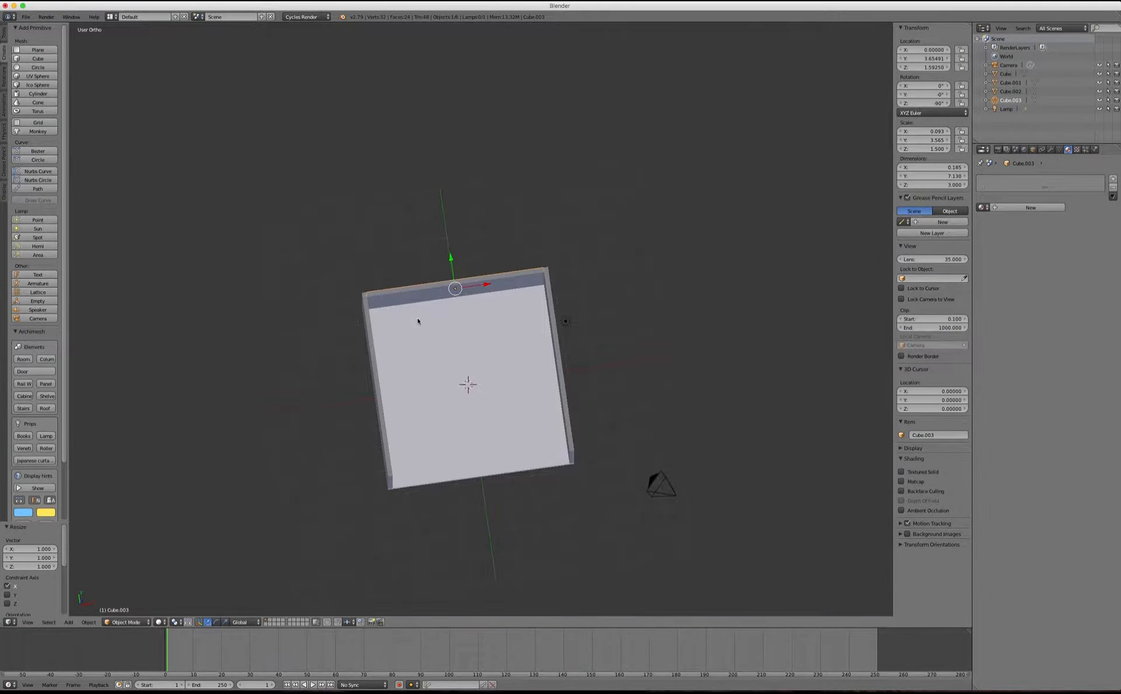
Step: Duplicate the floor slab and move the copy up 3.185 along Z to form the ceiling
{"action": "middle_click_drag", "start_coordinate": [418, 318], "coordinate": [488, 297]}
{"action": "scroll", "coordinate": [488, 297], "scroll_direction": "up", "scroll_amount": 3}
{"action": "scroll", "coordinate": [488, 296], "scroll_direction": "up", "scroll_amount": 3}
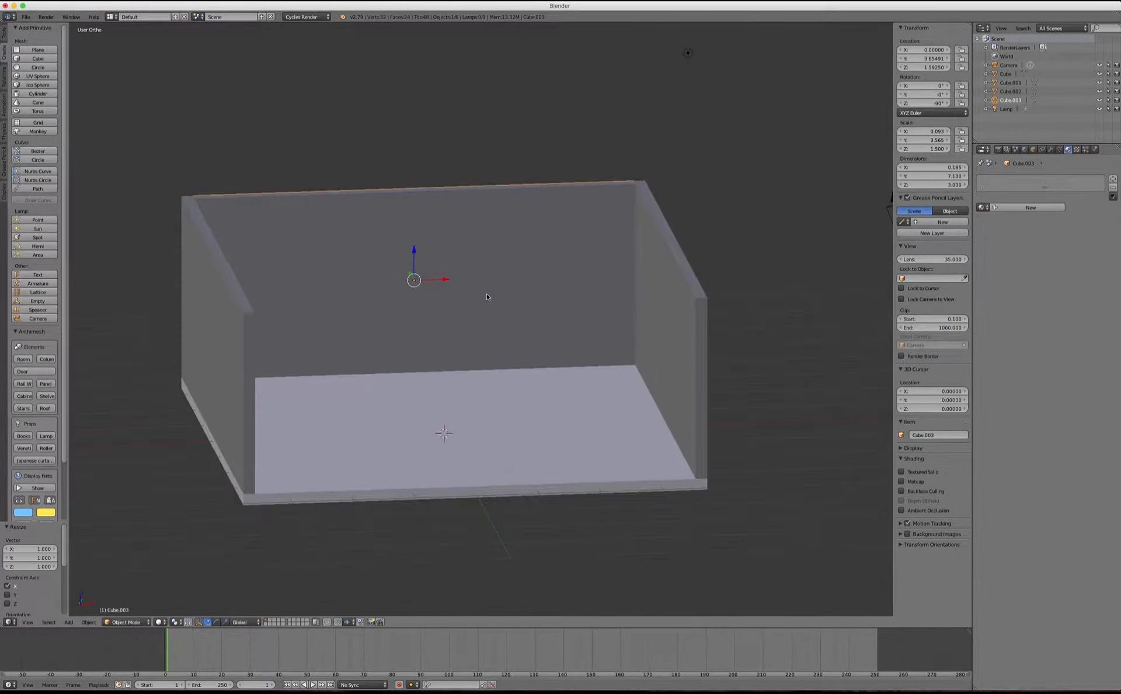
{"action": "scroll", "coordinate": [485, 297], "scroll_direction": "down", "scroll_amount": 3}
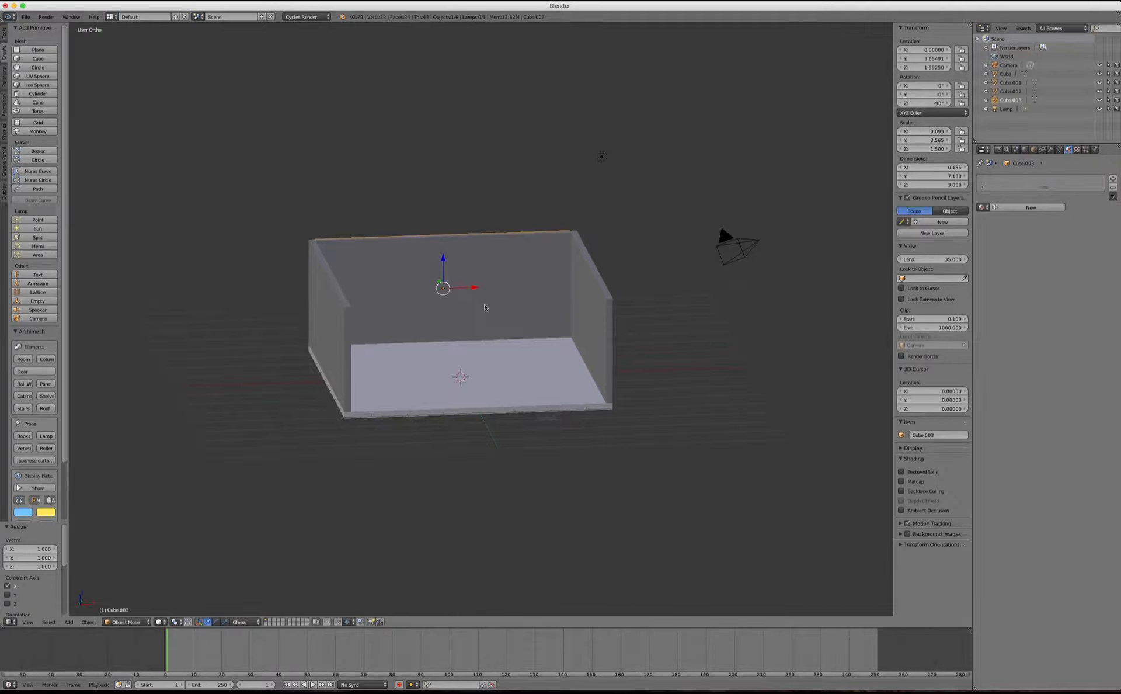
{"action": "mouse_move", "coordinate": [487, 306]}
{"action": "middle_mouse_down"}
{"action": "mouse_move", "coordinate": [513, 320]}
{"action": "mouse_move", "coordinate": [472, 319]}
{"action": "middle_mouse_up"}
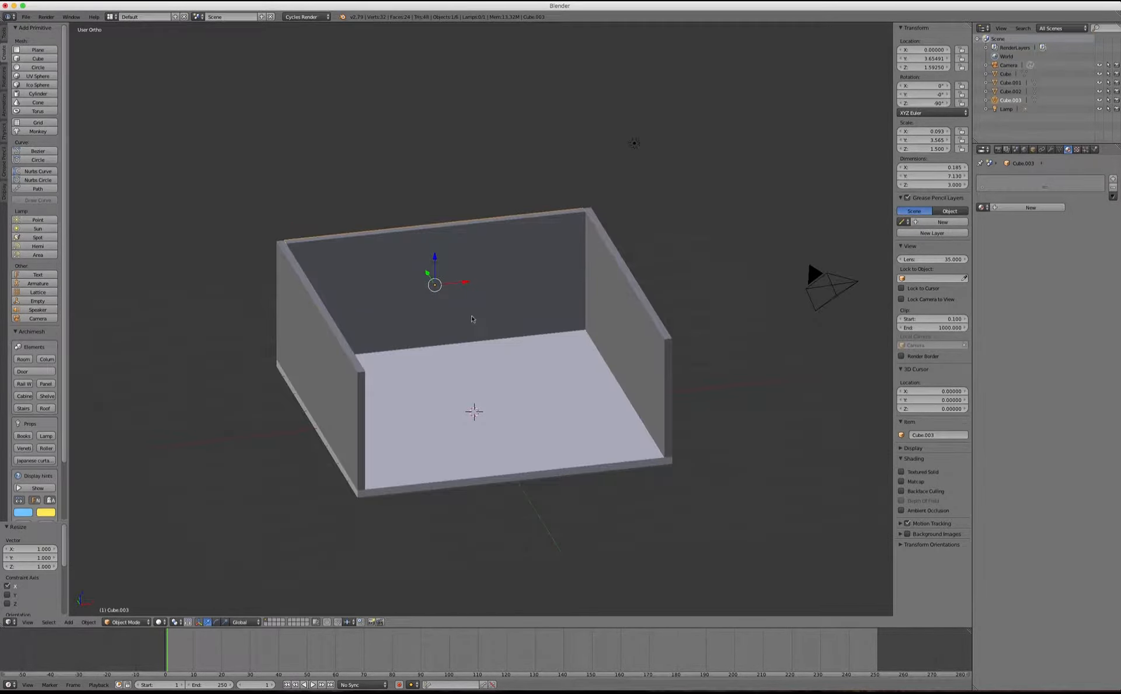
{"action": "right_click", "coordinate": [498, 403]}
{"action": "key", "text": "KP_1"}
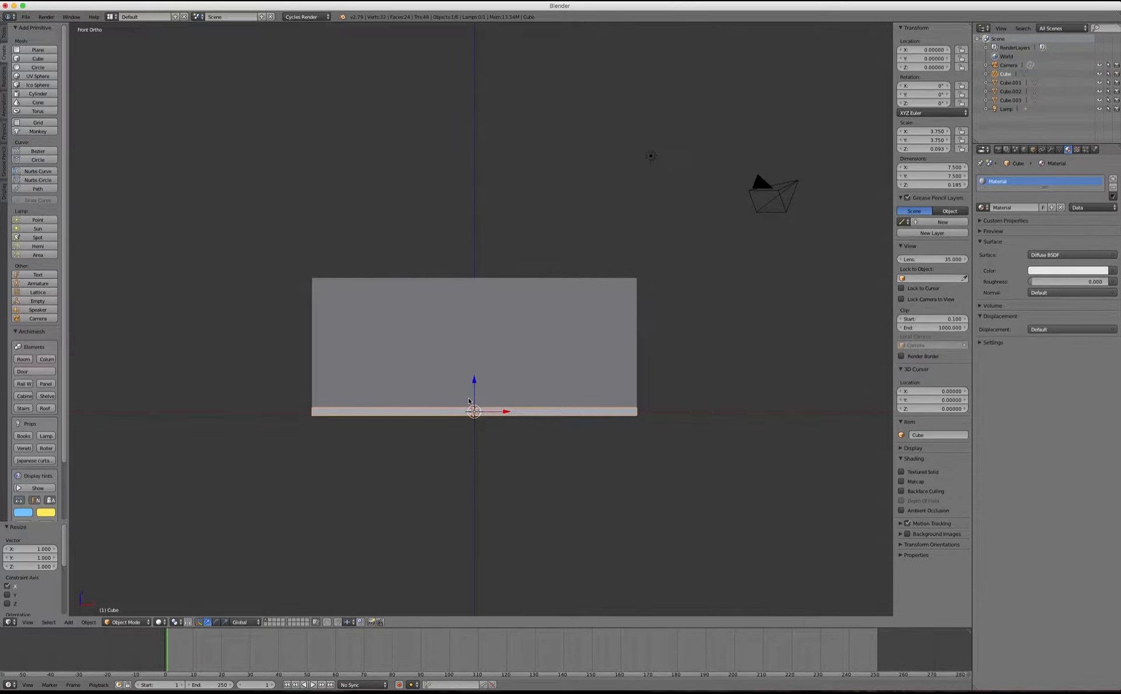
{"action": "key", "text": "shift+d"}
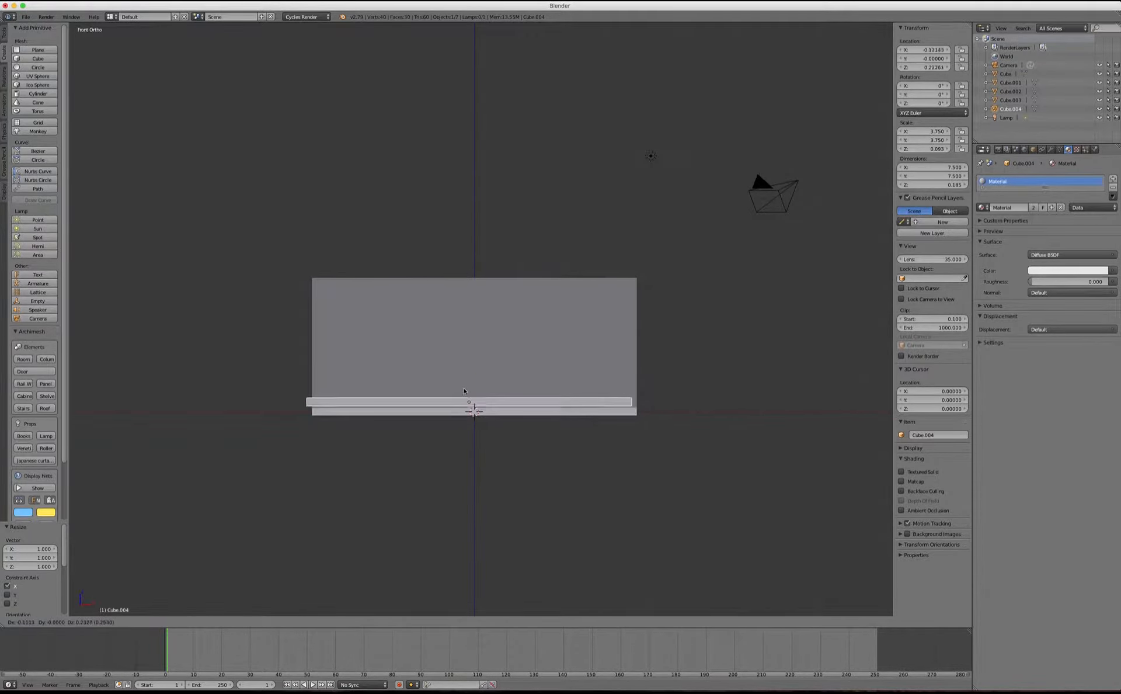
{"action": "key", "text": "z"}
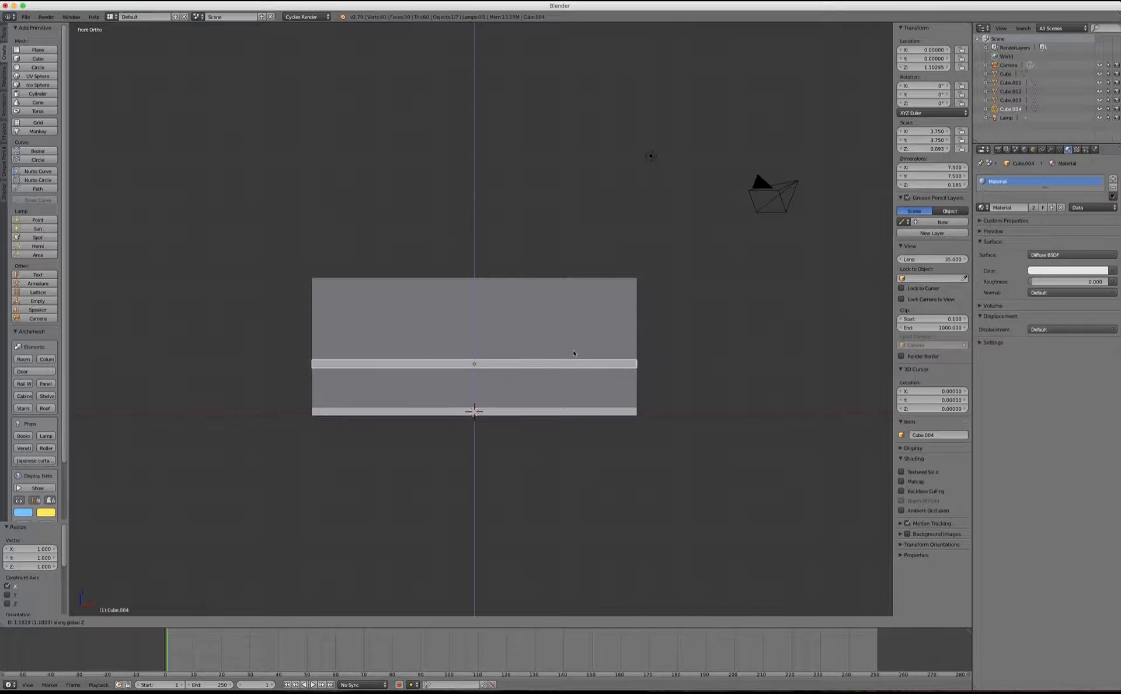
{"action": "type", "text": "3.185"}
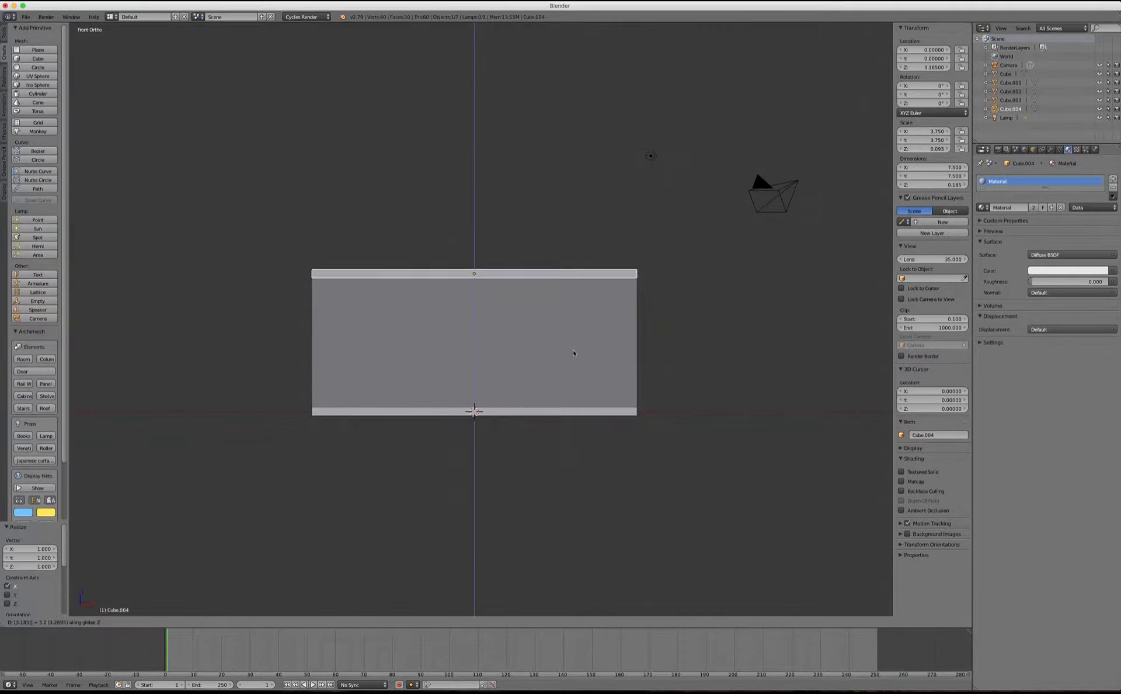
{"action": "key", "text": "Return"}
Step: Check in wireframe how the ceiling meets the top of the side wall, and view the whole room in solid shading
{"action": "key", "text": "z"}
{"action": "scroll", "coordinate": [640, 273], "scroll_direction": "up", "scroll_amount": 12}
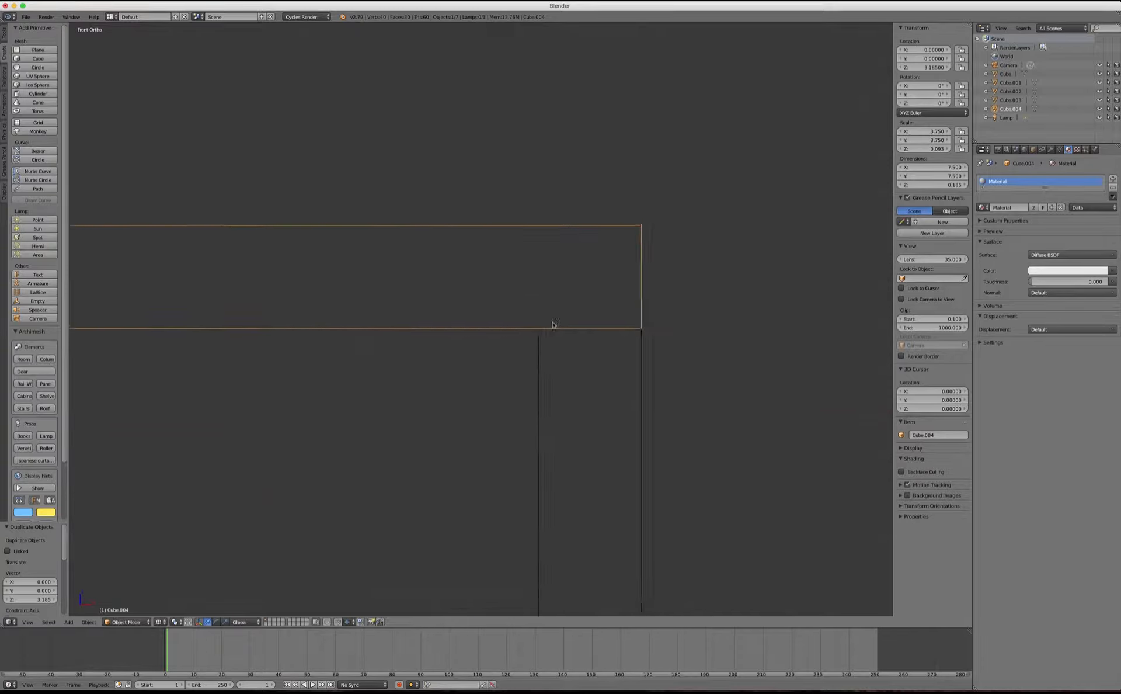
{"action": "scroll", "coordinate": [552, 325], "scroll_direction": "down", "scroll_amount": 10}
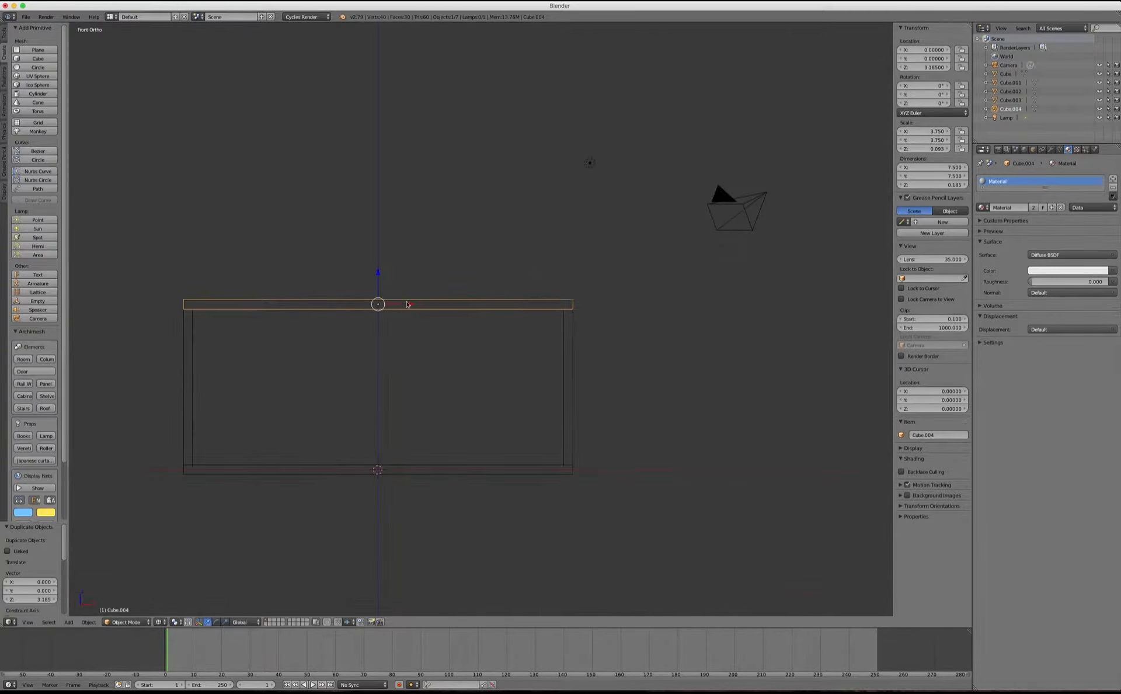
{"action": "mouse_move", "coordinate": [407, 304]}
{"action": "middle_mouse_down"}
{"action": "mouse_move", "coordinate": [370, 318]}
{"action": "mouse_move", "coordinate": [383, 383]}
{"action": "mouse_move", "coordinate": [374, 350]}
{"action": "mouse_move", "coordinate": [402, 371]}
{"action": "middle_mouse_up"}
{"action": "key", "text": "z"}
{"action": "scroll", "coordinate": [397, 370], "scroll_direction": "down", "scroll_amount": 2}
{"action": "scroll", "coordinate": [397, 370], "scroll_direction": "up", "scroll_amount": 3}
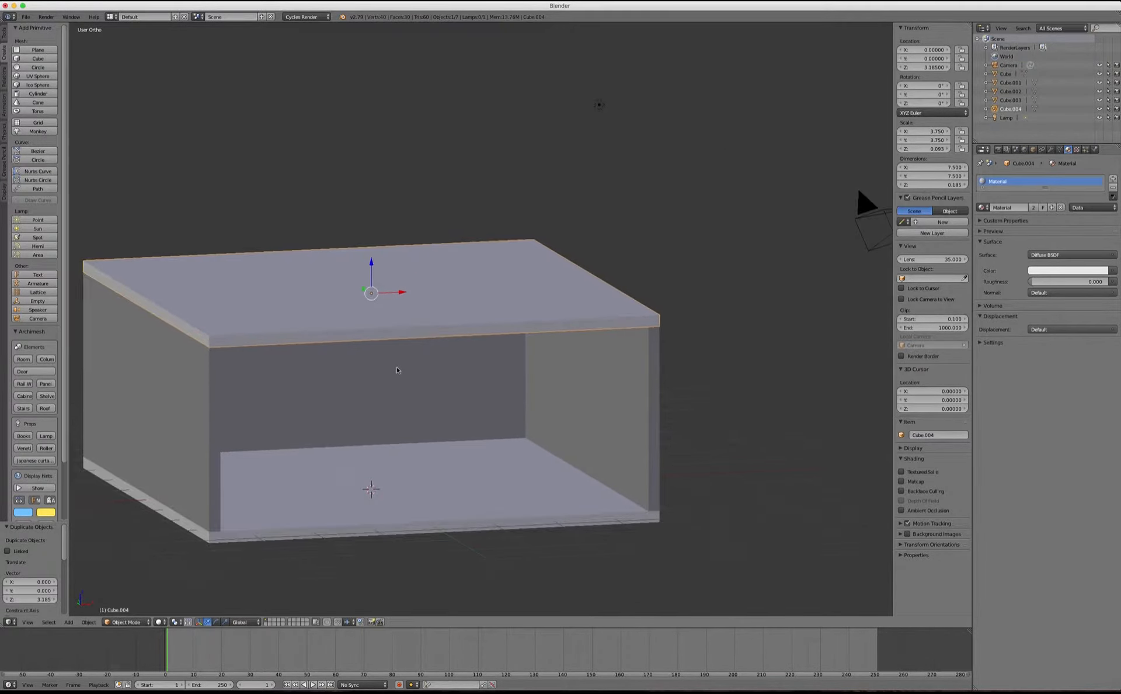
{"action": "scroll", "coordinate": [397, 370], "scroll_direction": "down", "scroll_amount": 1}
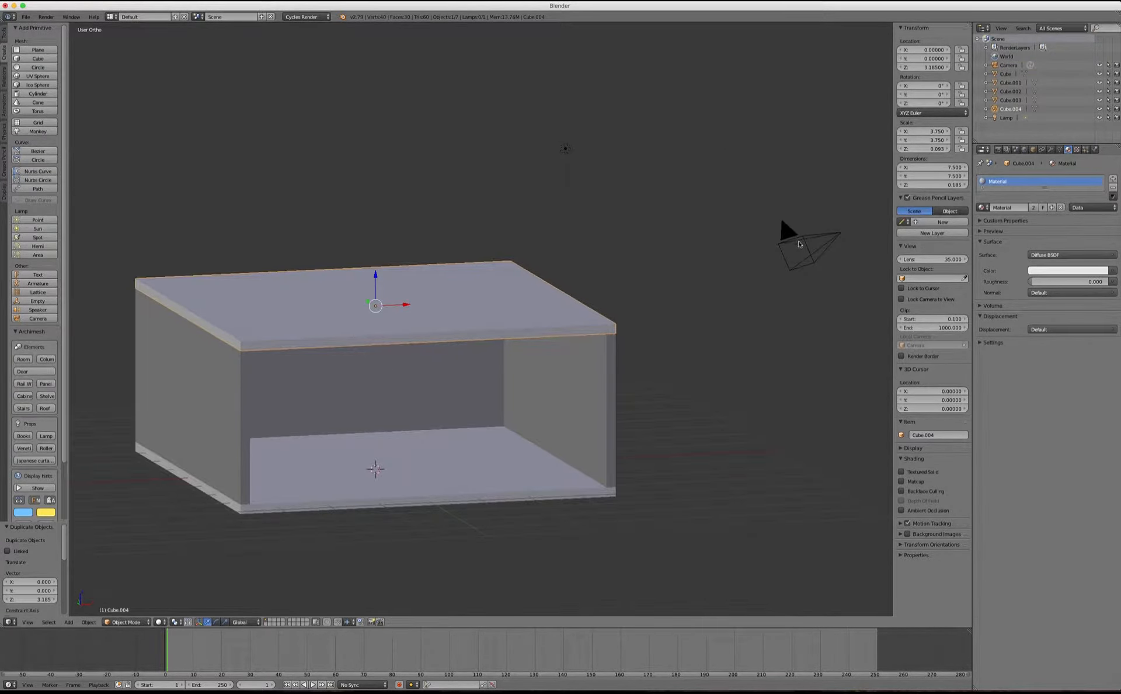
Step: Fly the scene camera around to the room's open front and down to a height of about 2.04, facing the back wall
{"action": "right_click", "coordinate": [800, 244]}
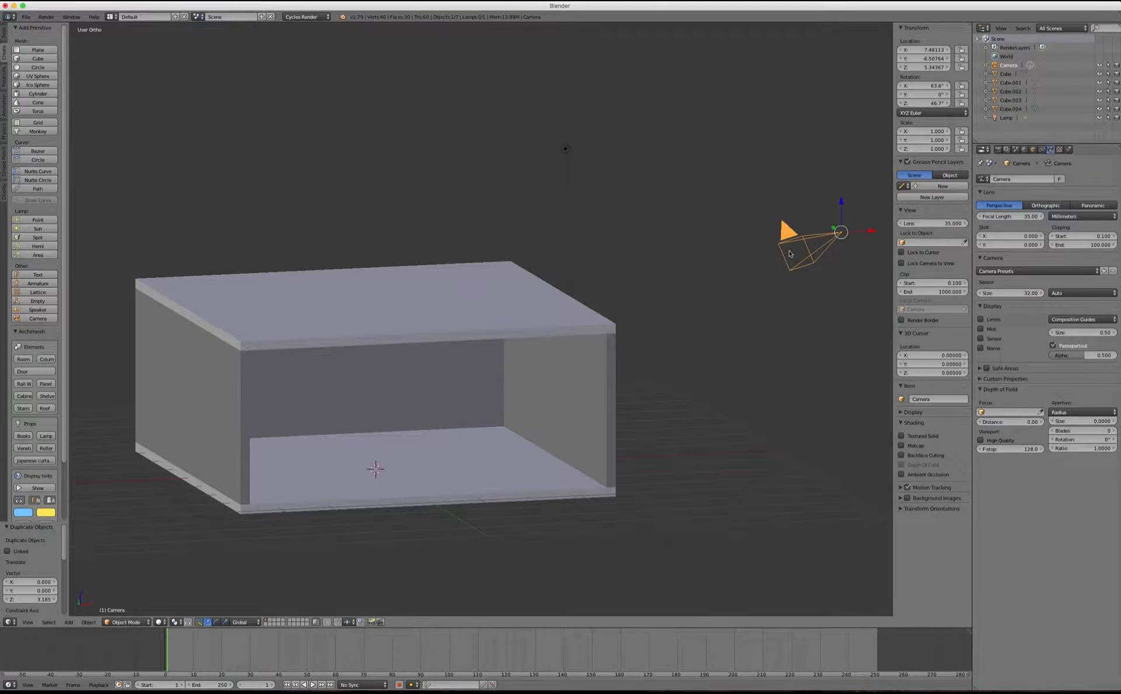
{"action": "key", "text": "KP_0"}
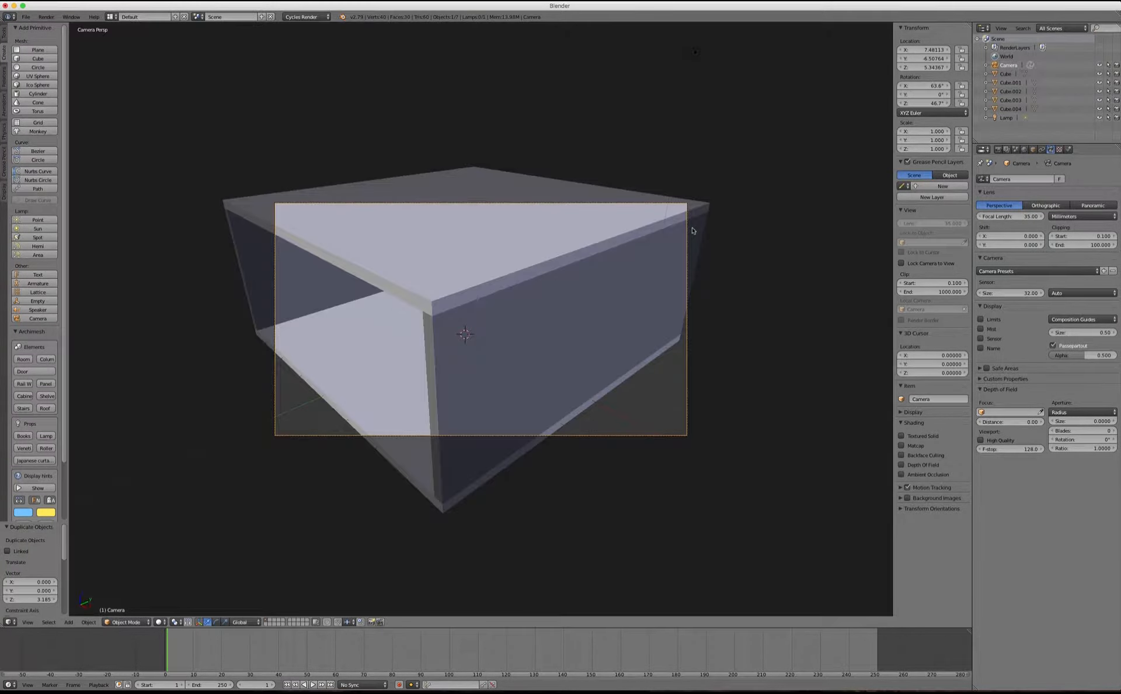
{"action": "key", "text": "shift+f"}
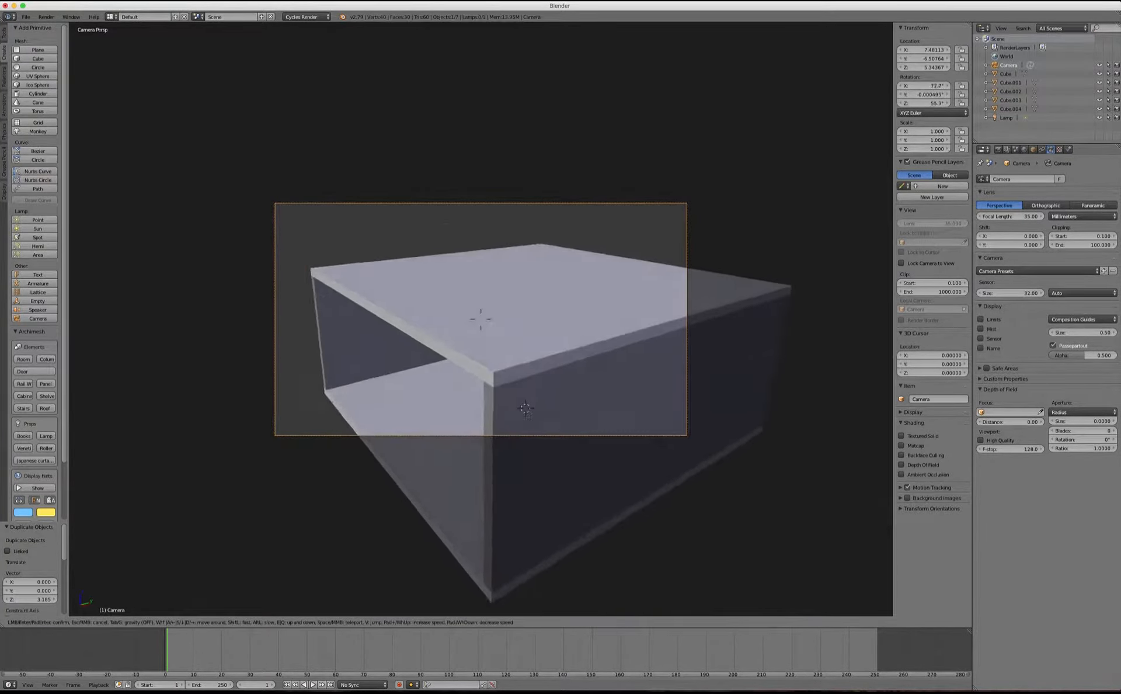
{"action": "key", "text": "a"}
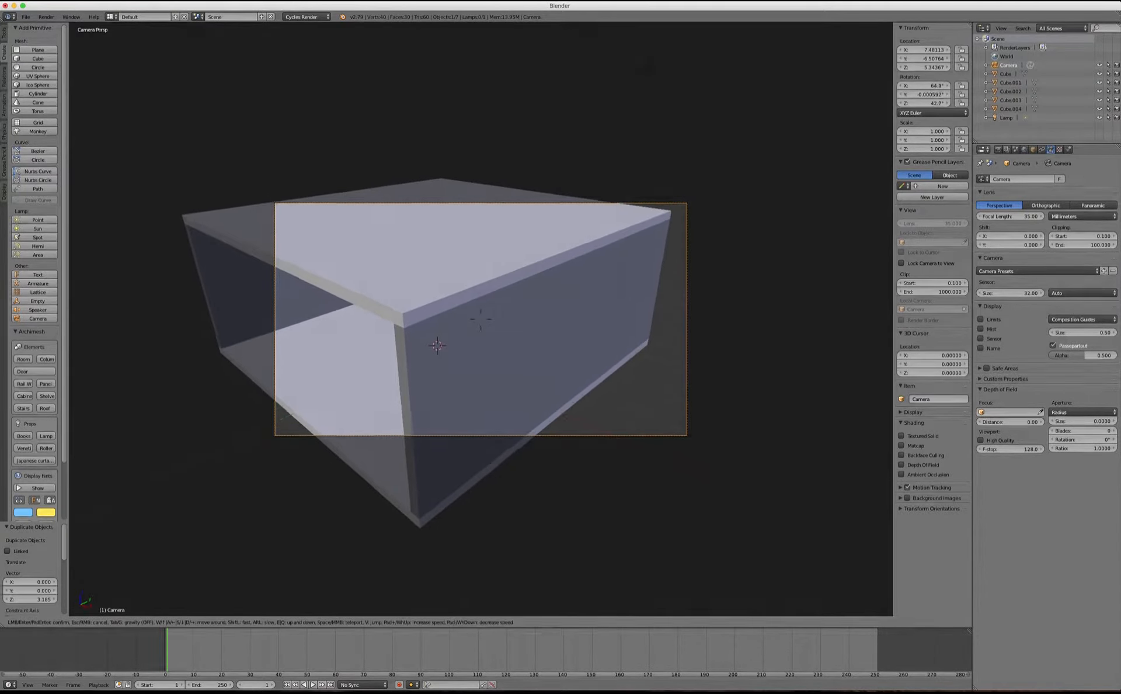
{"action": "key", "text": "a"}
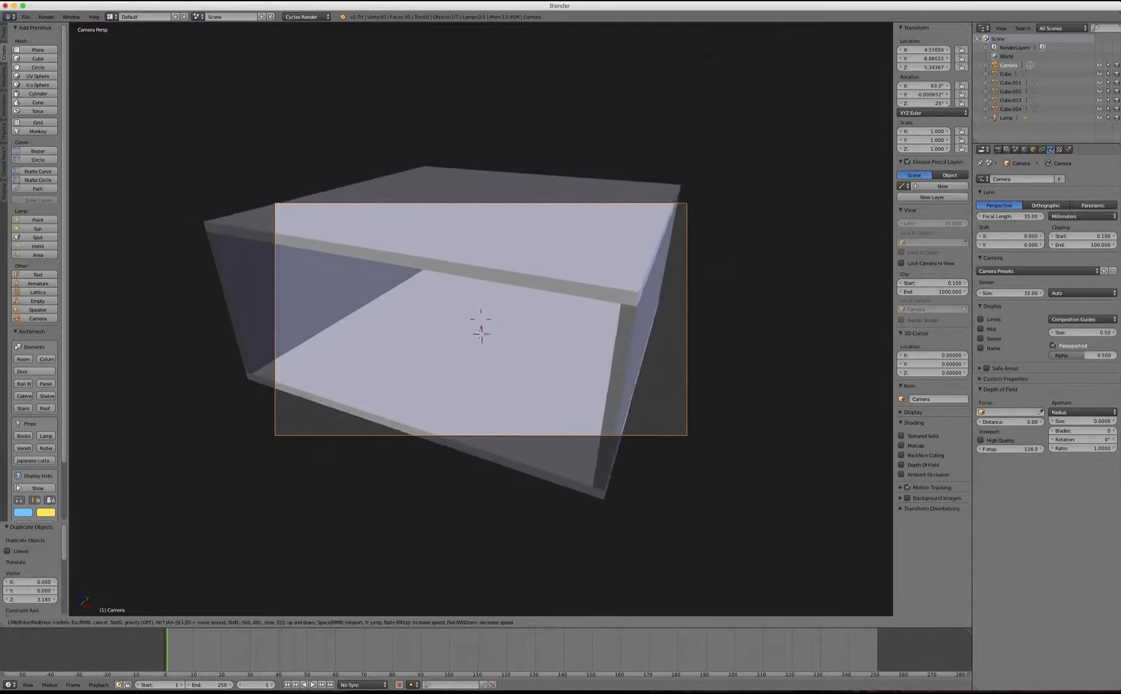
{"action": "key", "text": "a"}
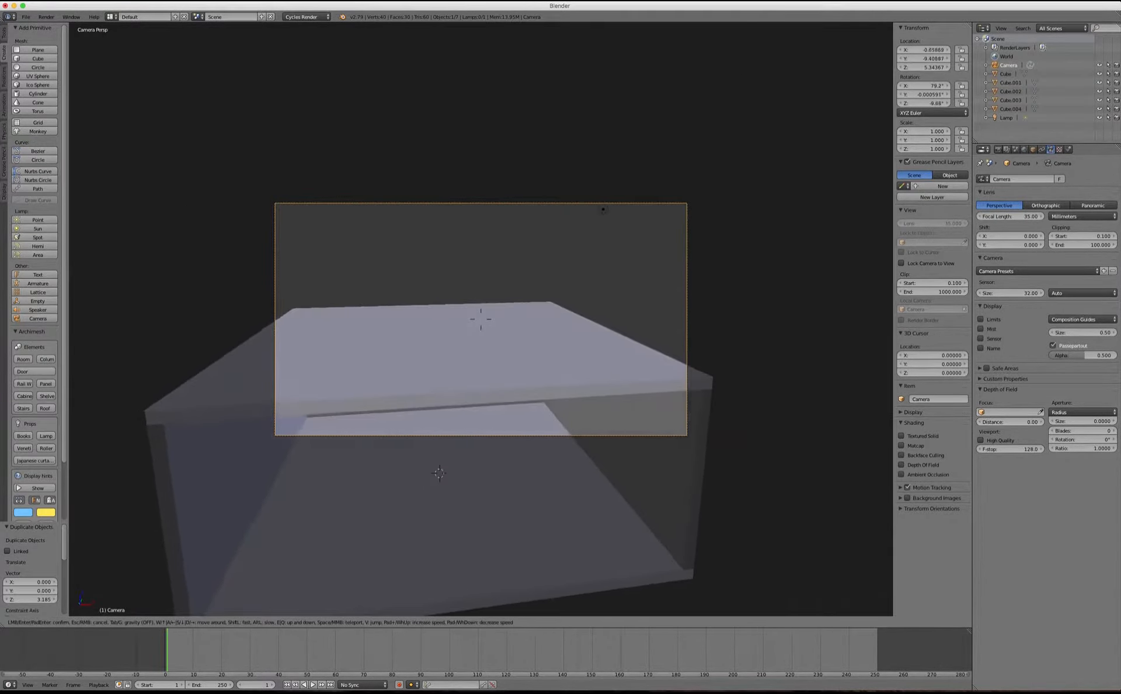
{"action": "key", "text": "q"}
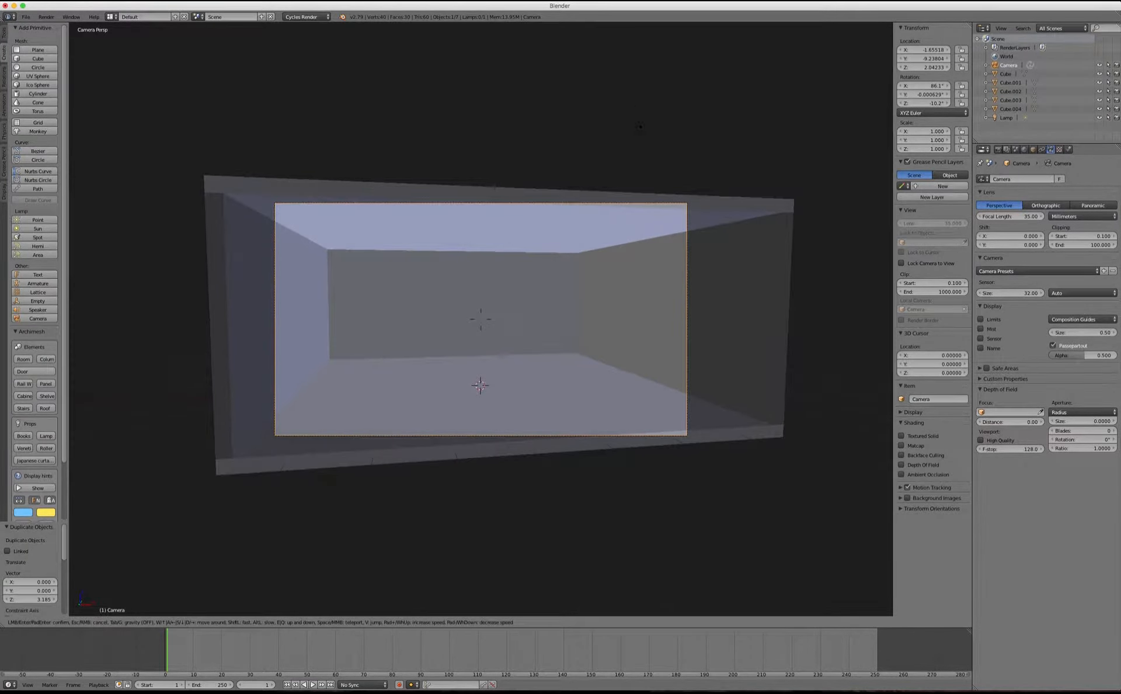
{"action": "left_click", "coordinate": [481, 319]}
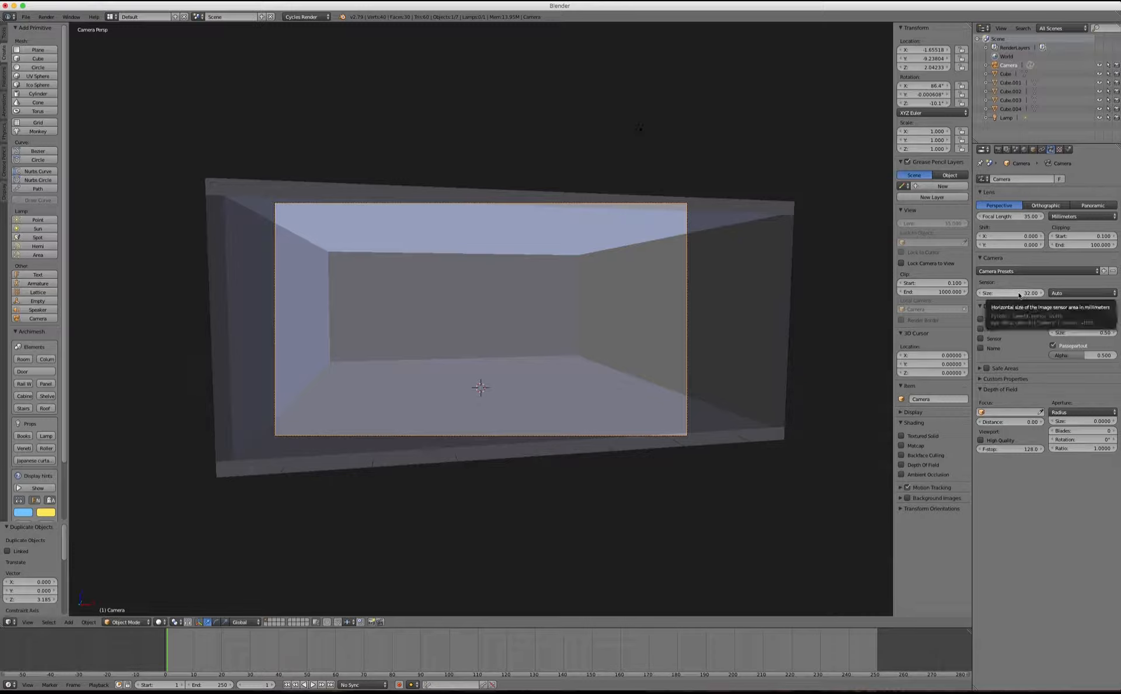
Step: Set the camera's sensor size to 36 and its focal length to 70 mm
{"action": "left_click", "coordinate": [1015, 293]}
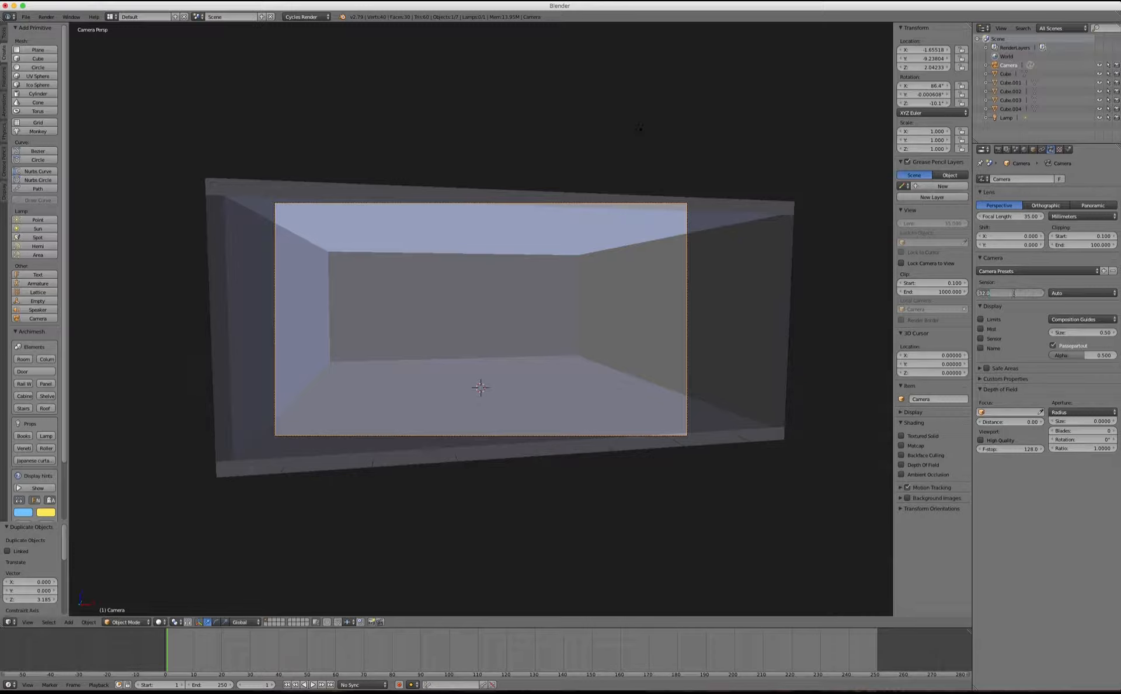
{"action": "type", "text": "36"}
{"action": "key", "text": "Return"}
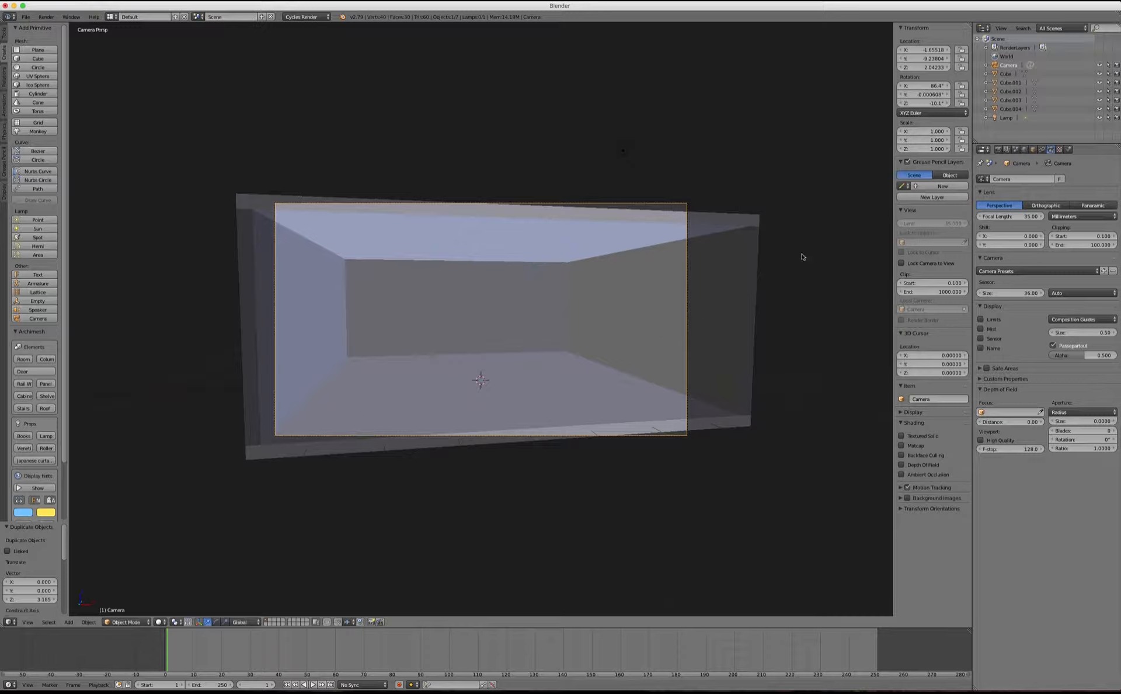
{"action": "left_click", "coordinate": [1025, 218]}
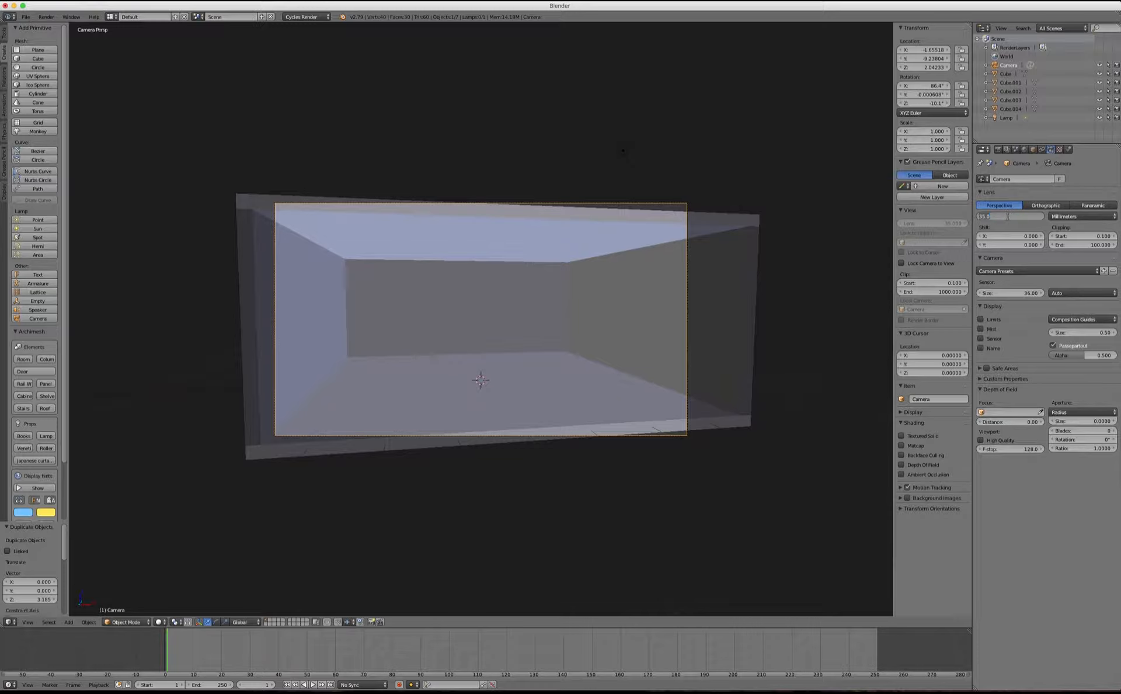
{"action": "type", "text": "70"}
{"action": "key", "text": "Return"}
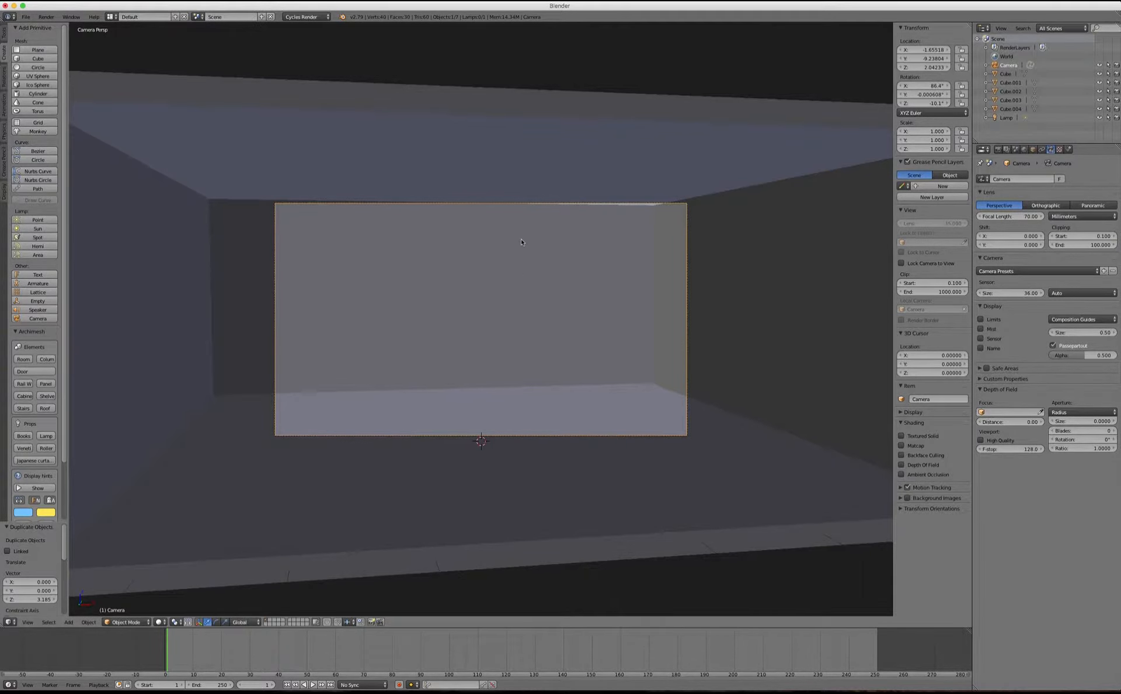
Step: Fly the camera straight back from the room to about Y -13.18, so the frame takes in more of the interior
{"action": "scroll", "coordinate": [521, 241], "scroll_direction": "down", "scroll_amount": 2}
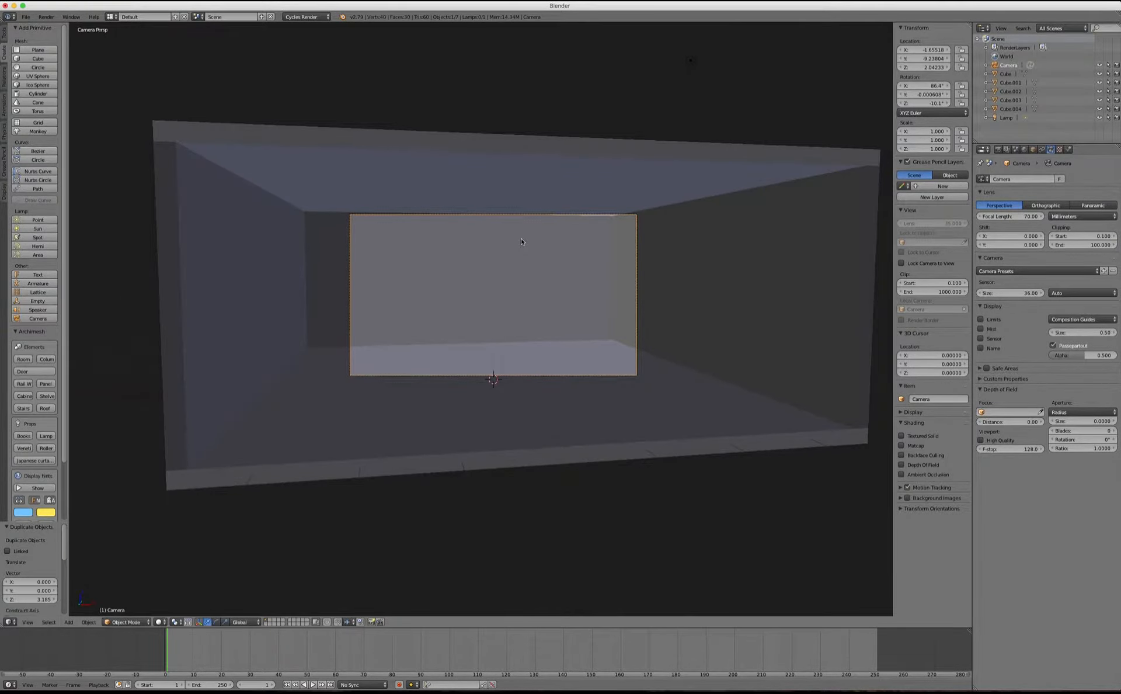
{"action": "scroll", "coordinate": [521, 242], "scroll_direction": "down", "scroll_amount": 1}
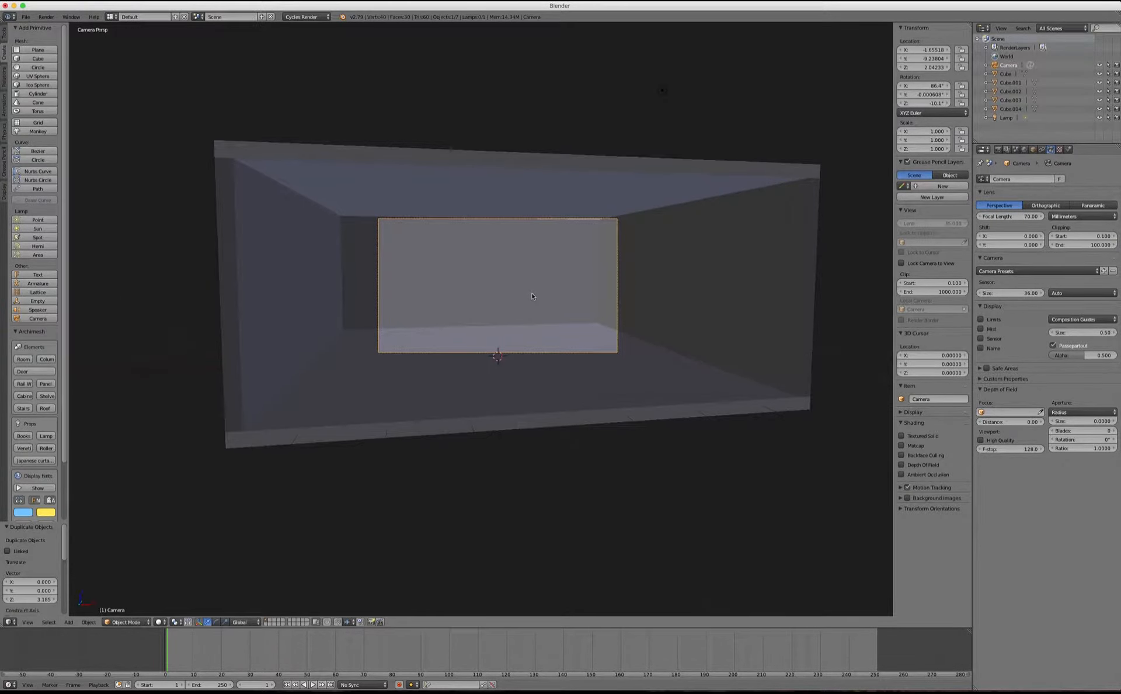
{"action": "key", "text": "shift+f"}
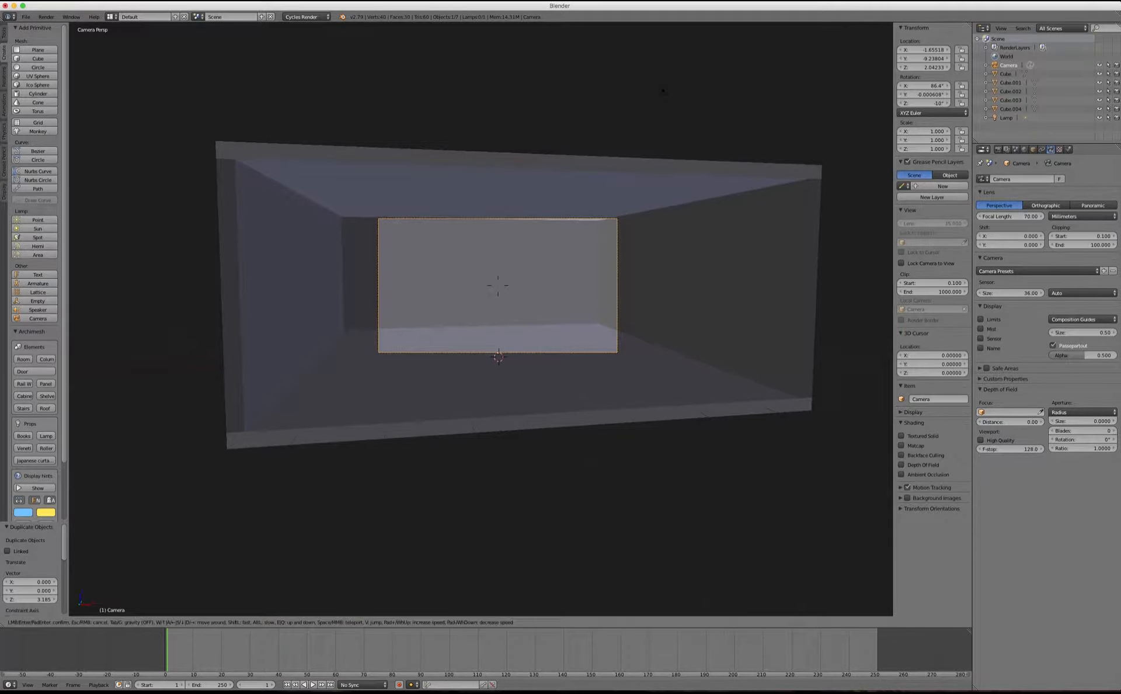
{"action": "key", "text": "s"}
{"action": "key", "text": "s"}
{"action": "key", "text": "s"}
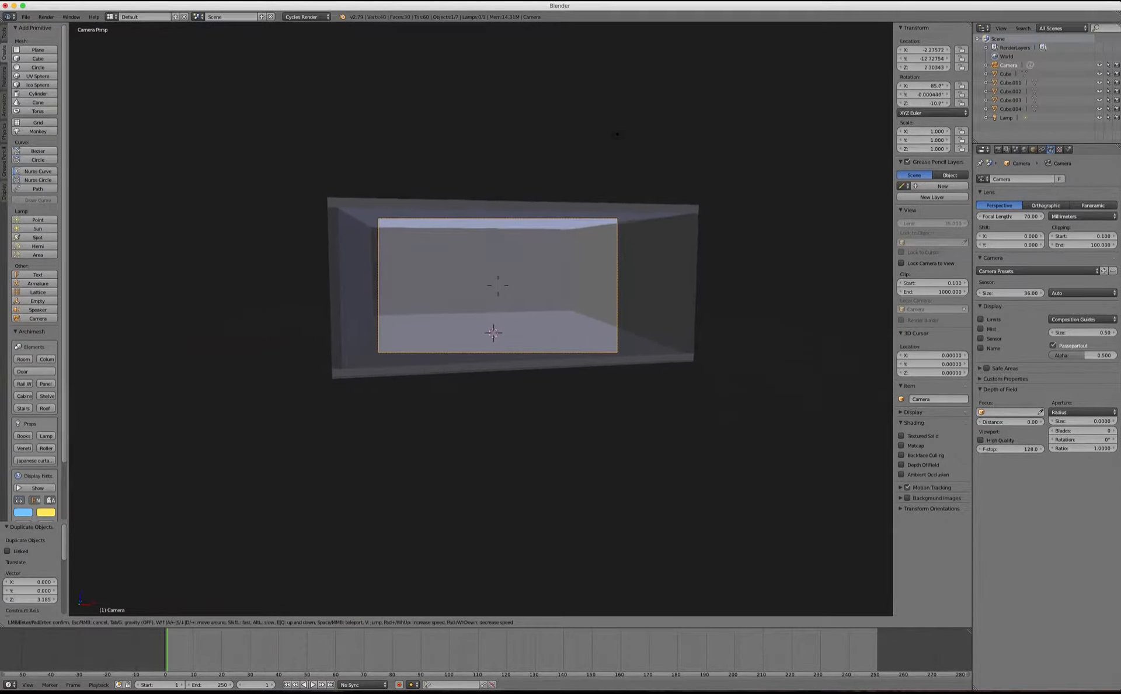
{"action": "key", "text": "s"}
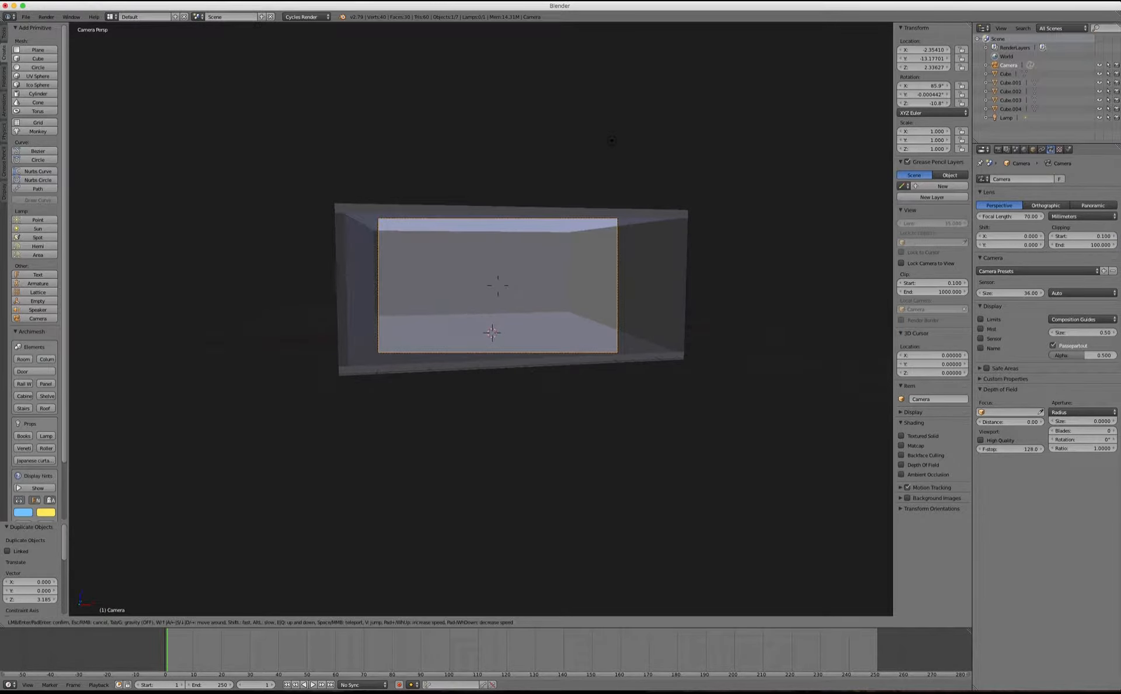
{"action": "left_click", "coordinate": [481, 321]}
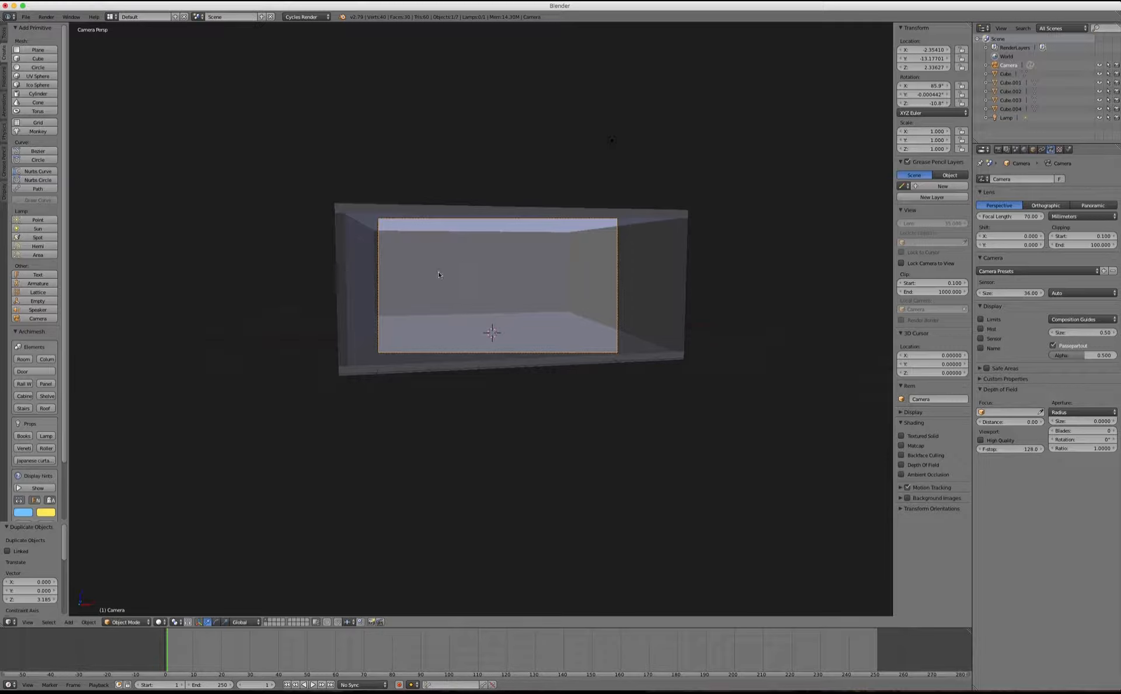
Step: Preview the room through the camera with rendered viewport shading
{"action": "scroll", "coordinate": [541, 282], "scroll_direction": "up", "scroll_amount": 3}
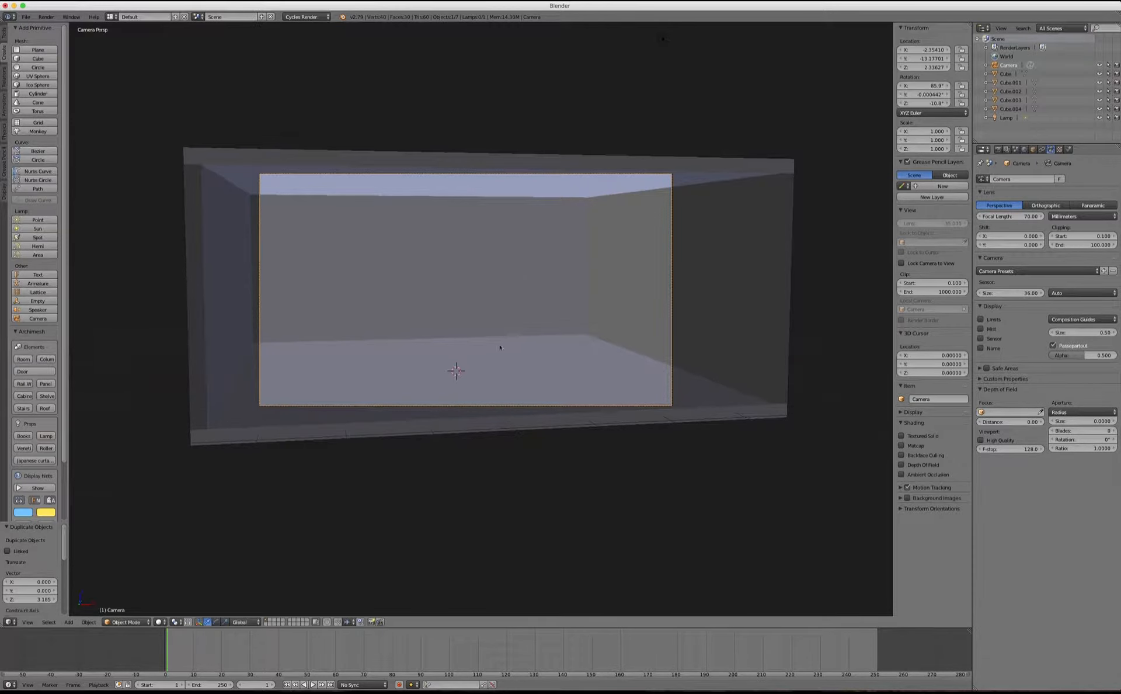
{"action": "scroll", "coordinate": [477, 358], "scroll_direction": "down", "scroll_amount": 3}
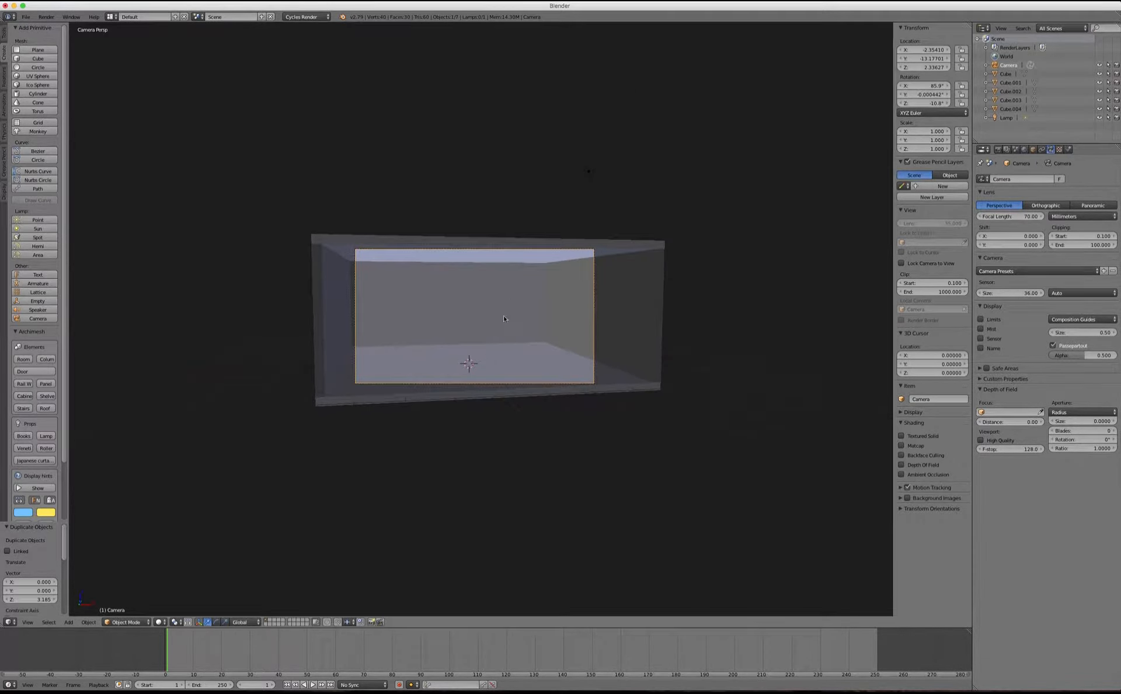
{"action": "left_click", "coordinate": [160, 622]}
{"action": "left_click", "coordinate": [182, 564]}
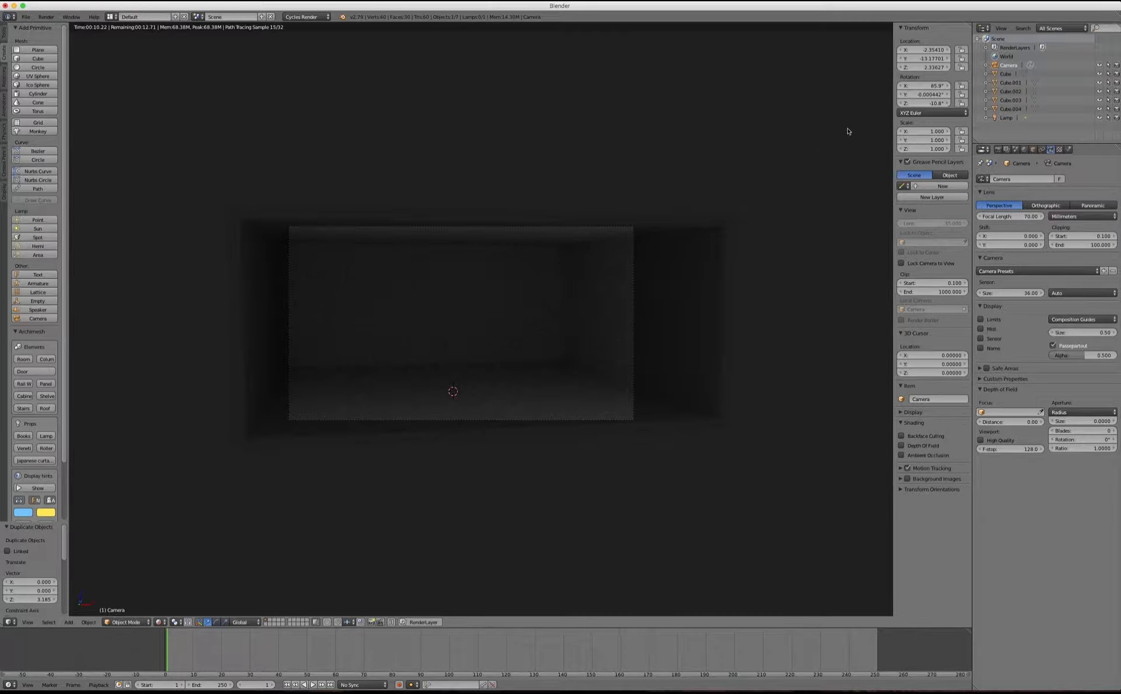
Step: Lower the lamp about 3.76 along Z to bring it below ceiling height, and show the scene in wireframe
{"action": "left_click", "coordinate": [1006, 118]}
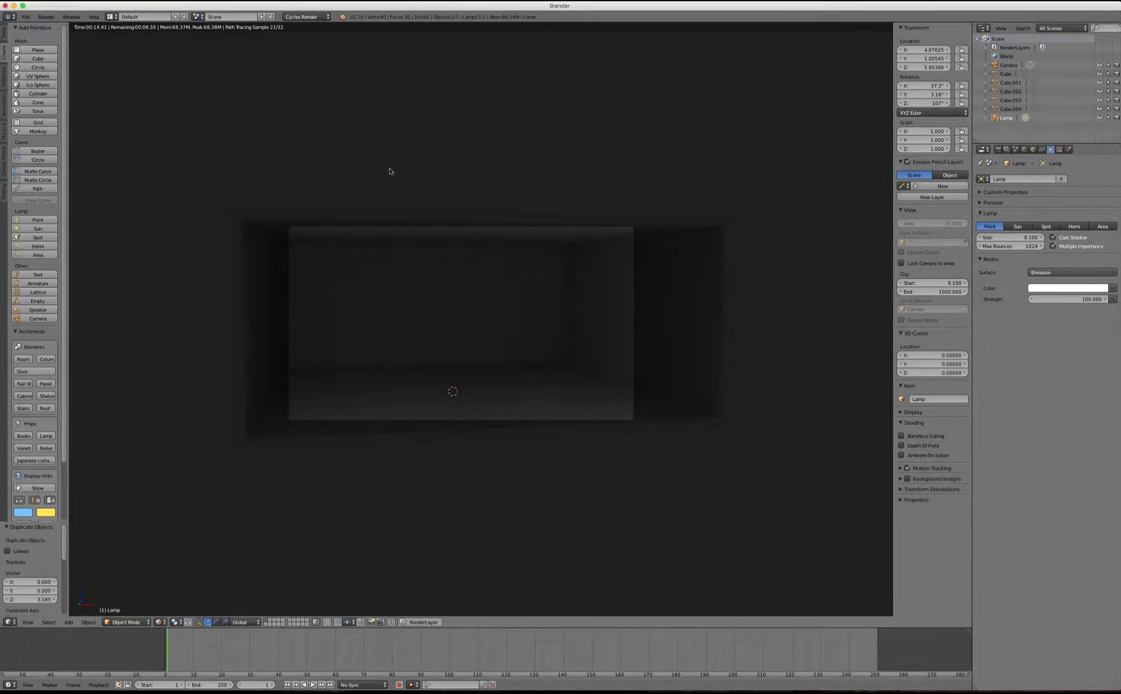
{"action": "key", "text": "g"}
{"action": "key", "text": "z"}
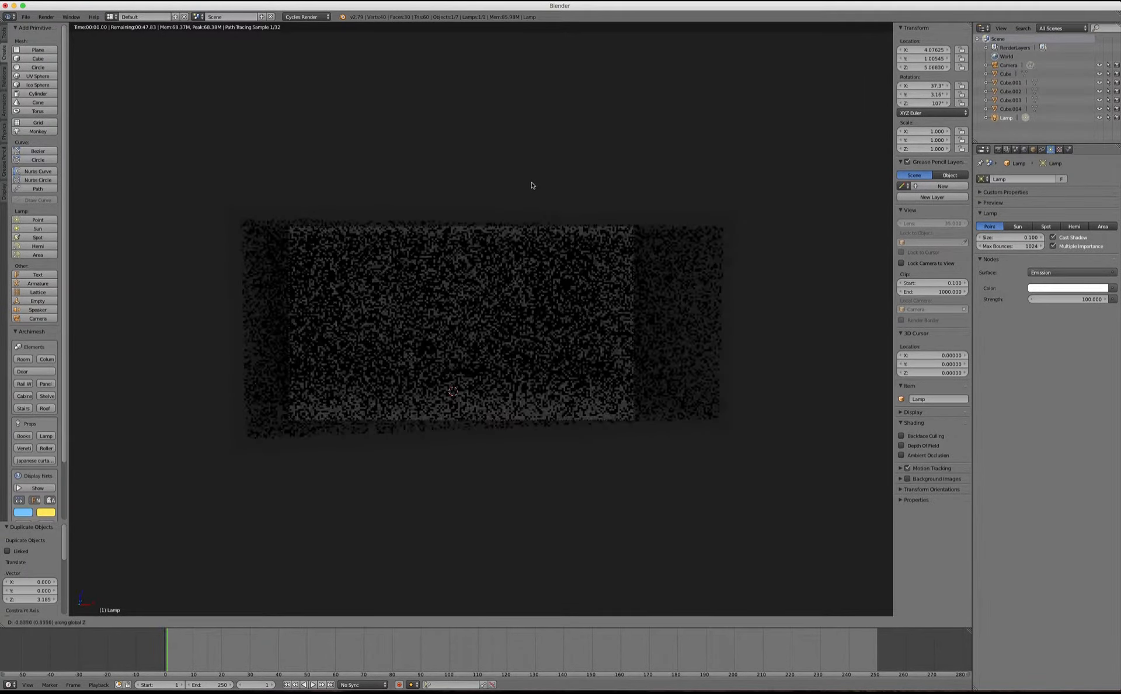
{"action": "left_click", "coordinate": [554, 298]}
{"action": "key", "text": "shift+z"}
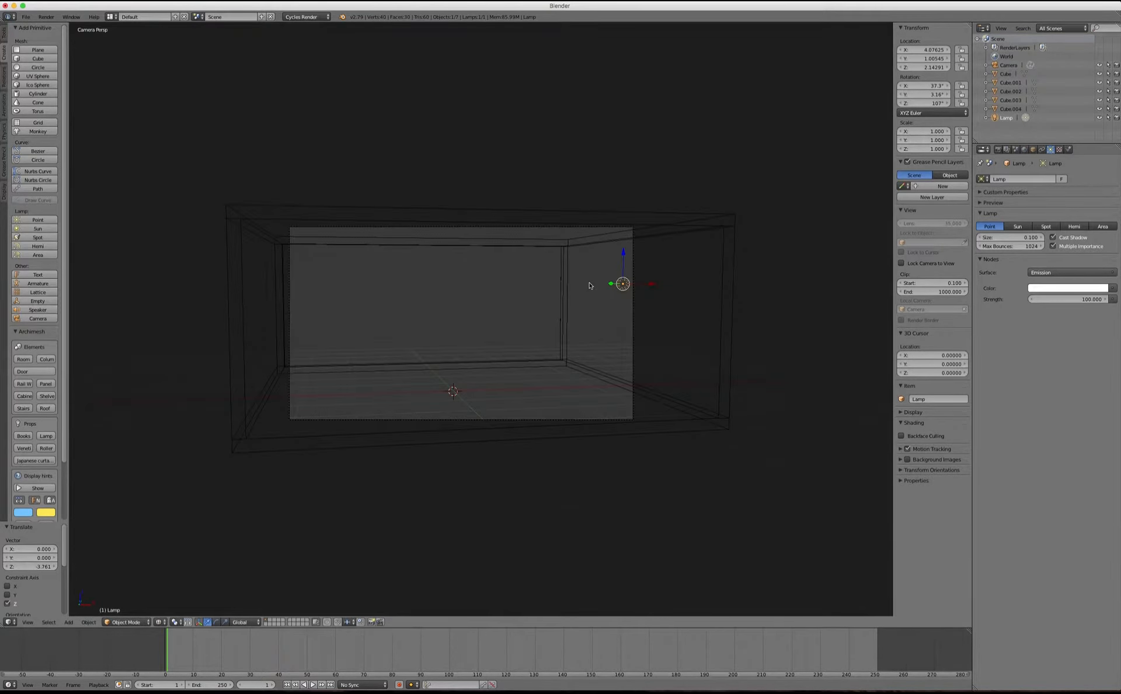
Step: Move the lamp about -1.49 along X so it sits inside the room, away from the east wall
{"action": "middle_click_drag", "start_coordinate": [634, 276], "coordinate": [622, 324]}
{"action": "key", "text": "g"}
{"action": "key", "text": "x"}
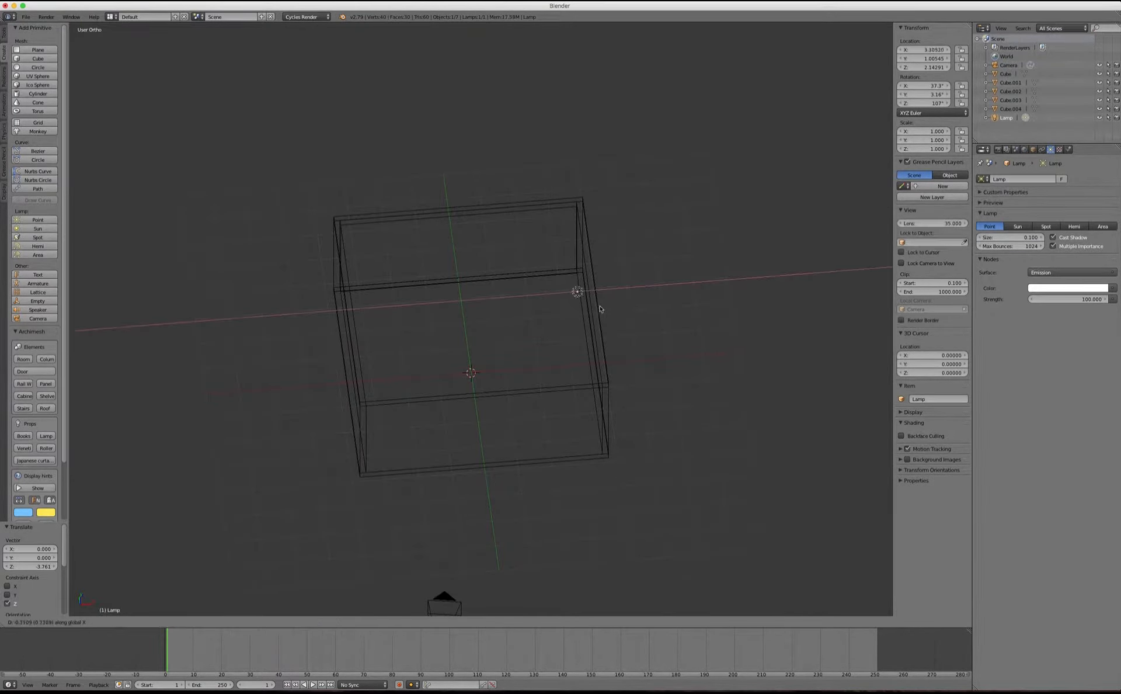
{"action": "left_click", "coordinate": [582, 311]}
Step: Preview the repositioned lamp's lighting through the camera with rendered viewport shading
{"action": "key", "text": "KP_0"}
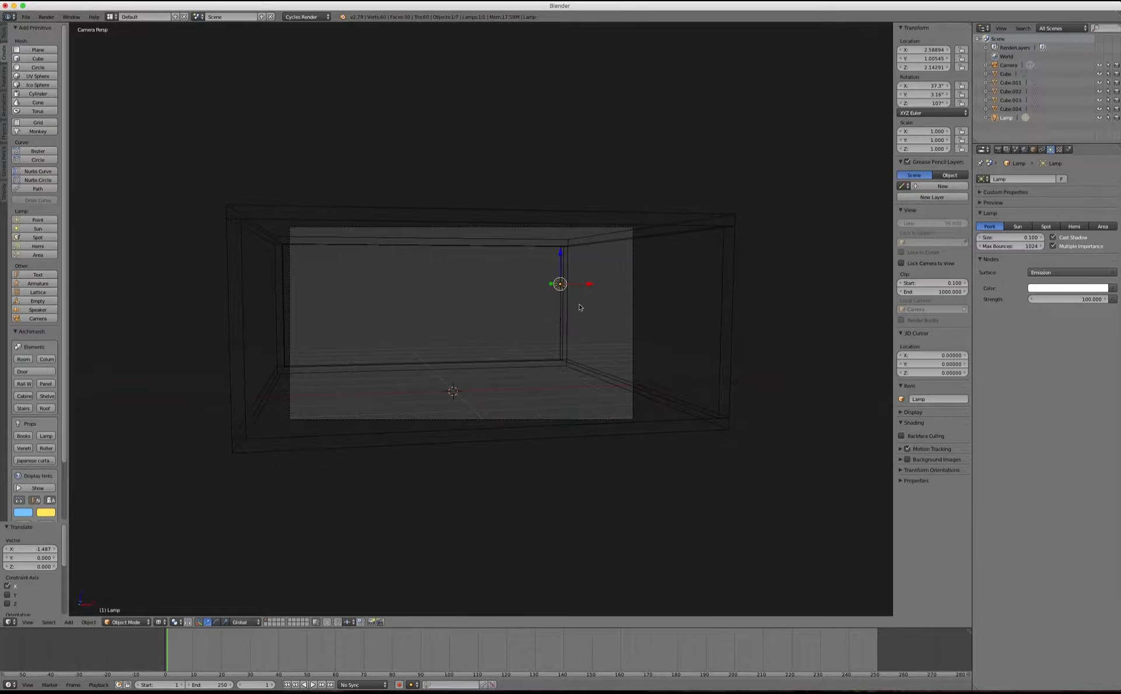
{"action": "left_click", "coordinate": [159, 621]}
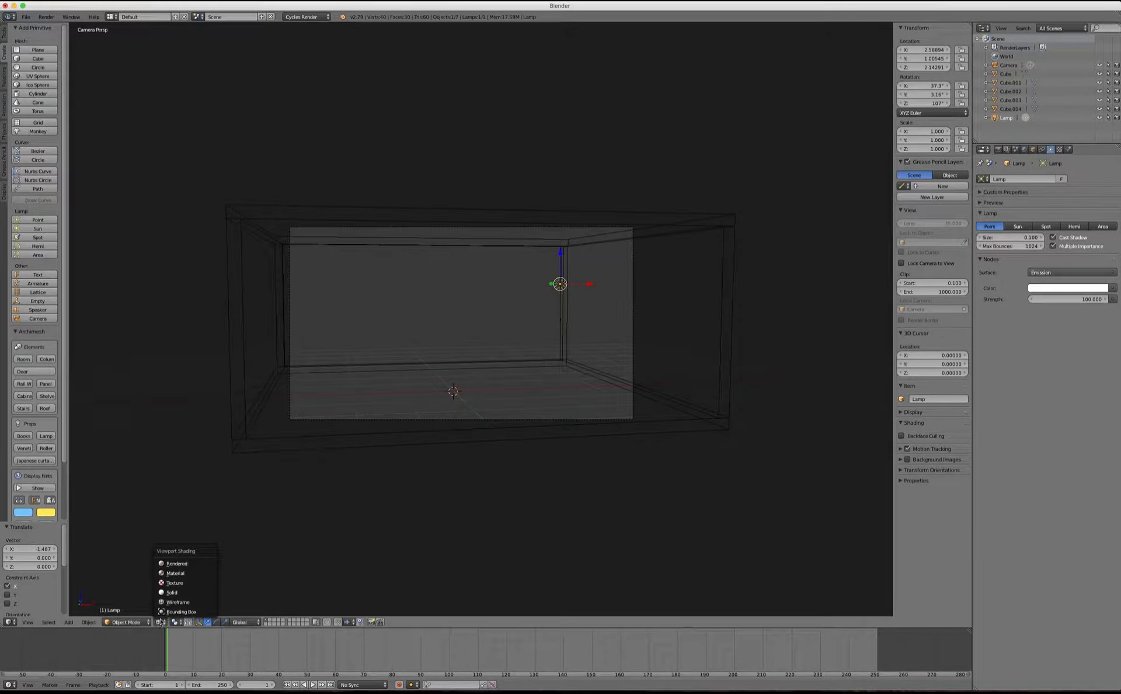
{"action": "left_click", "coordinate": [181, 562]}
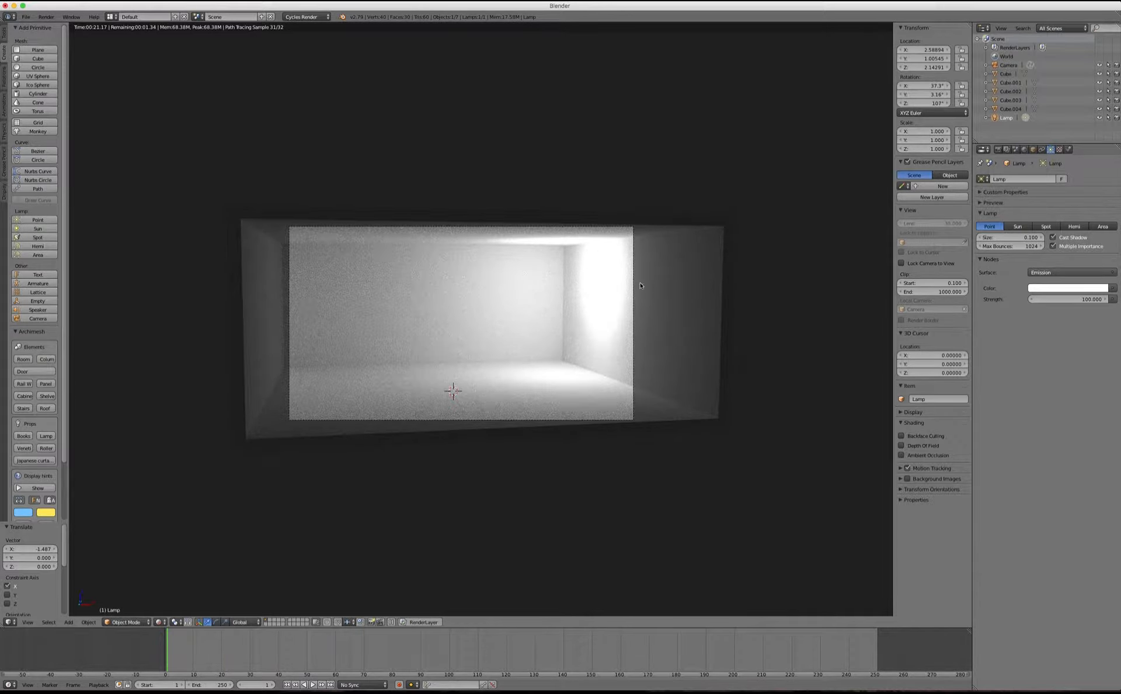
Step: Return to solid shading and rename the room's bottom slab as Floor
{"action": "key", "text": "z"}
{"action": "key", "text": "z"}
{"action": "middle_click_drag", "start_coordinate": [688, 271], "coordinate": [606, 289]}
{"action": "right_click", "coordinate": [519, 319]}
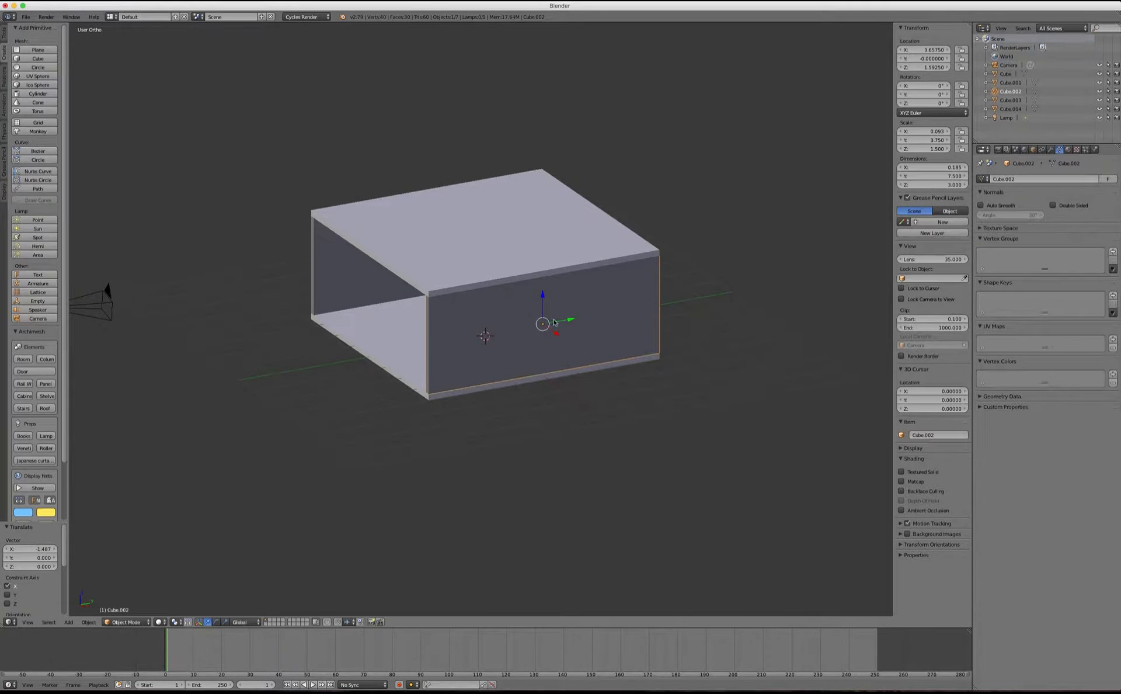
{"action": "scroll", "coordinate": [542, 320], "scroll_direction": "up", "scroll_amount": 2}
{"action": "scroll", "coordinate": [543, 320], "scroll_direction": "down", "scroll_amount": 1}
{"action": "right_click", "coordinate": [355, 346]}
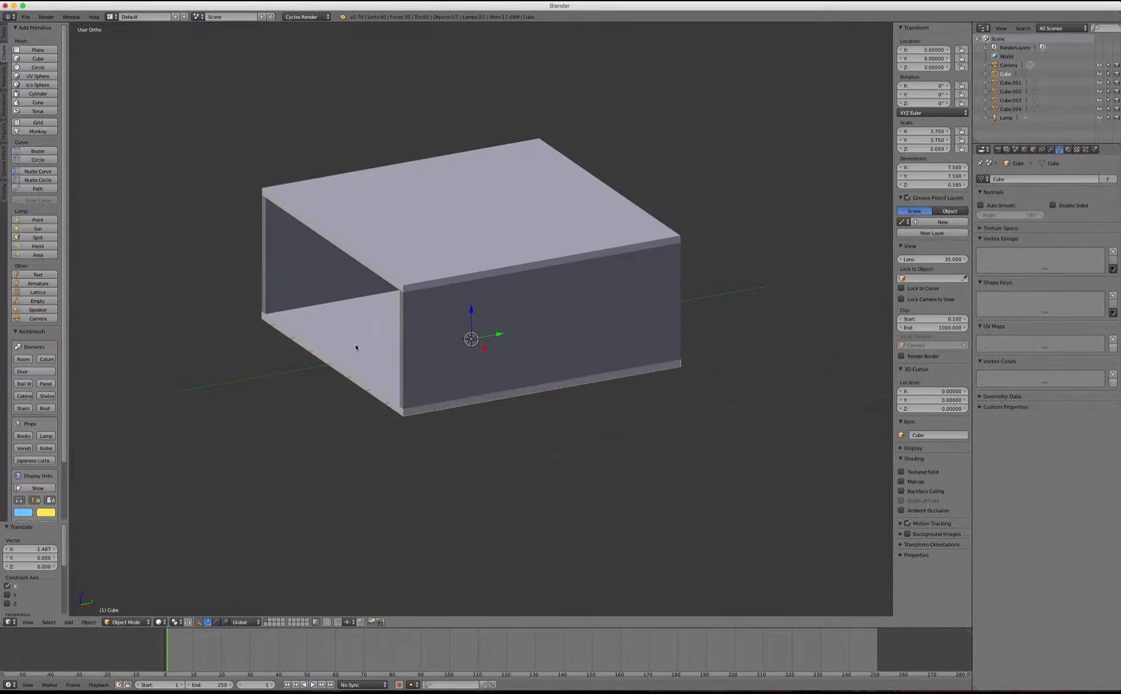
{"action": "left_click", "coordinate": [1033, 150]}
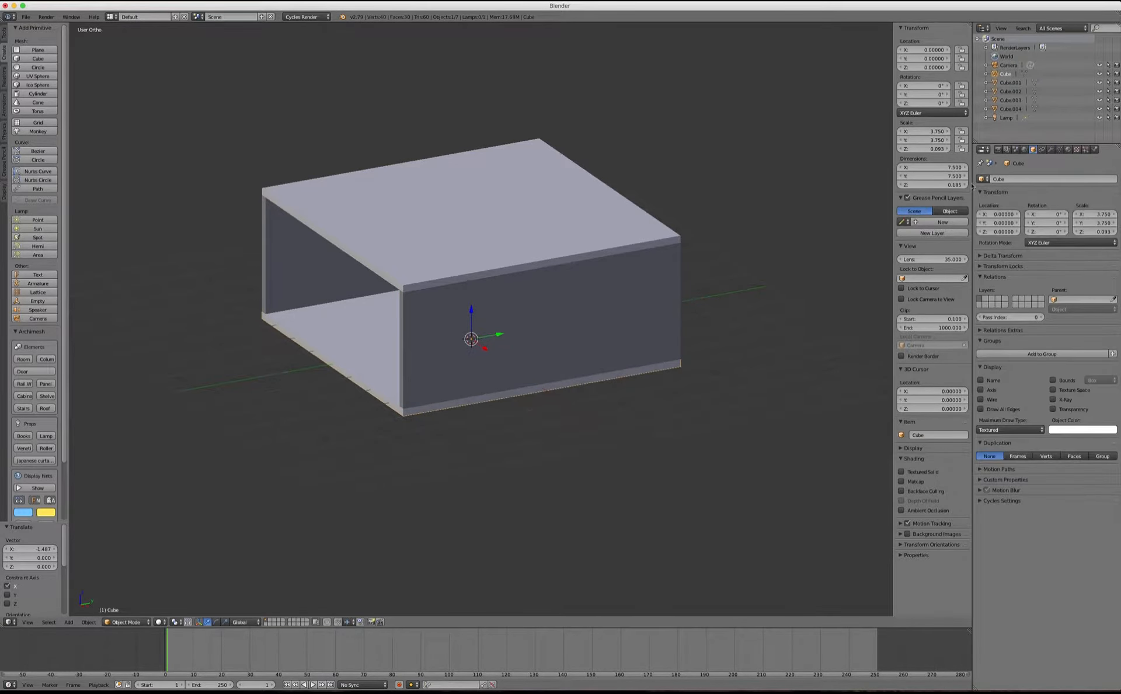
{"action": "left_click", "coordinate": [1008, 179]}
{"action": "type", "text": "fl"}
{"action": "type", "text": "oor"}
{"action": "key", "text": "Return"}
Step: Rename the side wall on the positive X side as Wall_East
{"action": "right_click", "coordinate": [601, 288]}
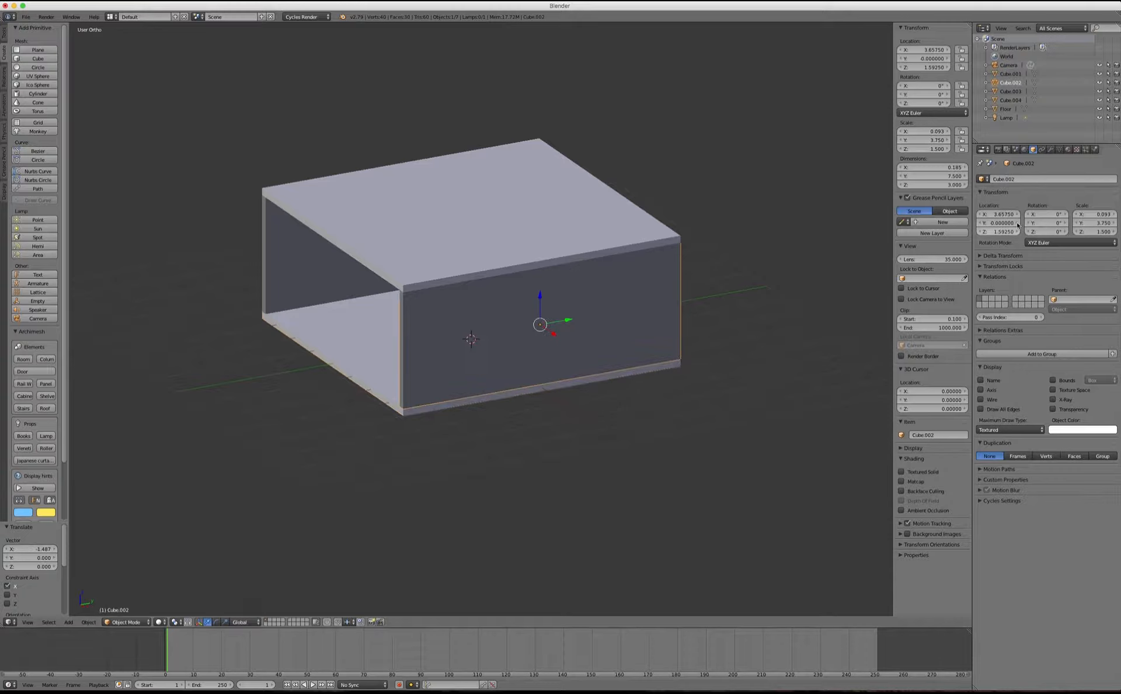
{"action": "left_click", "coordinate": [1019, 178]}
{"action": "type", "text": "Wall_East"}
{"action": "key", "text": "Return"}
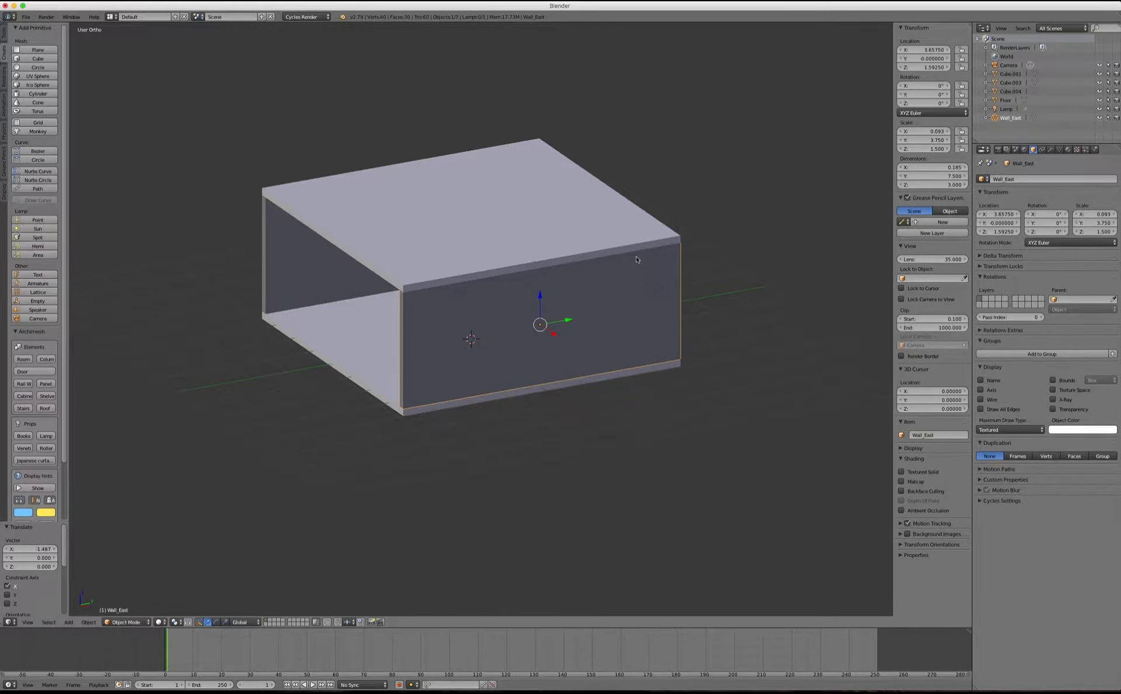
Step: Show the room in wireframe from above and rename the back wall on the positive Y side as Wall_North
{"action": "key", "text": "KP_7"}
{"action": "key", "text": "z"}
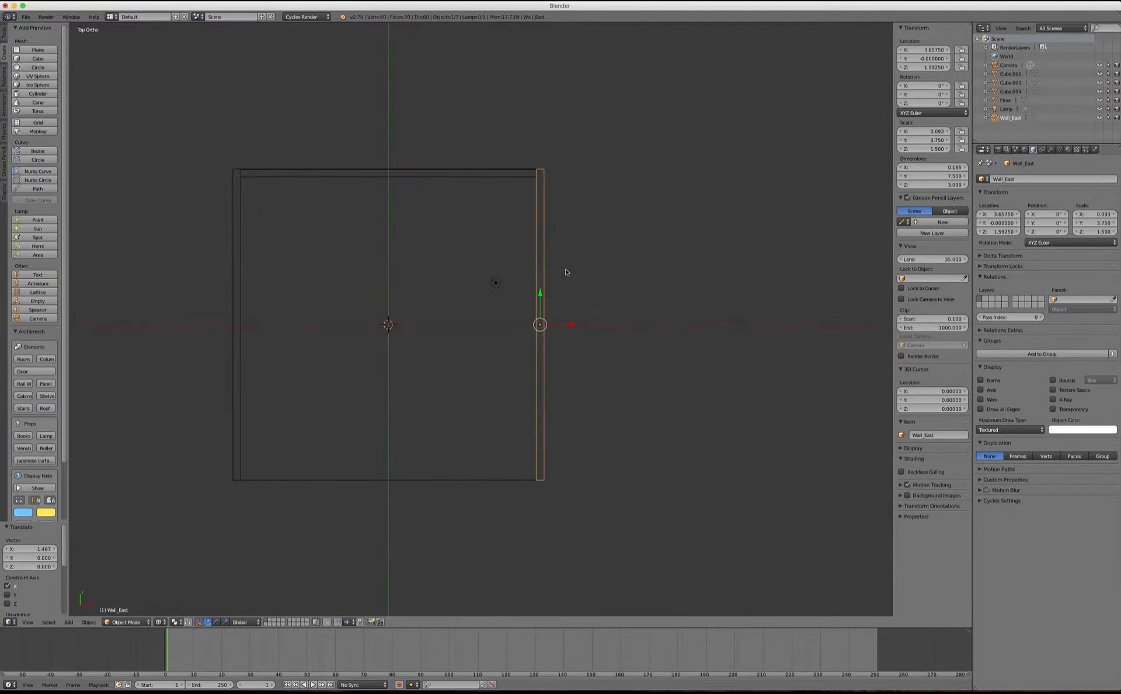
{"action": "right_click", "coordinate": [487, 175]}
{"action": "left_click", "coordinate": [1012, 179]}
{"action": "key", "text": "BackSpace"}
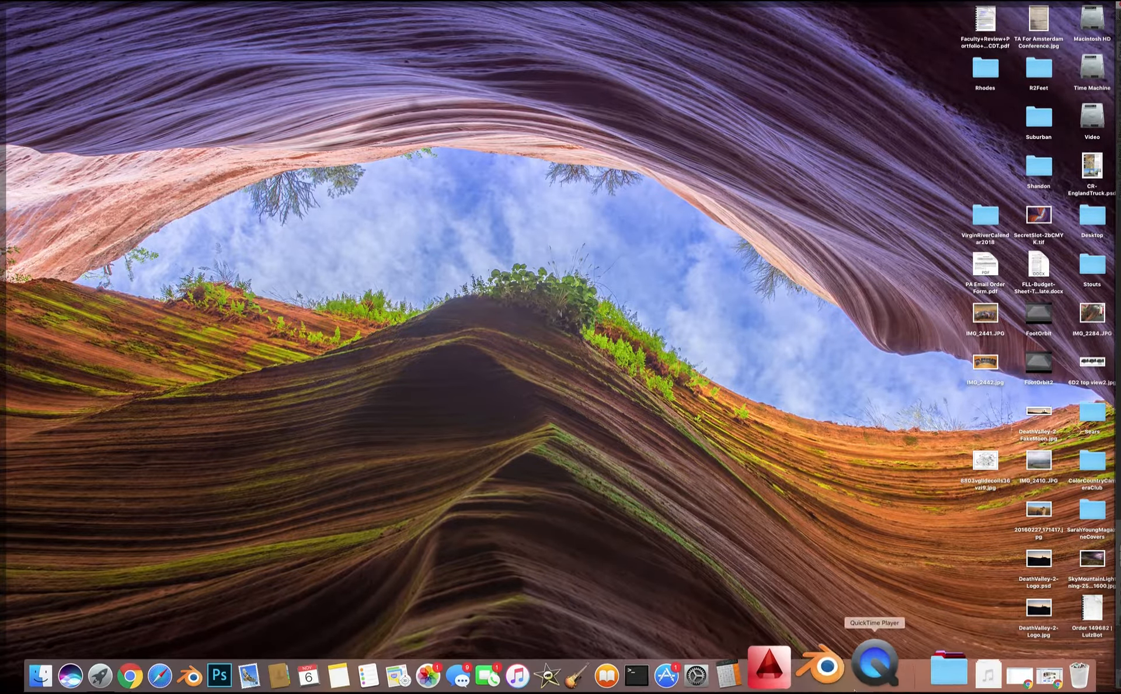
{"action": "left_click", "coordinate": [853, 657]}
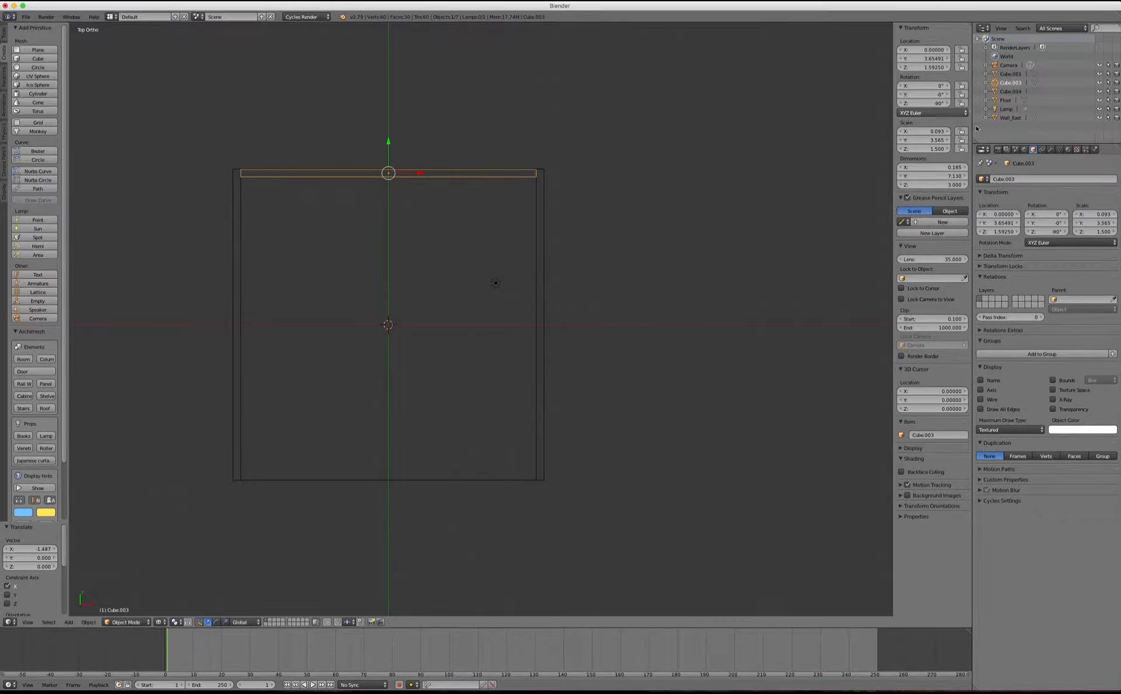
{"action": "left_click", "coordinate": [1040, 178]}
{"action": "key", "text": "BackSpace"}
{"action": "type", "text": "Wal"}
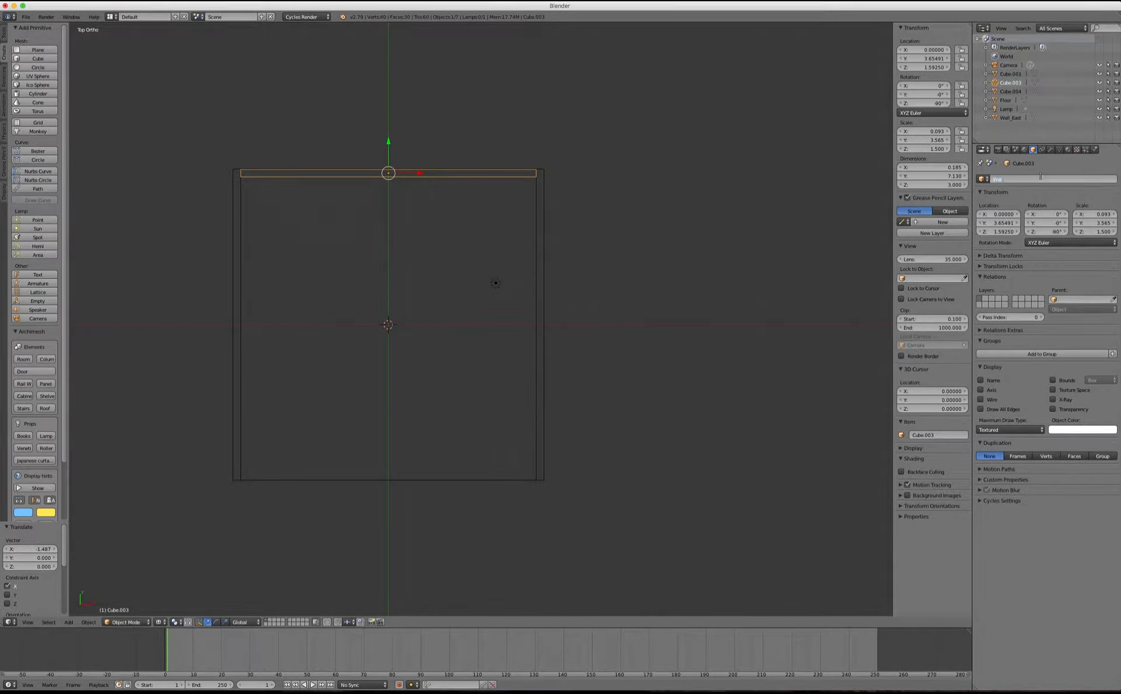
{"action": "type", "text": "l_North"}
{"action": "key", "text": "Return"}
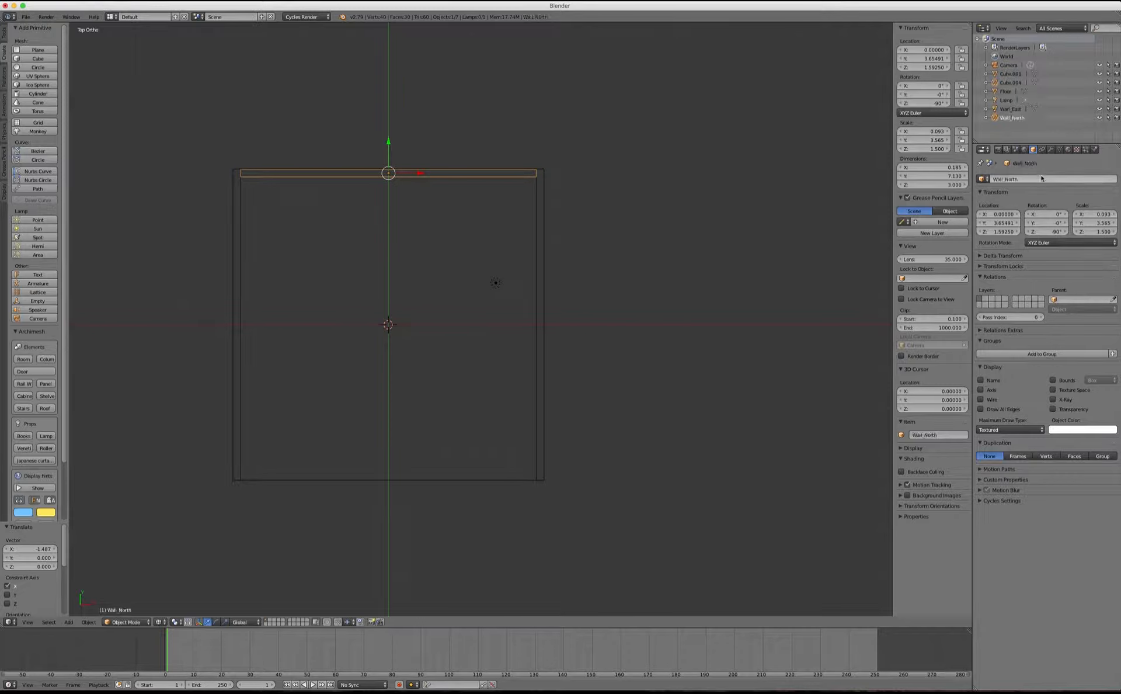
Step: Rename the side wall on the negative X side as Wall_West
{"action": "right_click", "coordinate": [237, 198]}
{"action": "left_click", "coordinate": [1015, 179]}
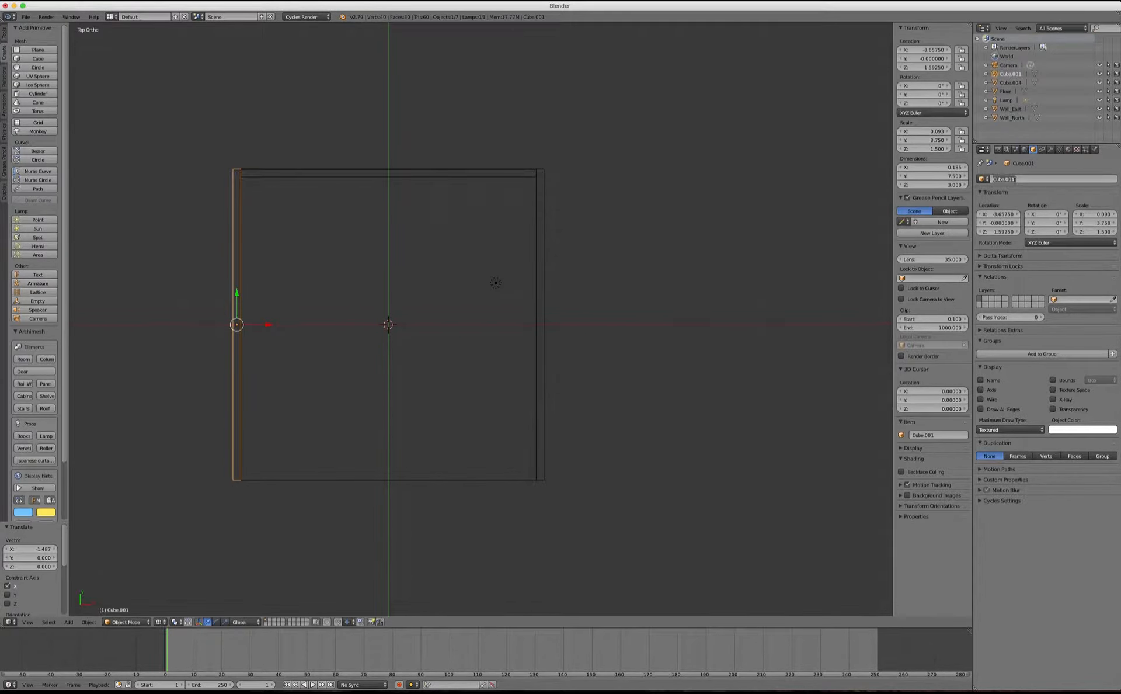
{"action": "type", "text": "Wall_West"}
{"action": "key", "text": "Return"}
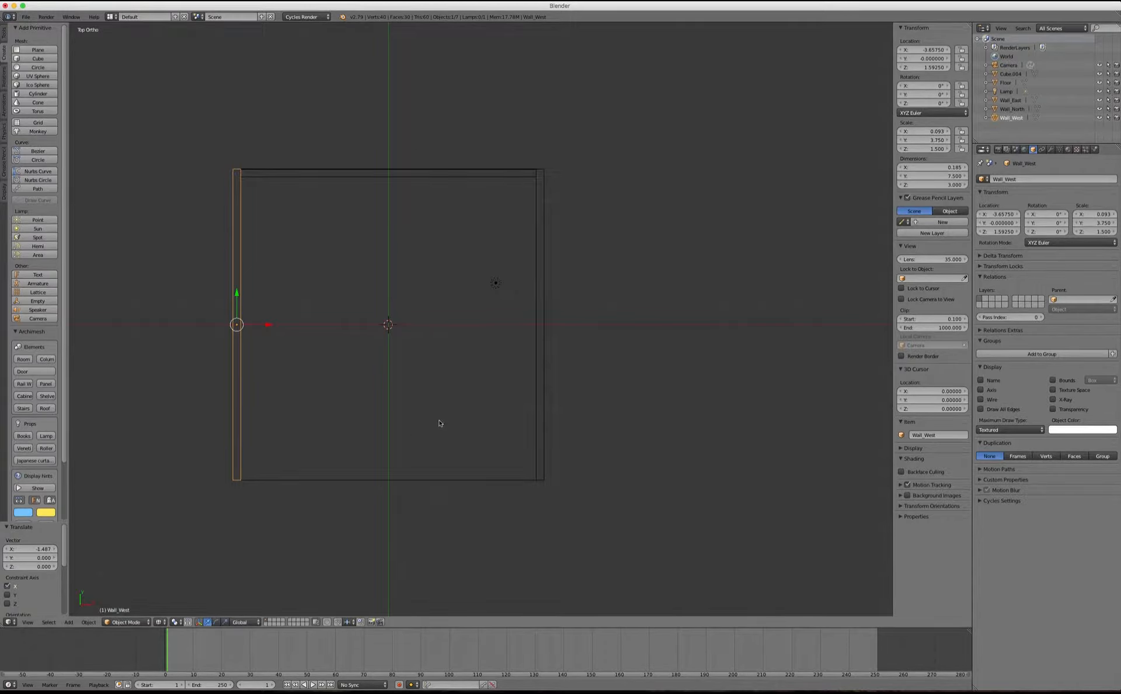
Step: Rename the slab on top of the walls as Ceiling
{"action": "middle_click_drag", "start_coordinate": [438, 418], "coordinate": [476, 428]}
{"action": "right_click", "coordinate": [476, 428]}
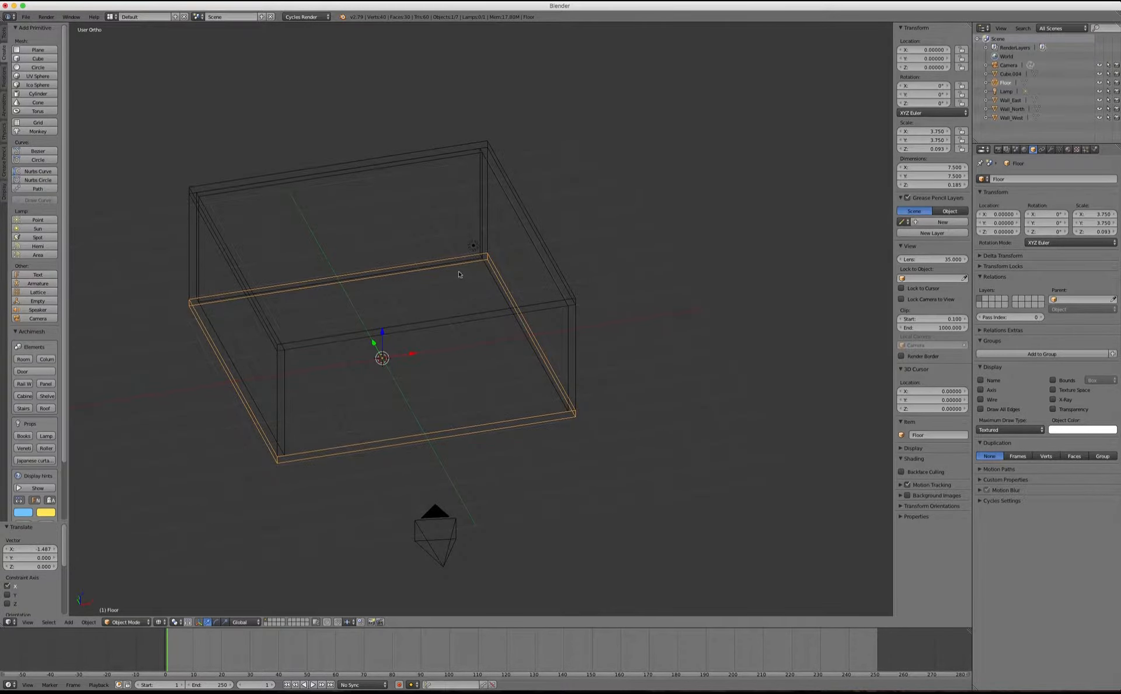
{"action": "right_click", "coordinate": [474, 248]}
{"action": "right_click", "coordinate": [543, 305]}
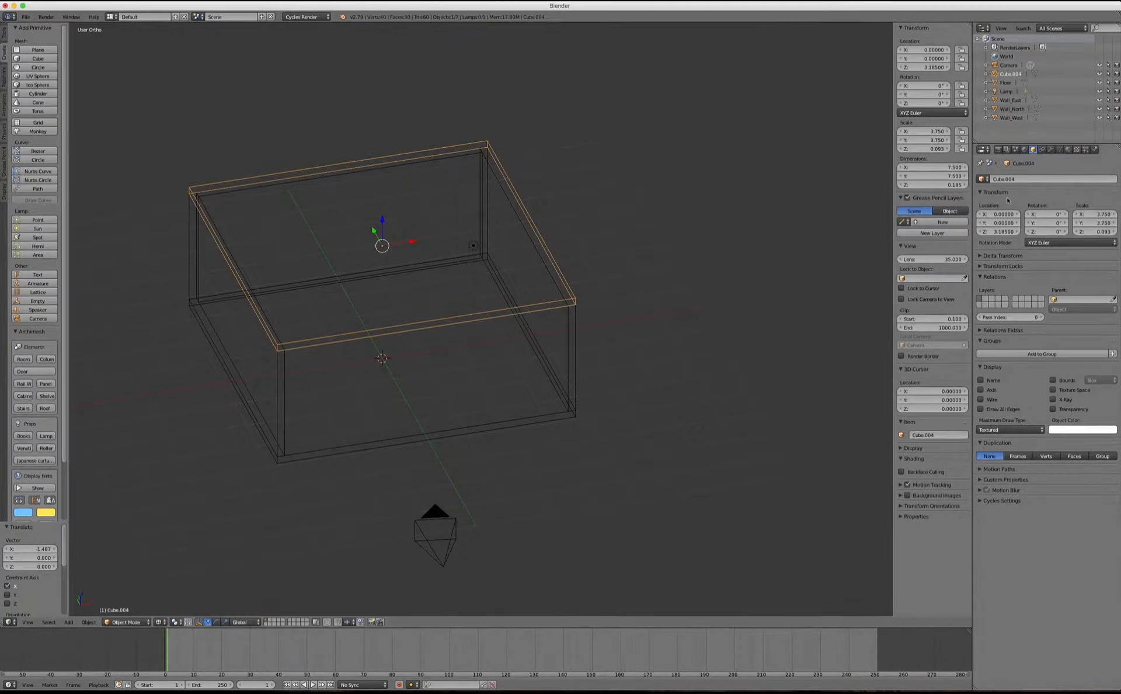
{"action": "left_click", "coordinate": [1017, 180]}
{"action": "key", "text": "BackSpace"}
{"action": "key", "text": "Return"}
{"action": "key", "text": "Return"}
Step: Show the room in solid shading and put Wall_East into Edit Mode
{"action": "mouse_move", "coordinate": [493, 333]}
{"action": "middle_mouse_down"}
{"action": "mouse_move", "coordinate": [483, 296]}
{"action": "mouse_move", "coordinate": [496, 335]}
{"action": "mouse_move", "coordinate": [546, 298]}
{"action": "middle_mouse_up"}
{"action": "right_click", "coordinate": [483, 335]}
{"action": "key", "text": "z"}
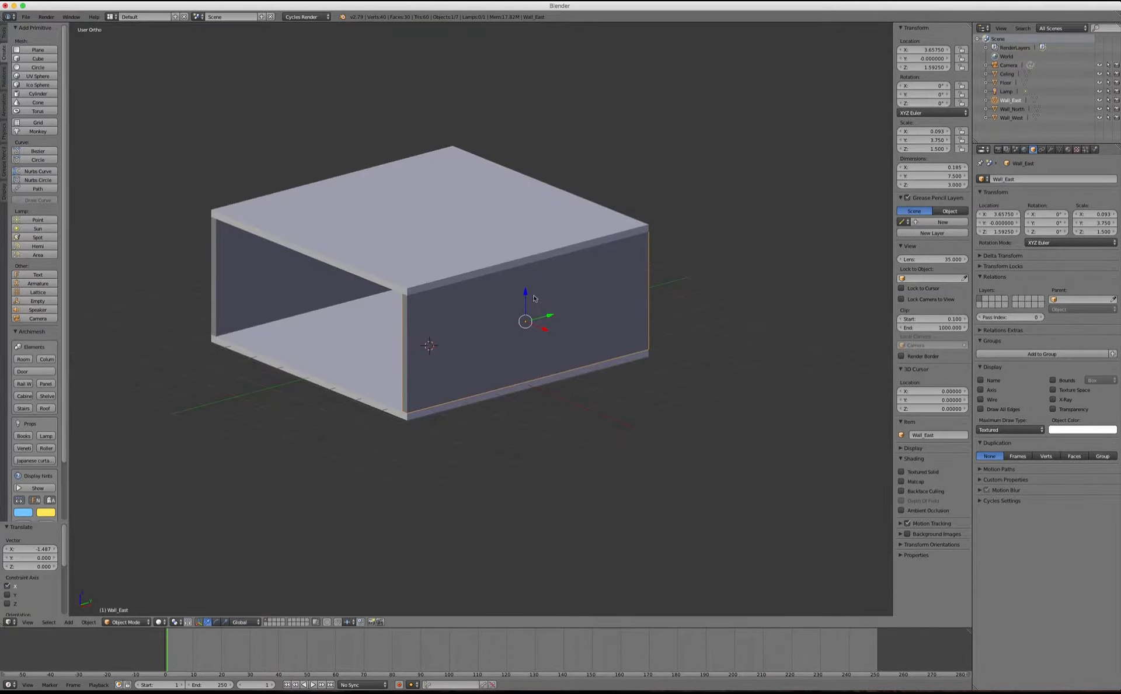
{"action": "key", "text": "Tab"}
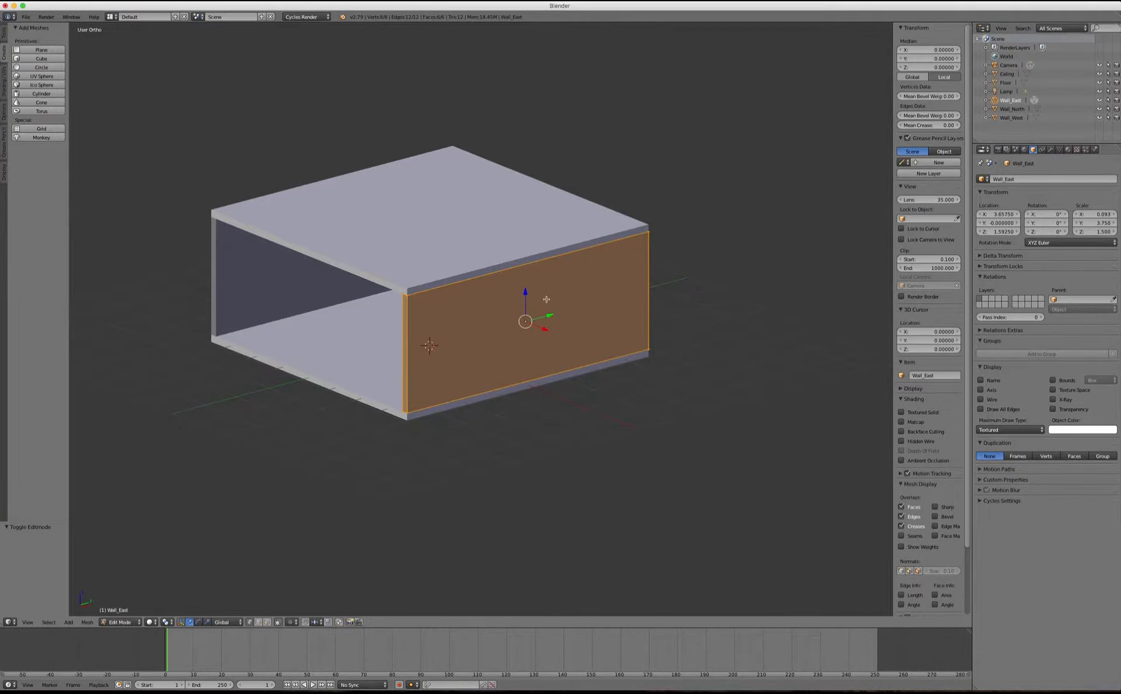
{"action": "mouse_move", "coordinate": [546, 299]}
{"action": "middle_mouse_down"}
{"action": "mouse_move", "coordinate": [521, 308]}
{"action": "mouse_move", "coordinate": [524, 296]}
{"action": "middle_mouse_up"}
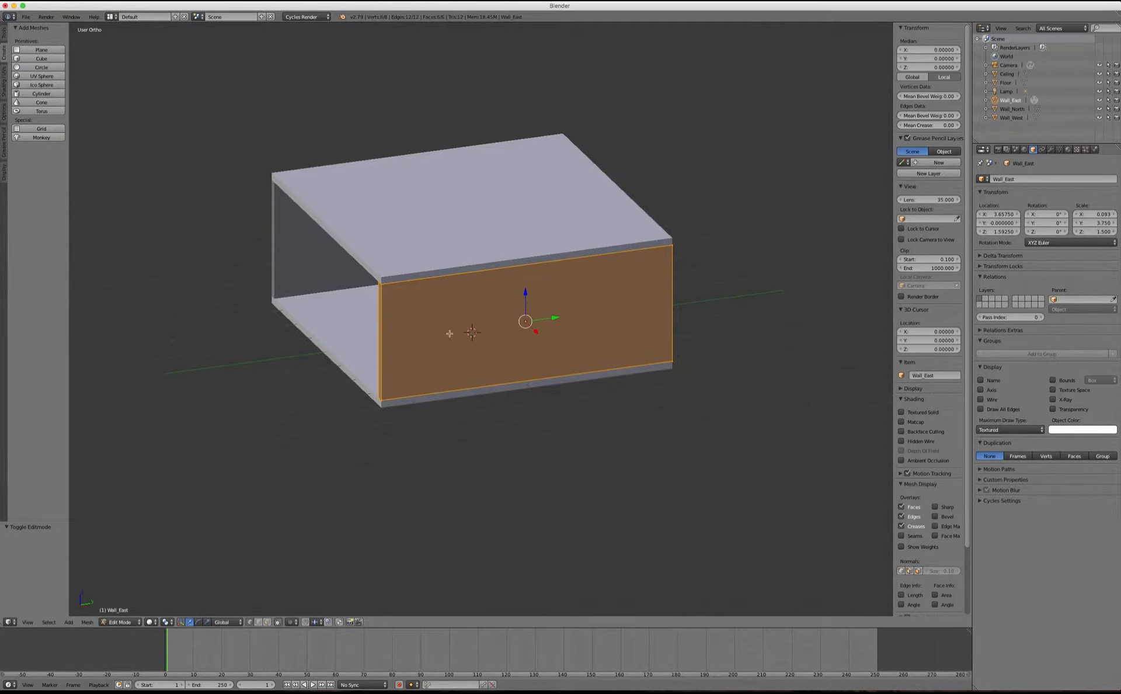
{"action": "key", "text": "ctrl+r"}
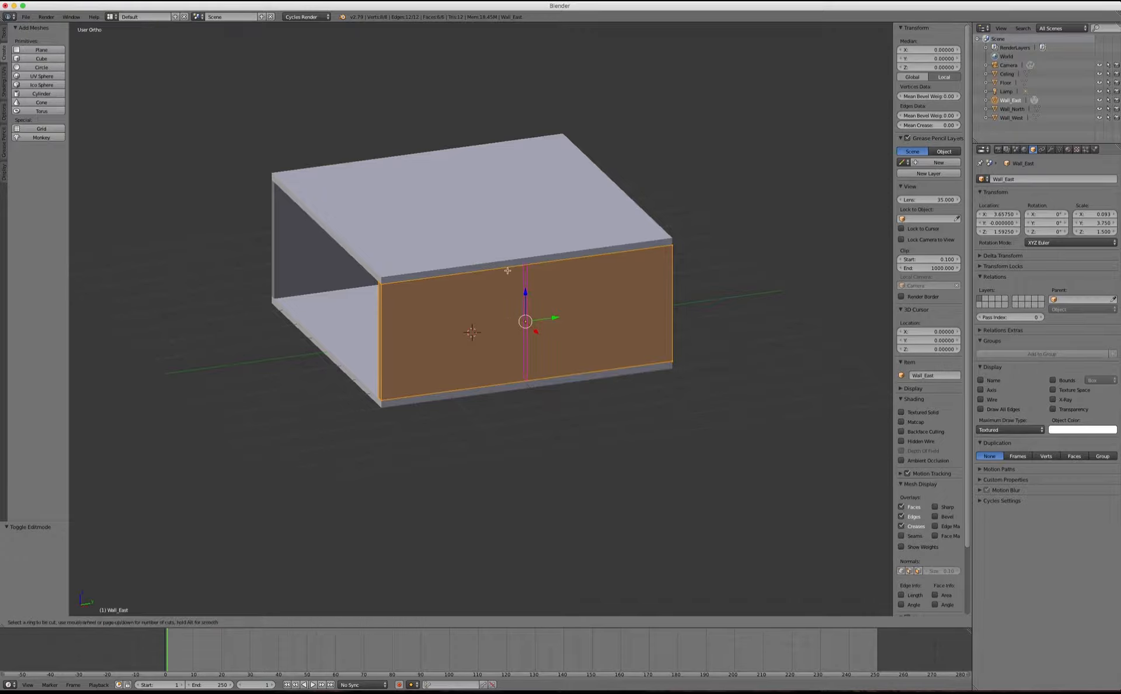
{"action": "key", "text": "Escape"}
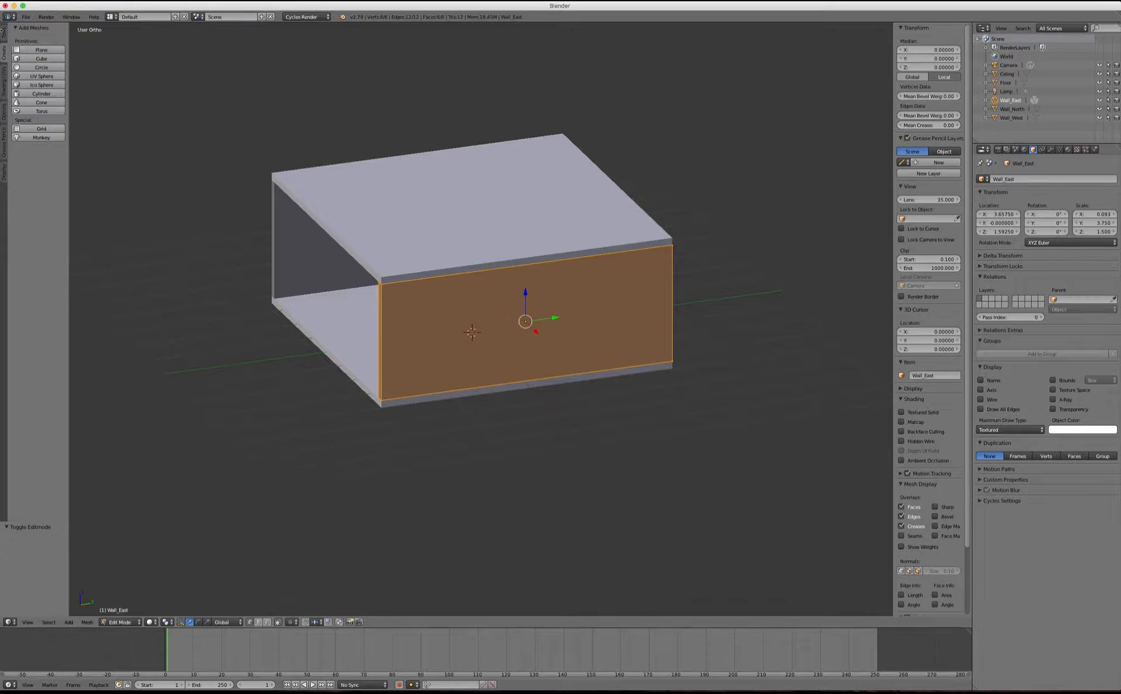
Step: Add a vertical loop cut to Wall_East and slide it just past the middle toward the back, to local Y about 0.21
{"action": "left_click", "coordinate": [3, 35]}
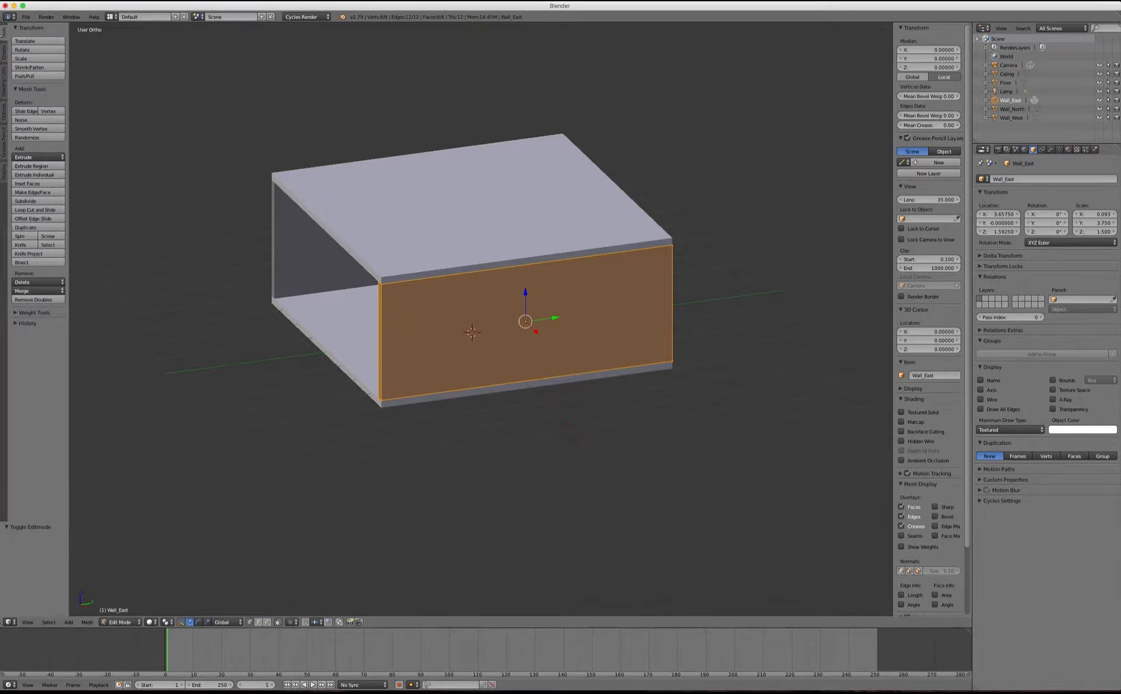
{"action": "left_click", "coordinate": [37, 209]}
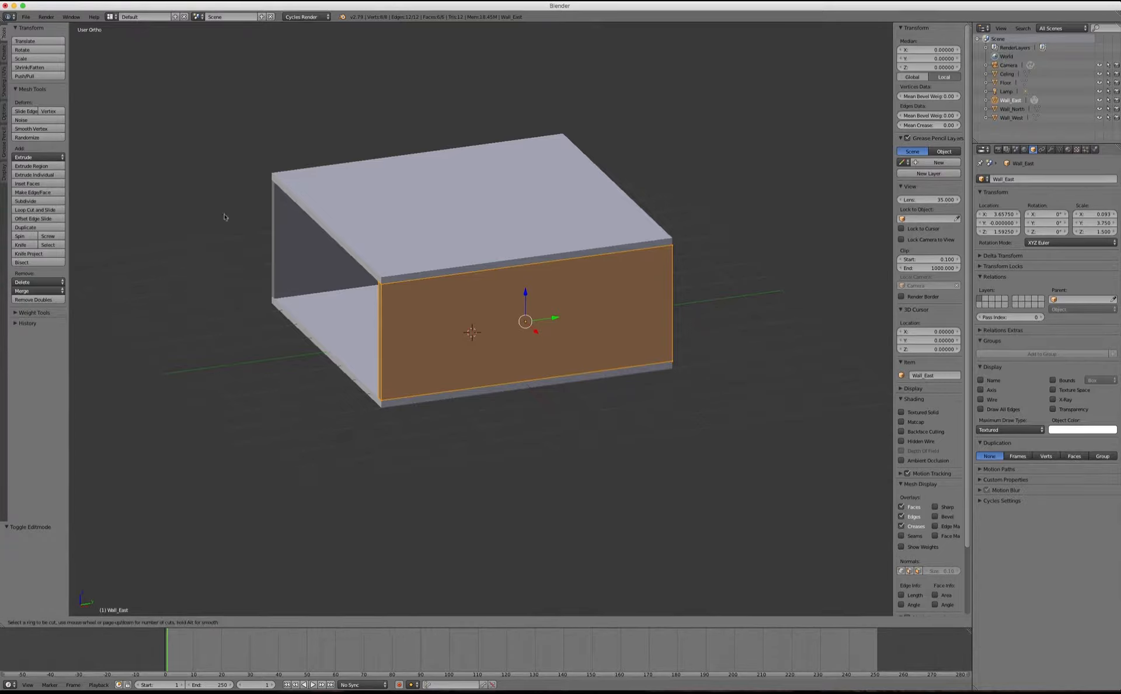
{"action": "left_click", "coordinate": [521, 278]}
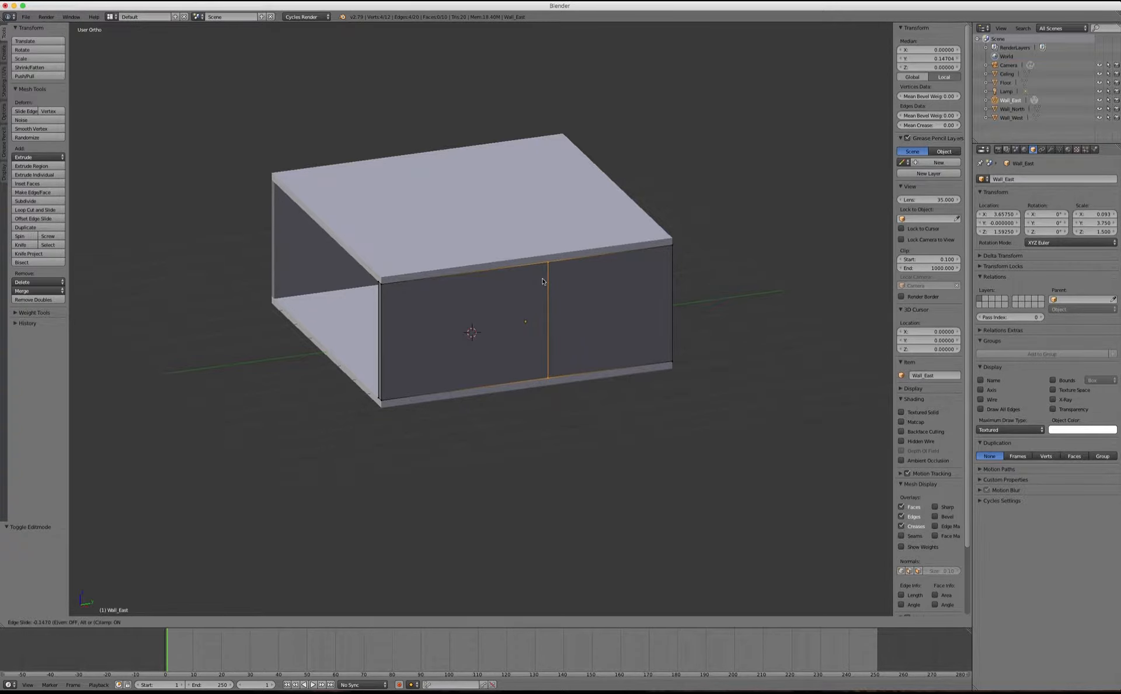
{"action": "left_click", "coordinate": [553, 280]}
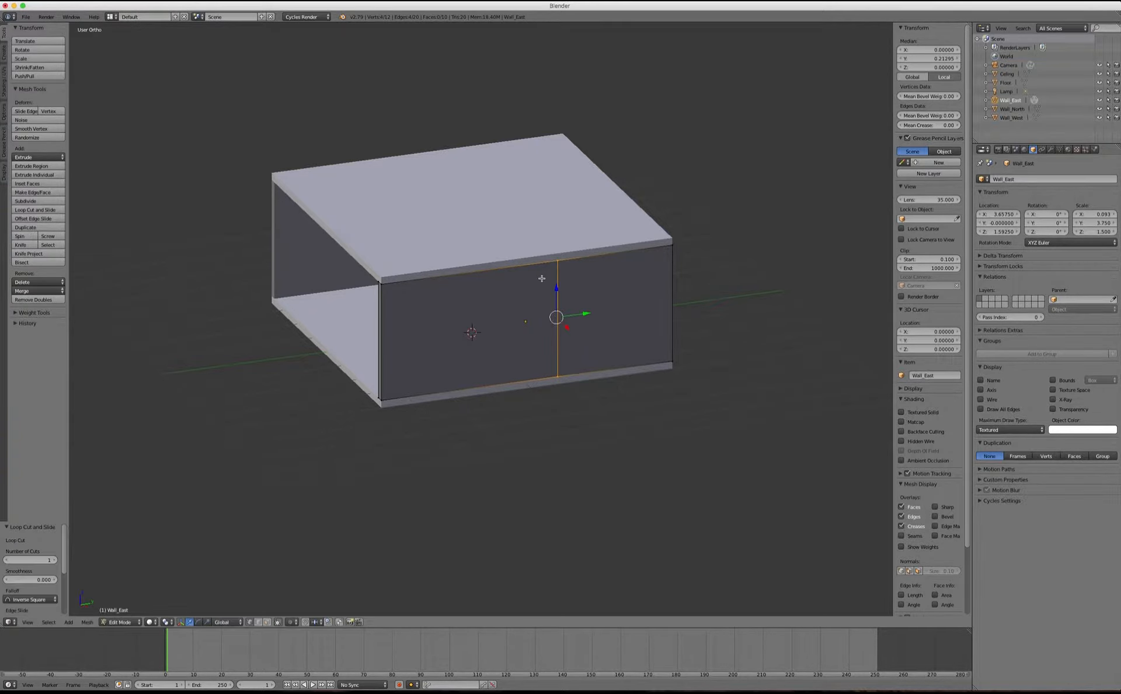
Step: Add two horizontal loop cuts around Wall_East, at local Z about -0.52 near its base and about 0.76 near its top
{"action": "left_click", "coordinate": [36, 210]}
{"action": "left_click", "coordinate": [369, 349]}
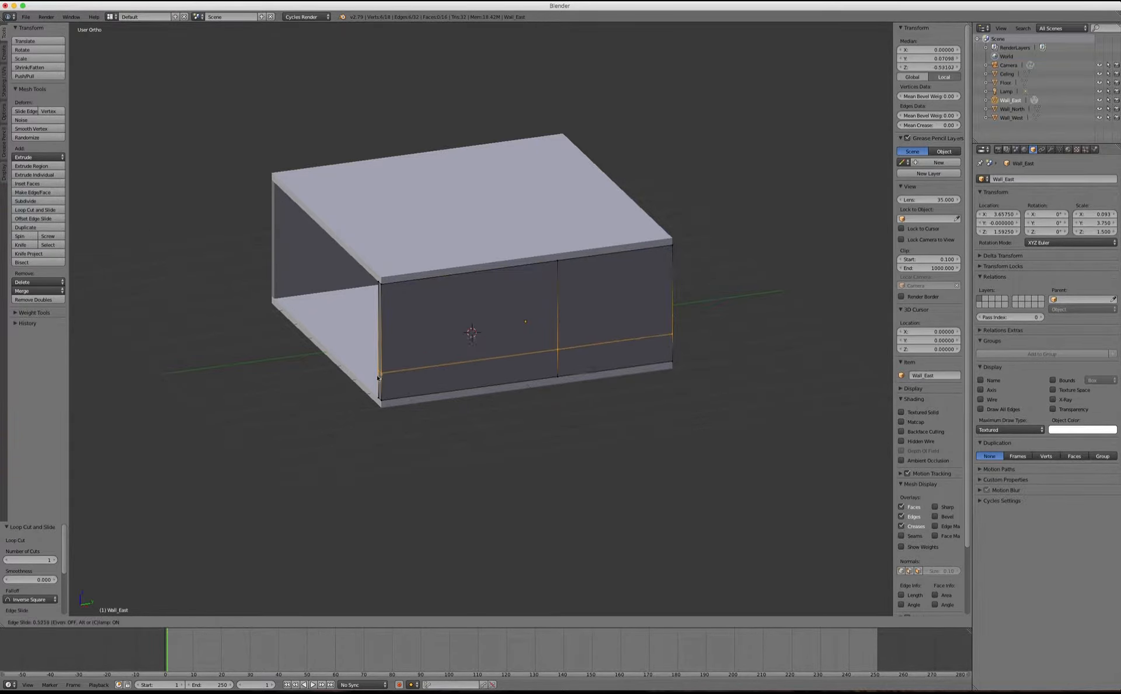
{"action": "left_click", "coordinate": [379, 376]}
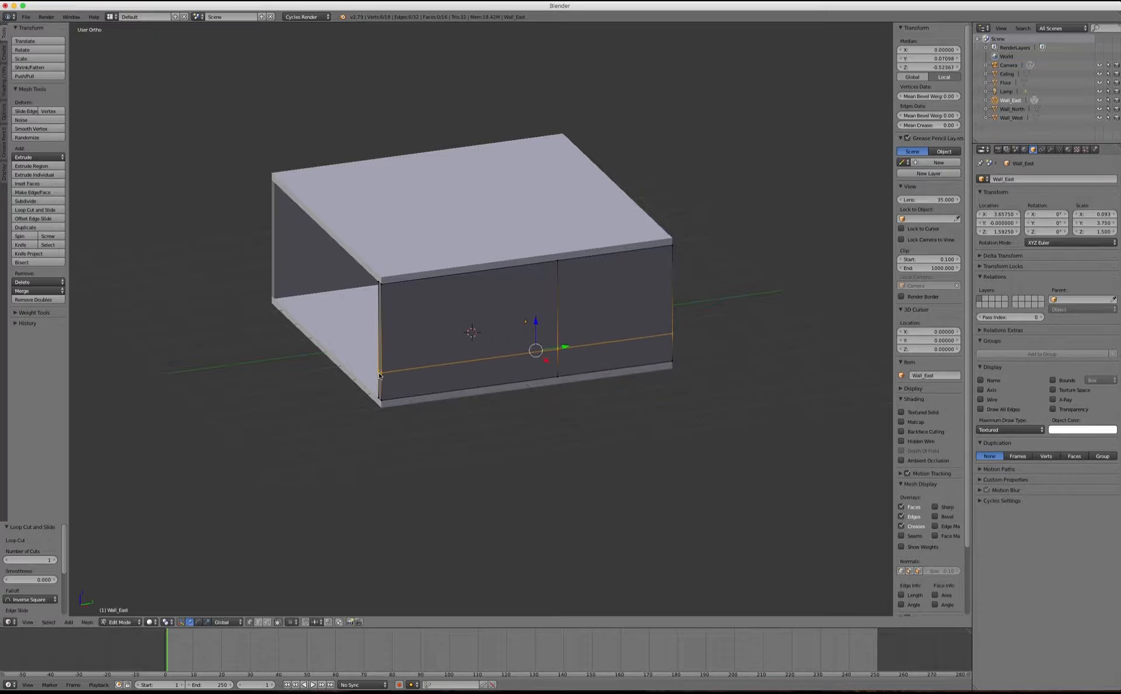
{"action": "left_click", "coordinate": [36, 209]}
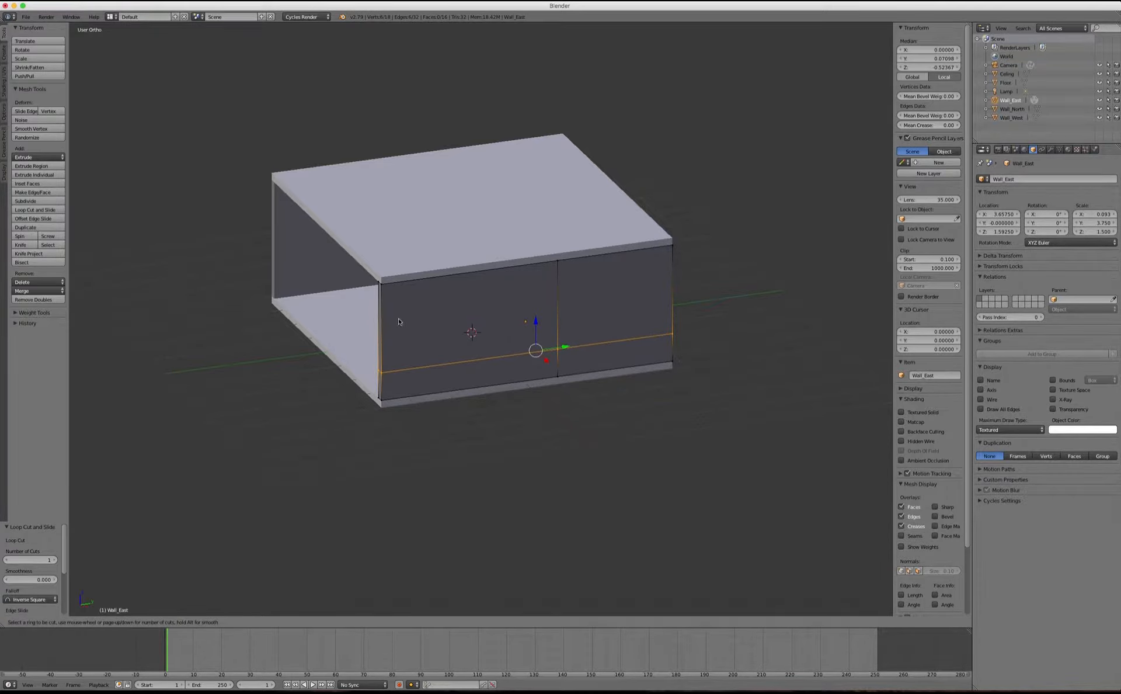
{"action": "left_click", "coordinate": [380, 316]}
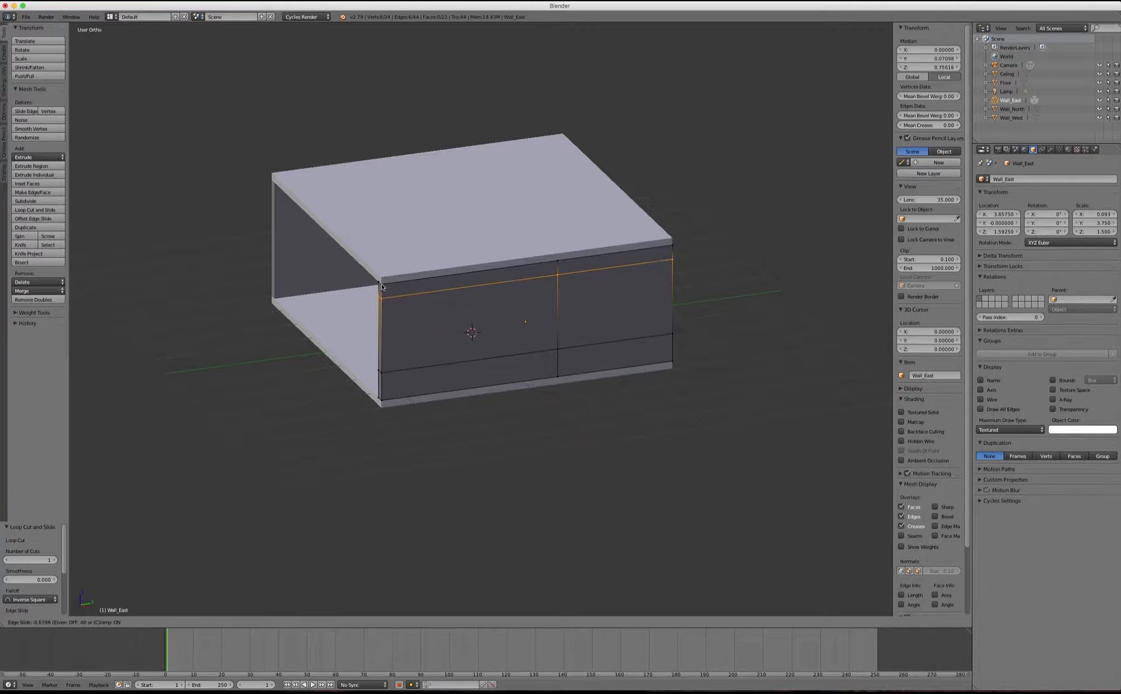
{"action": "left_click", "coordinate": [381, 287]}
Step: Add a second vertical loop cut near the back end of Wall_East, at local Y about 0.83
{"action": "left_click", "coordinate": [36, 210]}
{"action": "left_click", "coordinate": [590, 270]}
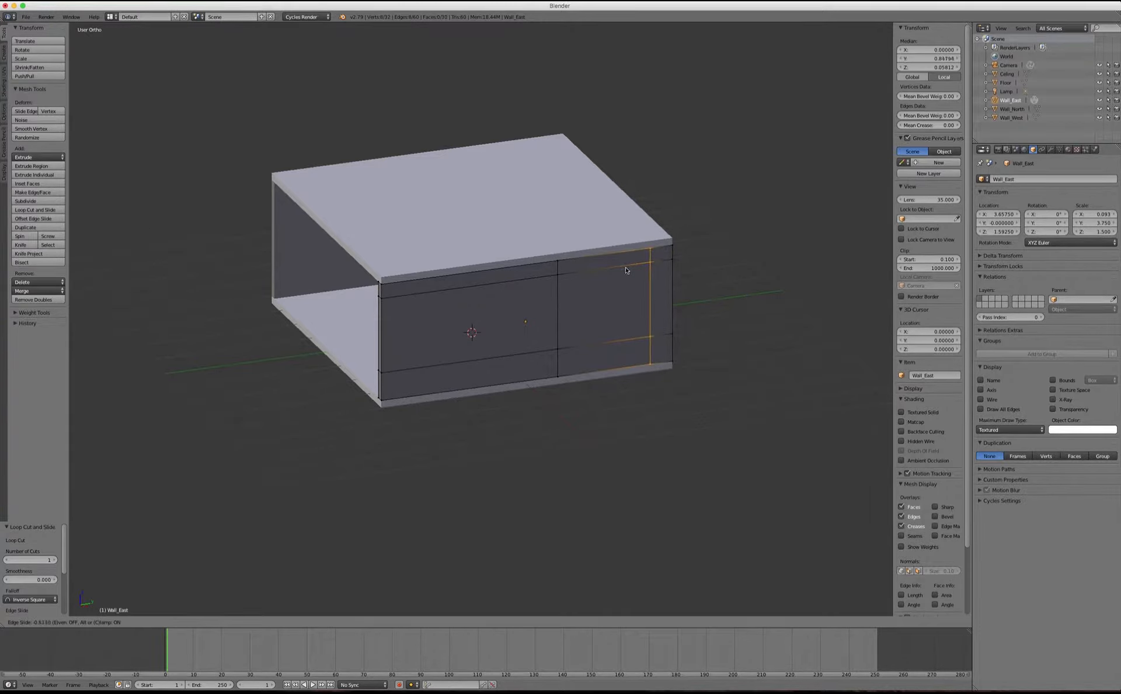
{"action": "left_click", "coordinate": [623, 267]}
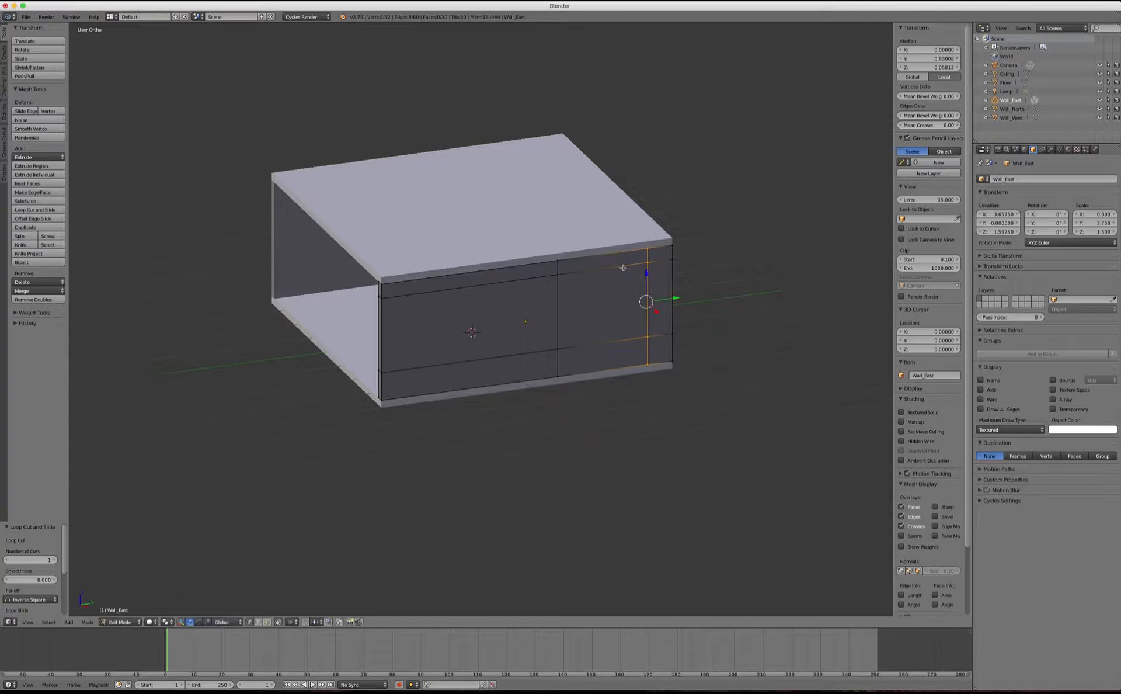
Step: In face selection mode, delete the outer and inner faces of Wall_East framed by the loop cuts to open the window
{"action": "left_click", "coordinate": [266, 622]}
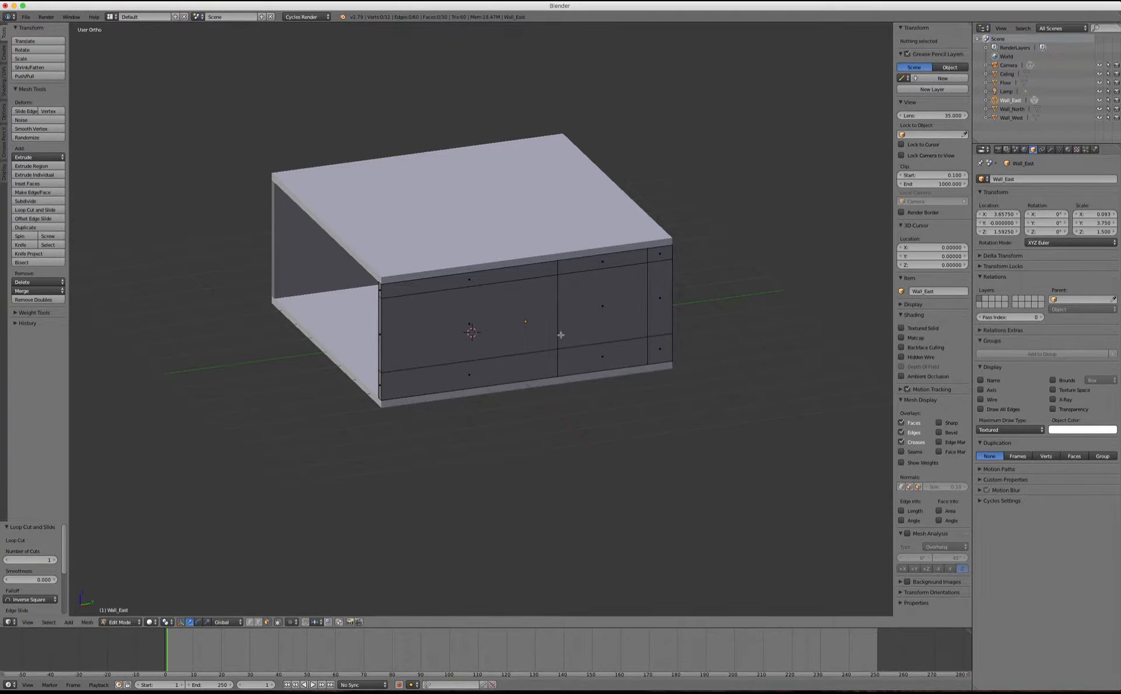
{"action": "right_click", "coordinate": [605, 303]}
{"action": "key", "text": "x"}
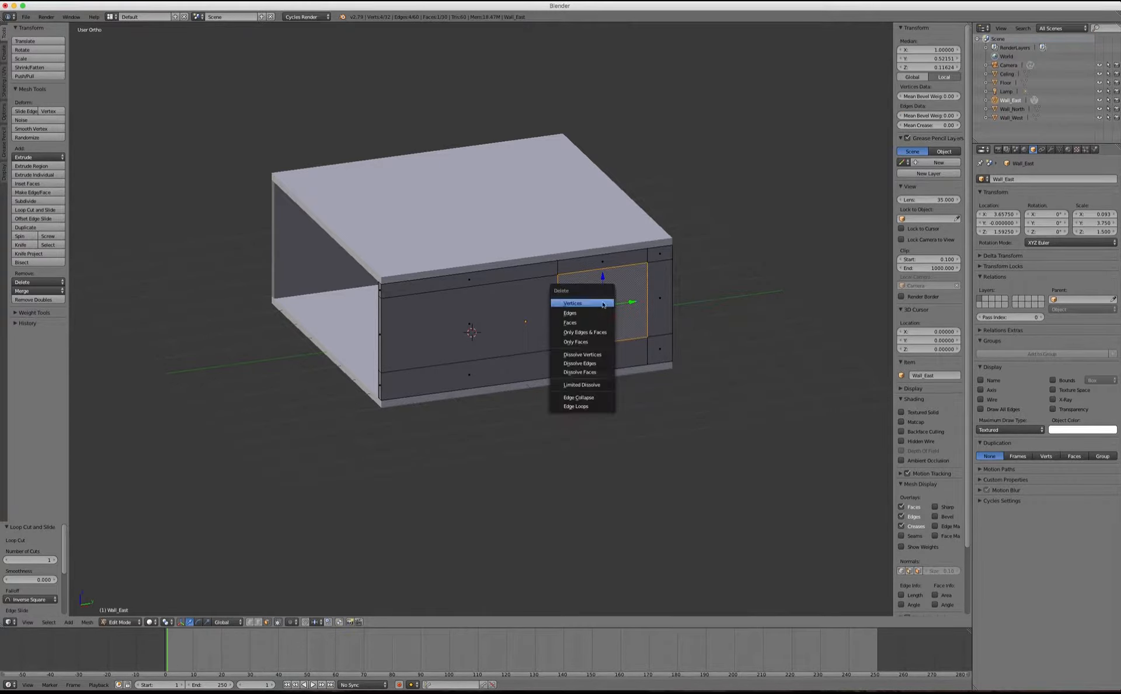
{"action": "left_click", "coordinate": [582, 324]}
{"action": "right_click", "coordinate": [595, 305]}
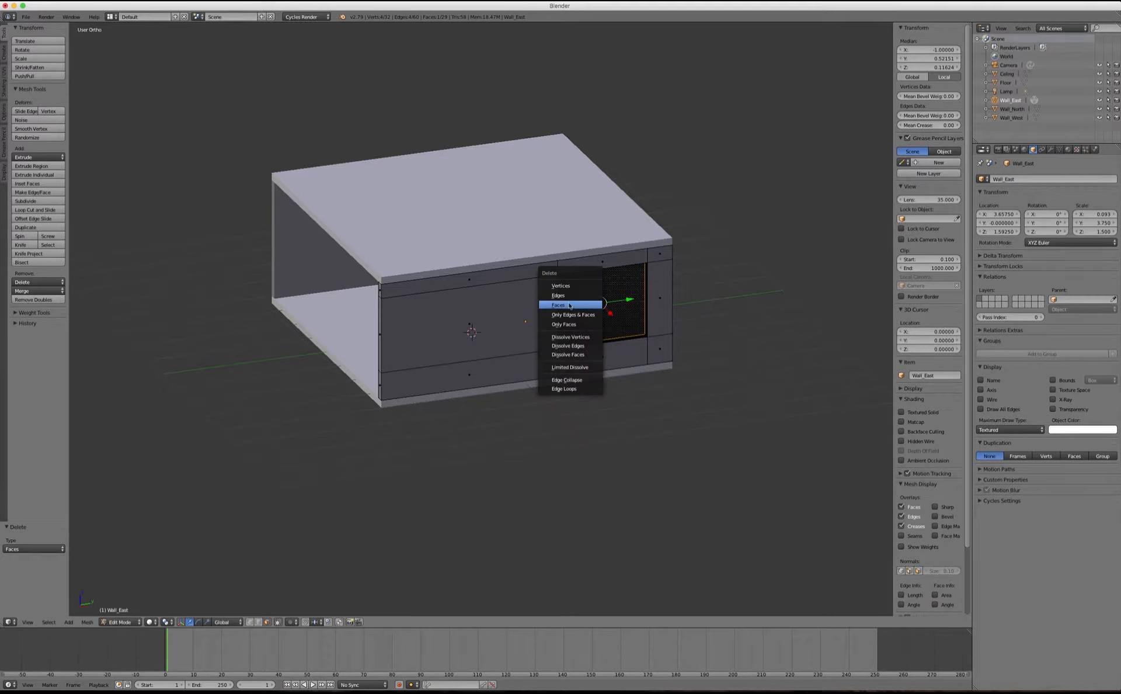
{"action": "left_click", "coordinate": [575, 305]}
Step: Select the outer and inner edge loops around the window opening and bridge them to close the wall's thickness
{"action": "middle_click_drag", "start_coordinate": [644, 301], "coordinate": [676, 299]}
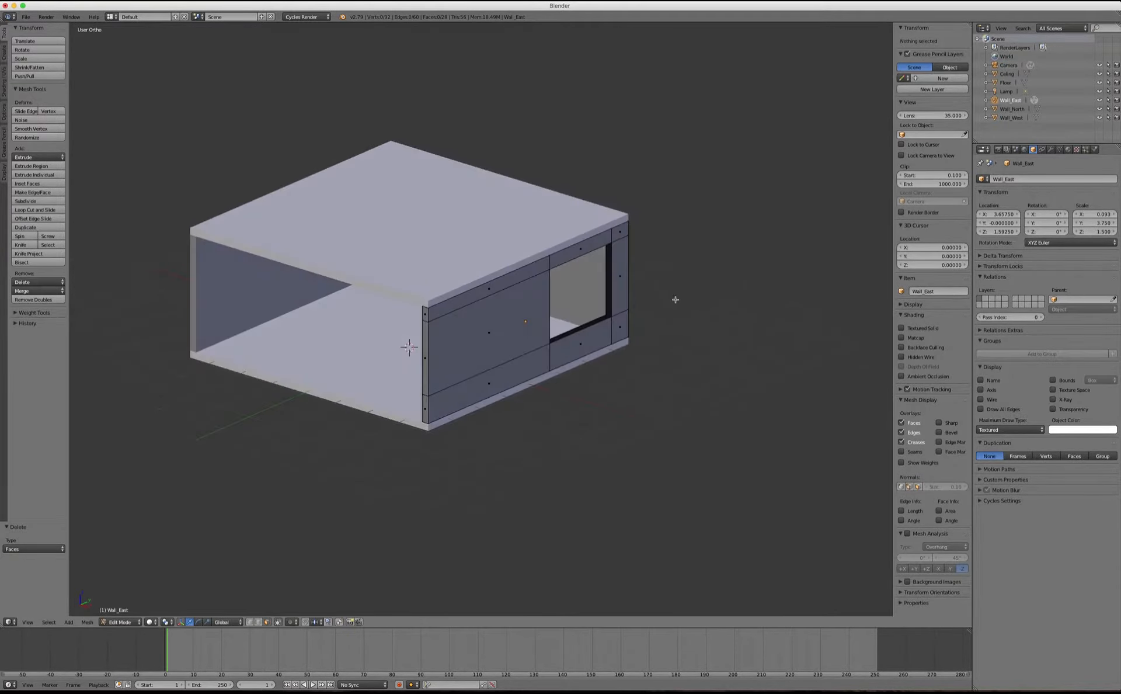
{"action": "scroll", "coordinate": [610, 317], "scroll_direction": "up", "scroll_amount": 11}
{"action": "scroll", "coordinate": [607, 295], "scroll_direction": "down", "scroll_amount": 3}
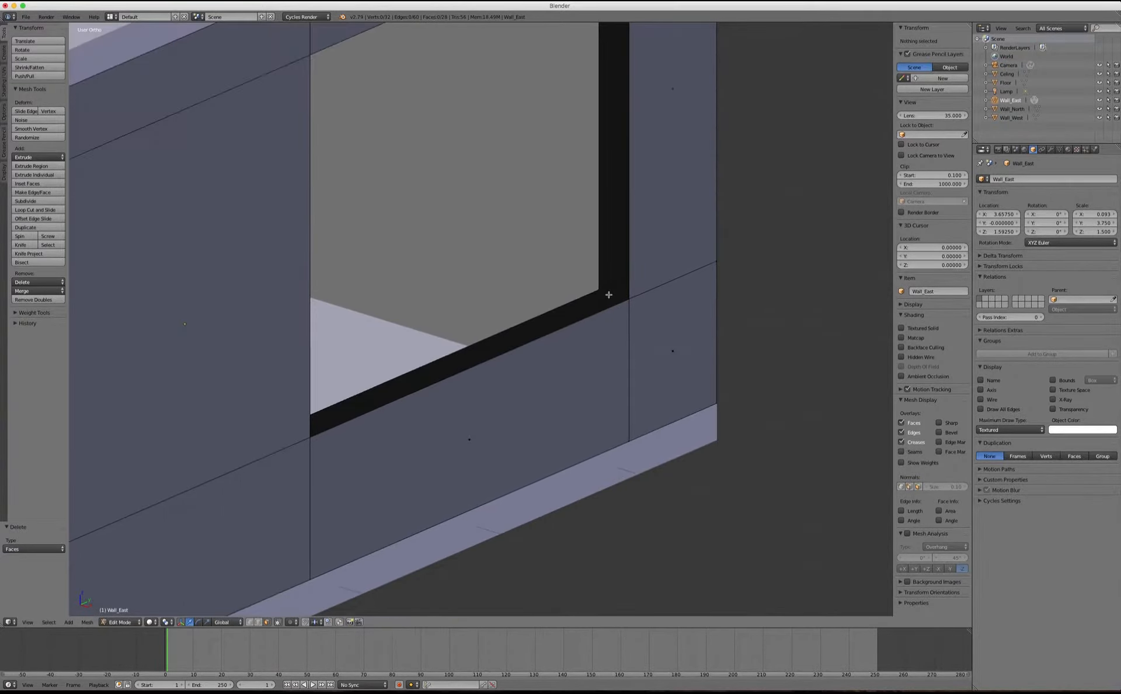
{"action": "scroll", "coordinate": [607, 304], "scroll_direction": "down", "scroll_amount": 5}
{"action": "scroll", "coordinate": [606, 108], "scroll_direction": "up", "scroll_amount": 4}
{"action": "scroll", "coordinate": [602, 114], "scroll_direction": "down", "scroll_amount": 1}
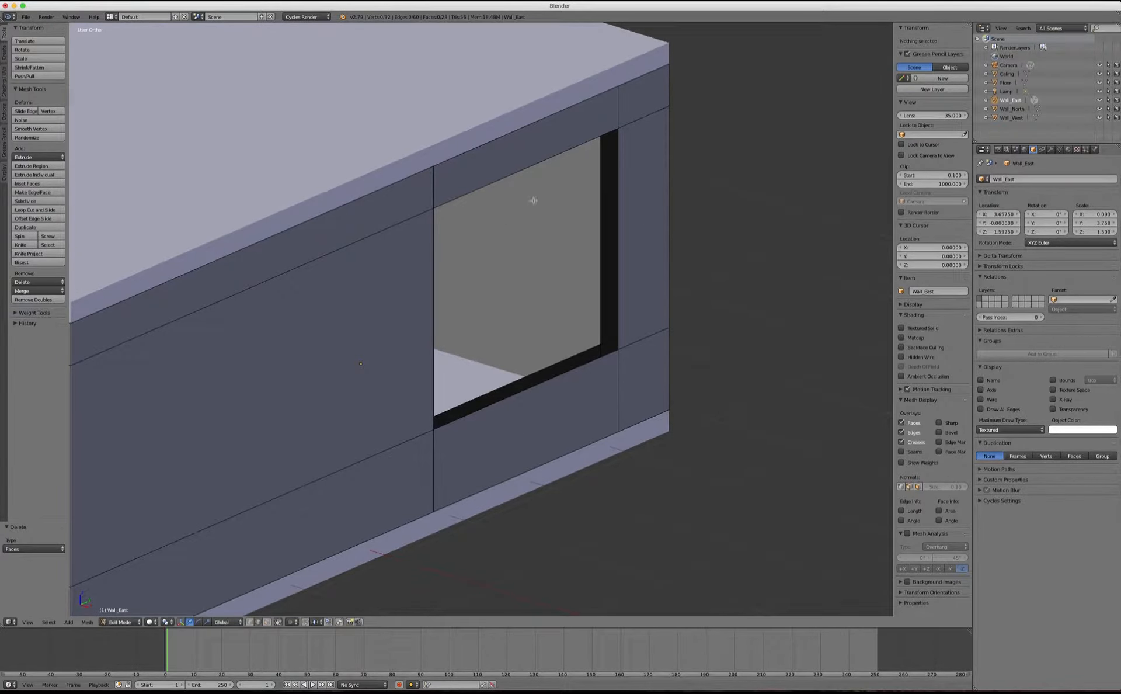
{"action": "right_click", "coordinate": [564, 150], "text": "alt"}
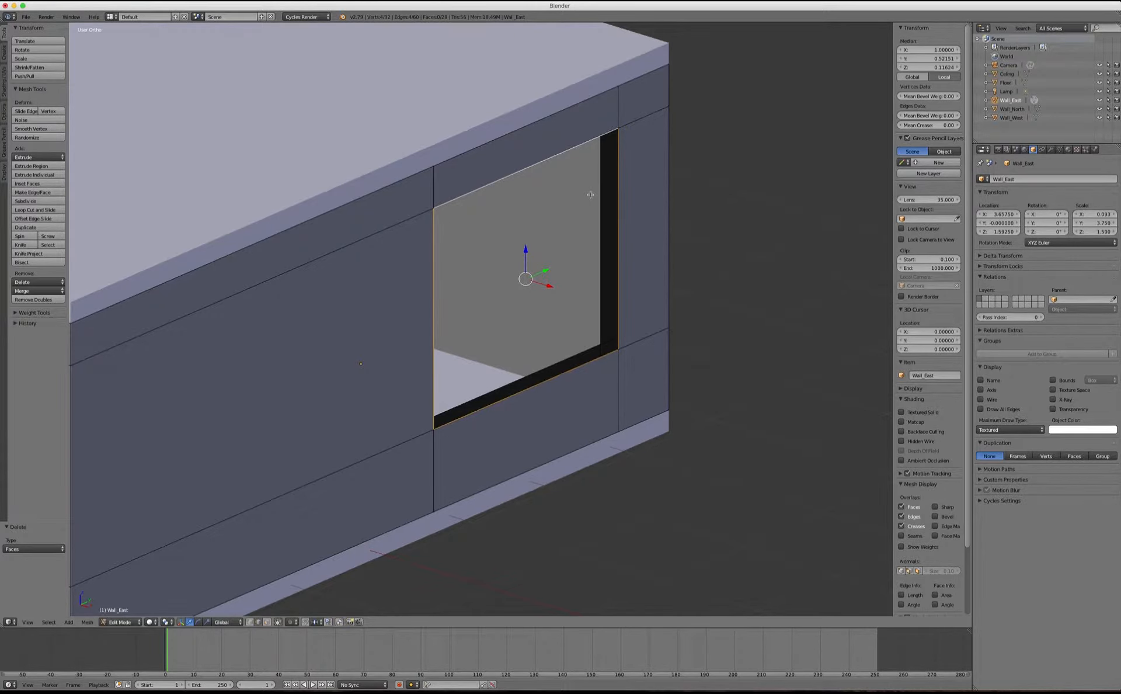
{"action": "key", "text": "z"}
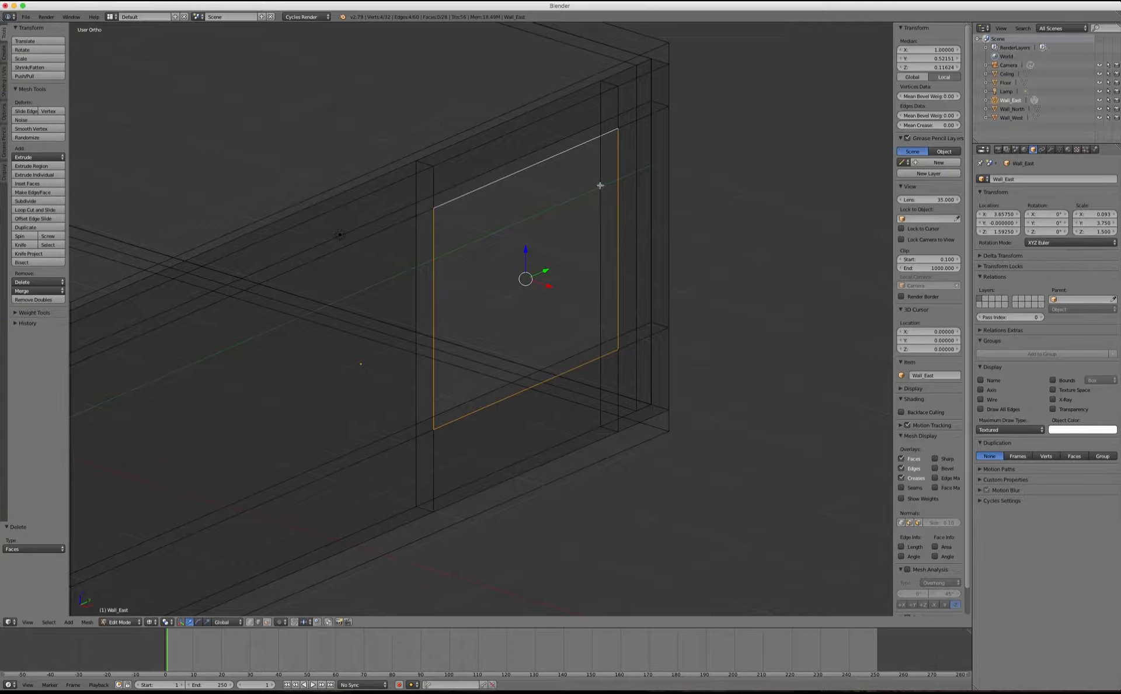
{"action": "right_click", "coordinate": [601, 185], "text": "alt+shift"}
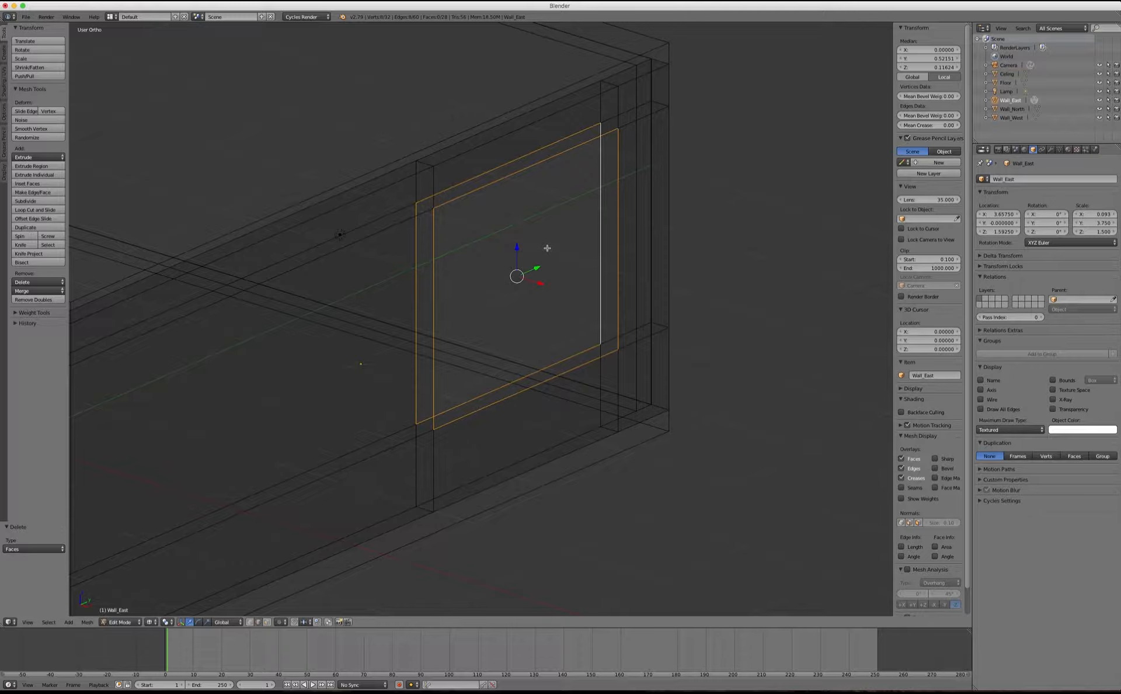
{"action": "key", "text": "ctrl+e"}
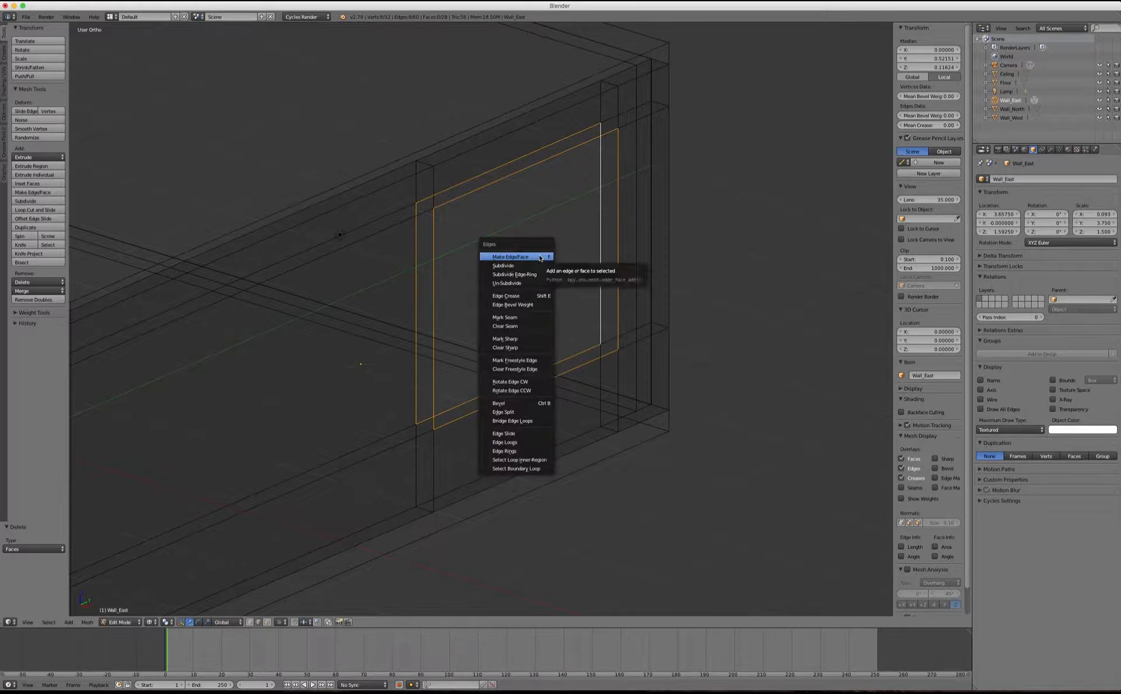
{"action": "left_click", "coordinate": [525, 421]}
{"action": "key", "text": "z"}
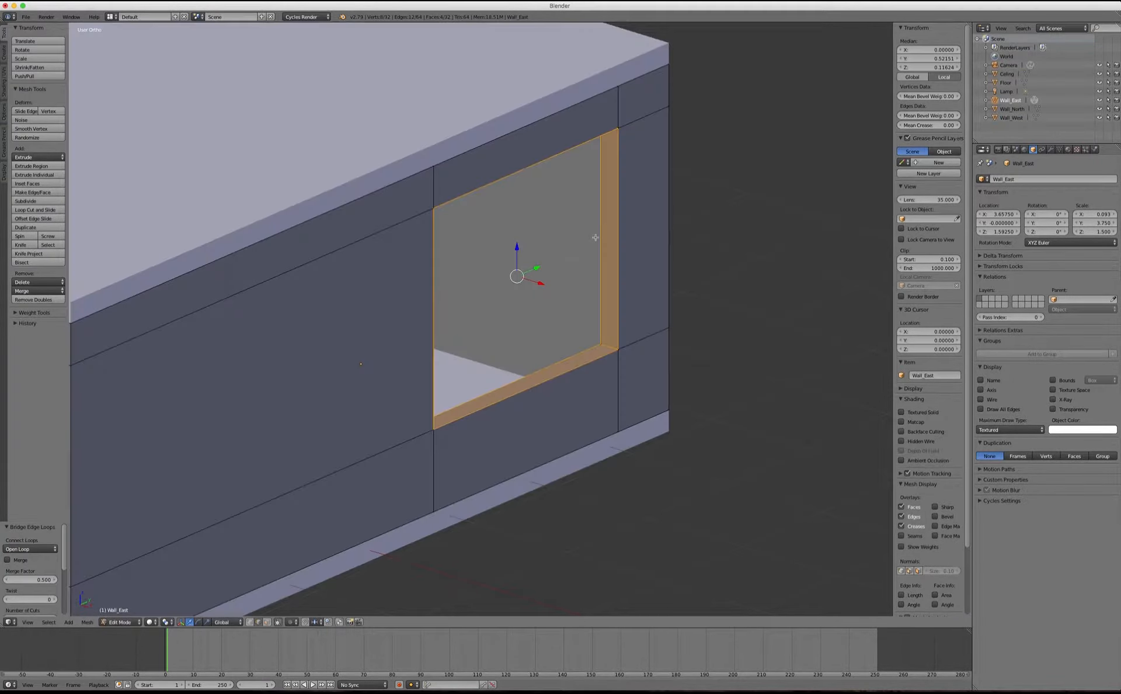
Step: Return Wall_East to Object Mode and check the finished window opening from outside
{"action": "scroll", "coordinate": [558, 242], "scroll_direction": "up", "scroll_amount": 2}
{"action": "middle_click_drag", "start_coordinate": [558, 243], "coordinate": [619, 230]}
{"action": "key", "text": "Tab"}
{"action": "scroll", "coordinate": [565, 240], "scroll_direction": "down", "scroll_amount": 3}
{"action": "middle_click_drag", "start_coordinate": [493, 246], "coordinate": [646, 221]}
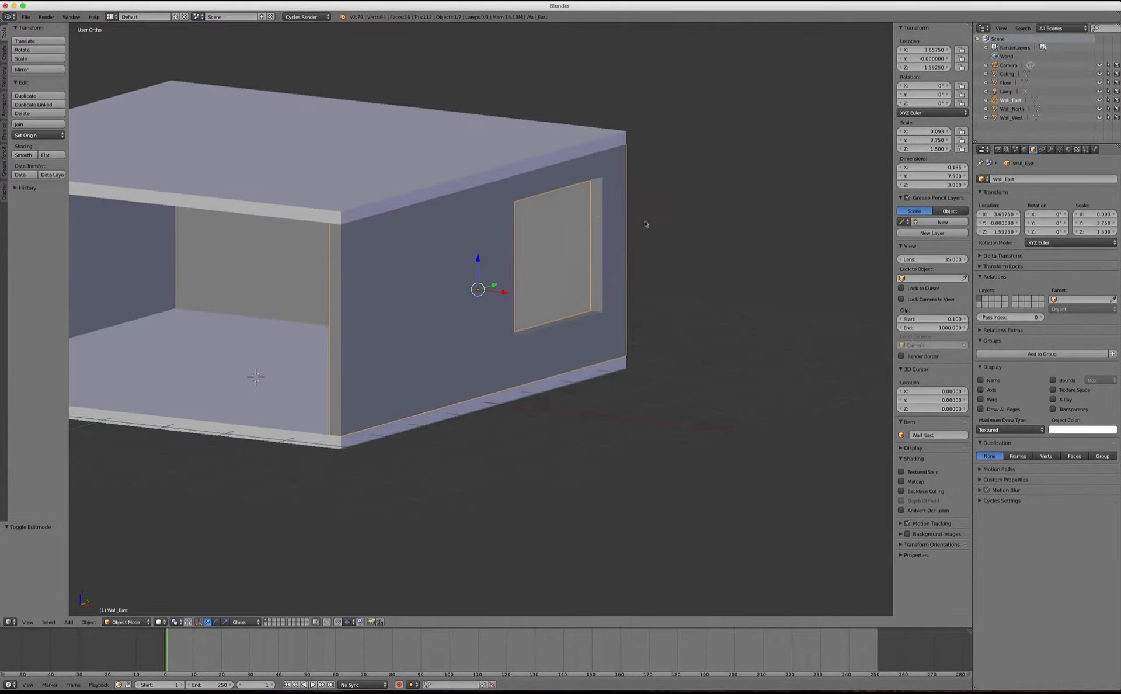
{"action": "scroll", "coordinate": [646, 221], "scroll_direction": "up", "scroll_amount": 4}
{"action": "scroll", "coordinate": [509, 218], "scroll_direction": "down", "scroll_amount": 4}
Step: Select the lamp inside the room and change its type from Point to Sun
{"action": "middle_click_drag", "start_coordinate": [508, 217], "coordinate": [424, 255]}
{"action": "right_click", "coordinate": [425, 241]}
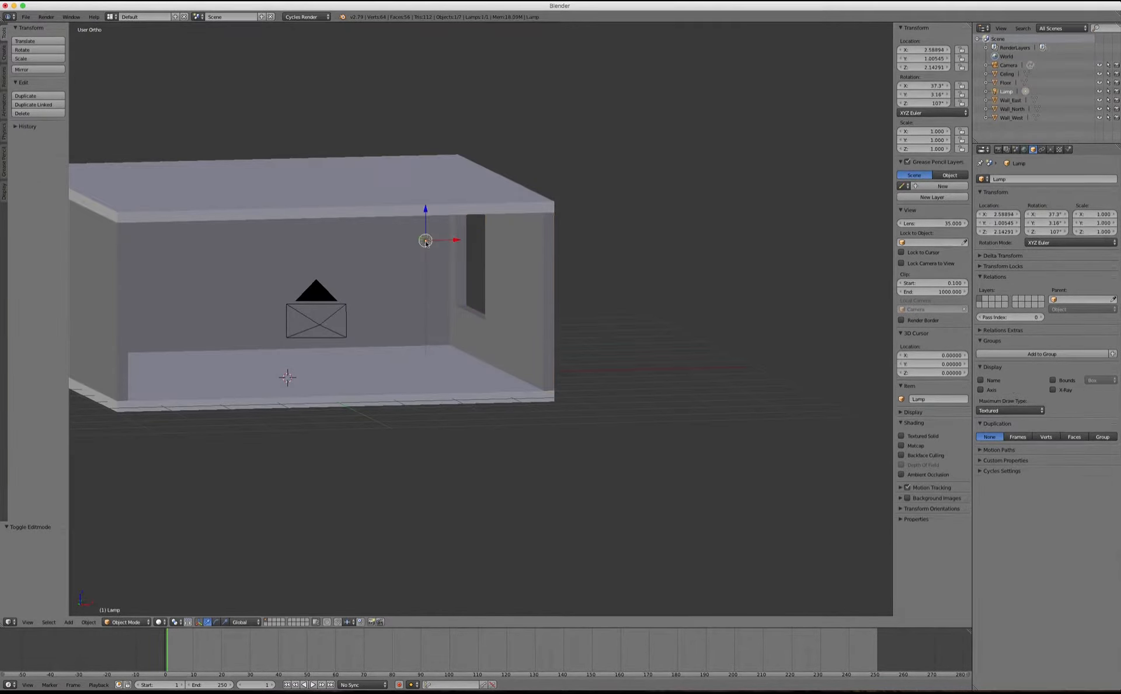
{"action": "left_click", "coordinate": [1050, 149]}
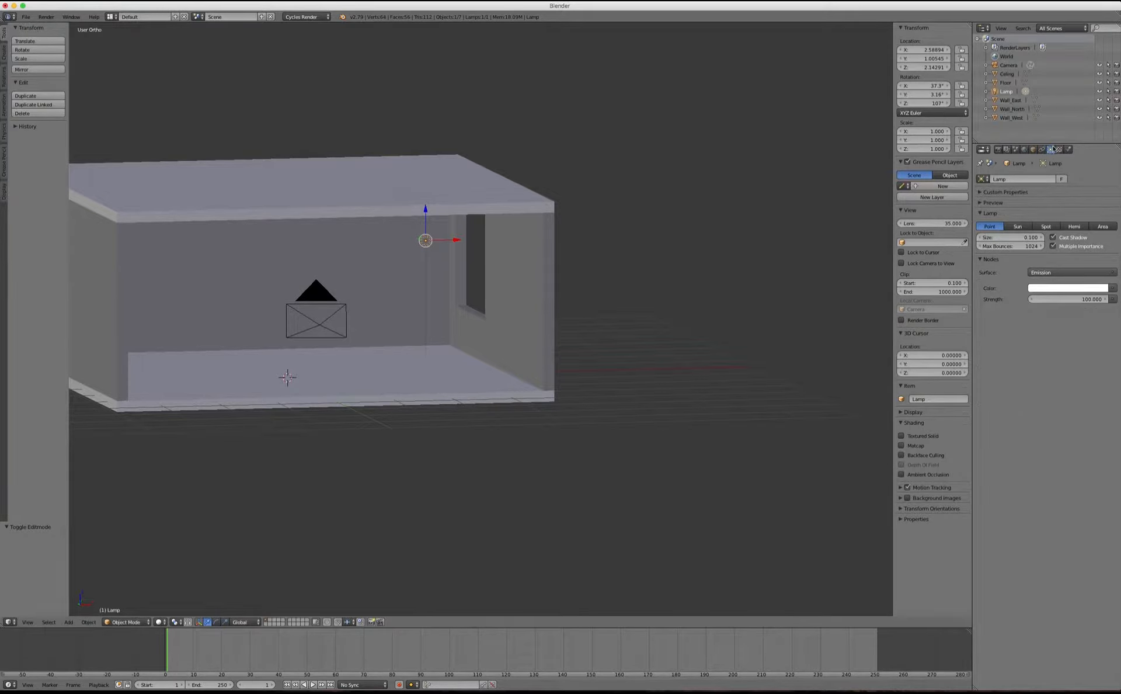
{"action": "left_click", "coordinate": [1018, 226]}
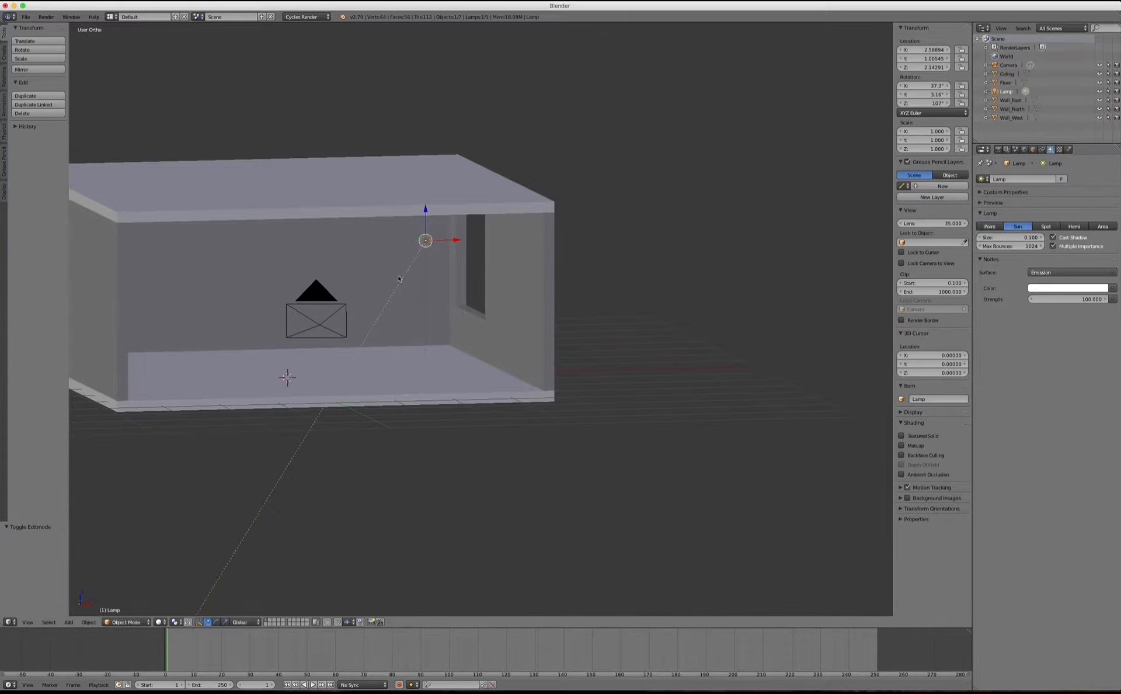
Step: Rotate the sun lamp in the front and top views to about X 65° and Z 110°, aiming its rays westward
{"action": "key", "text": "KP_1"}
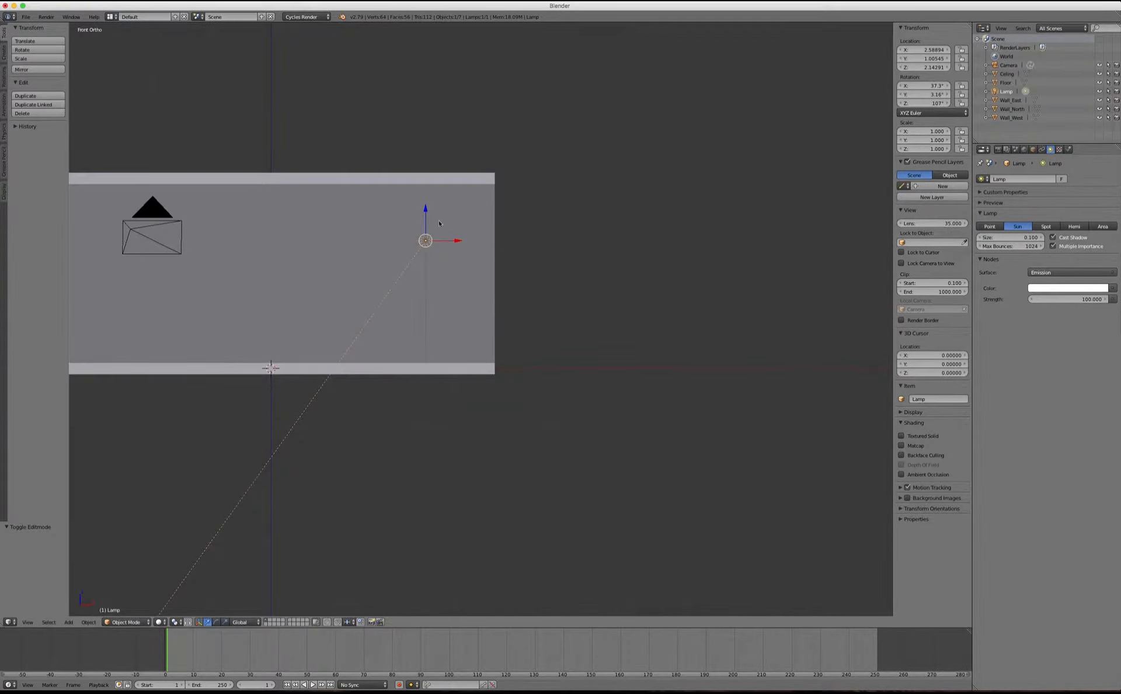
{"action": "key", "text": "r"}
{"action": "left_click", "coordinate": [476, 222]}
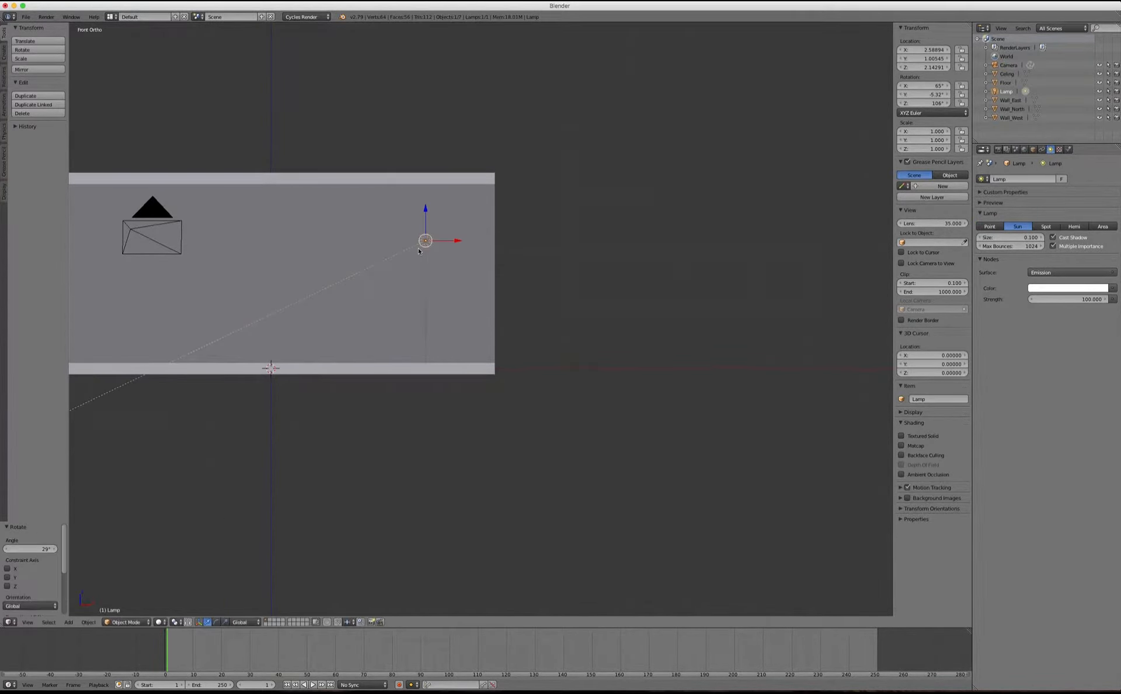
{"action": "key", "text": "KP_7"}
{"action": "key", "text": "r"}
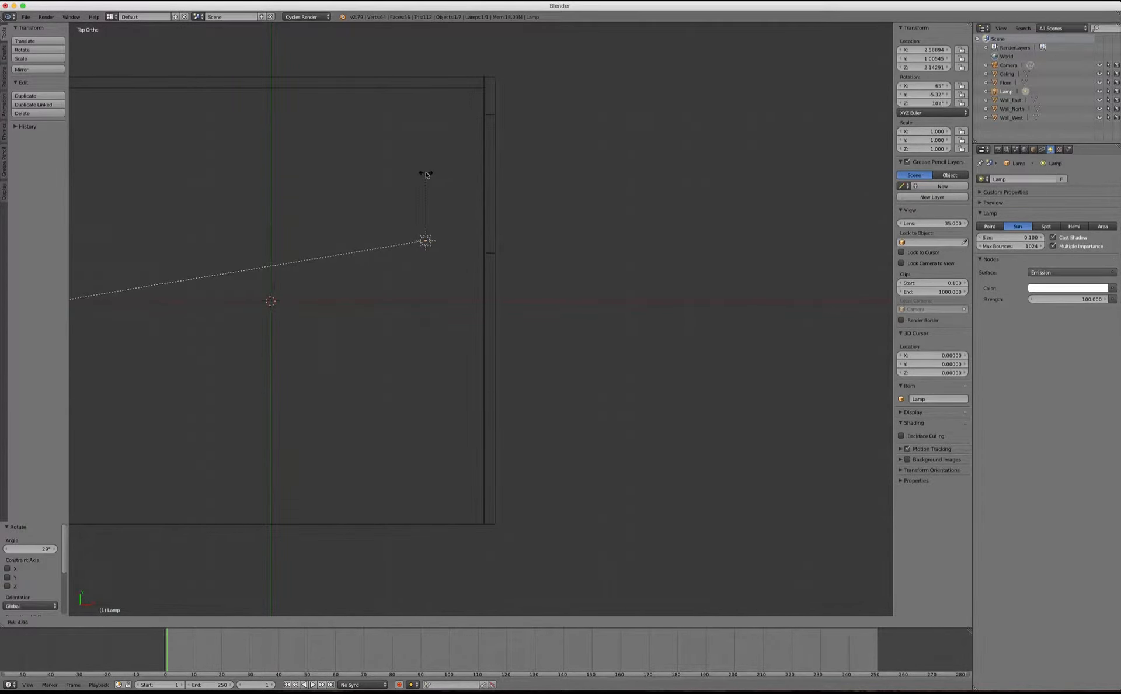
{"action": "left_click", "coordinate": [425, 174]}
{"action": "key", "text": "r"}
{"action": "left_click", "coordinate": [445, 194]}
Step: Move the sun lamp outside and above the east wall, to about X 7.35, Y 2.62, Z 3.98
{"action": "key", "text": "g"}
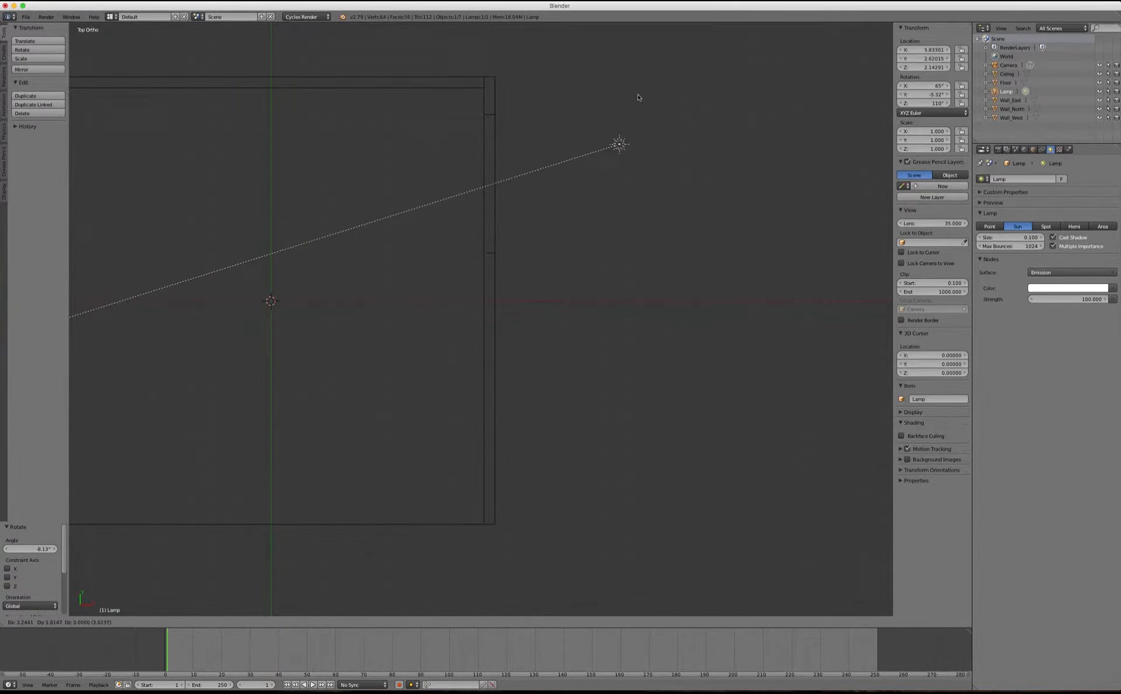
{"action": "left_click", "coordinate": [638, 98]}
{"action": "key", "text": "KP_1"}
{"action": "key", "text": "z"}
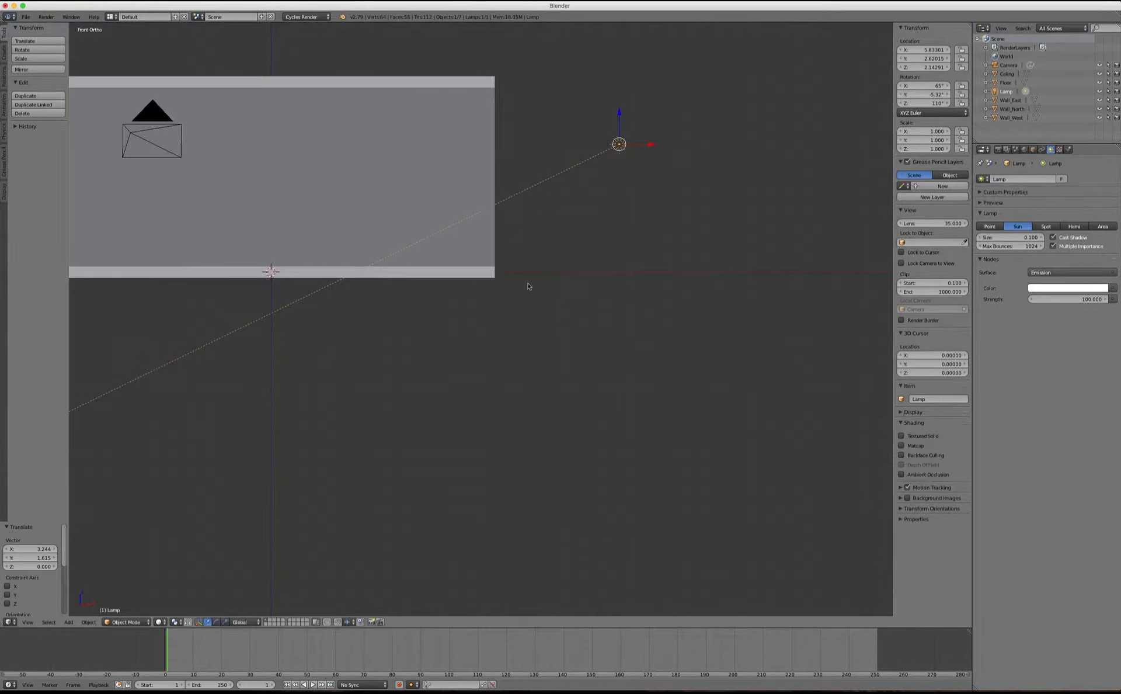
{"action": "scroll", "coordinate": [501, 315], "scroll_direction": "down", "scroll_amount": 3}
{"action": "key", "text": "g"}
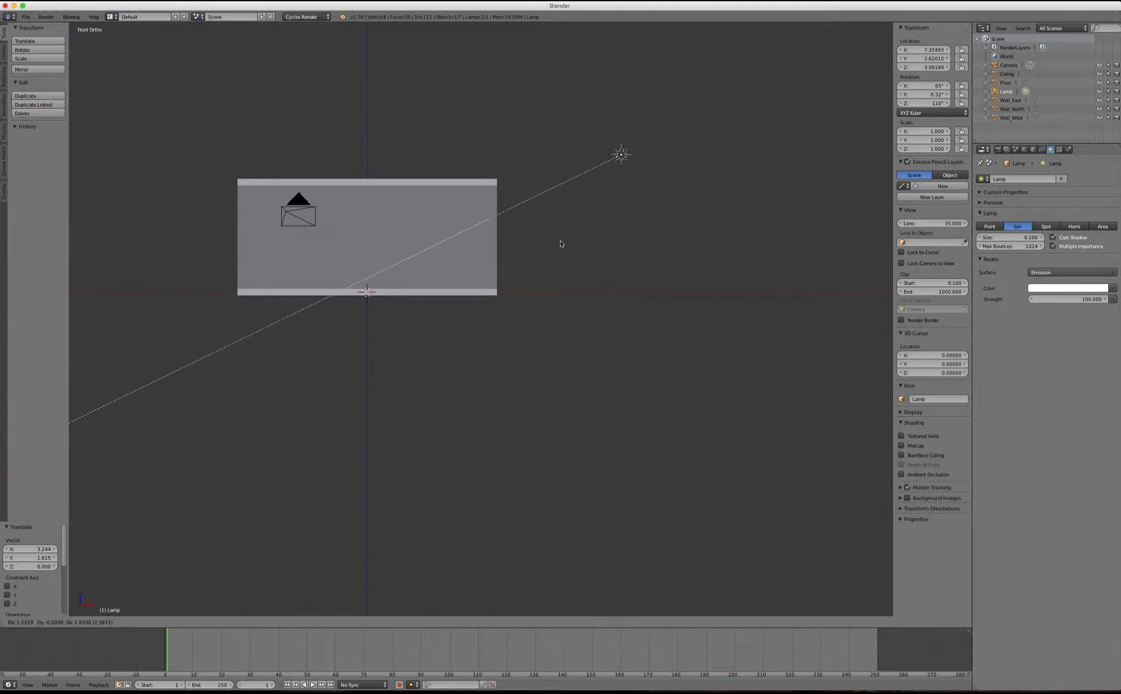
{"action": "left_click", "coordinate": [561, 244]}
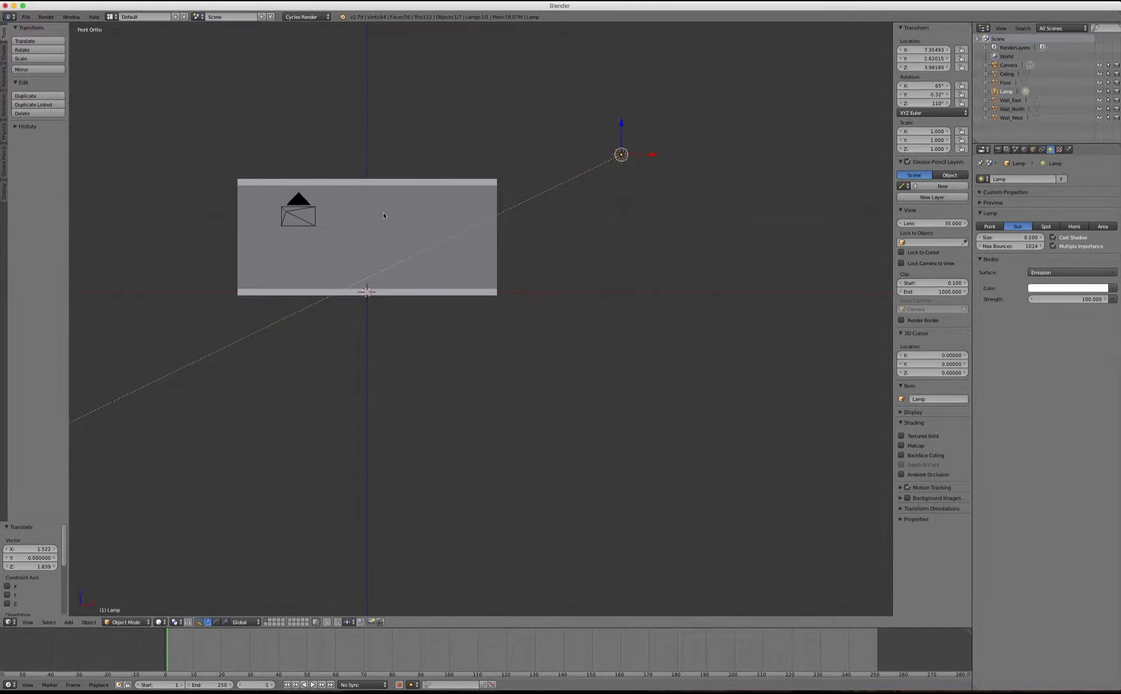
Step: Look through the camera and display the room with Rendered viewport shading
{"action": "scroll", "coordinate": [384, 215], "scroll_direction": "up", "scroll_amount": 3}
{"action": "scroll", "coordinate": [383, 215], "scroll_direction": "down", "scroll_amount": 1}
{"action": "key", "text": "KP_0"}
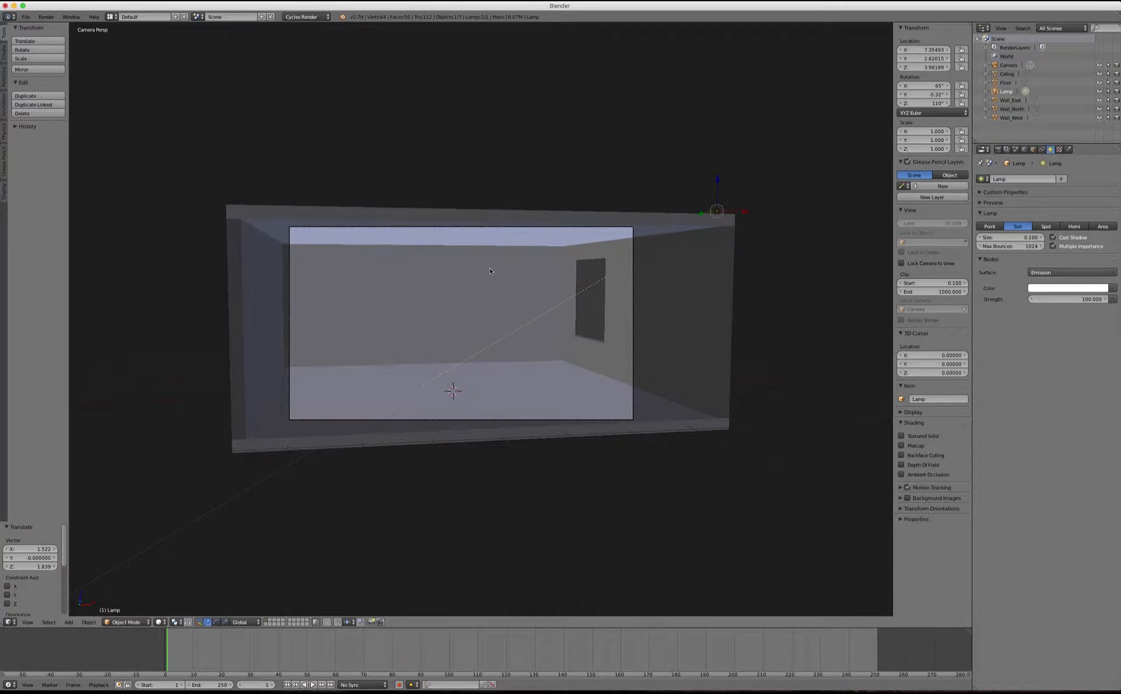
{"action": "left_click", "coordinate": [162, 623]}
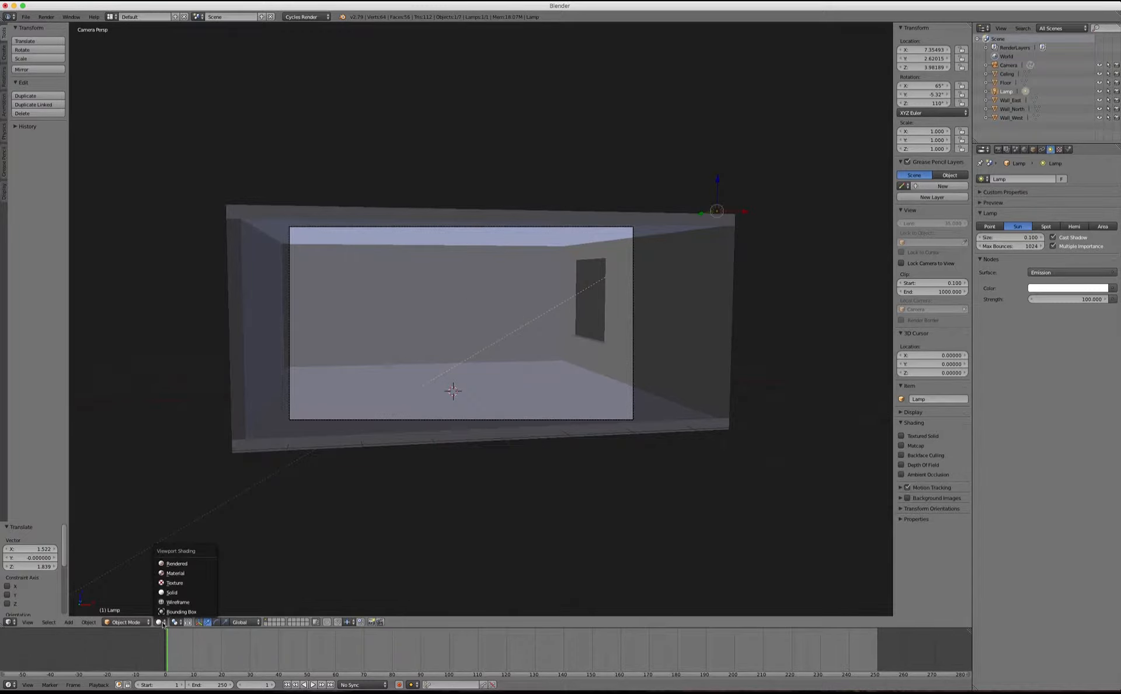
{"action": "left_click", "coordinate": [184, 564]}
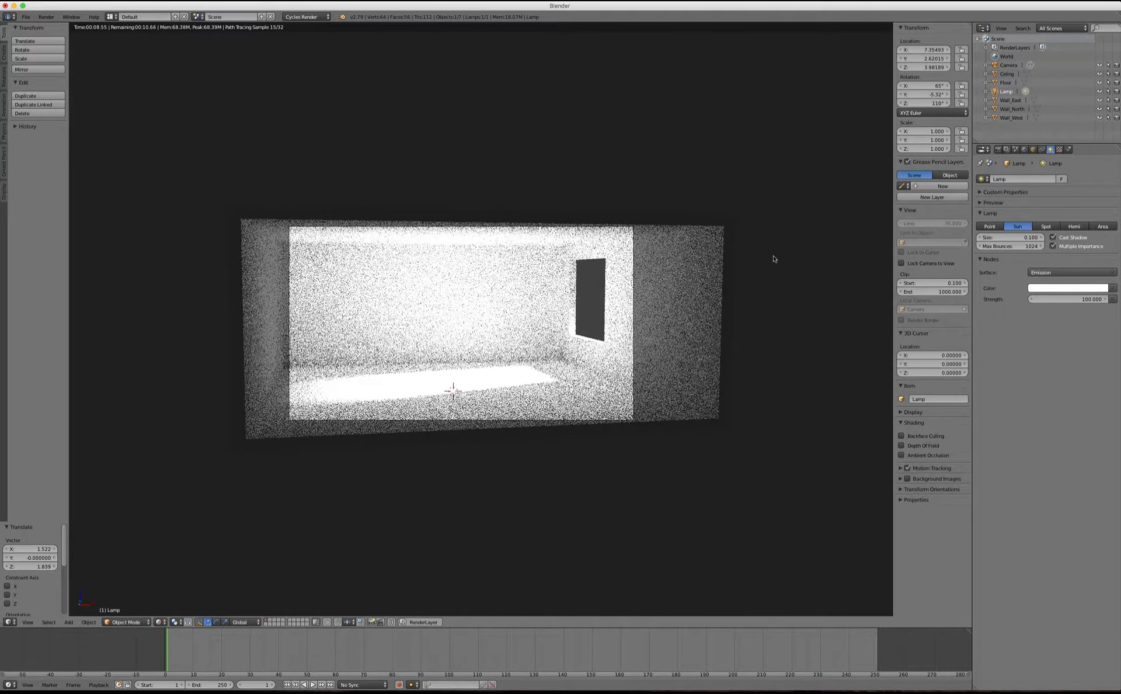
Step: Check the scene's Color Management settings, and set the sun lamp's emission strength to 6
{"action": "left_click", "coordinate": [1016, 150]}
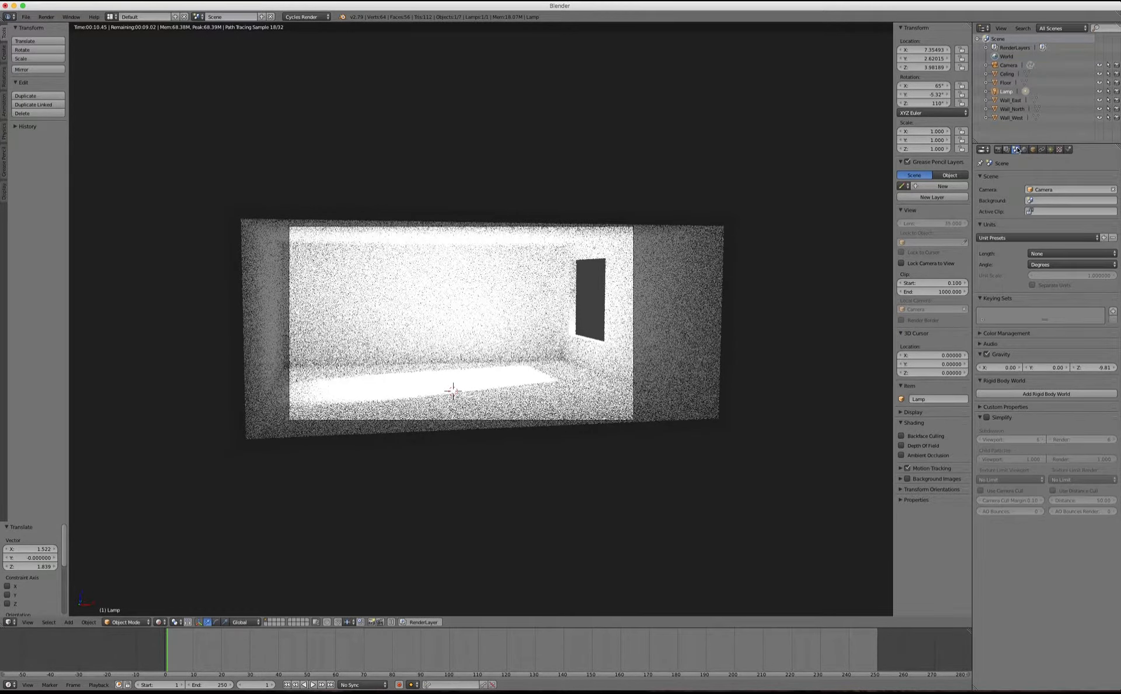
{"action": "left_click", "coordinate": [980, 334]}
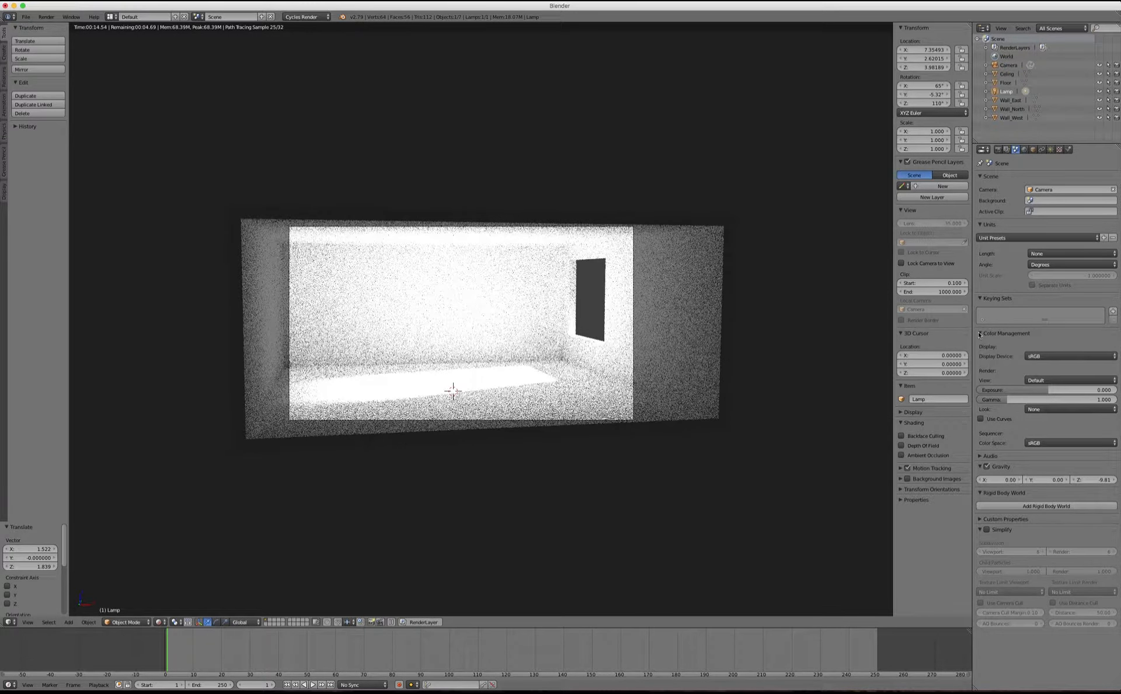
{"action": "left_click", "coordinate": [1051, 149]}
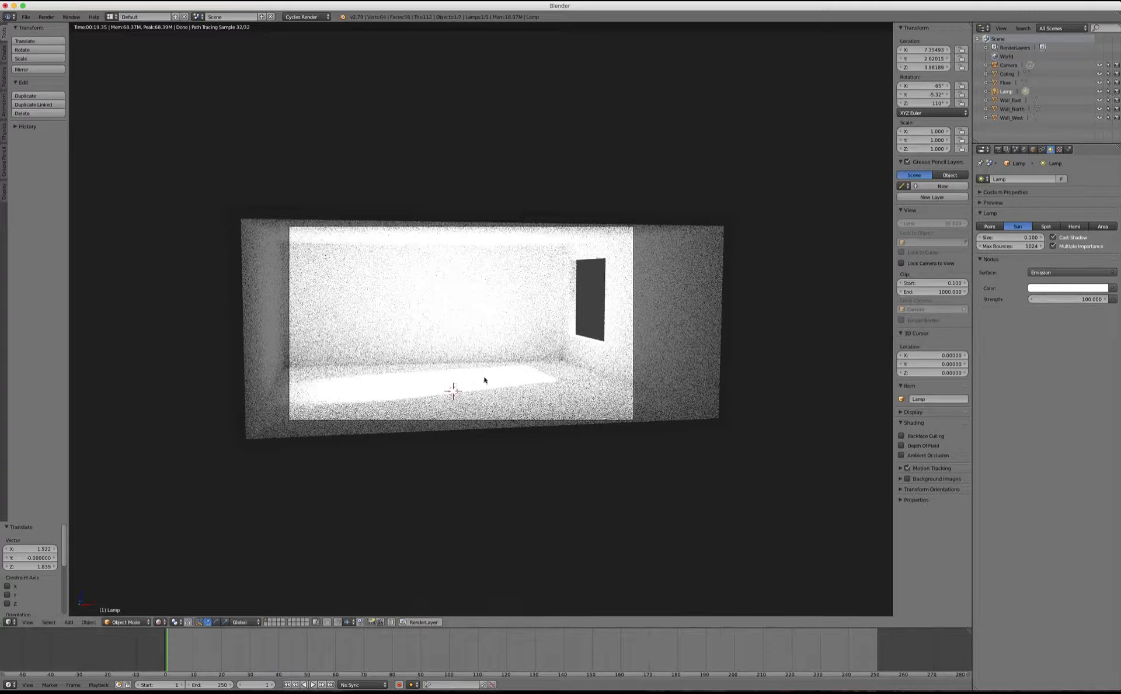
{"action": "left_click", "coordinate": [1090, 299]}
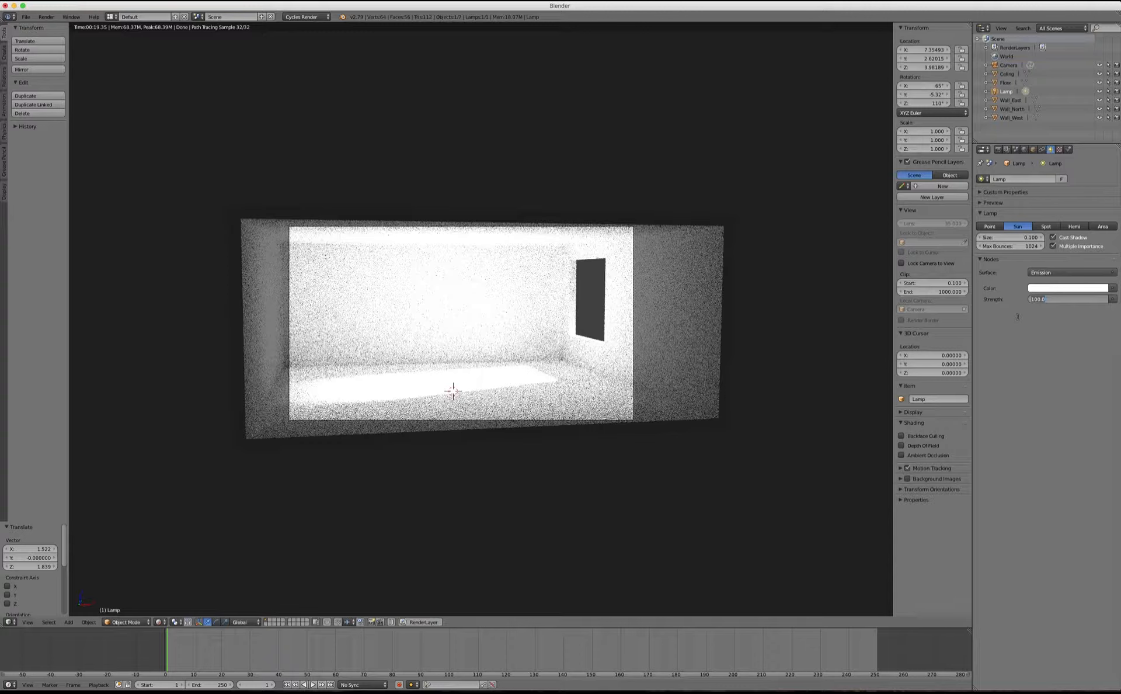
{"action": "type", "text": "6"}
{"action": "key", "text": "Return"}
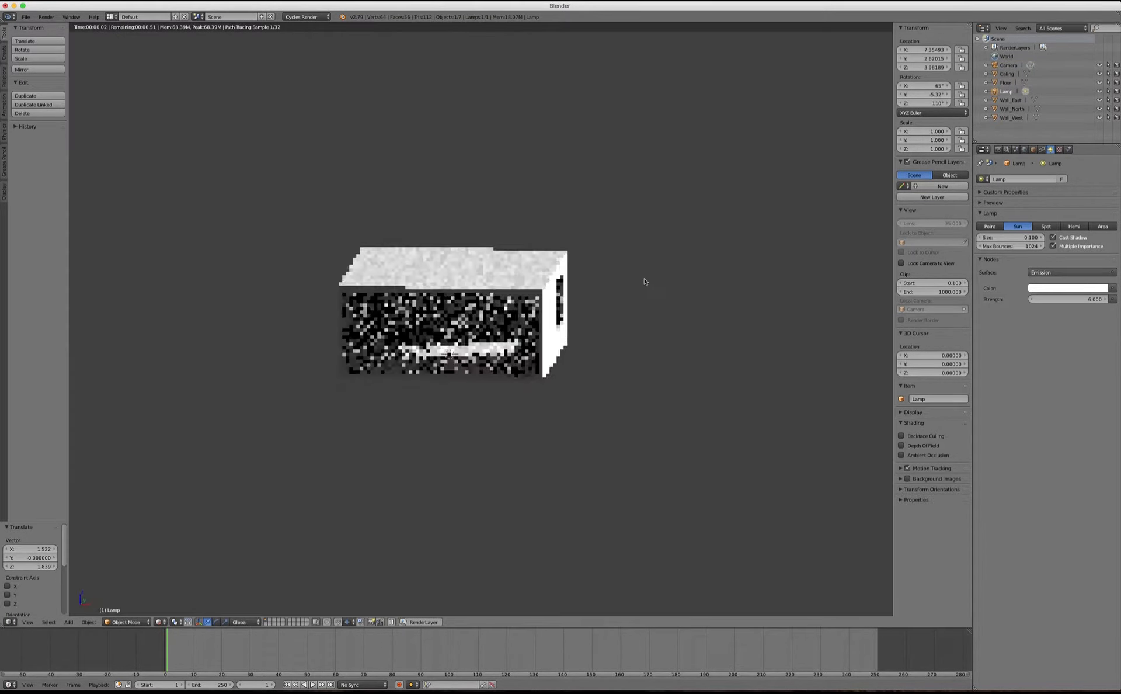
Step: Examine the rendered sunlight on the room from outside the east window, through the camera and from the open front
{"action": "middle_click_drag", "start_coordinate": [649, 272], "coordinate": [548, 287]}
{"action": "scroll", "coordinate": [548, 288], "scroll_direction": "up", "scroll_amount": 8}
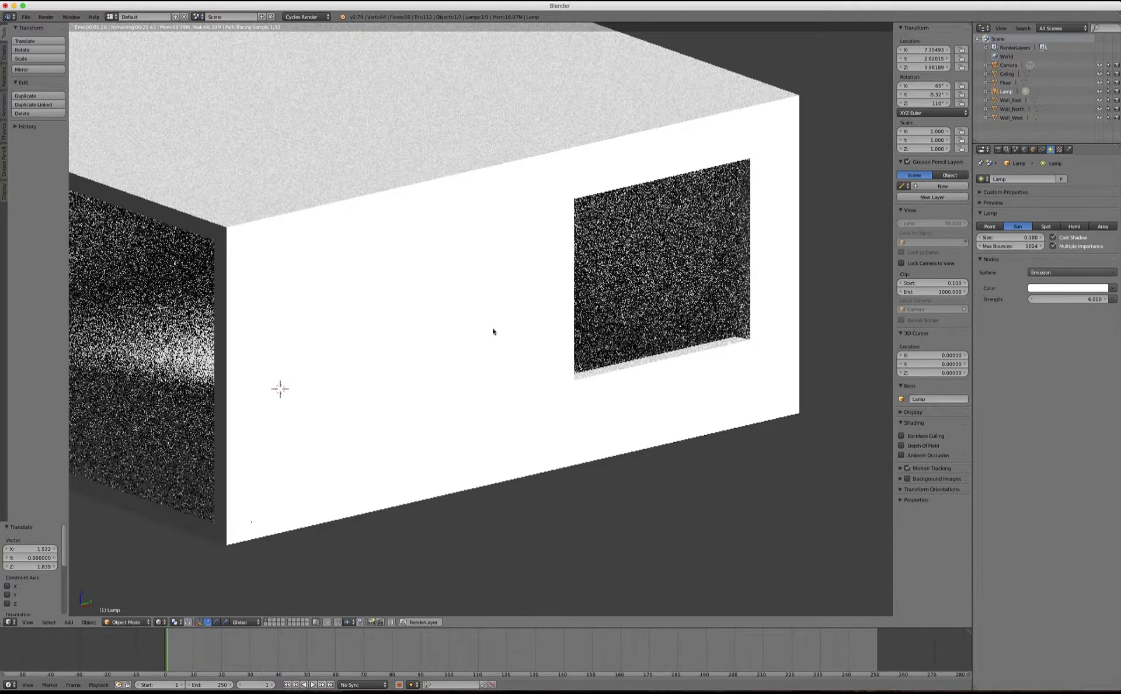
{"action": "scroll", "coordinate": [464, 283], "scroll_direction": "down", "scroll_amount": 4}
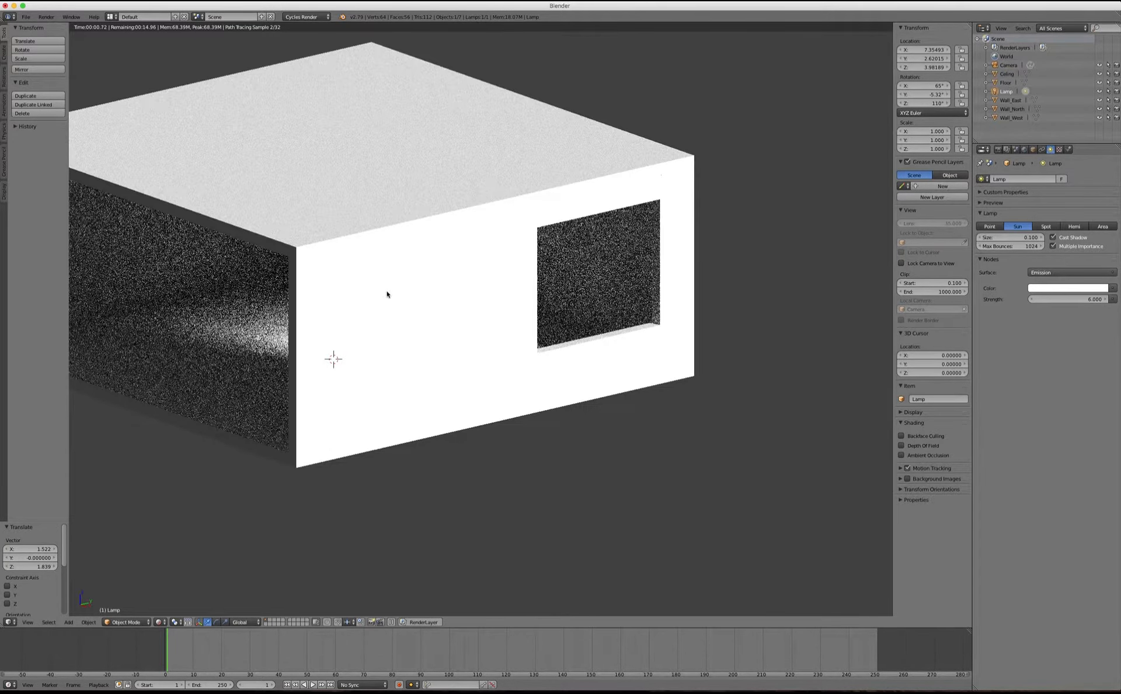
{"action": "middle_click_drag", "start_coordinate": [350, 295], "coordinate": [380, 280]}
{"action": "key", "text": "KP_0"}
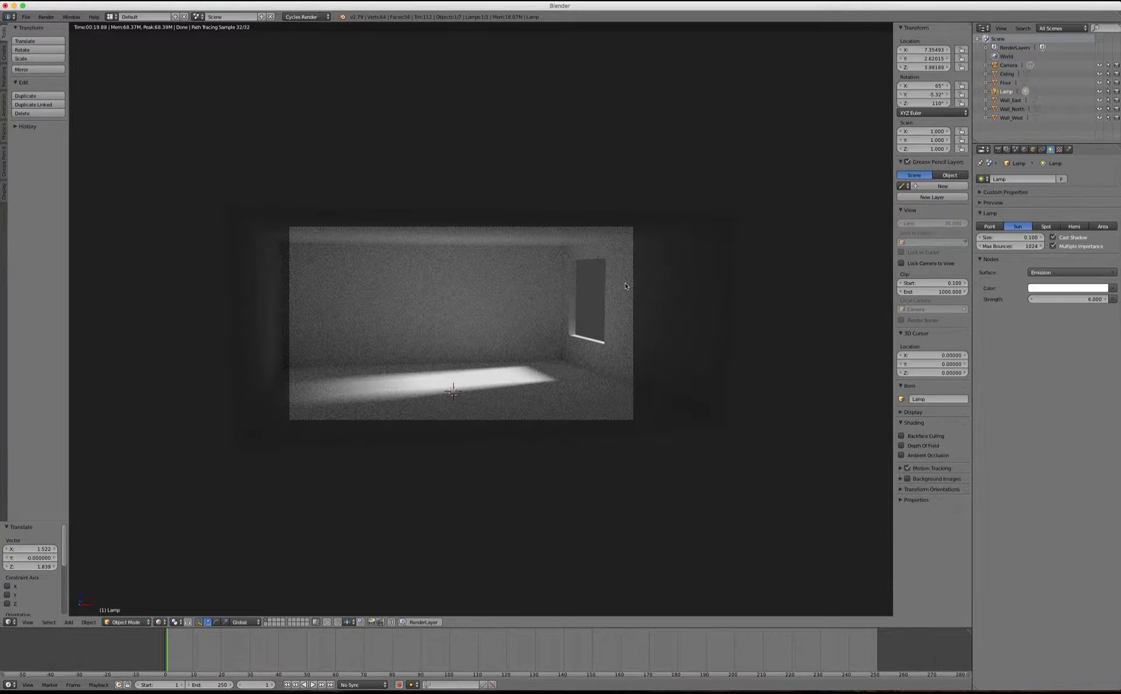
{"action": "middle_click_drag", "start_coordinate": [693, 270], "coordinate": [506, 303]}
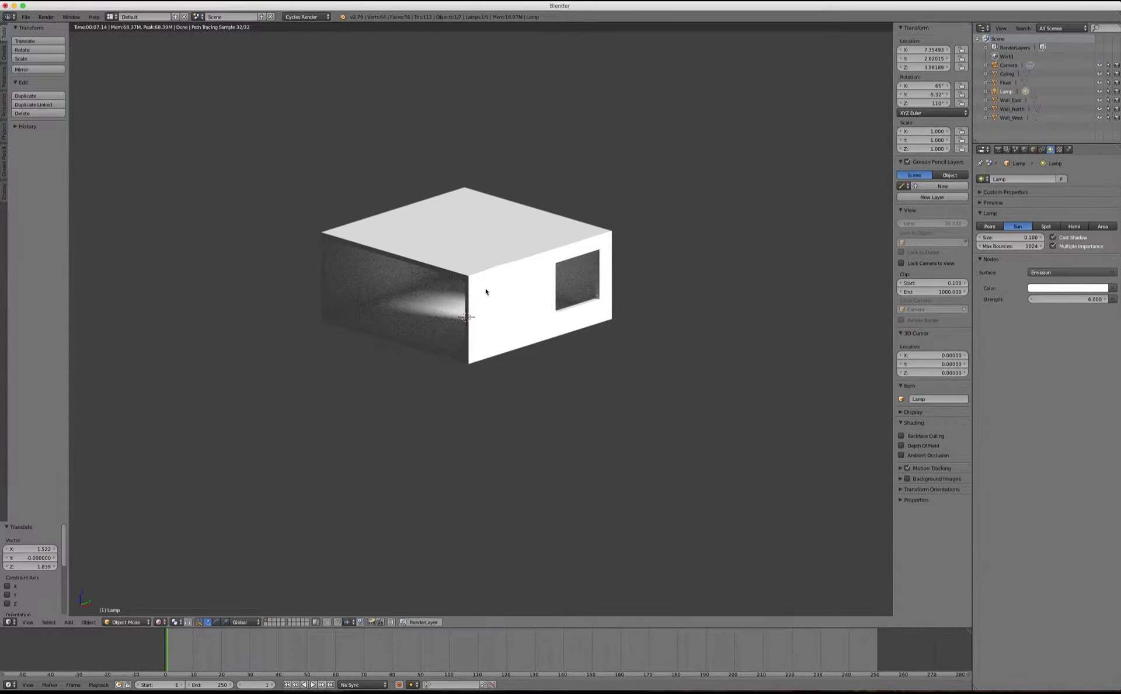
{"action": "middle_click_drag", "start_coordinate": [488, 296], "coordinate": [542, 315]}
{"action": "scroll", "coordinate": [542, 315], "scroll_direction": "up", "scroll_amount": 6}
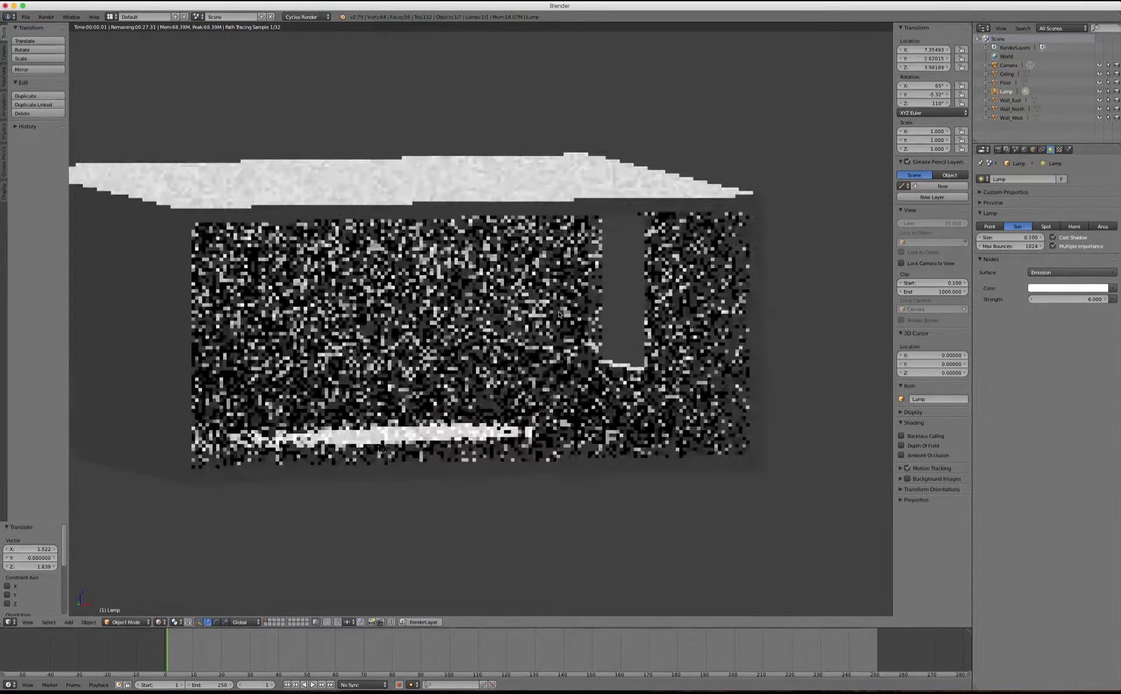
Step: Compare the rendered sunlight inside the room through the camera with the brightly lit exterior from the east and west sides
{"action": "scroll", "coordinate": [559, 313], "scroll_direction": "down", "scroll_amount": 1}
{"action": "key", "text": "KP_0"}
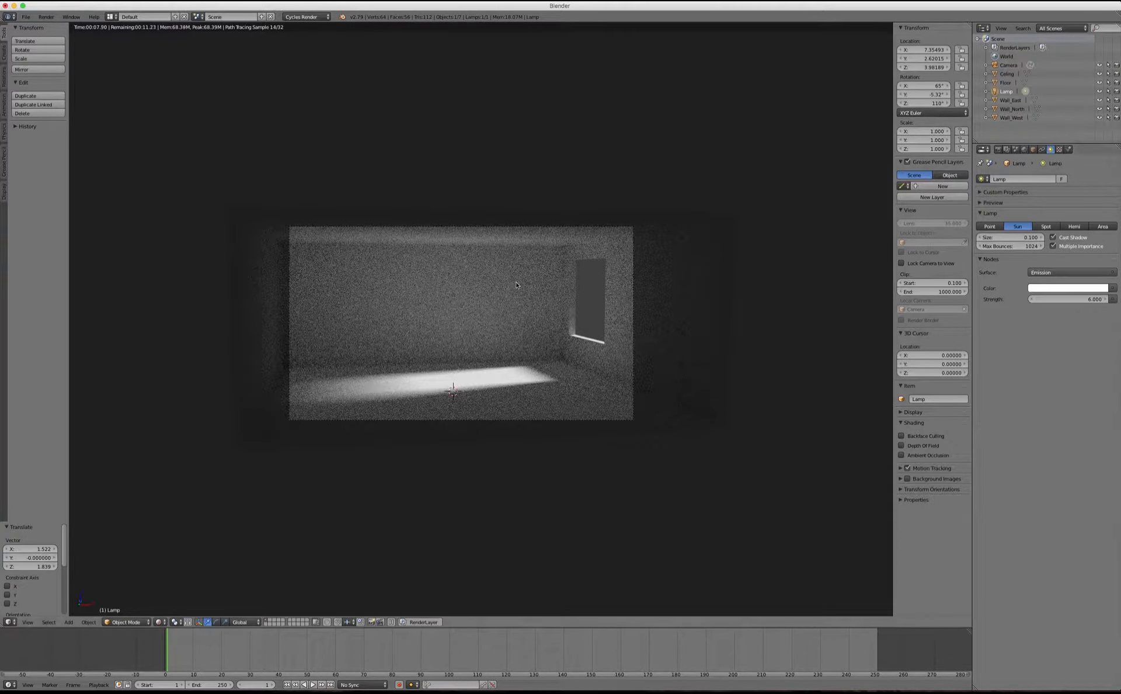
{"action": "middle_click_drag", "start_coordinate": [654, 265], "coordinate": [509, 306]}
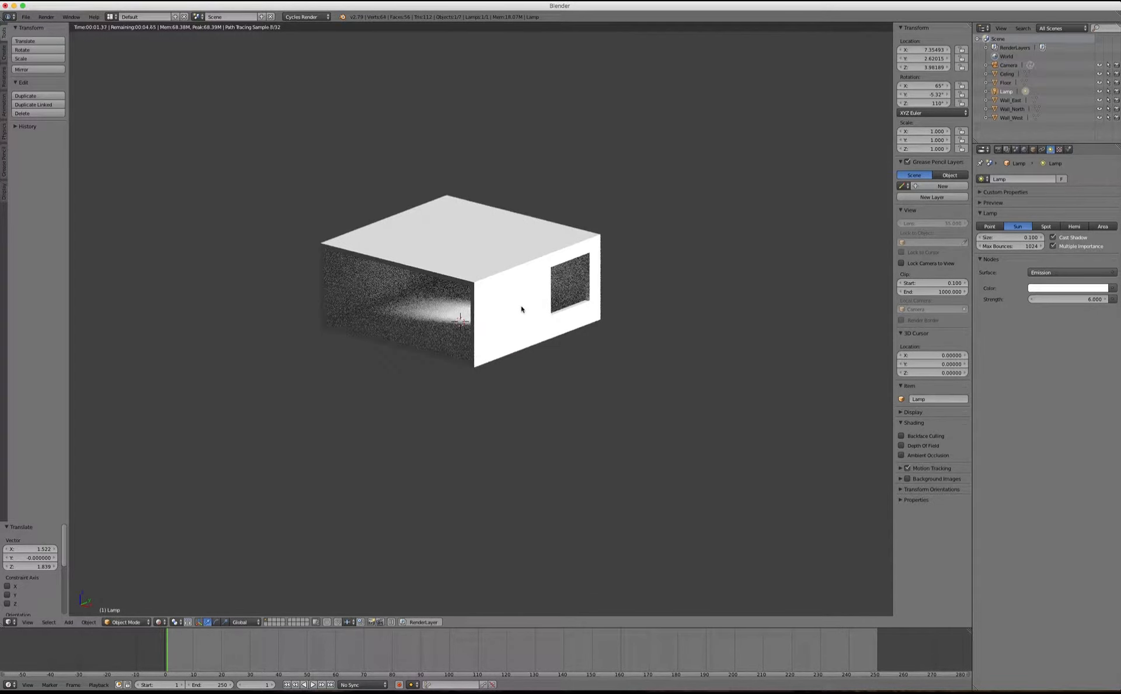
{"action": "scroll", "coordinate": [526, 303], "scroll_direction": "up", "scroll_amount": 1}
{"action": "scroll", "coordinate": [526, 303], "scroll_direction": "up", "scroll_amount": 1}
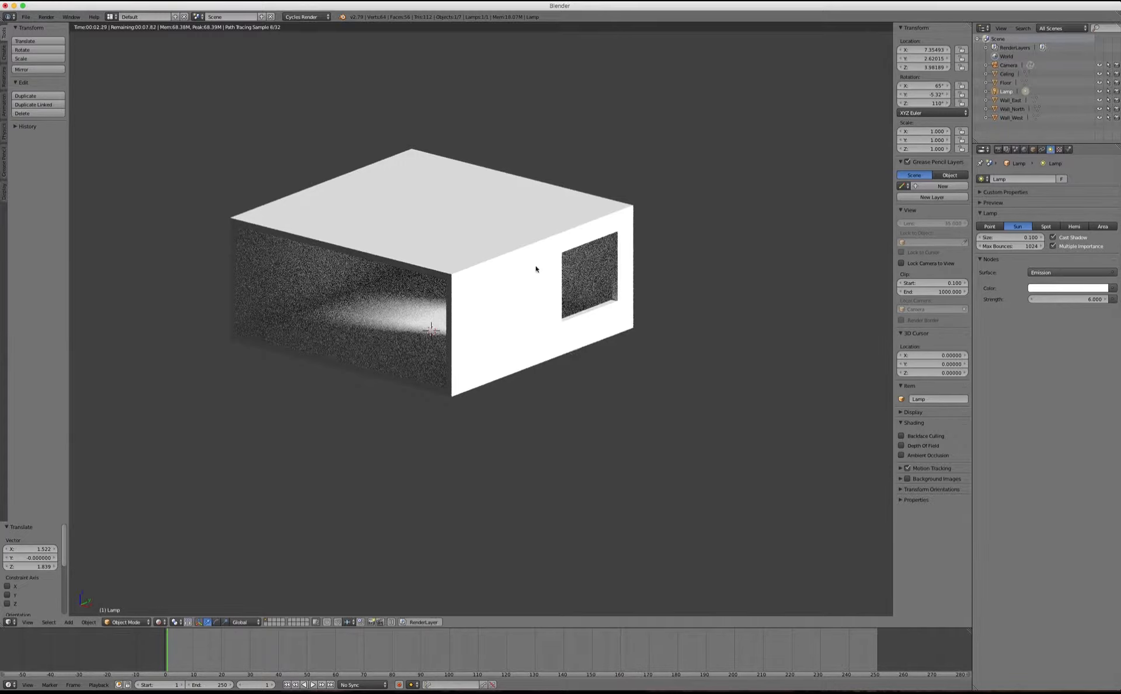
{"action": "middle_click_drag", "start_coordinate": [536, 269], "coordinate": [444, 296]}
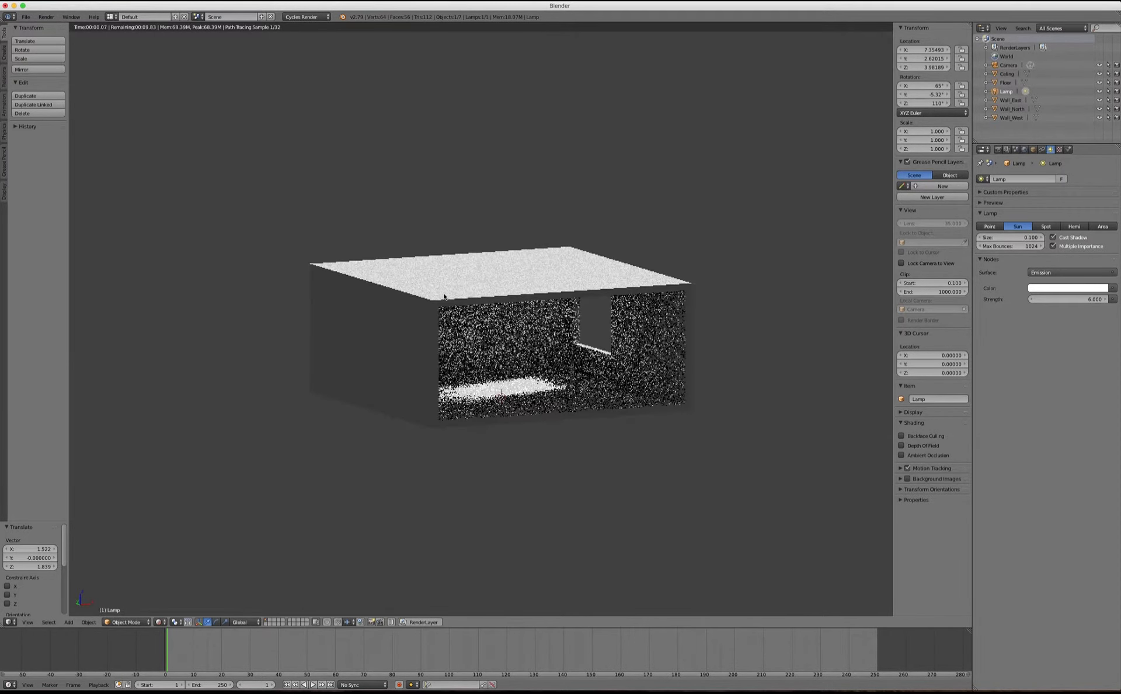
{"action": "key", "text": "KP_0"}
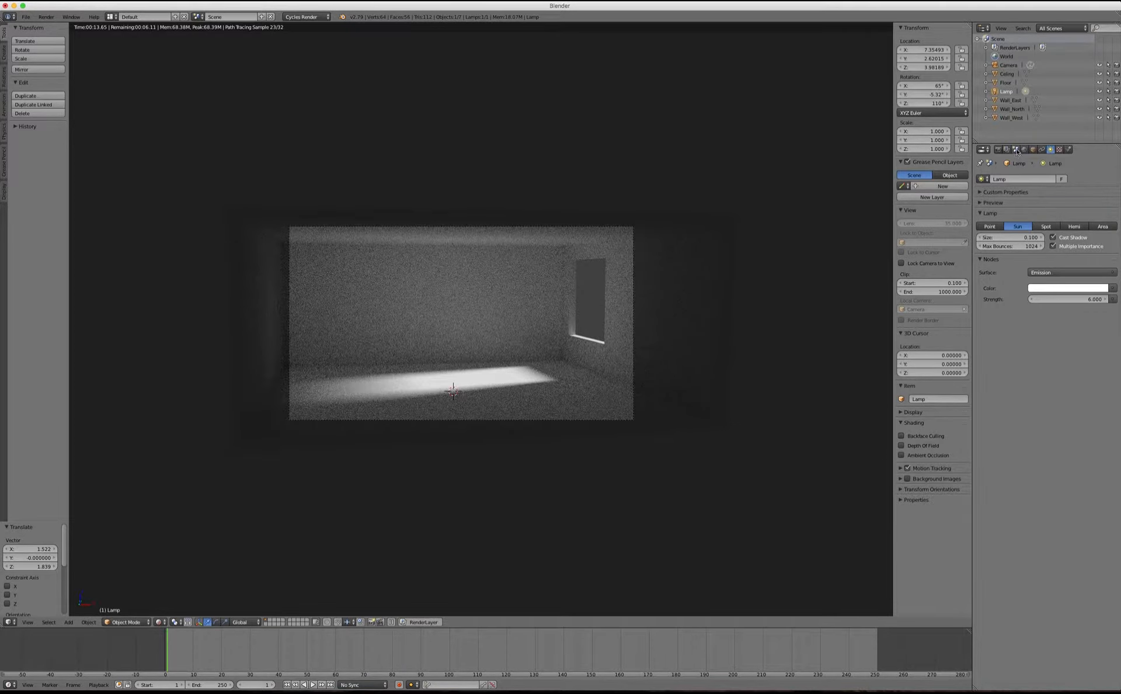
Step: In the scene's Color Management settings, set the view transform to Filmic and the look to Base Contrast
{"action": "left_click", "coordinate": [1016, 150]}
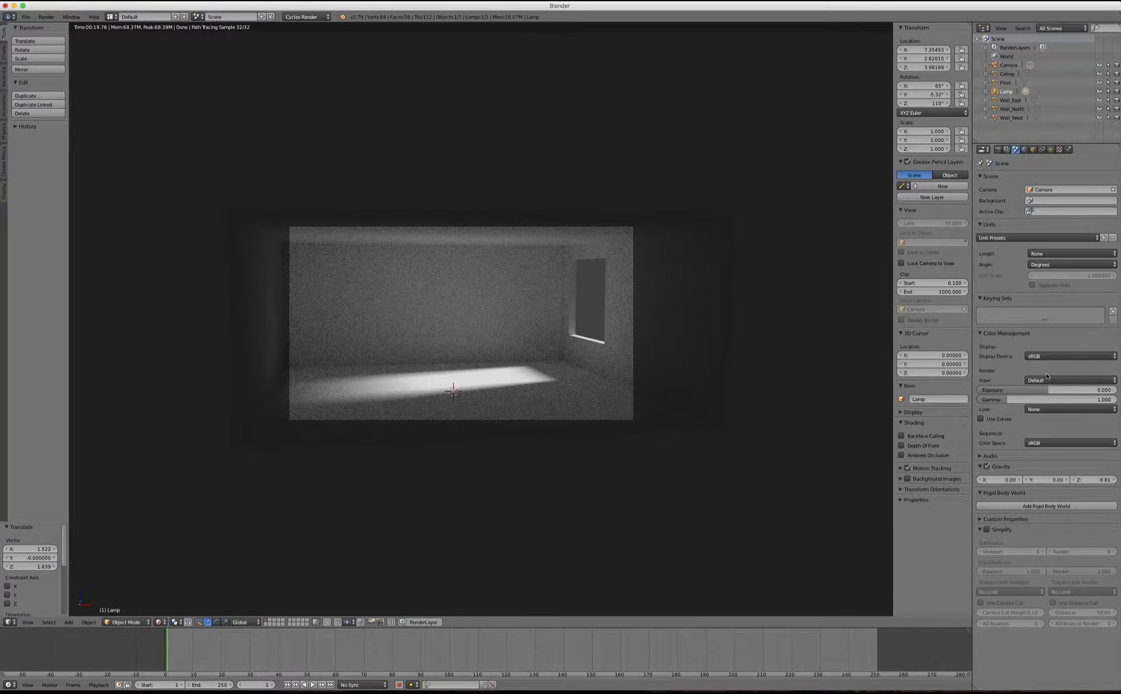
{"action": "left_click", "coordinate": [1080, 381]}
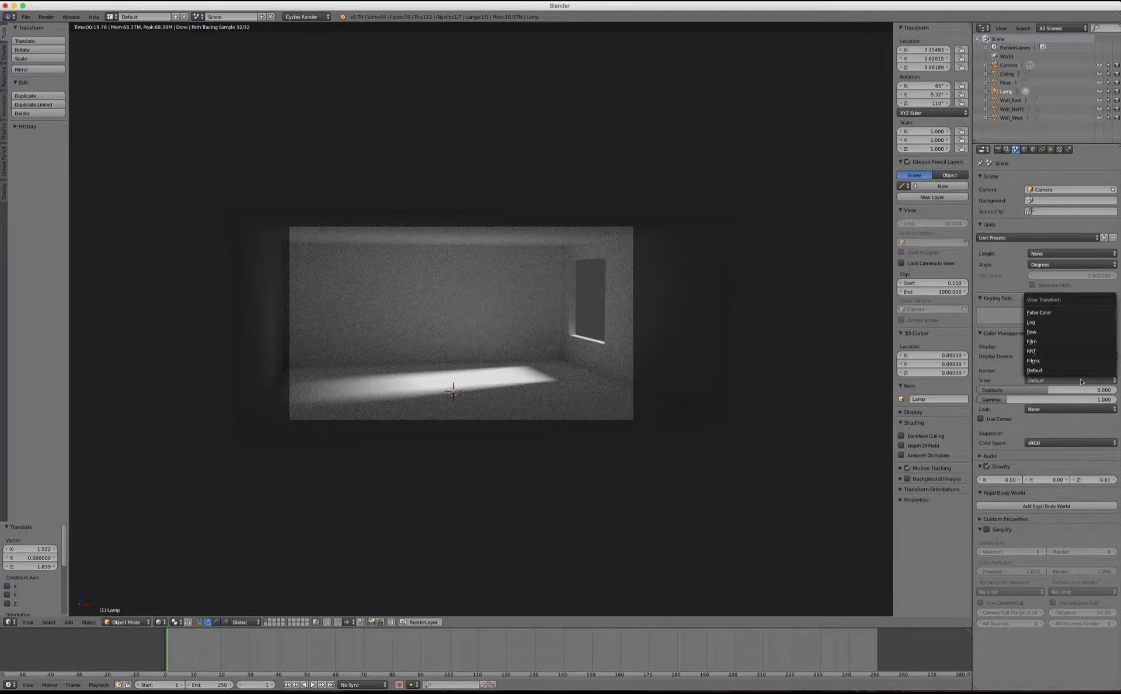
{"action": "left_click", "coordinate": [1045, 360]}
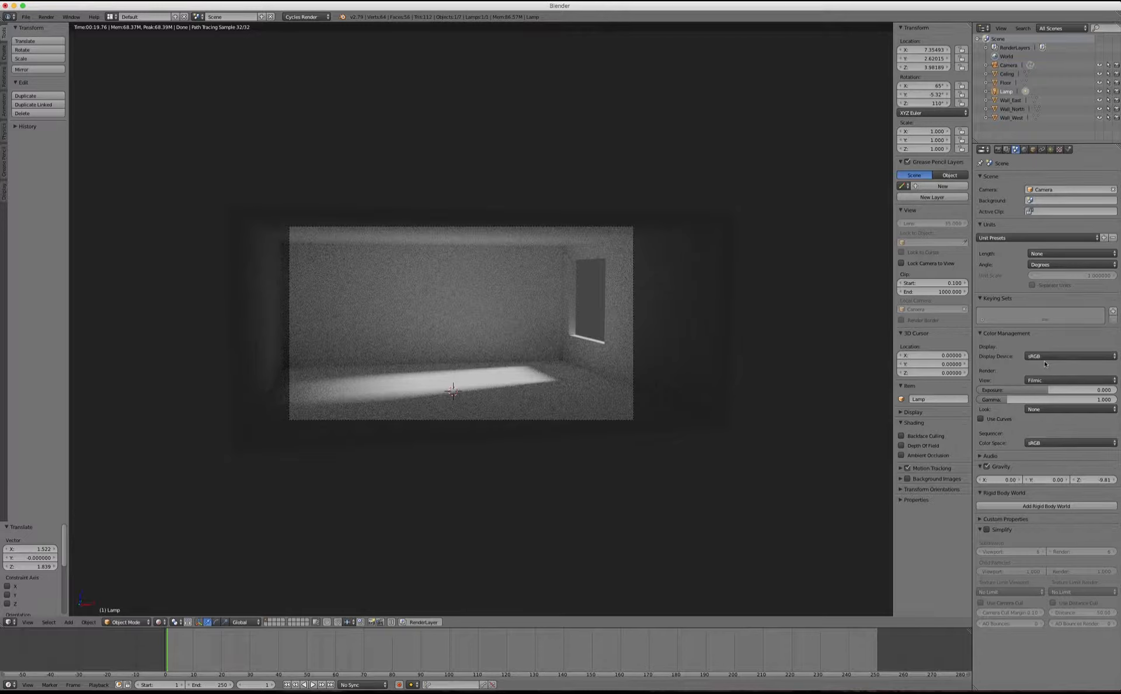
{"action": "left_click", "coordinate": [1051, 410]}
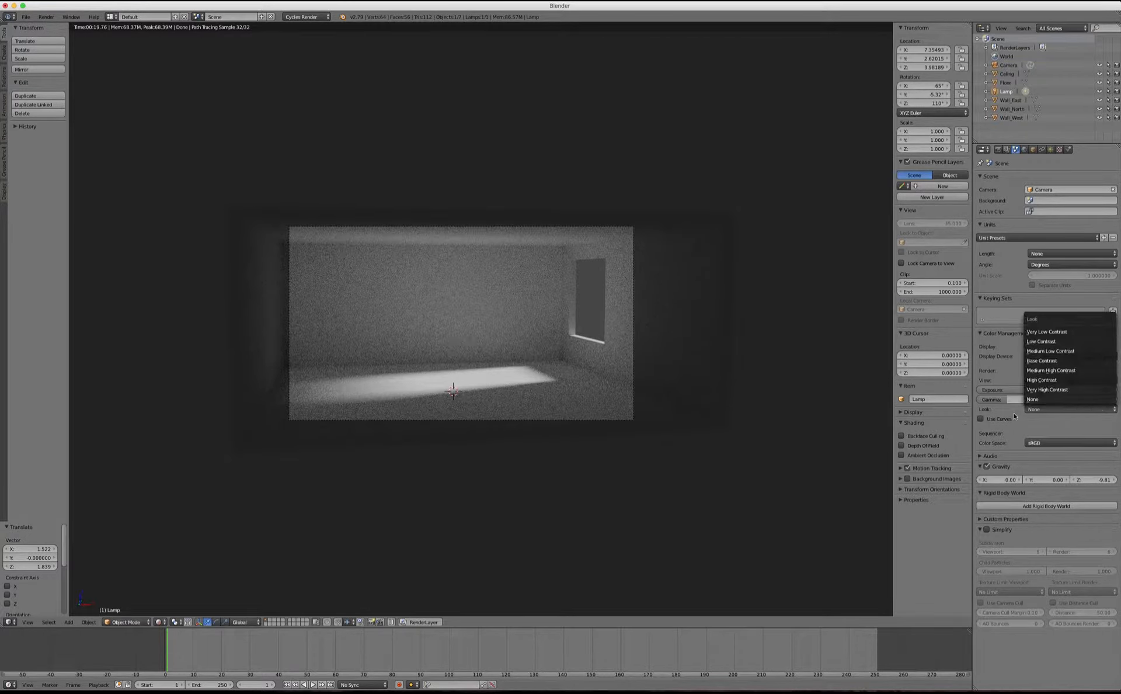
{"action": "left_click", "coordinate": [1048, 412]}
{"action": "left_click", "coordinate": [1062, 360]}
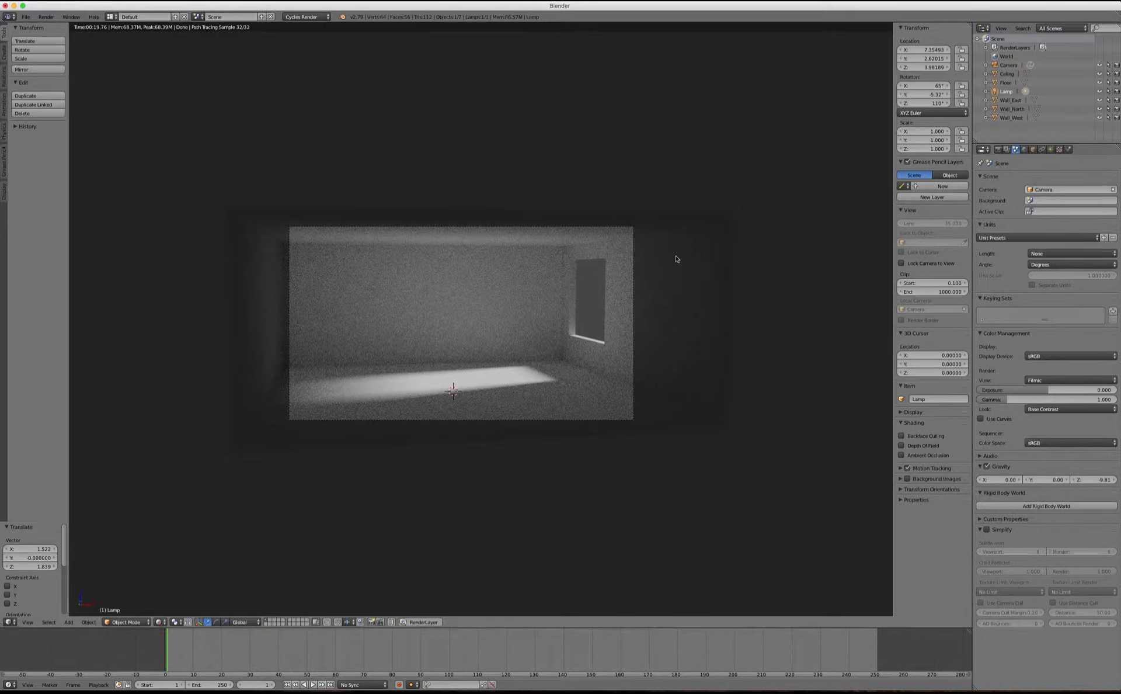
Step: Check the exterior render from the east side, and set the sun lamp's emission strength to 35
{"action": "middle_click_drag", "start_coordinate": [674, 259], "coordinate": [628, 271]}
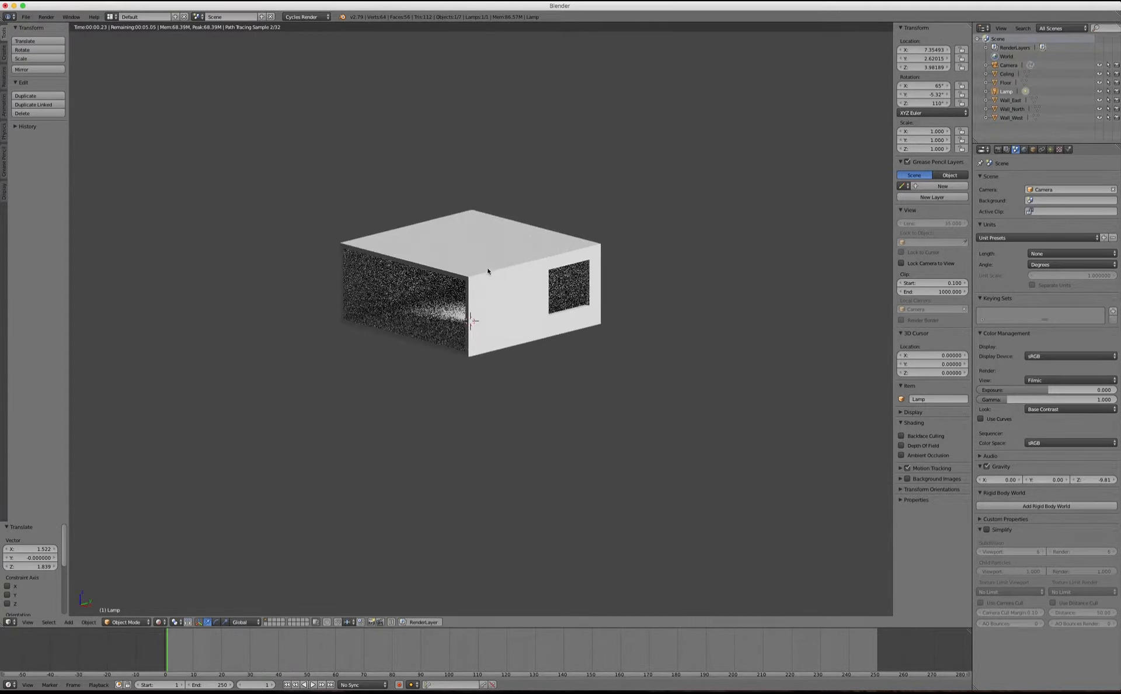
{"action": "scroll", "coordinate": [512, 269], "scroll_direction": "up", "scroll_amount": 5}
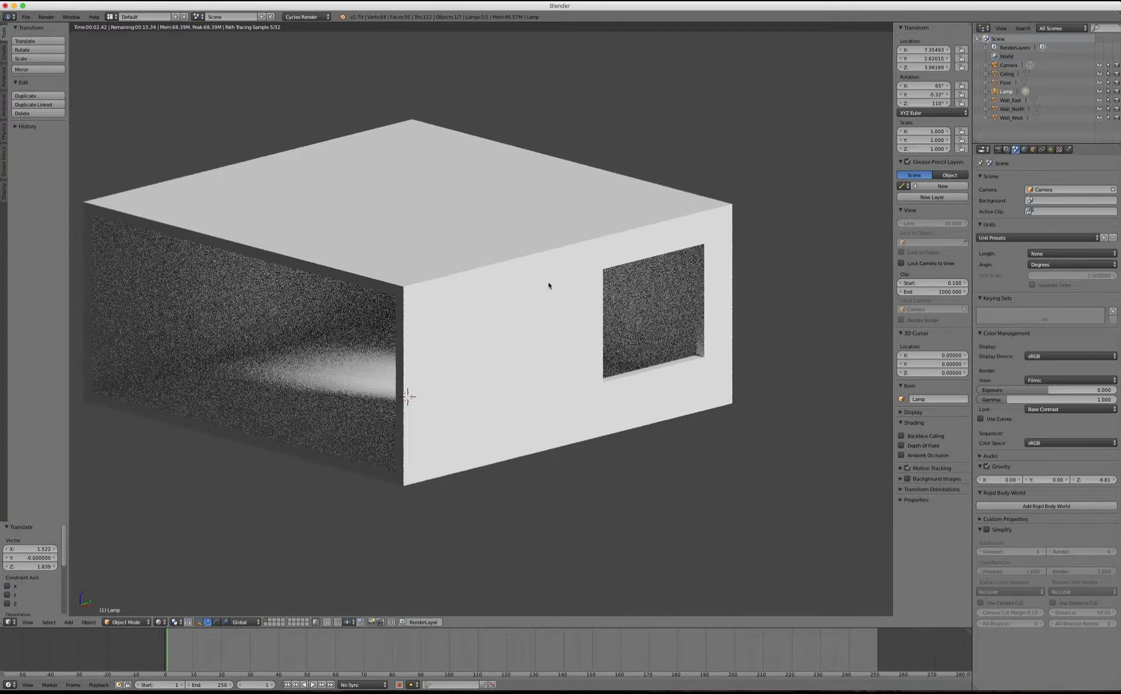
{"action": "scroll", "coordinate": [519, 276], "scroll_direction": "down", "scroll_amount": 1}
{"action": "scroll", "coordinate": [492, 274], "scroll_direction": "up", "scroll_amount": 1}
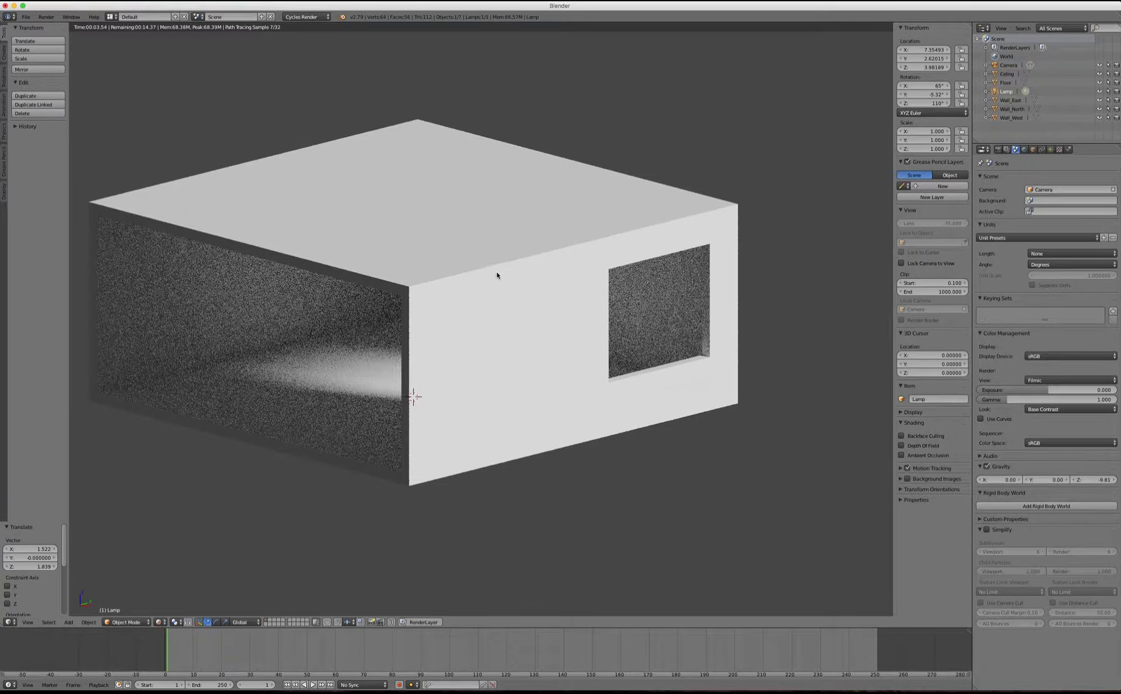
{"action": "left_click", "coordinate": [1050, 150]}
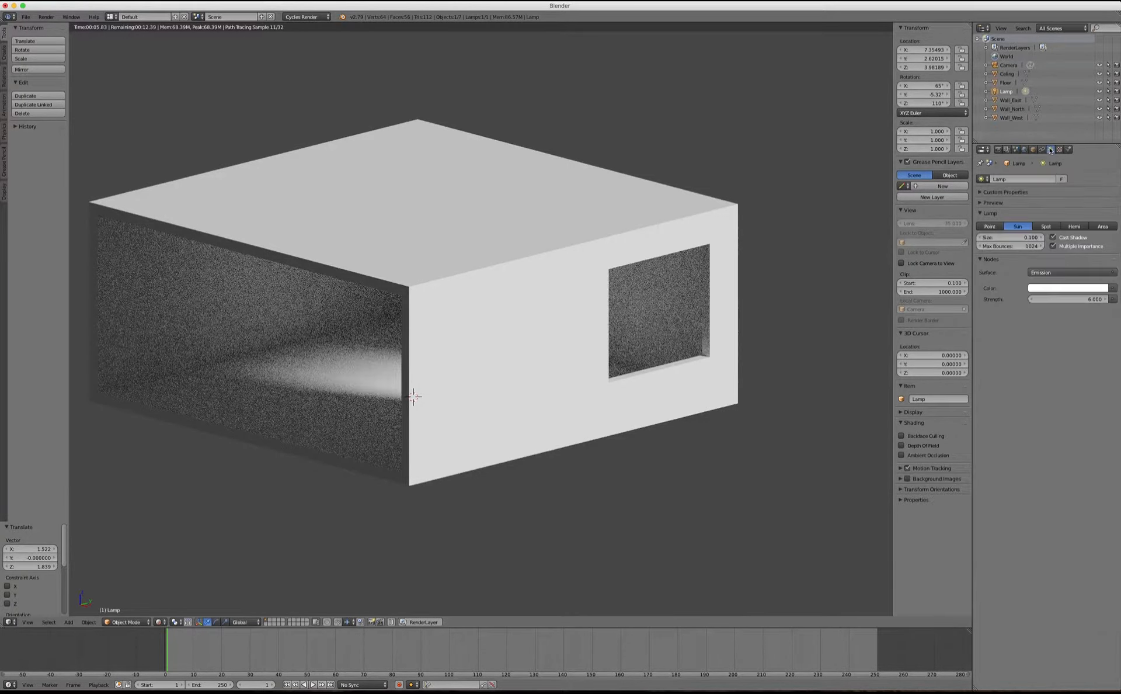
{"action": "left_click", "coordinate": [1081, 301]}
{"action": "type", "text": "35"}
{"action": "key", "text": "Return"}
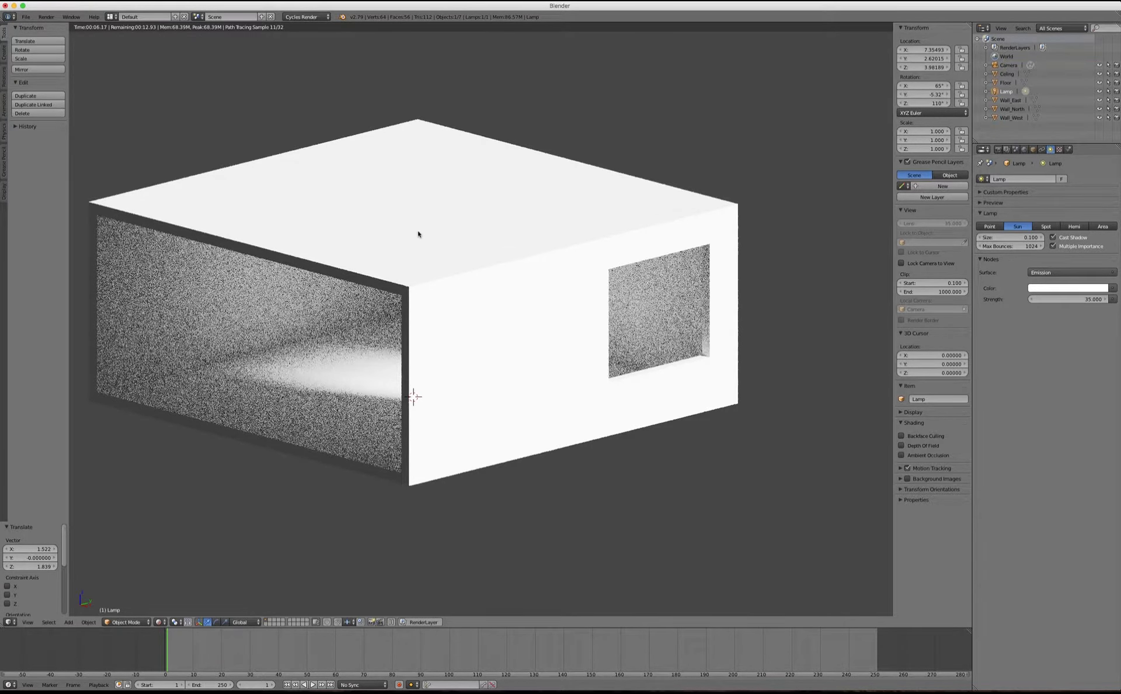
Step: Review the brighter room through the camera, and show the render's Sampling settings
{"action": "middle_click_drag", "start_coordinate": [418, 232], "coordinate": [522, 185]}
{"action": "key", "text": "KP_0"}
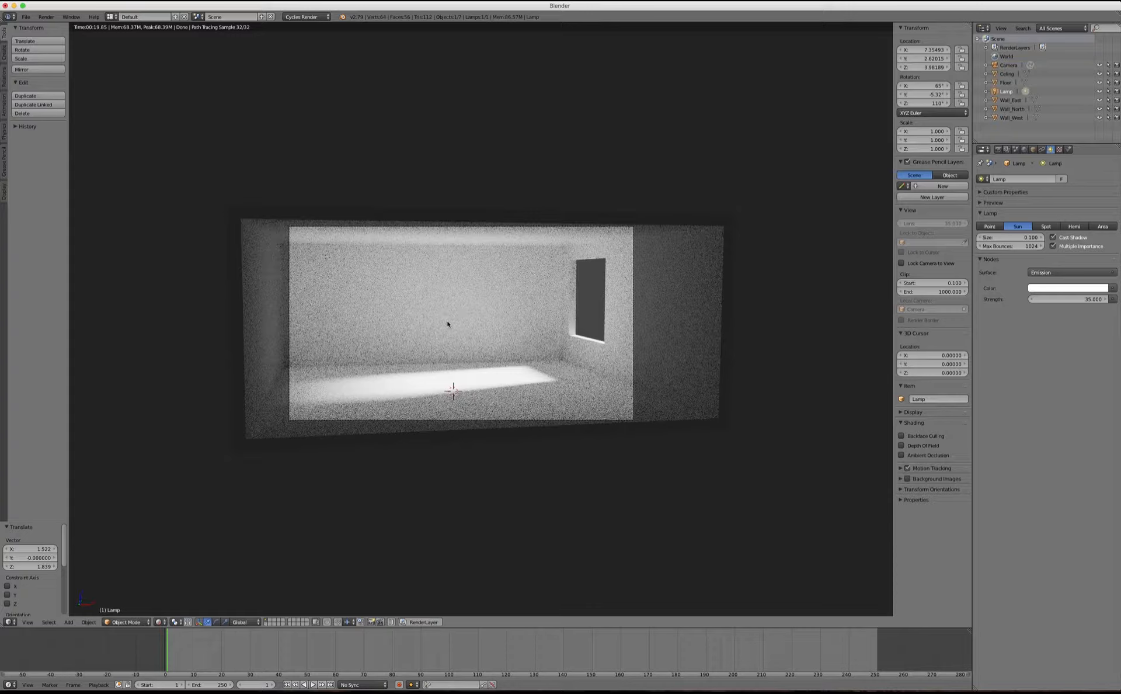
{"action": "left_click", "coordinate": [998, 149]}
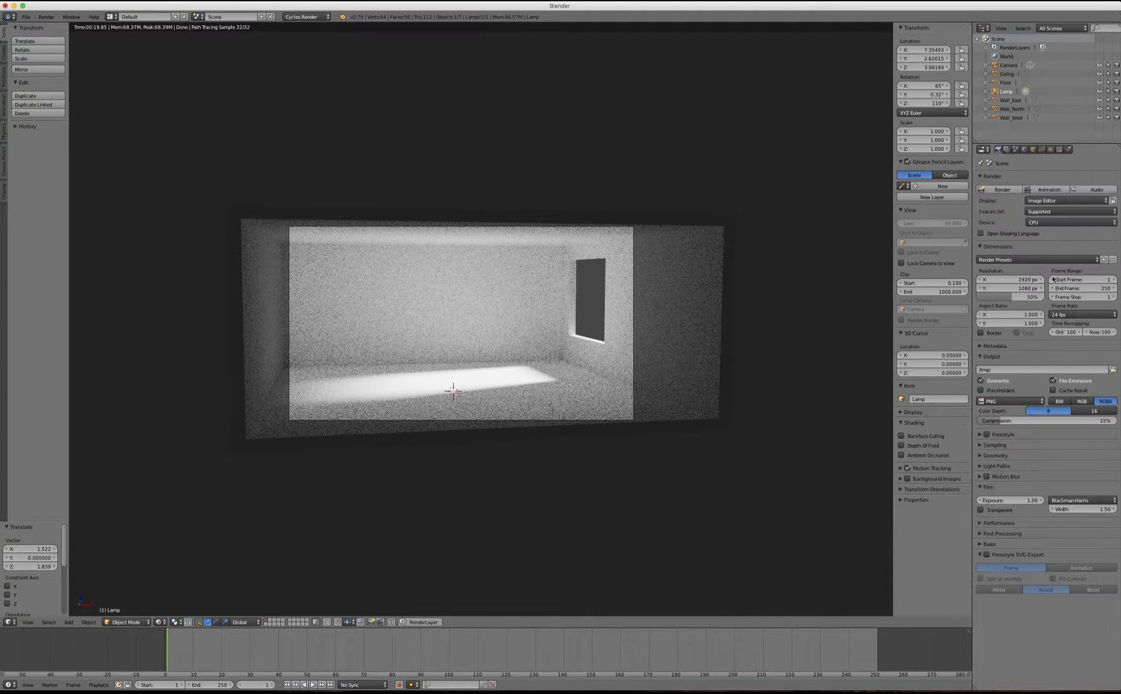
{"action": "left_click", "coordinate": [982, 444]}
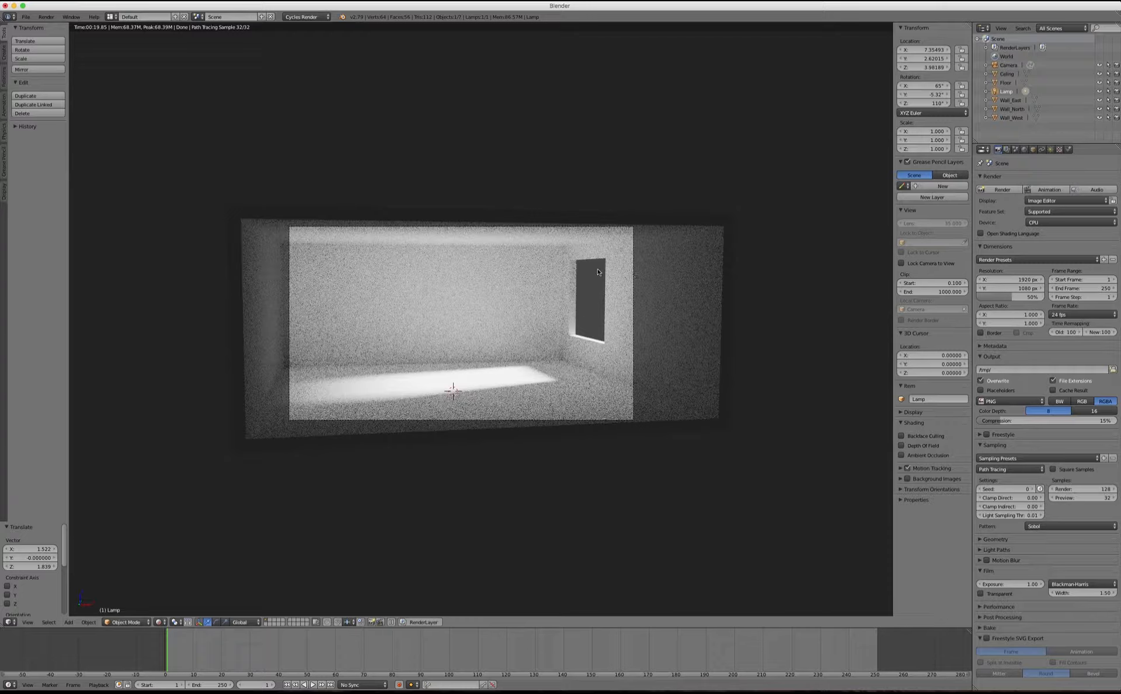
Step: Leave Rendered shading for a wireframe top view of the room and sun lamp, and bring up the tools for adding objects
{"action": "key", "text": "shift+z"}
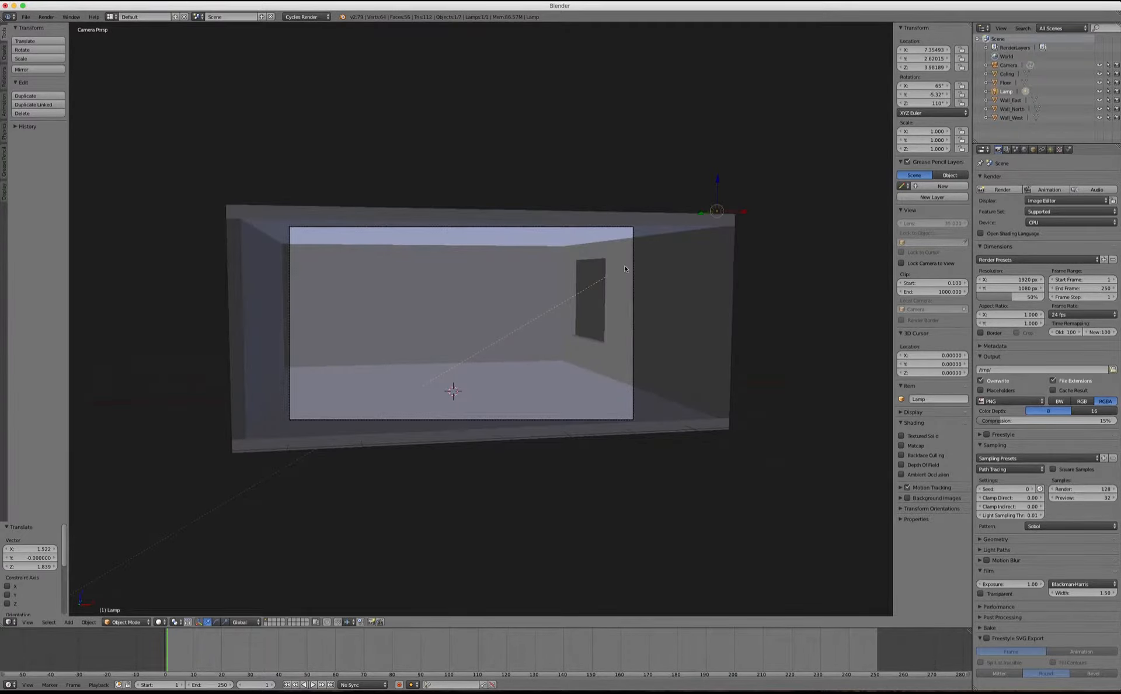
{"action": "key", "text": "KP_7"}
{"action": "scroll", "coordinate": [498, 228], "scroll_direction": "down", "scroll_amount": 3}
{"action": "scroll", "coordinate": [530, 400], "scroll_direction": "down", "scroll_amount": 1}
{"action": "key", "text": "z"}
{"action": "scroll", "coordinate": [525, 406], "scroll_direction": "up", "scroll_amount": 3}
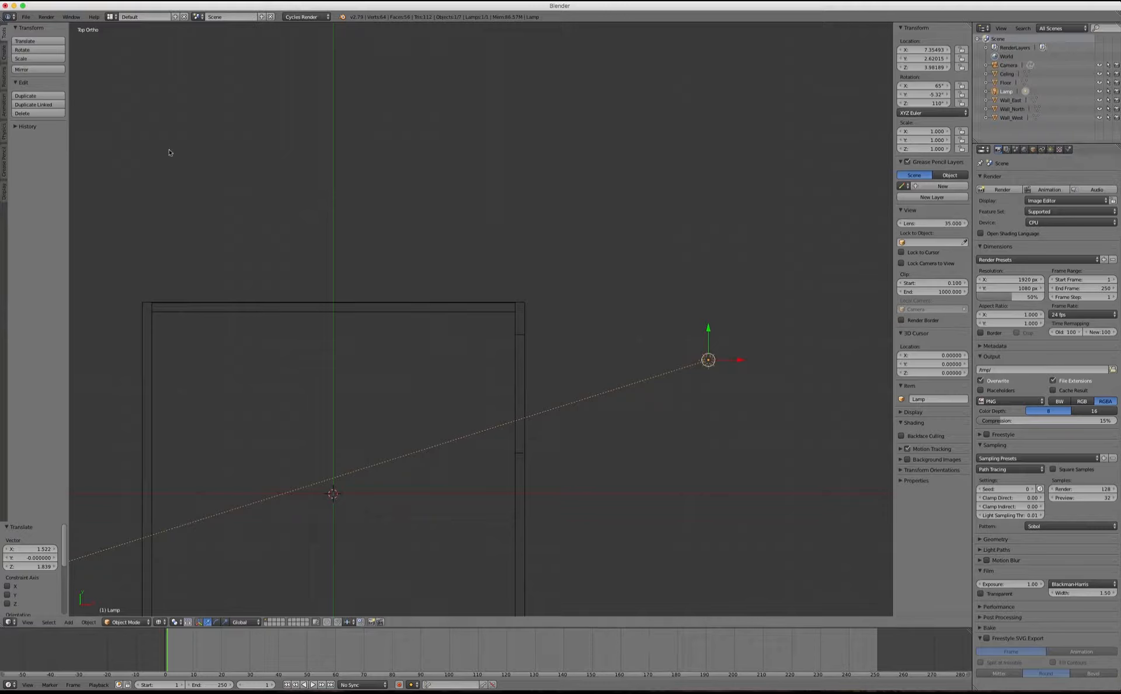
{"action": "left_click", "coordinate": [4, 52]}
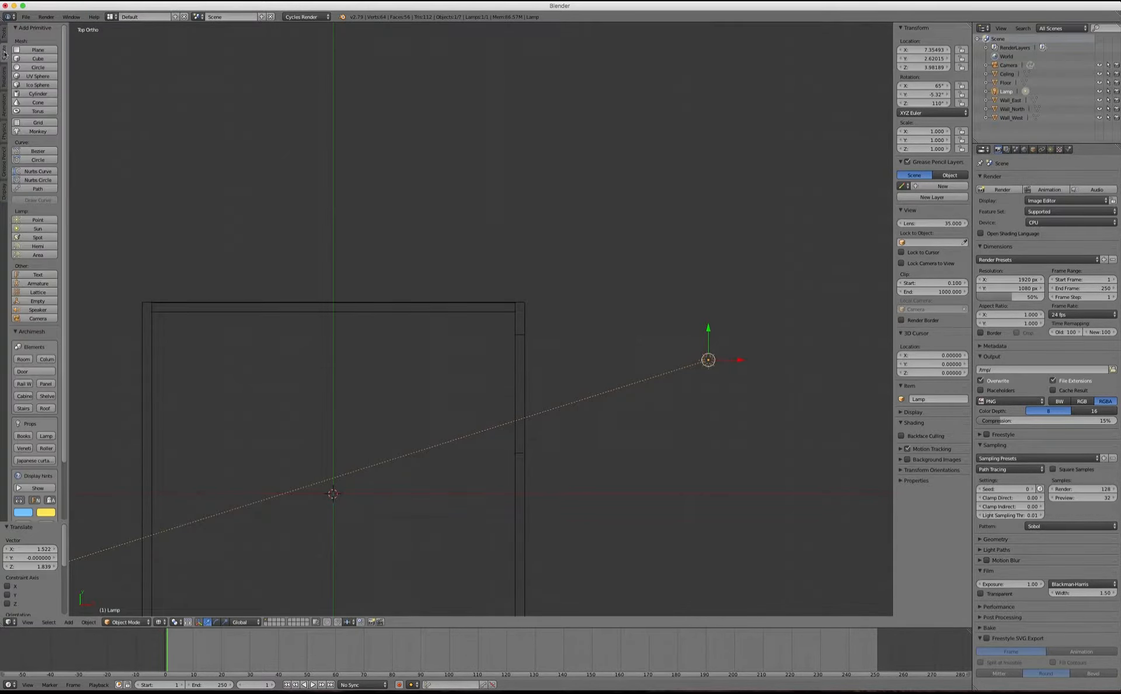
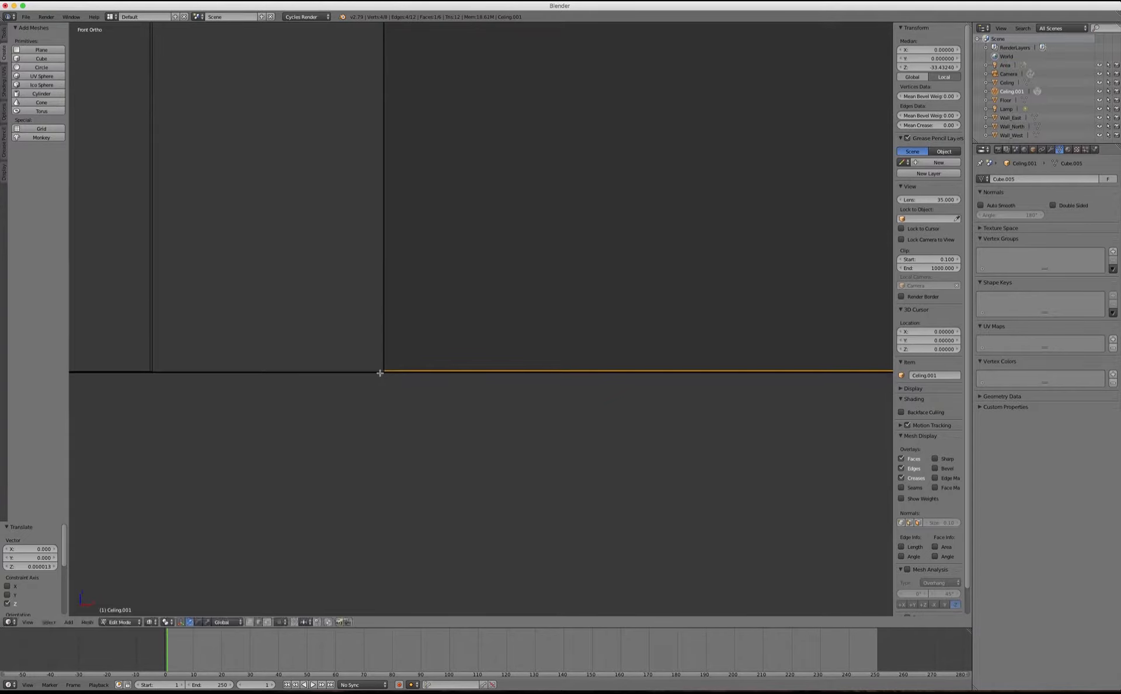
Step: Examine how the Celing.001 block fills the room in solid shading, from outside and through the camera
{"action": "scroll", "coordinate": [400, 317], "scroll_direction": "down", "scroll_amount": 5}
{"action": "scroll", "coordinate": [341, 380], "scroll_direction": "down", "scroll_amount": 8}
{"action": "scroll", "coordinate": [358, 367], "scroll_direction": "down", "scroll_amount": 5}
{"action": "scroll", "coordinate": [357, 366], "scroll_direction": "down", "scroll_amount": 5}
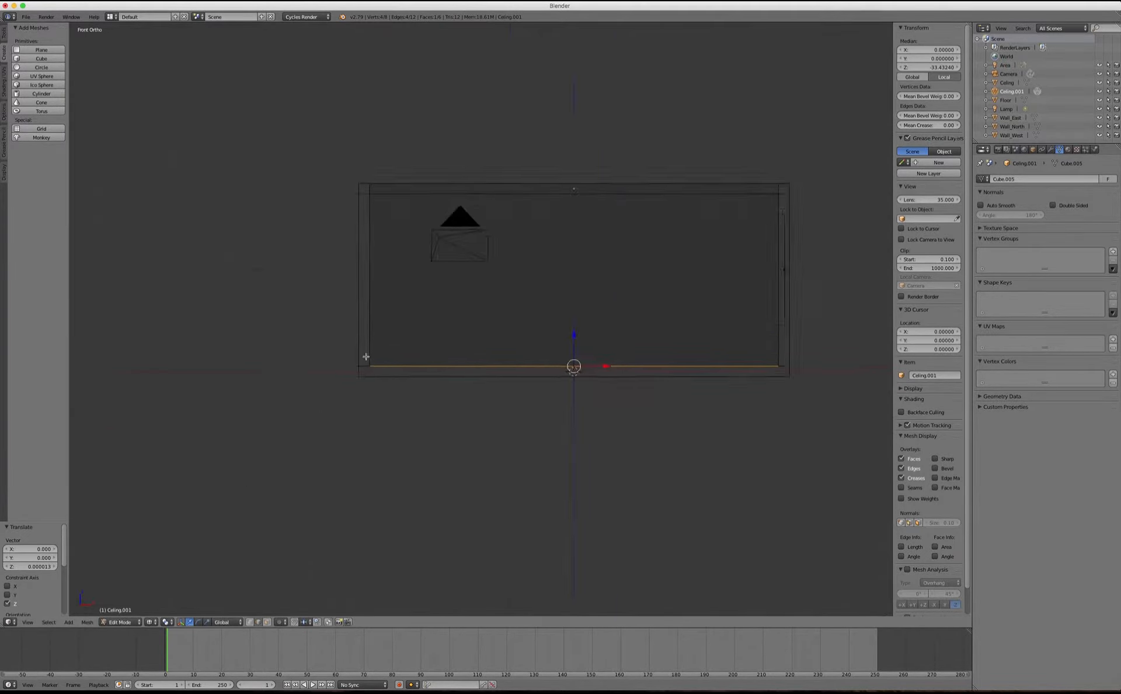
{"action": "mouse_move", "coordinate": [367, 355]}
{"action": "middle_mouse_down"}
{"action": "mouse_move", "coordinate": [496, 265]}
{"action": "mouse_move", "coordinate": [471, 290]}
{"action": "middle_mouse_up"}
{"action": "key", "text": "z"}
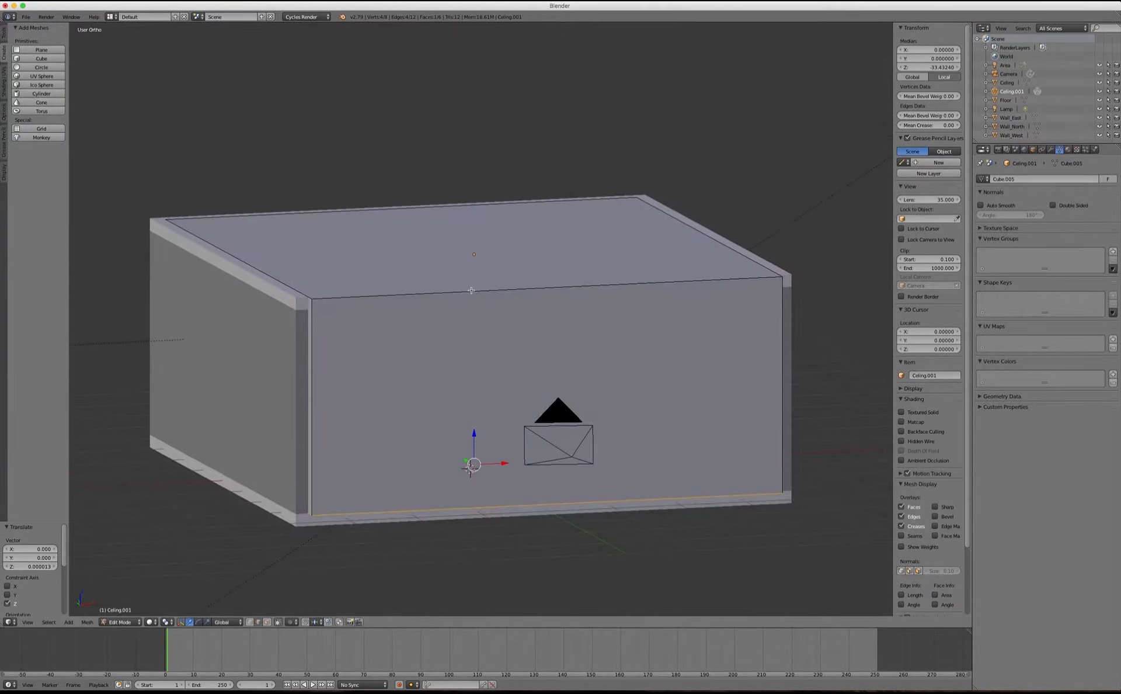
{"action": "key", "text": "KP_0"}
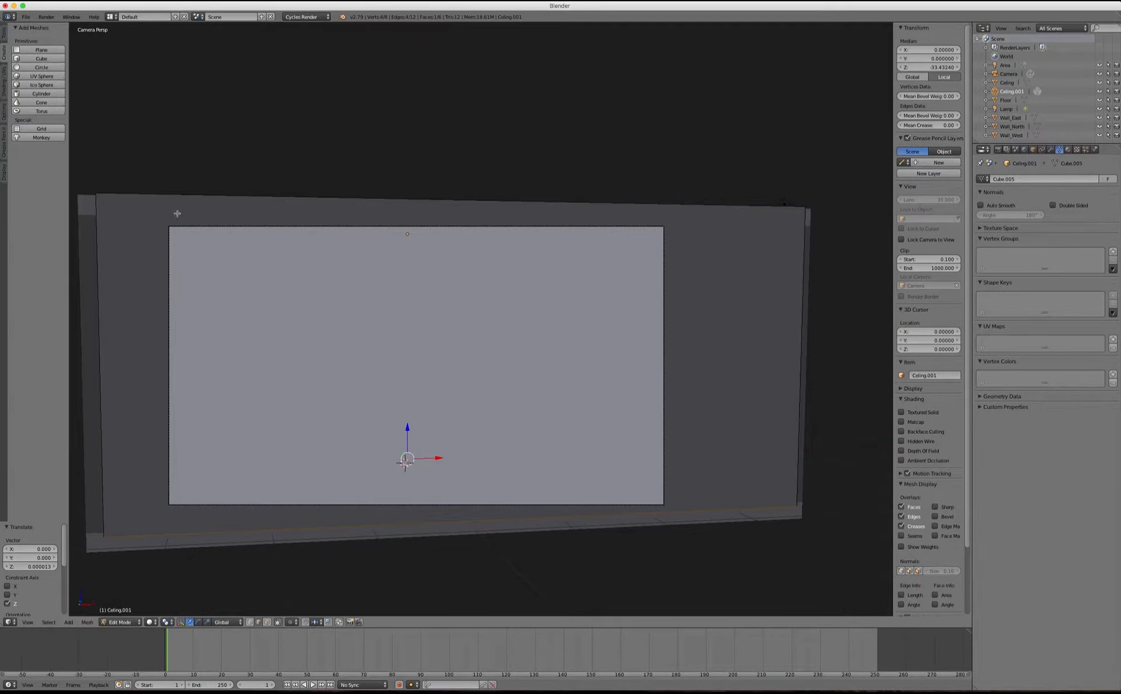
Step: In wireframe front view, select the top vertices of Celing.001 and move them down along Z to the ceiling's underside
{"action": "key", "text": "Tab"}
{"action": "key", "text": "KP_1"}
{"action": "key", "text": "z"}
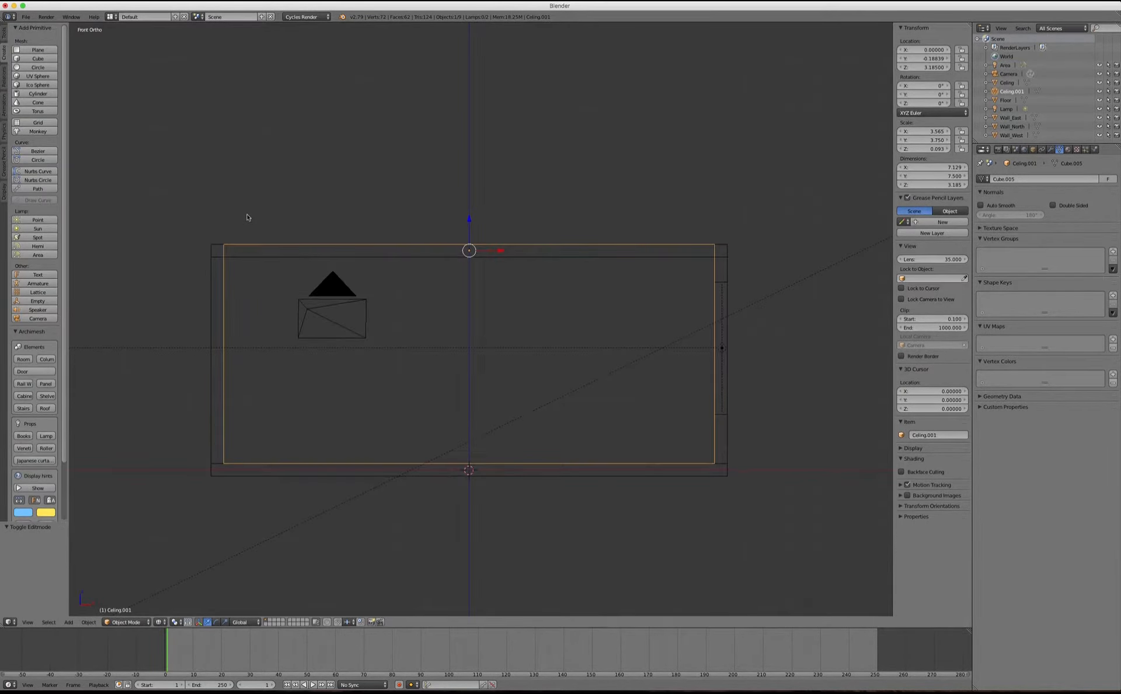
{"action": "key", "text": "Tab"}
{"action": "key", "text": "a"}
{"action": "key", "text": "b"}
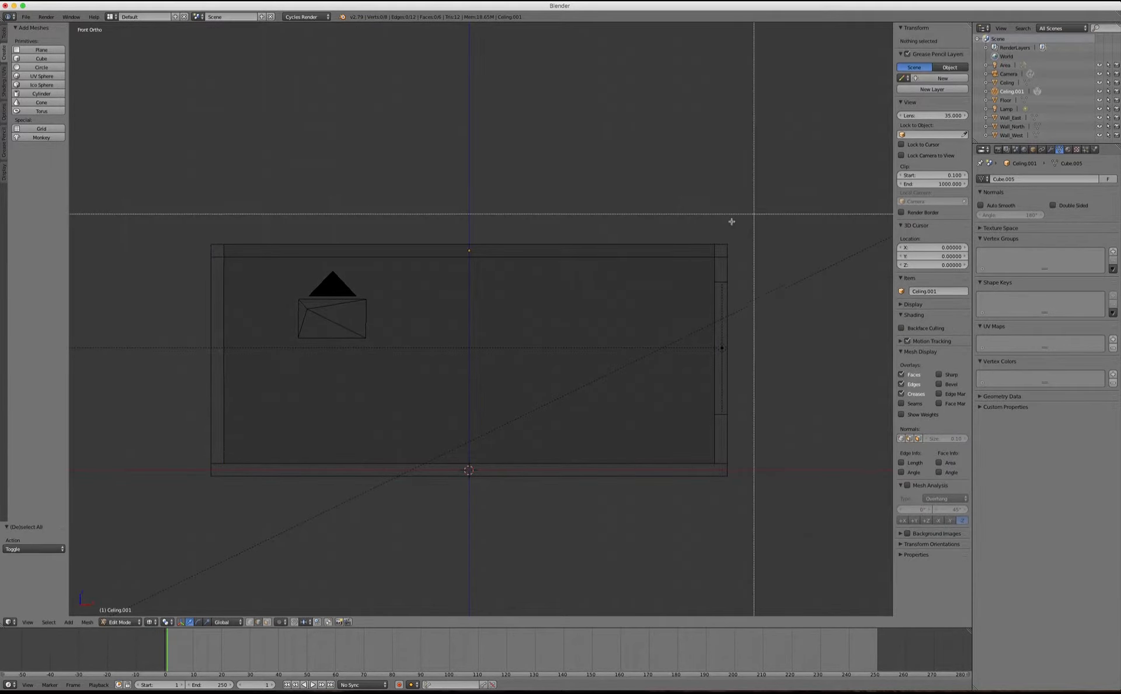
{"action": "left_click_drag", "start_coordinate": [805, 183], "coordinate": [163, 253]}
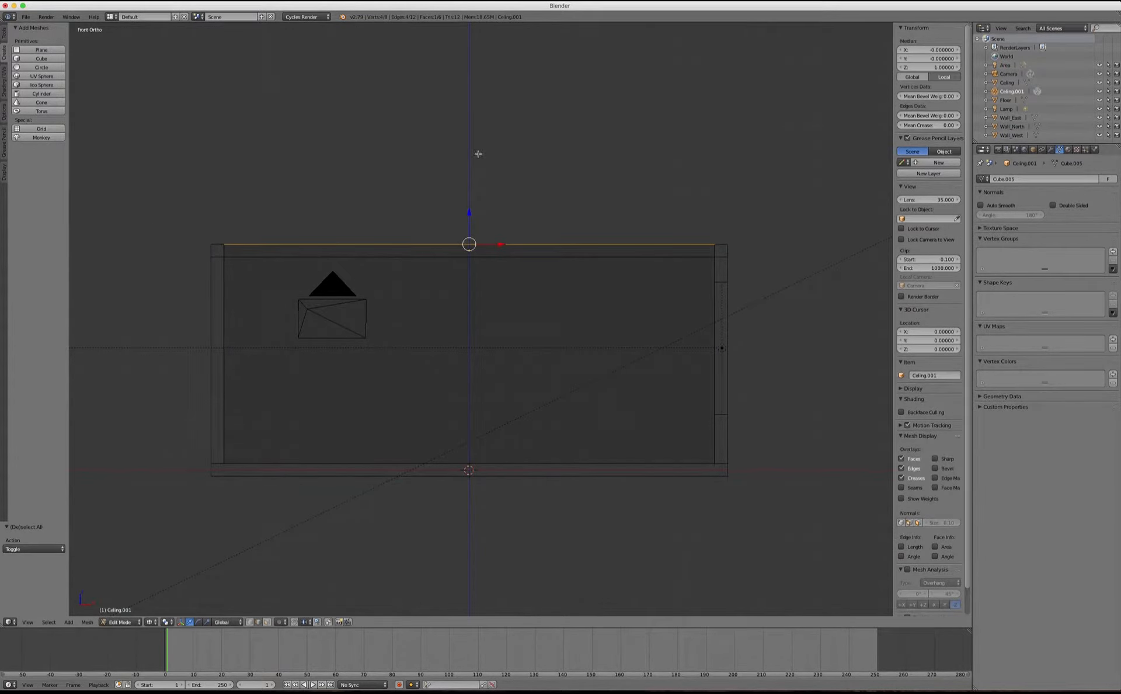
{"action": "key", "text": "g"}
{"action": "key", "text": "z"}
{"action": "left_click", "coordinate": [480, 165]}
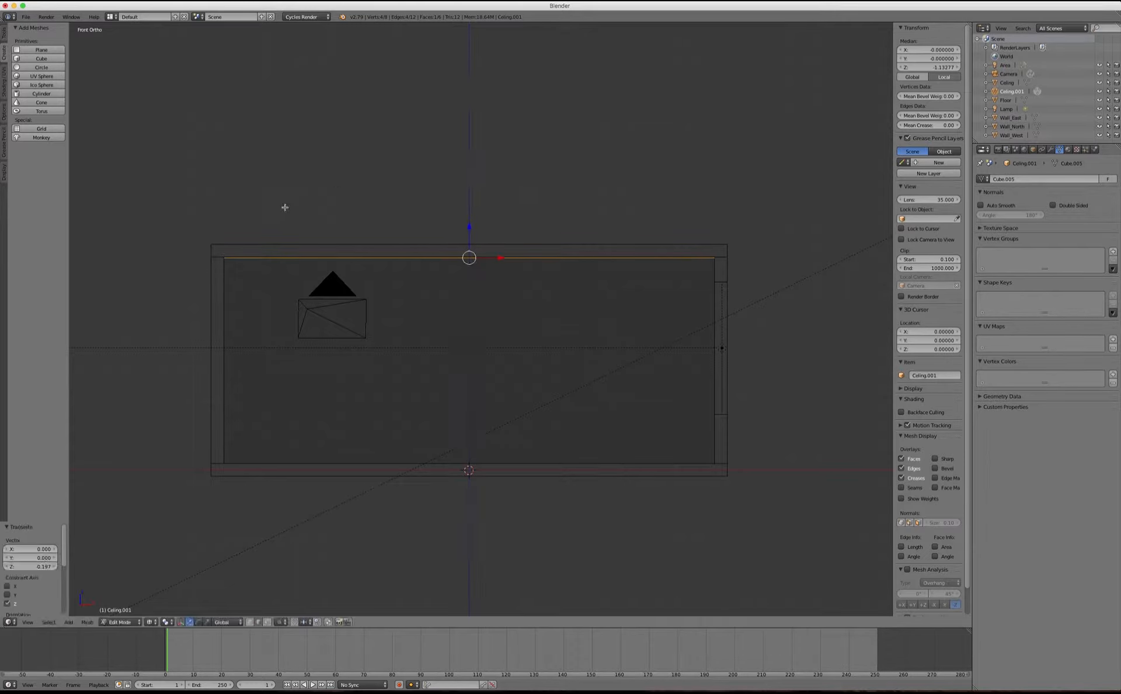
Step: Fine-tune the top vertices of Celing.001 along Z until they meet the ceiling's underside at the room's upper corner
{"action": "scroll", "coordinate": [223, 254], "scroll_direction": "up", "scroll_amount": 5}
{"action": "scroll", "coordinate": [223, 254], "scroll_direction": "up", "scroll_amount": 8}
{"action": "scroll", "coordinate": [232, 287], "scroll_direction": "up", "scroll_amount": 10}
{"action": "key", "text": "g"}
{"action": "key", "text": "z"}
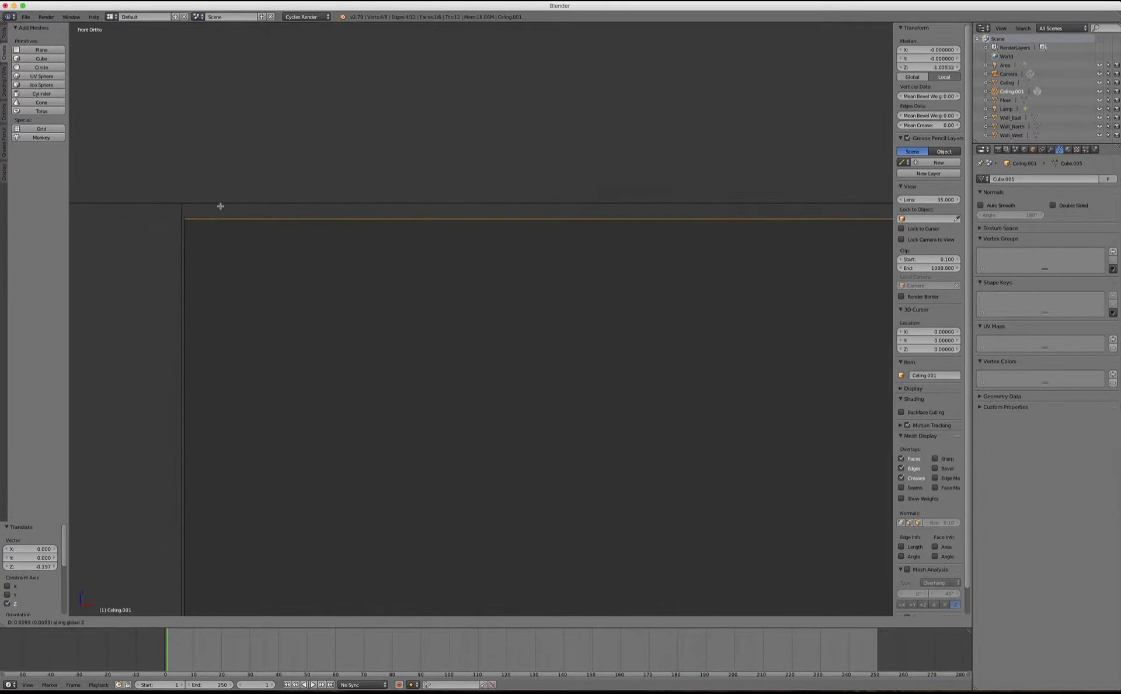
{"action": "left_click", "coordinate": [222, 194]}
{"action": "scroll", "coordinate": [186, 203], "scroll_direction": "up", "scroll_amount": 10}
{"action": "scroll", "coordinate": [145, 200], "scroll_direction": "up", "scroll_amount": 9}
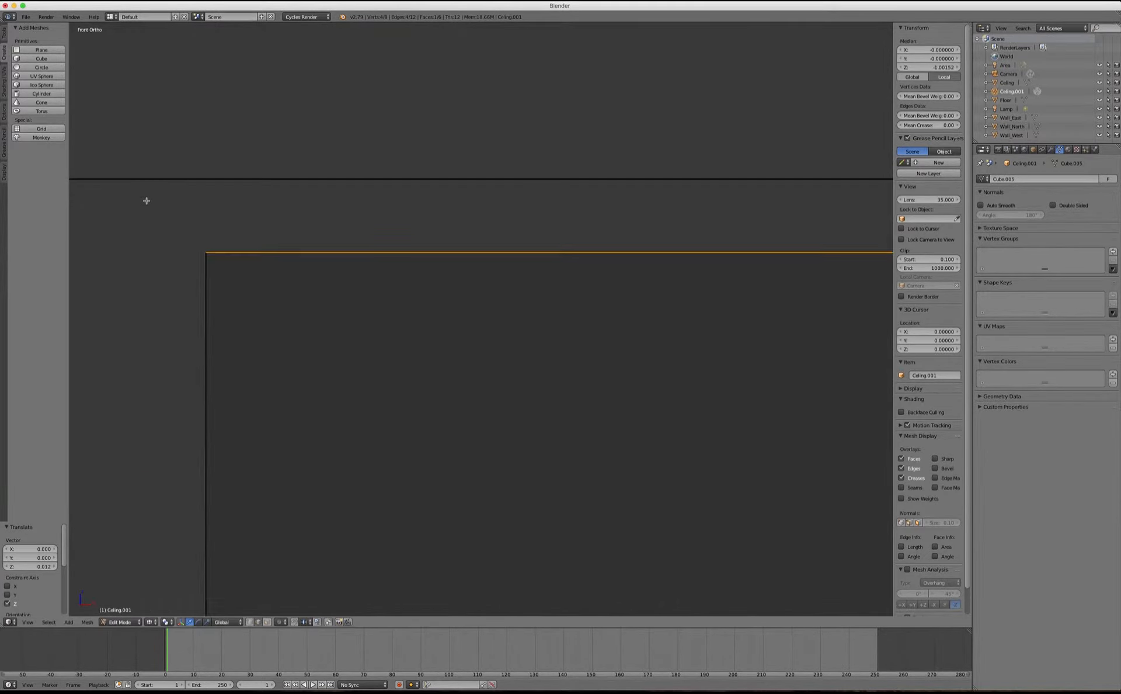
{"action": "key", "text": "g"}
{"action": "key", "text": "z"}
{"action": "left_click", "coordinate": [250, 175]}
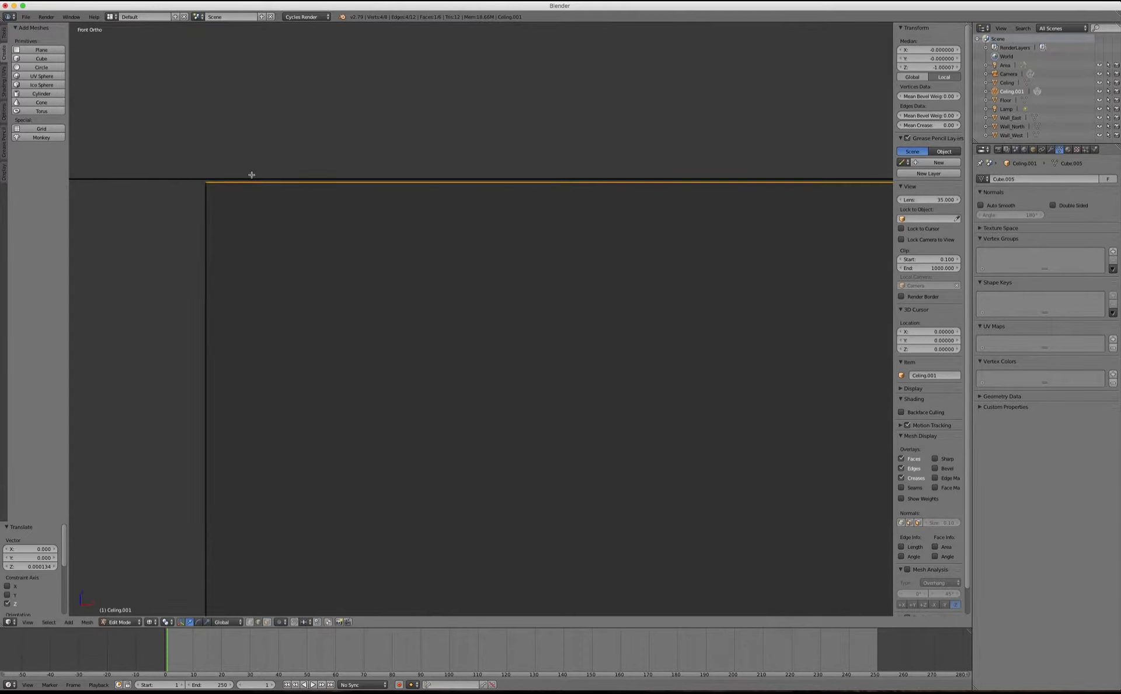
{"action": "scroll", "coordinate": [274, 233], "scroll_direction": "up", "scroll_amount": 3}
{"action": "scroll", "coordinate": [281, 233], "scroll_direction": "down", "scroll_amount": 15}
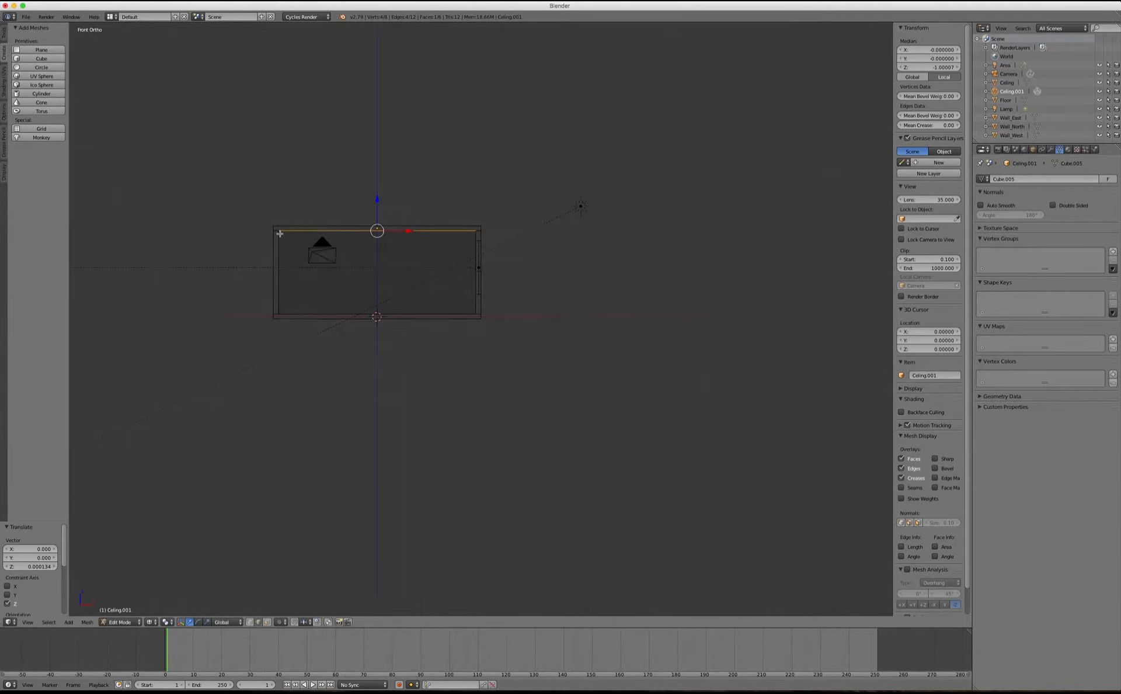
Step: Leave mesh editing and rename the Celing.001 object to Dust_Volume
{"action": "middle_click_drag", "start_coordinate": [350, 234], "coordinate": [432, 246]}
{"action": "key", "text": "Tab"}
{"action": "scroll", "coordinate": [443, 252], "scroll_direction": "up", "scroll_amount": 8}
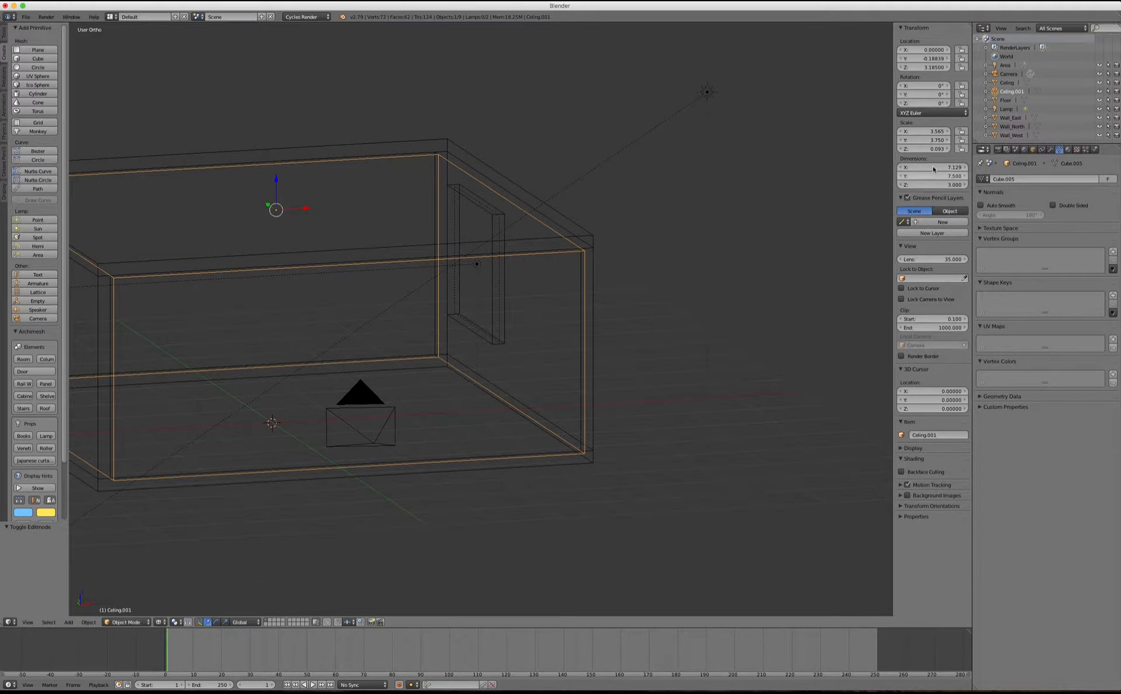
{"action": "left_click", "coordinate": [1033, 149]}
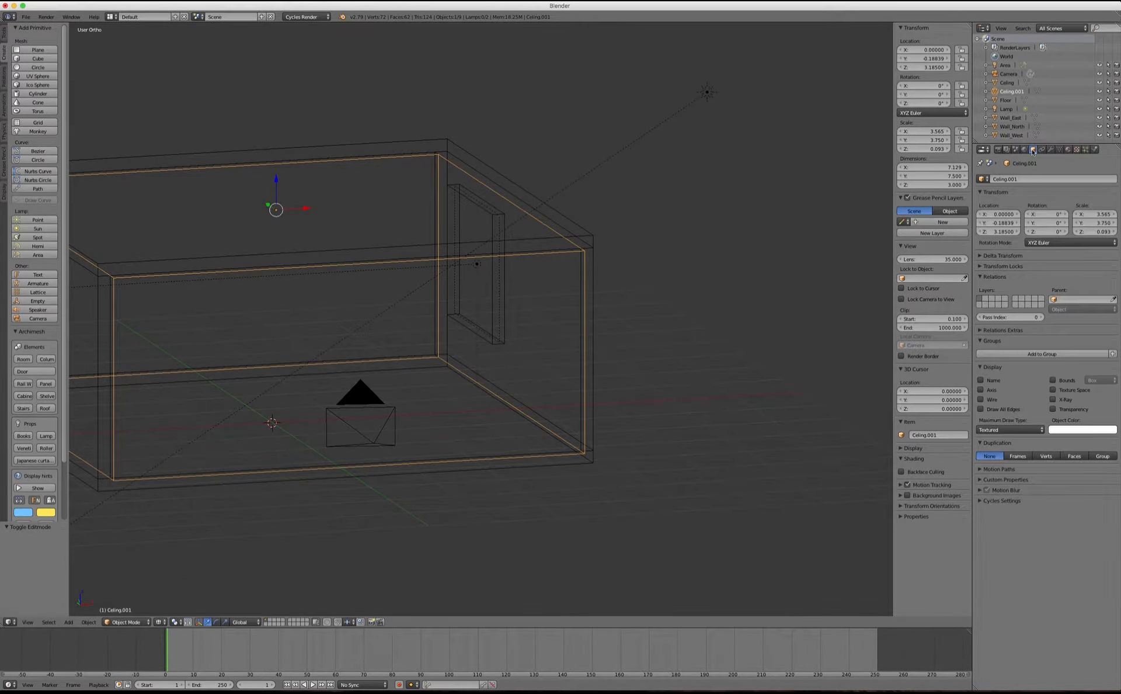
{"action": "left_click", "coordinate": [1014, 180]}
{"action": "type", "text": "Dust_Volume"}
{"action": "key", "text": "Return"}
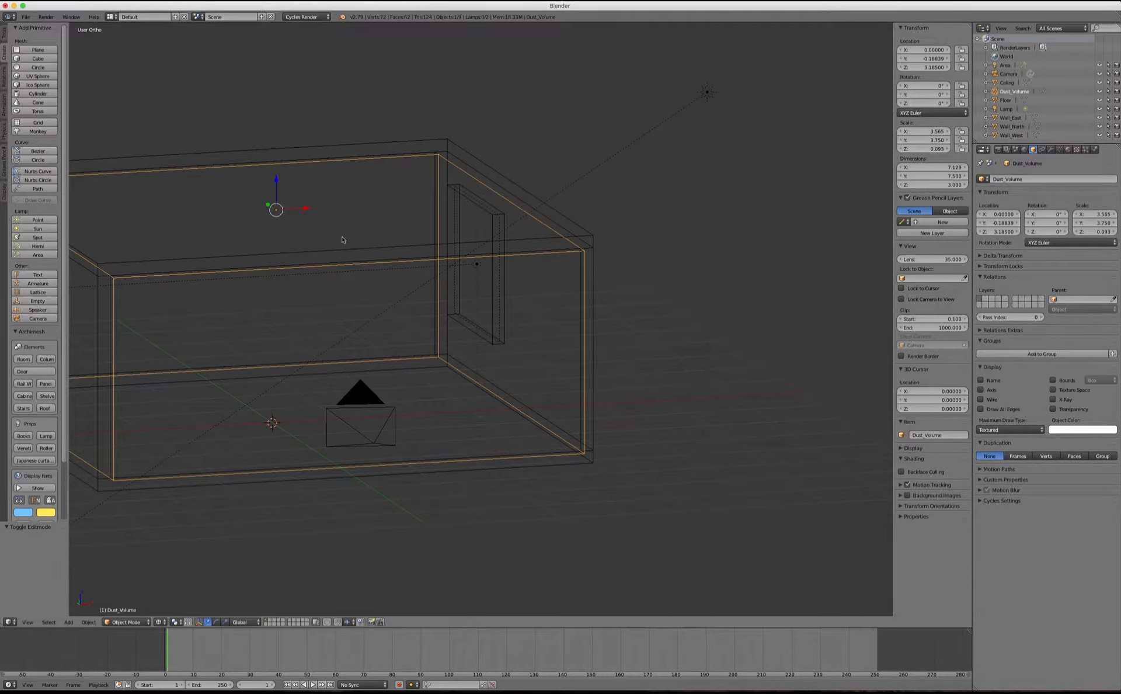
Step: Switch to solid shading, split the 3D view into two side-by-side areas, and show one through the camera with Rendered shading
{"action": "scroll", "coordinate": [511, 271], "scroll_direction": "down", "scroll_amount": 2}
{"action": "scroll", "coordinate": [419, 232], "scroll_direction": "up", "scroll_amount": 2}
{"action": "scroll", "coordinate": [420, 232], "scroll_direction": "down", "scroll_amount": 1}
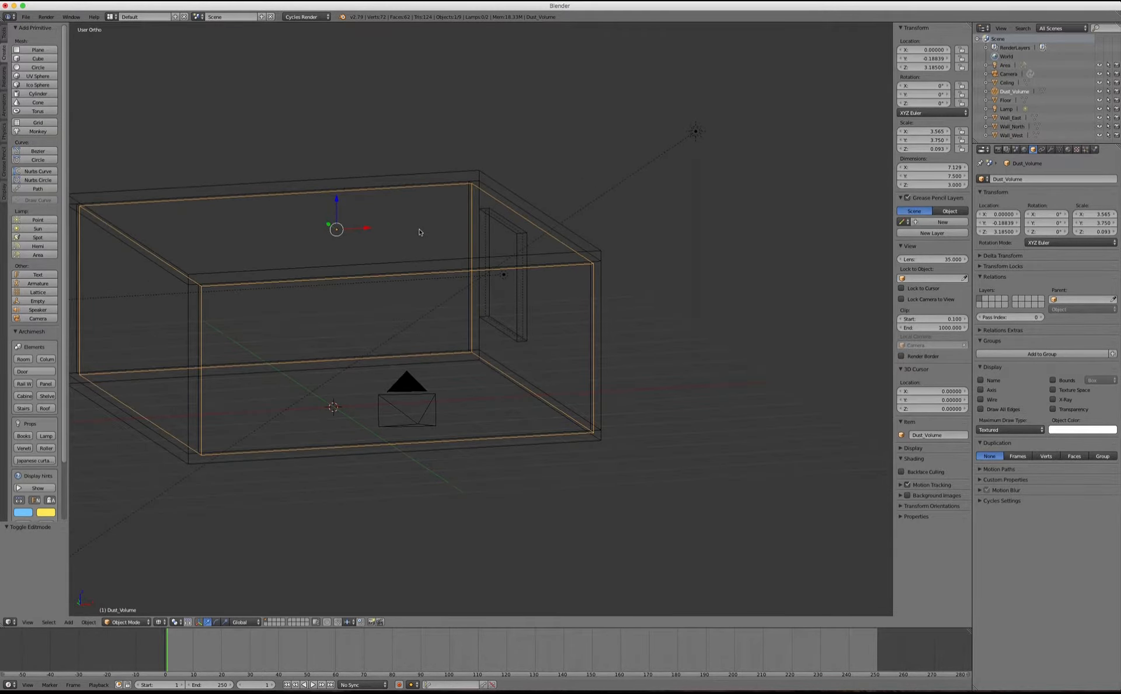
{"action": "key", "text": "z"}
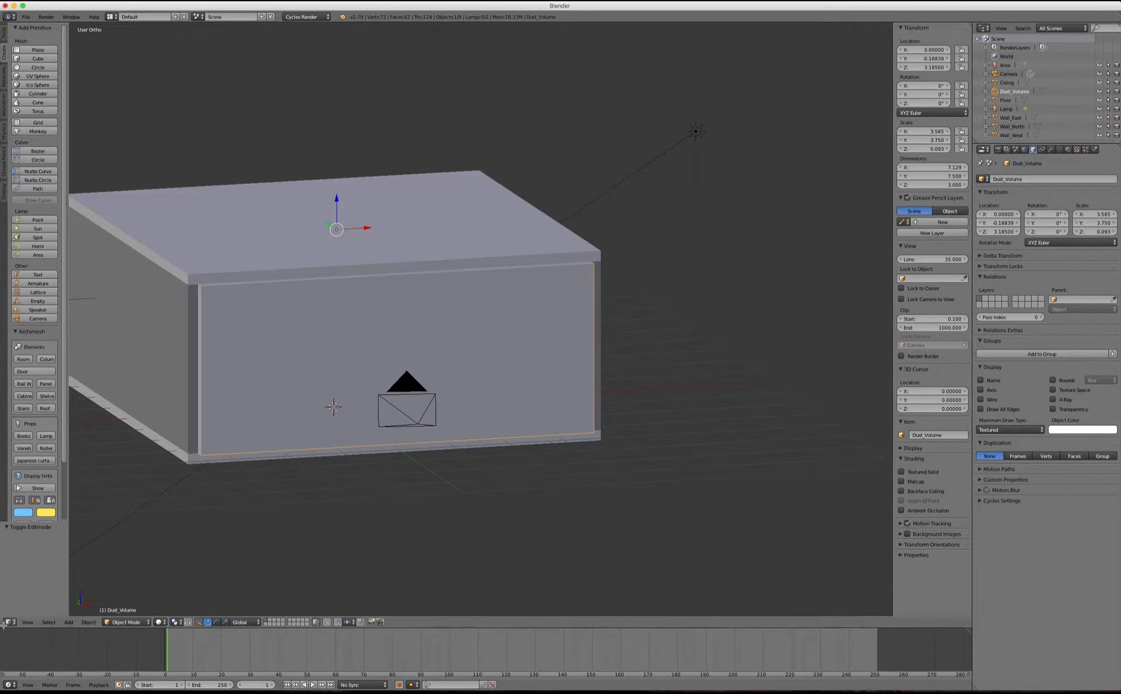
{"action": "left_click_drag", "start_coordinate": [5, 618], "coordinate": [412, 566]}
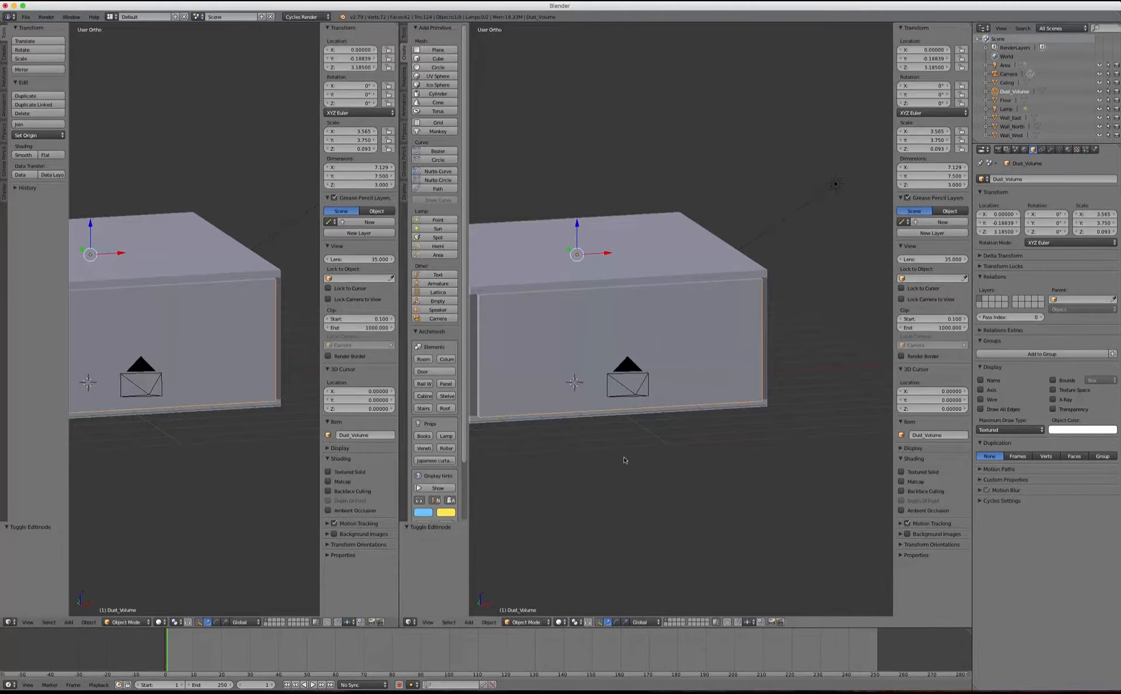
{"action": "key", "text": "KP_0"}
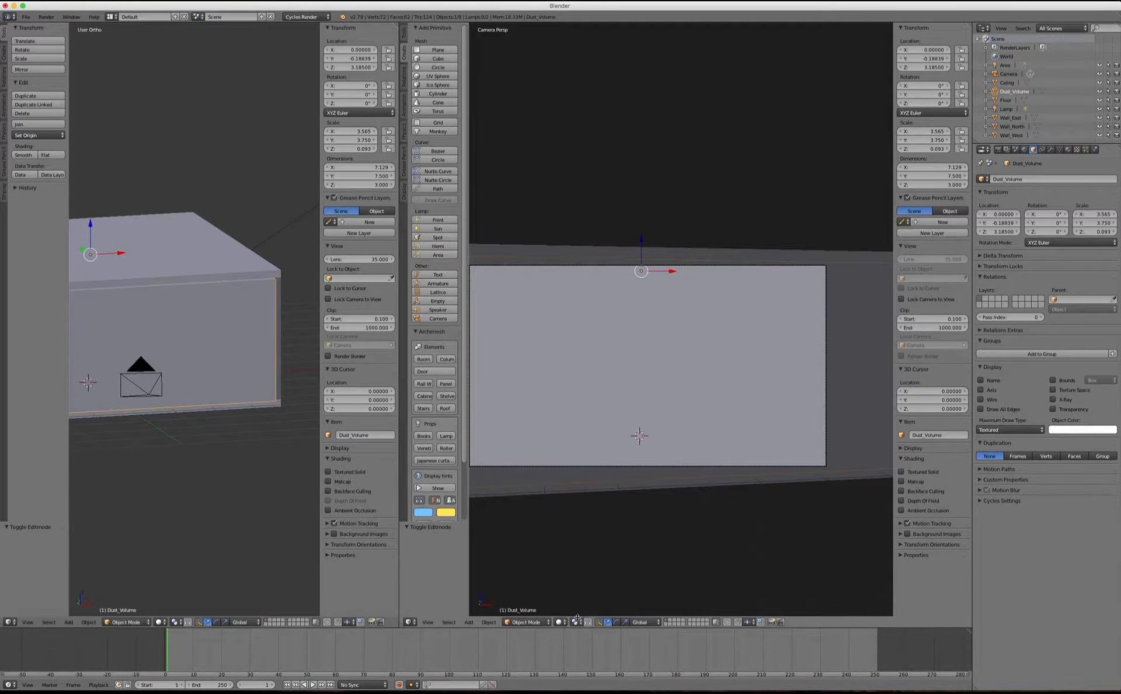
{"action": "left_click", "coordinate": [559, 622]}
{"action": "left_click", "coordinate": [582, 566]}
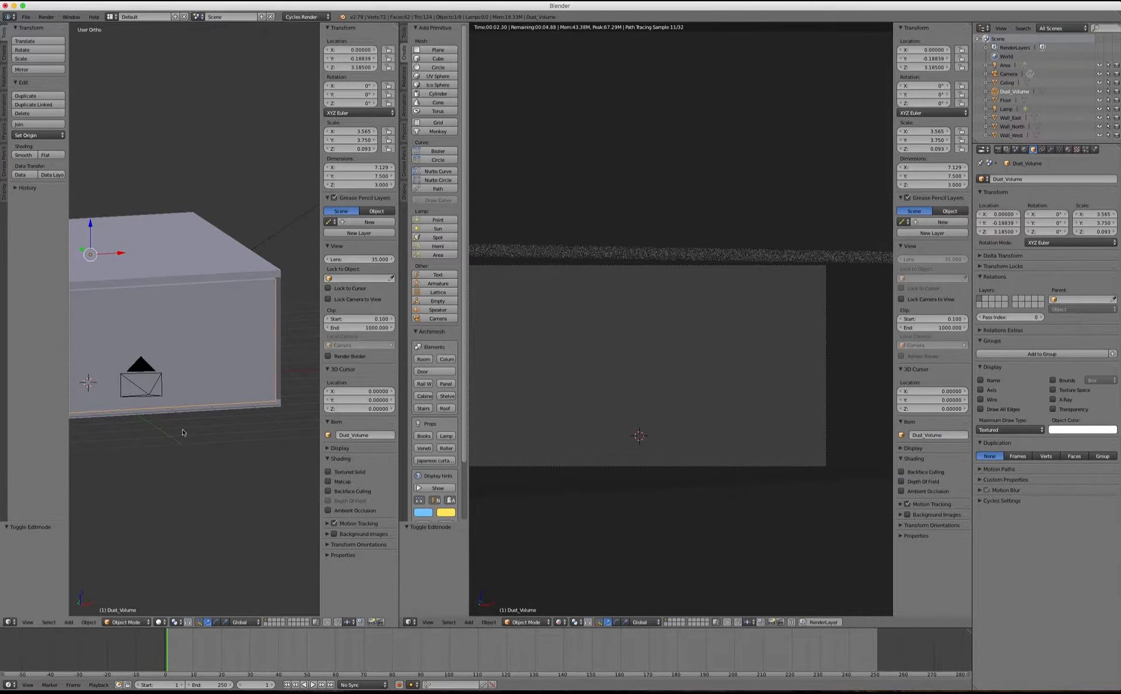
Step: Turn the other 3D area into a Node Editor and change the Dust_Volume material's surface shader to Transparent BSDF
{"action": "left_click", "coordinate": [15, 624]}
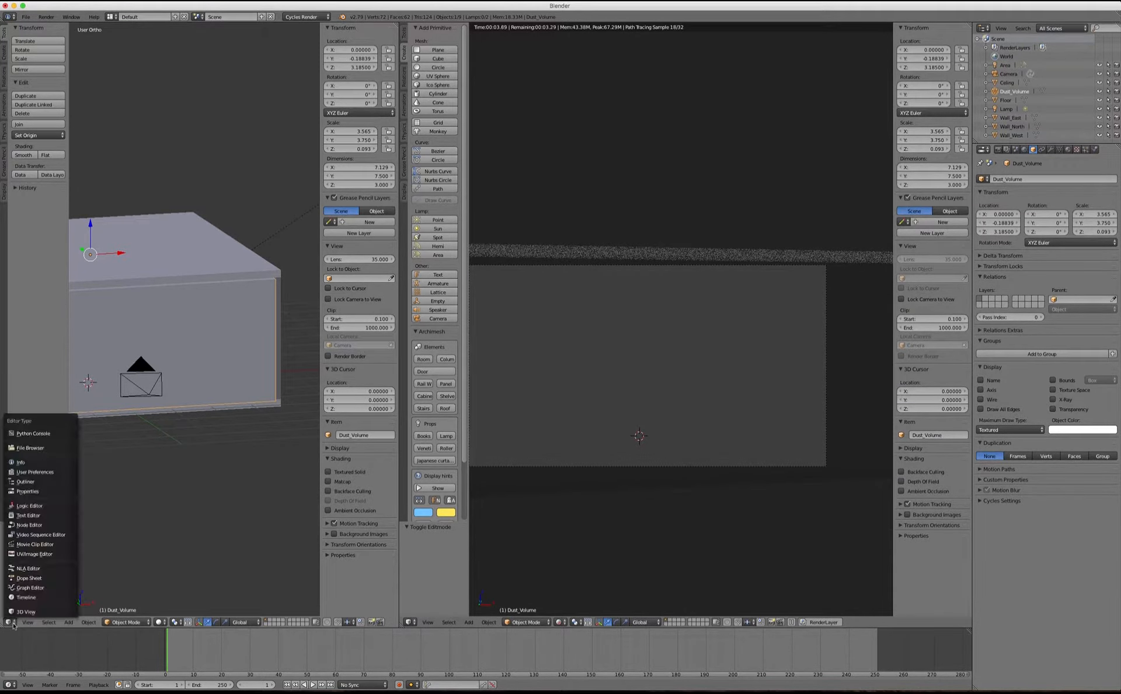
{"action": "left_click", "coordinate": [31, 524]}
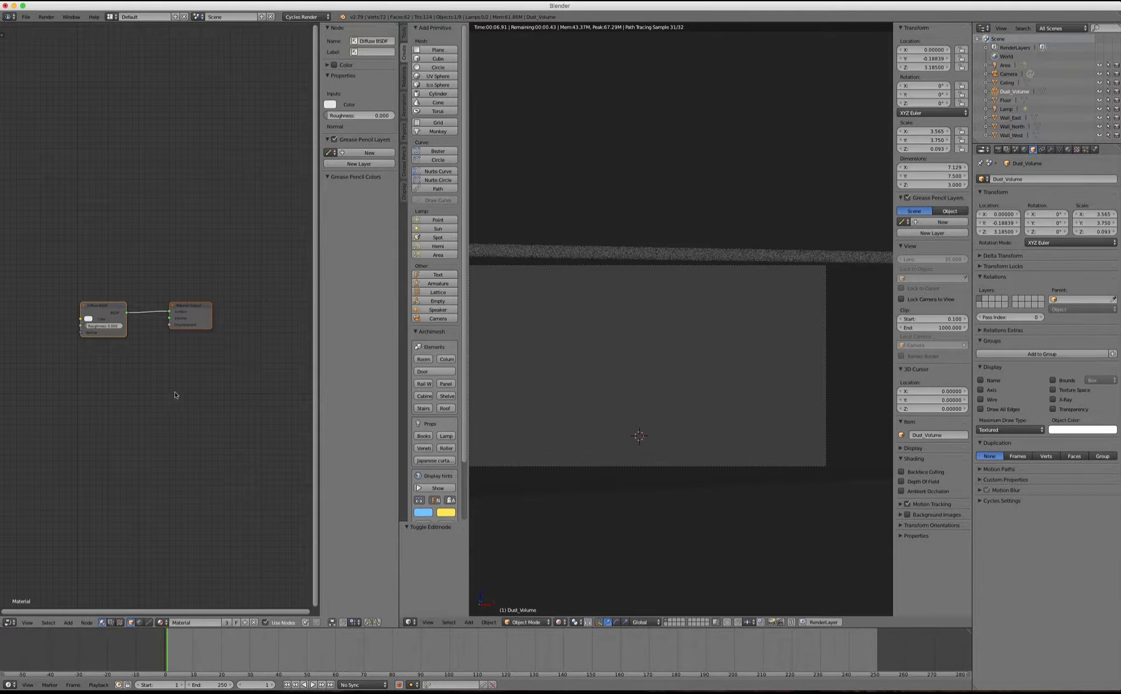
{"action": "left_click", "coordinate": [1068, 150]}
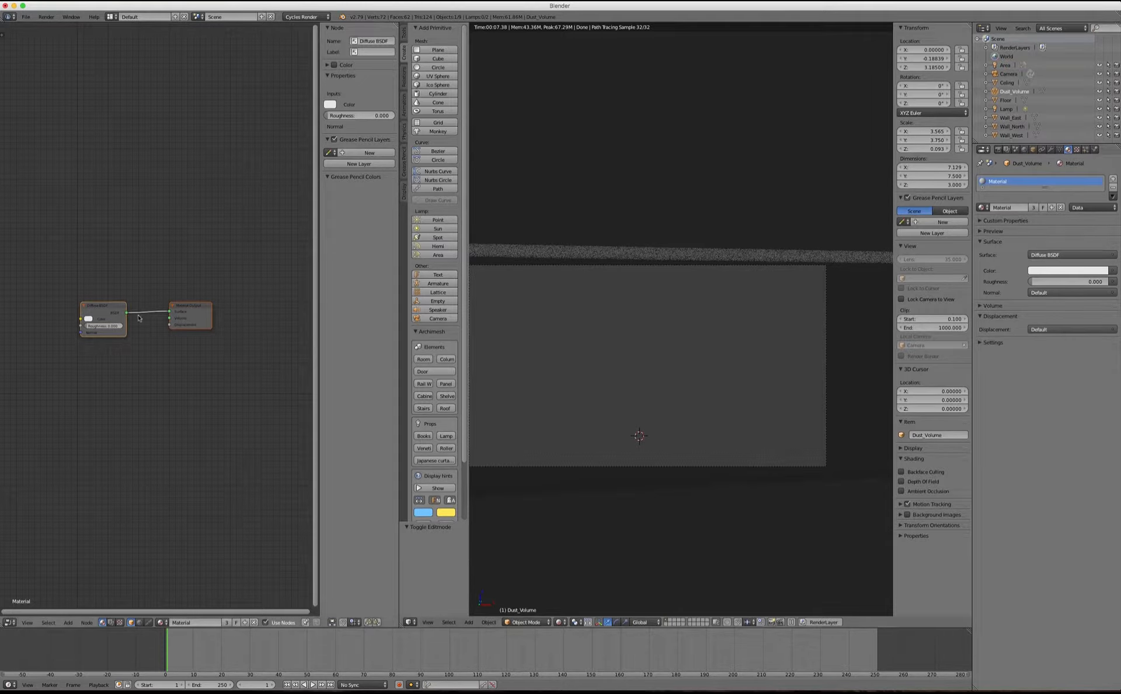
{"action": "left_click", "coordinate": [1062, 254]}
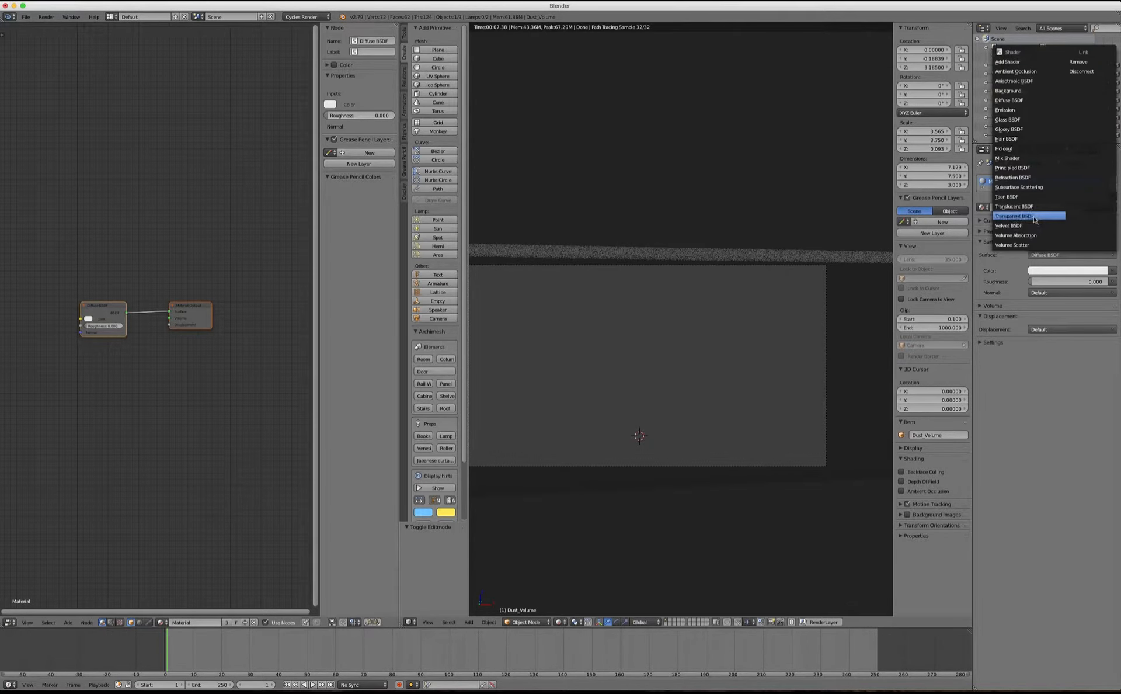
{"action": "left_click", "coordinate": [1016, 216]}
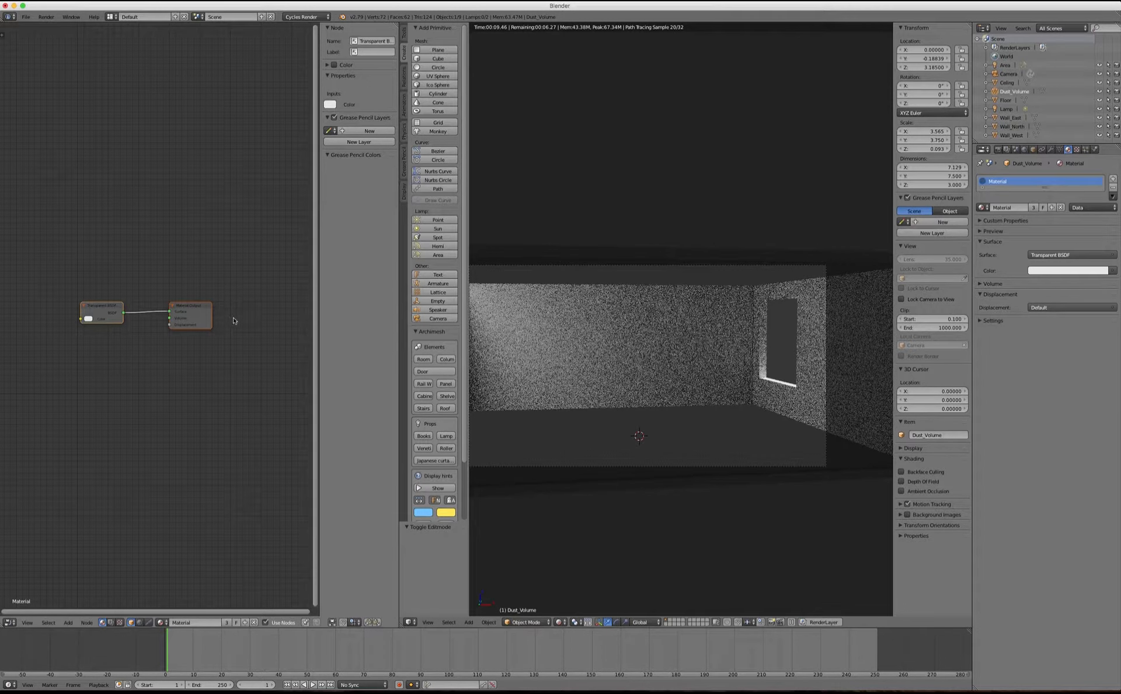
Step: Add a Volume Scatter node below the Transparent BSDF and connect its output to the Material Output's Volume input
{"action": "scroll", "coordinate": [267, 322], "scroll_direction": "down", "scroll_amount": 1}
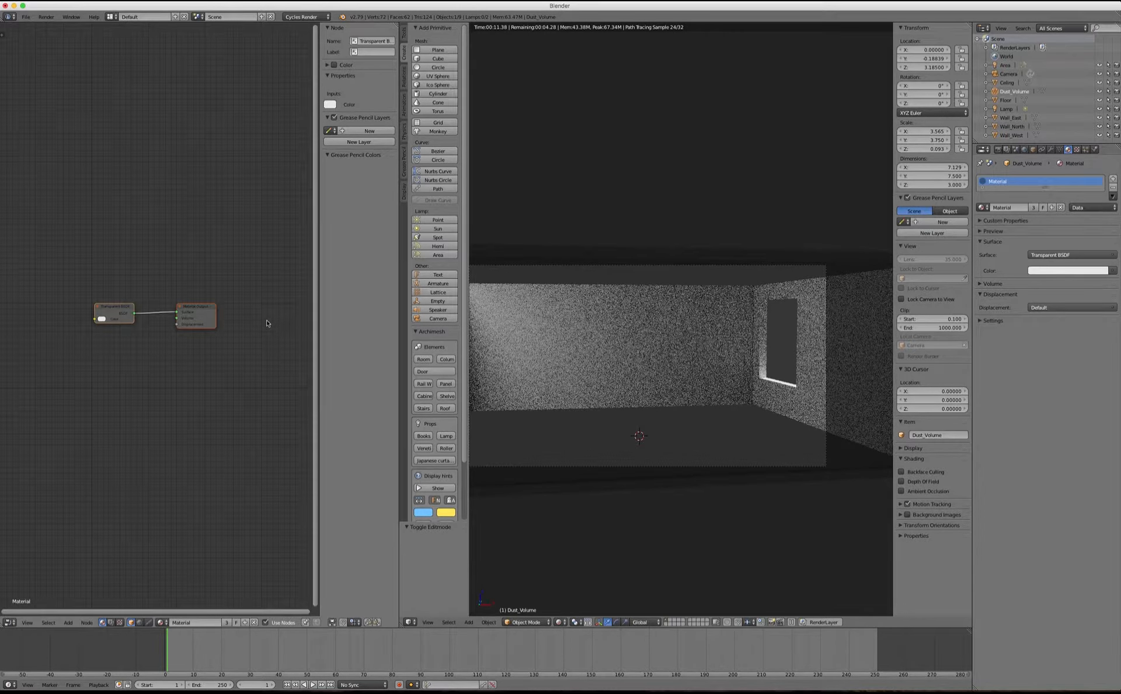
{"action": "scroll", "coordinate": [267, 323], "scroll_direction": "up", "scroll_amount": 1}
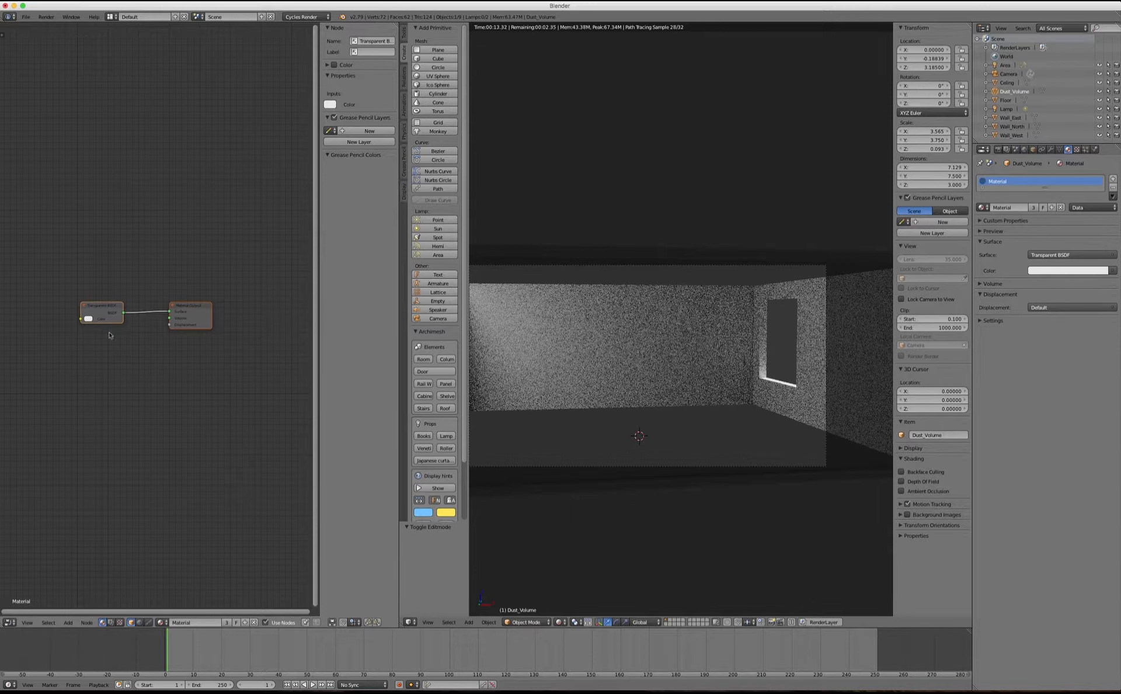
{"action": "scroll", "coordinate": [92, 322], "scroll_direction": "up", "scroll_amount": 1}
{"action": "scroll", "coordinate": [175, 296], "scroll_direction": "down", "scroll_amount": 1}
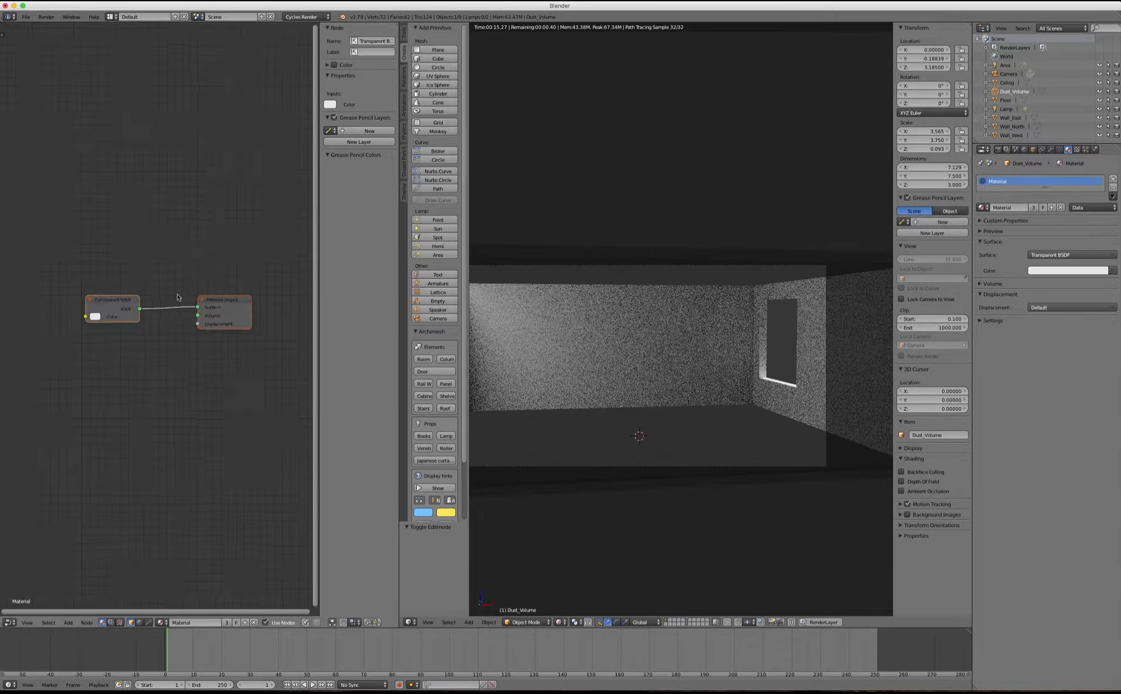
{"action": "left_click", "coordinate": [67, 623]}
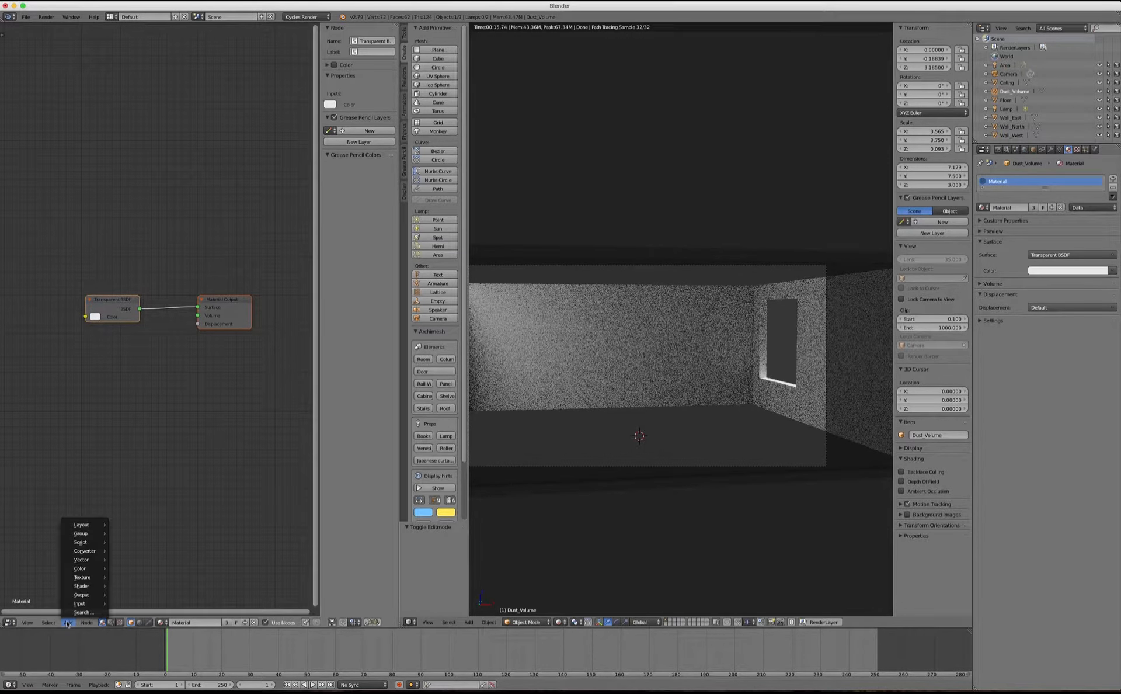
{"action": "mouse_move", "coordinate": [90, 586]}
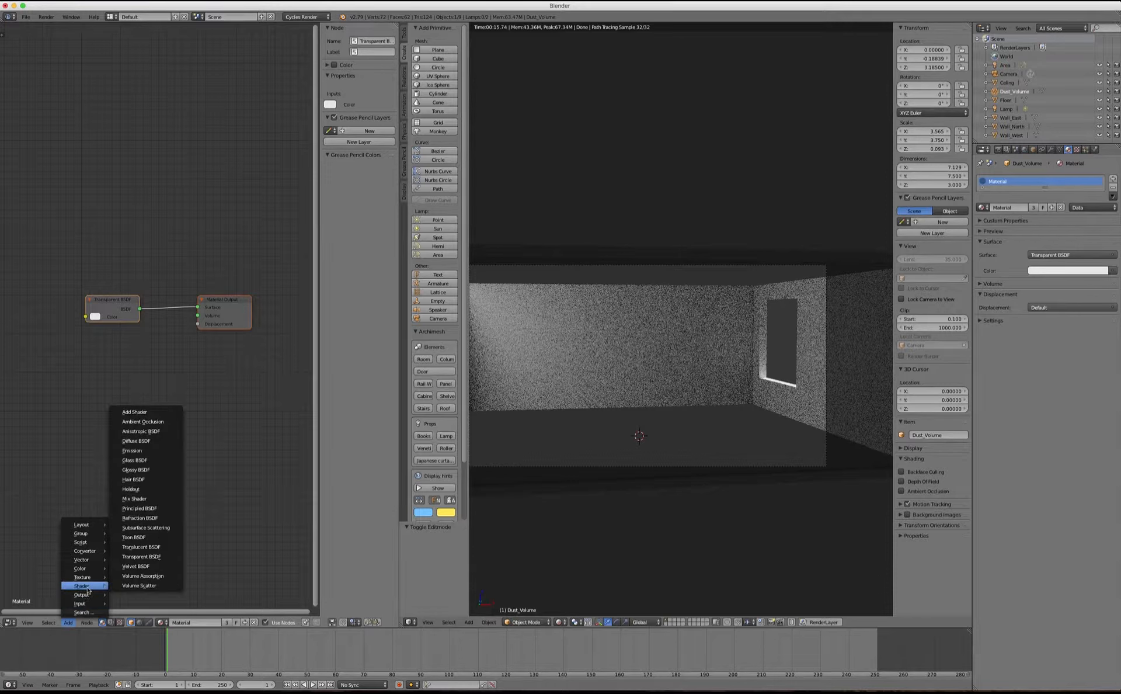
{"action": "left_click", "coordinate": [139, 585]}
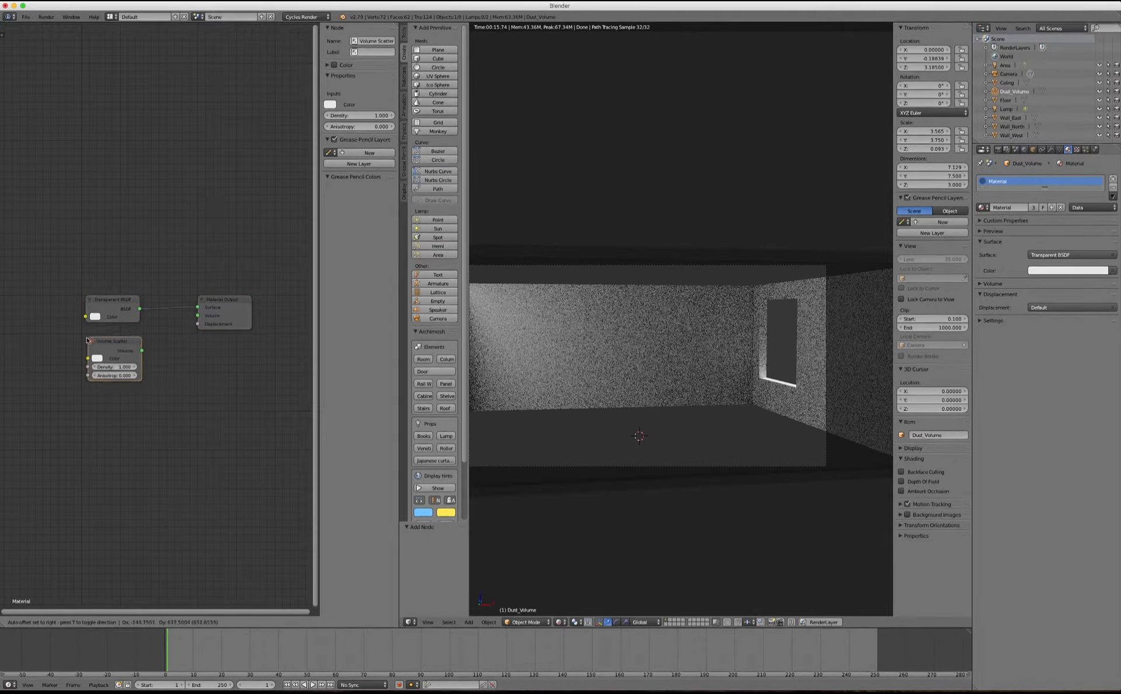
{"action": "left_click", "coordinate": [133, 351]}
{"action": "left_click_drag", "start_coordinate": [138, 359], "coordinate": [203, 318]}
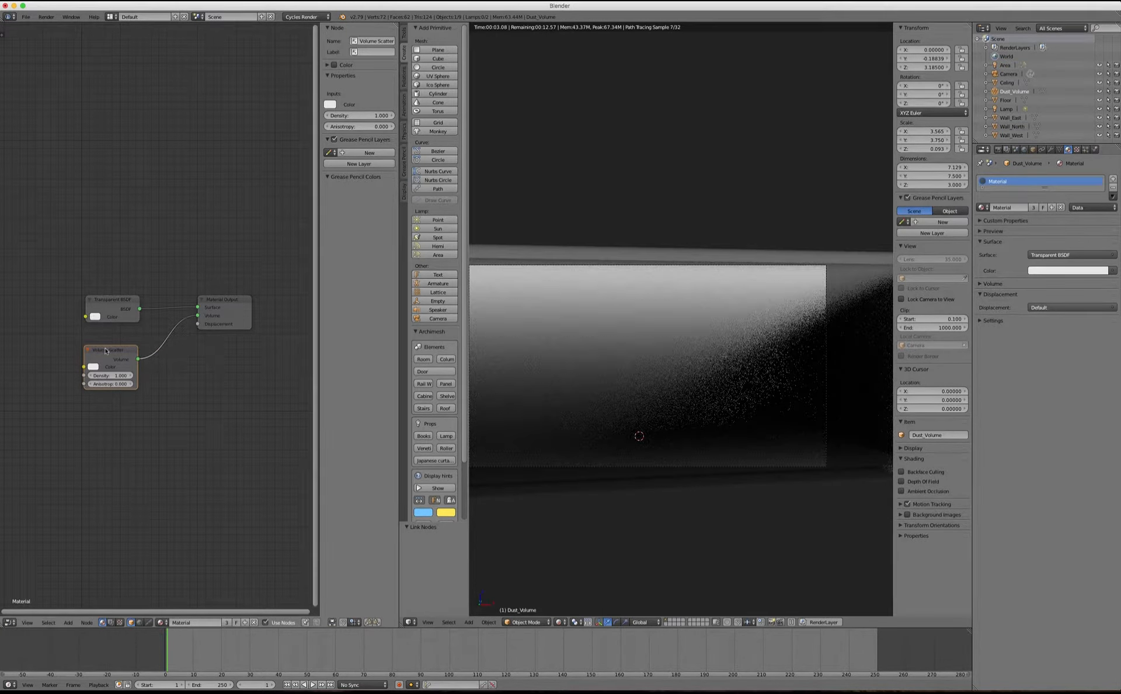
{"action": "left_click_drag", "start_coordinate": [105, 351], "coordinate": [109, 340]}
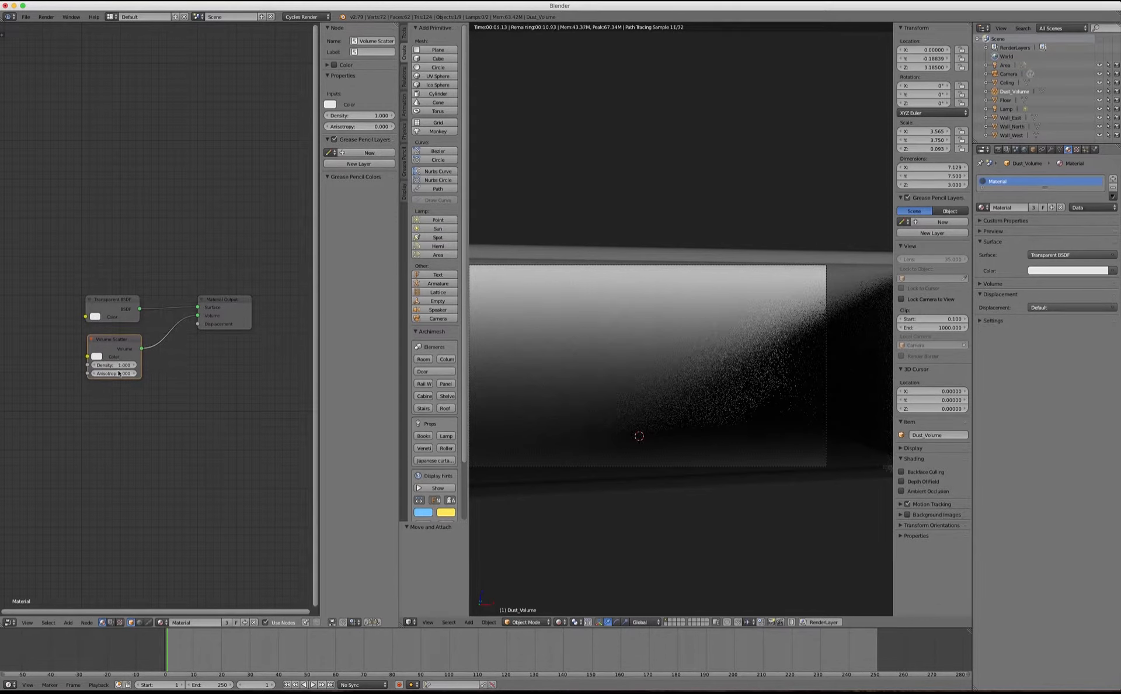
Step: Set the Volume Scatter node's density to 0.025
{"action": "left_click", "coordinate": [117, 364]}
{"action": "type", "text": "0.025"}
{"action": "key", "text": "Return"}
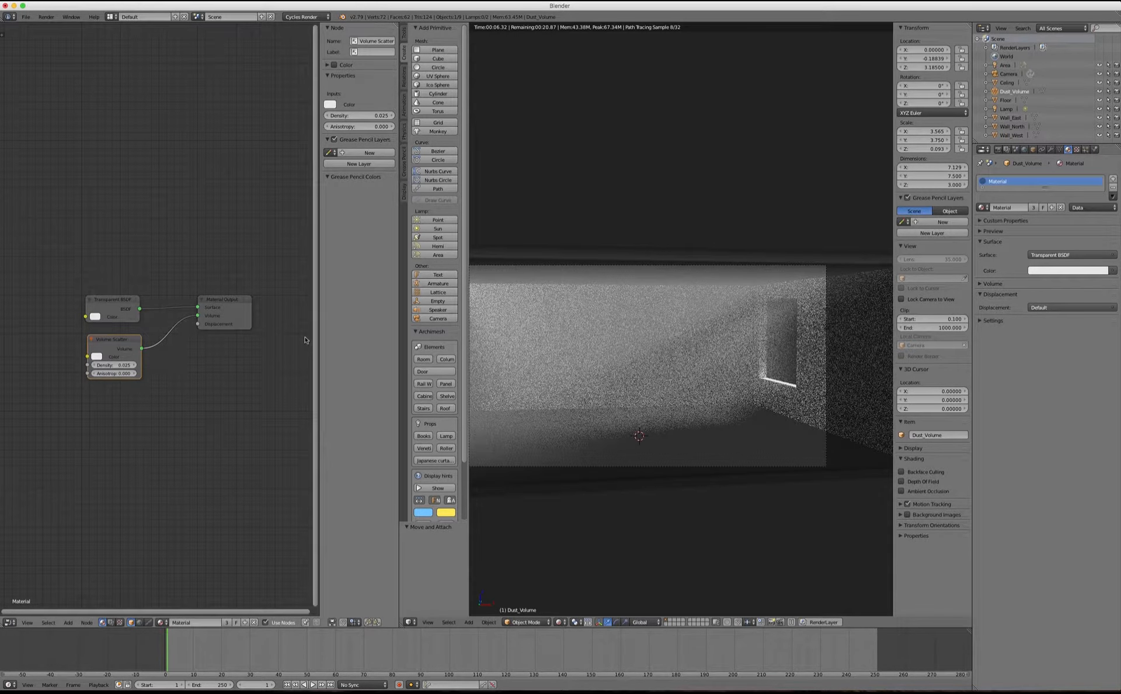
Step: Reduce the Volume Scatter density to 0.01 and move the Transparent BSDF node farther above it
{"action": "scroll", "coordinate": [105, 363], "scroll_direction": "up", "scroll_amount": 5}
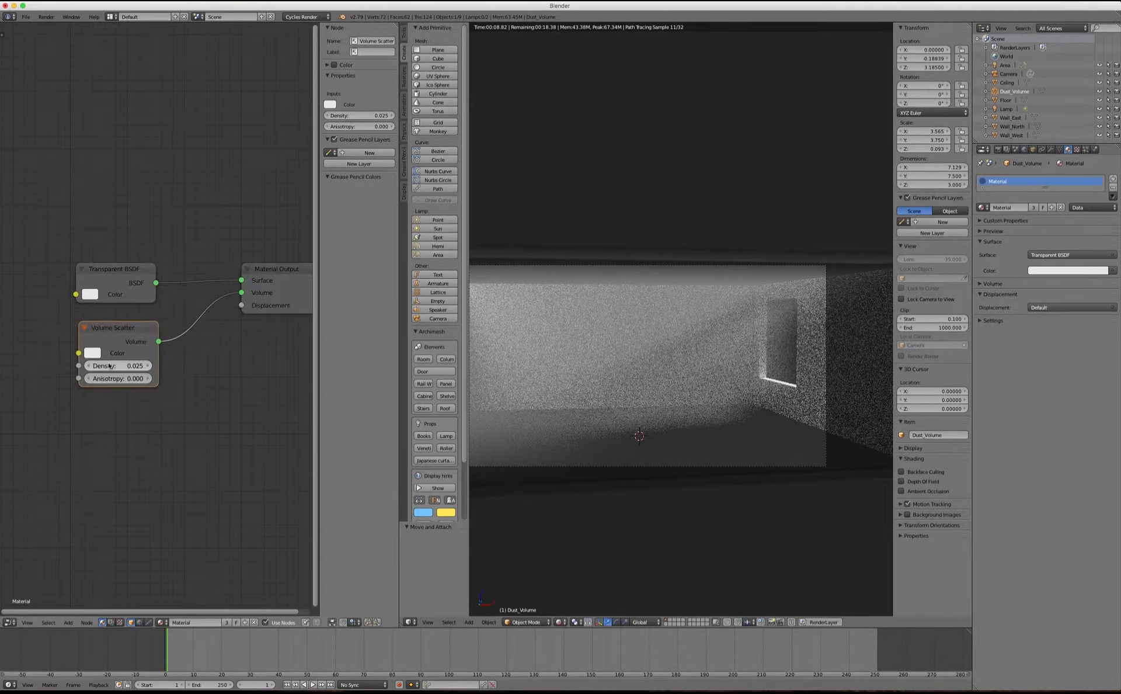
{"action": "left_click", "coordinate": [152, 369]}
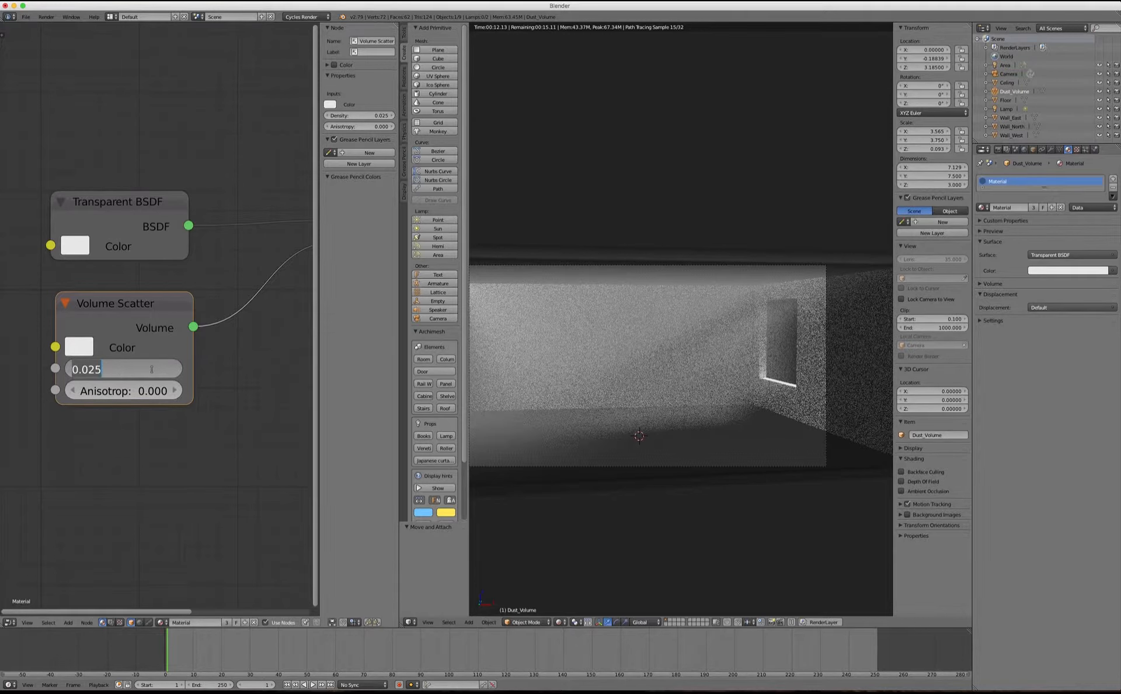
{"action": "type", "text": "0.01"}
{"action": "key", "text": "Return"}
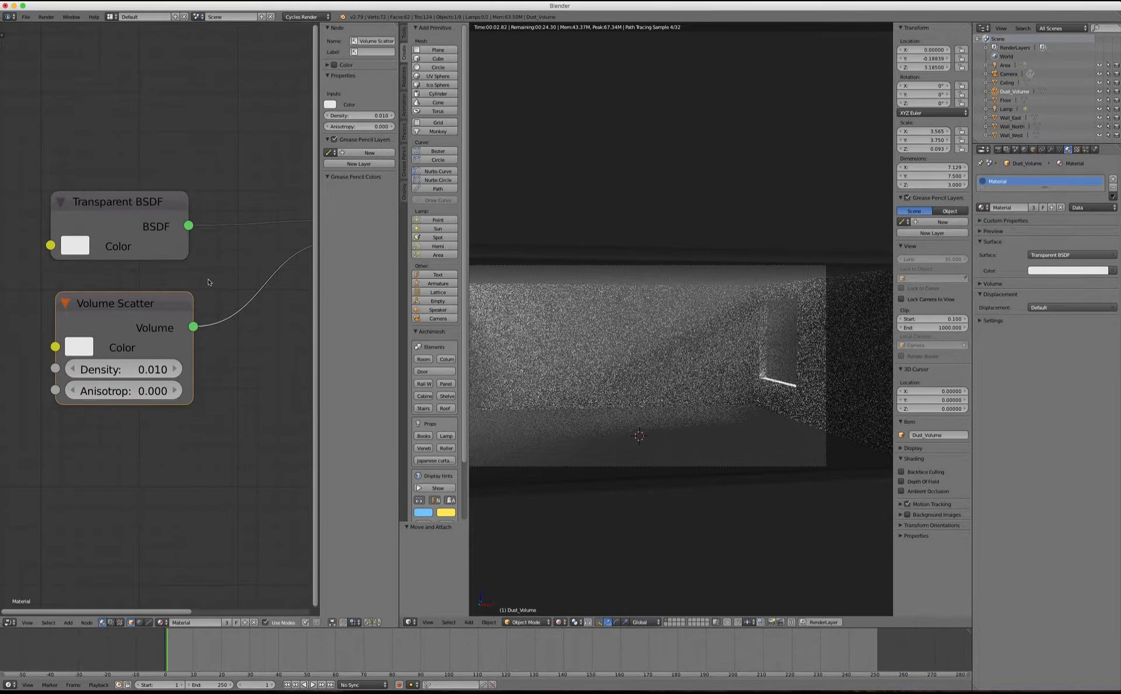
{"action": "scroll", "coordinate": [77, 304], "scroll_direction": "down", "scroll_amount": 2}
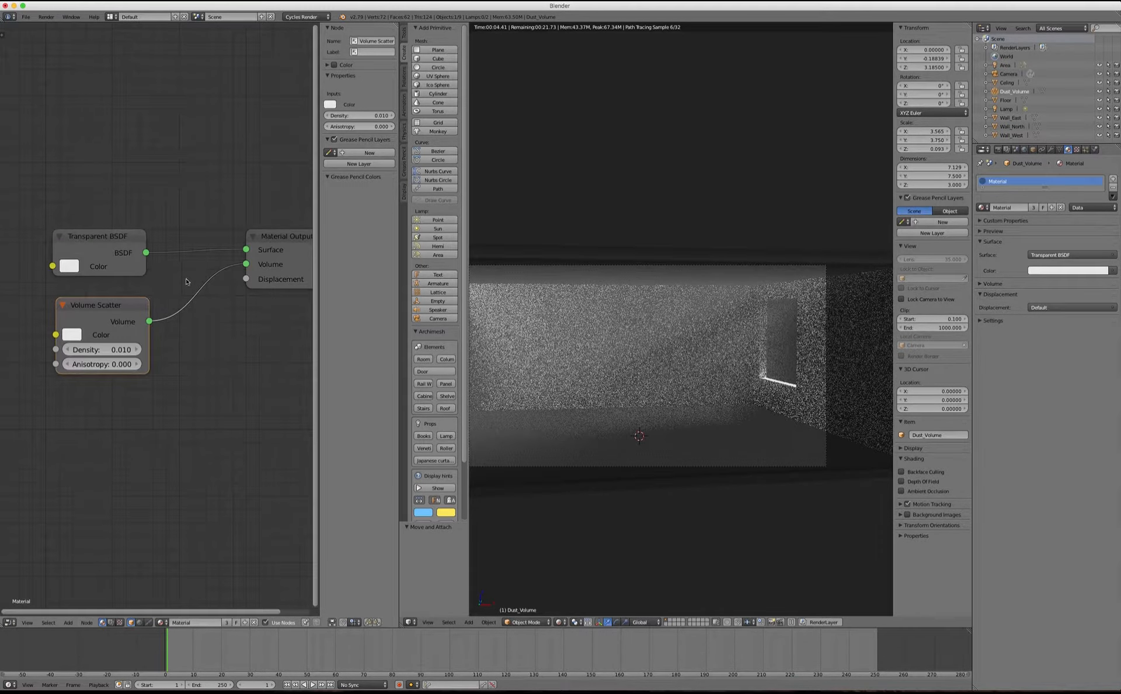
{"action": "left_click_drag", "start_coordinate": [95, 241], "coordinate": [98, 217]}
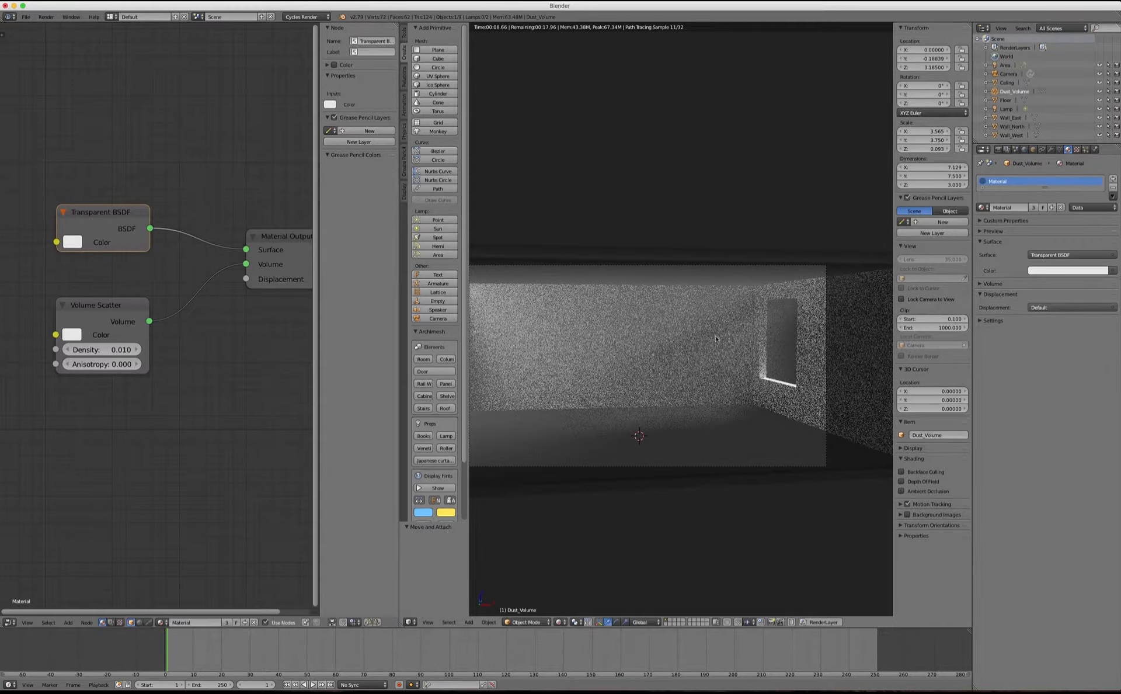
{"action": "scroll", "coordinate": [682, 451], "scroll_direction": "up", "scroll_amount": 3}
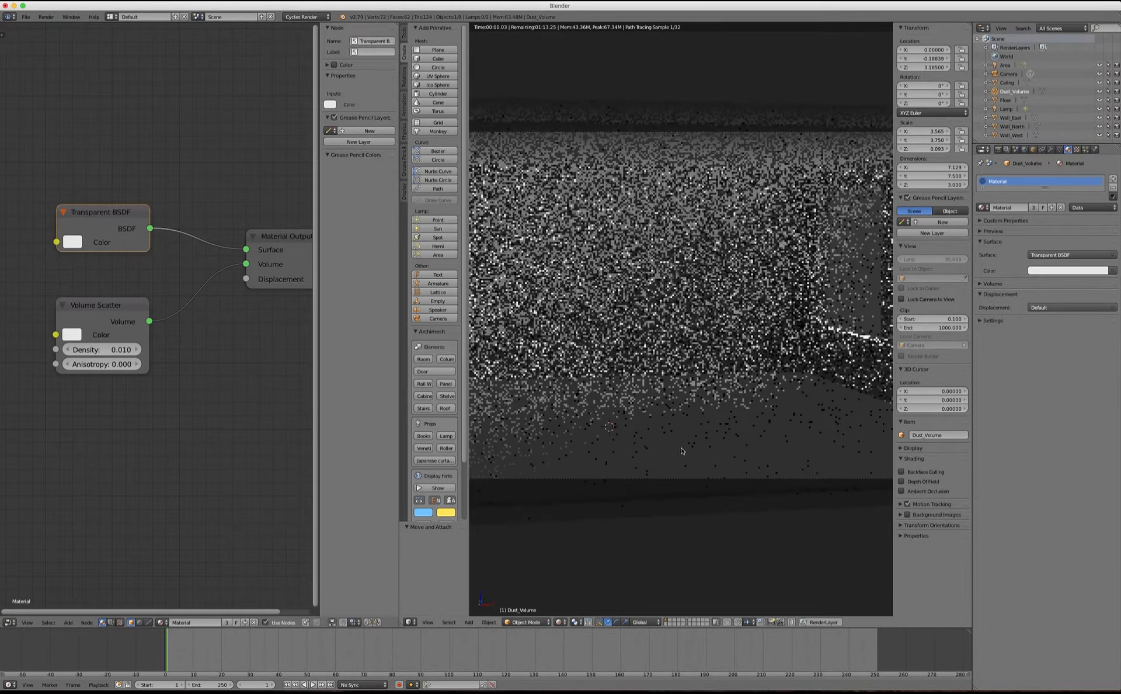
{"action": "scroll", "coordinate": [683, 451], "scroll_direction": "down", "scroll_amount": 3}
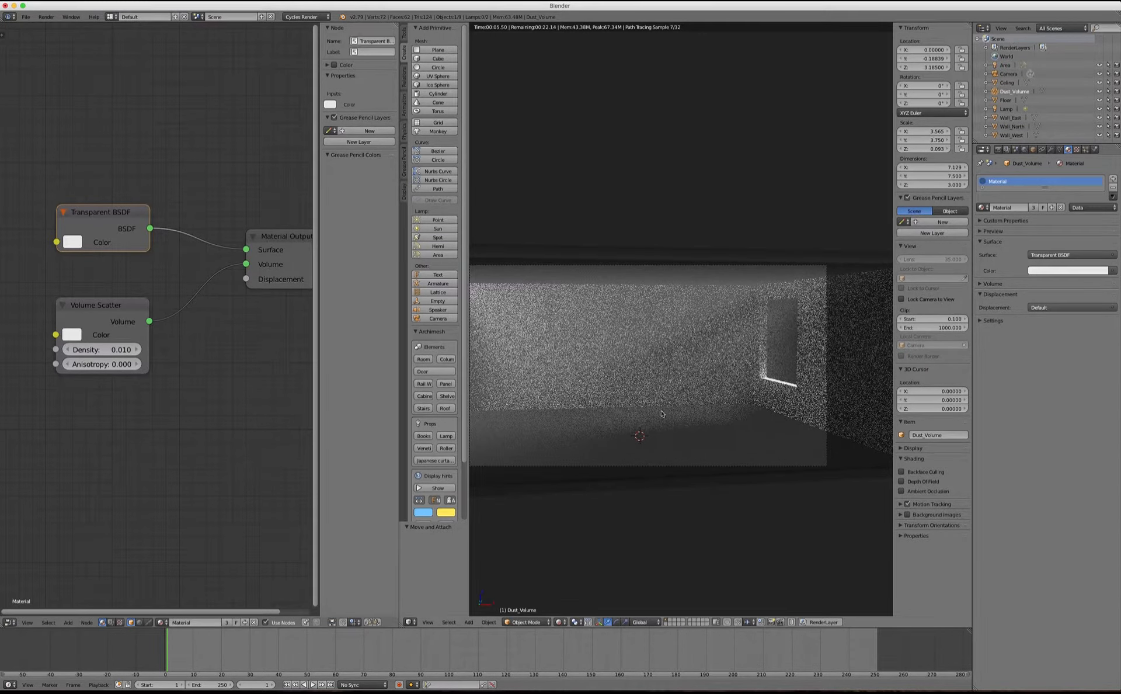
Step: Return the node area to a 3D view and show the room's lower corner in wireframe from the front
{"action": "left_click", "coordinate": [9, 622]}
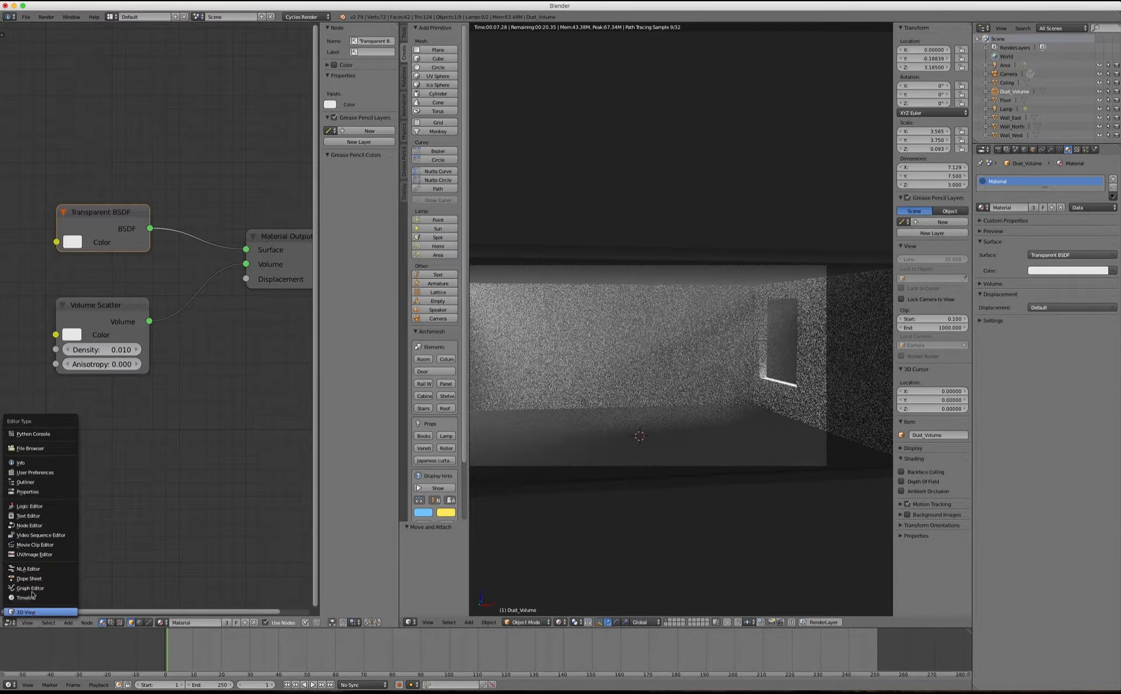
{"action": "left_click", "coordinate": [26, 612]}
{"action": "middle_click_drag", "start_coordinate": [101, 326], "coordinate": [145, 335], "text": "shift"}
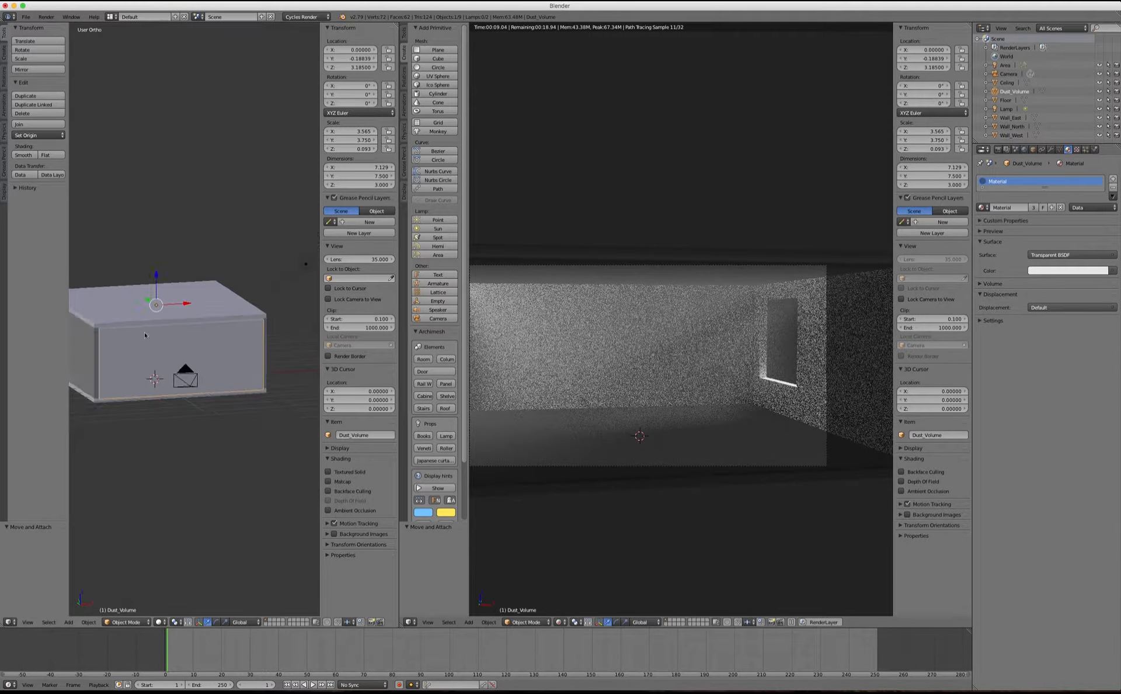
{"action": "scroll", "coordinate": [144, 334], "scroll_direction": "up", "scroll_amount": 4}
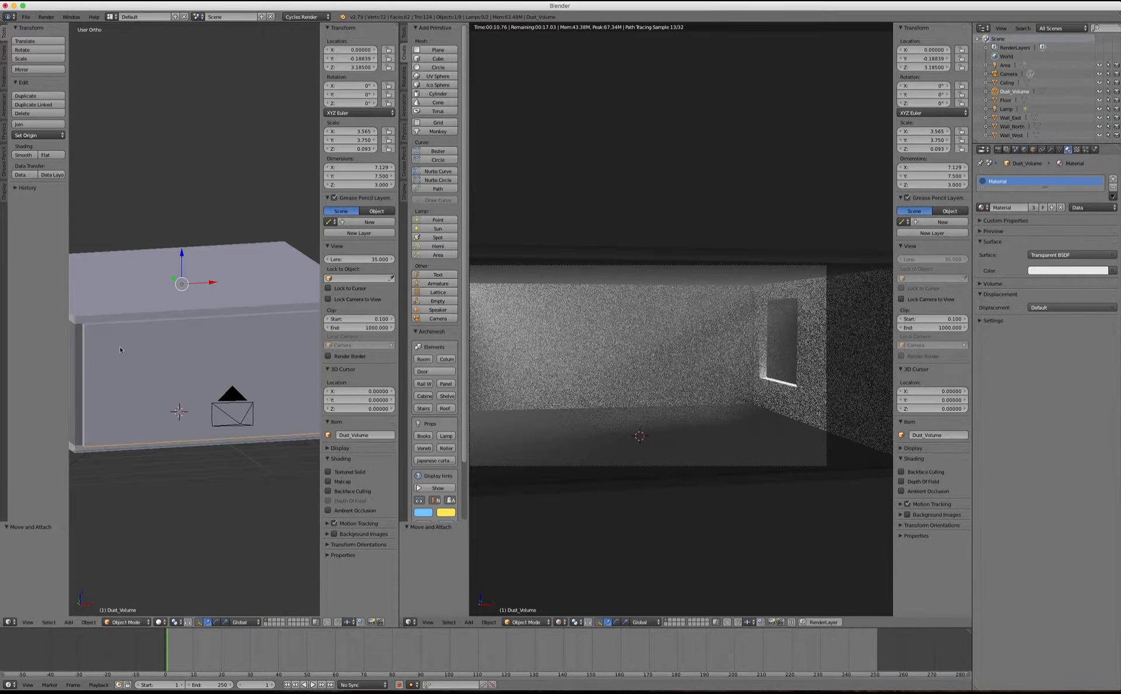
{"action": "key", "text": "KP_1"}
{"action": "key", "text": "z"}
{"action": "scroll", "coordinate": [231, 396], "scroll_direction": "up", "scroll_amount": 6}
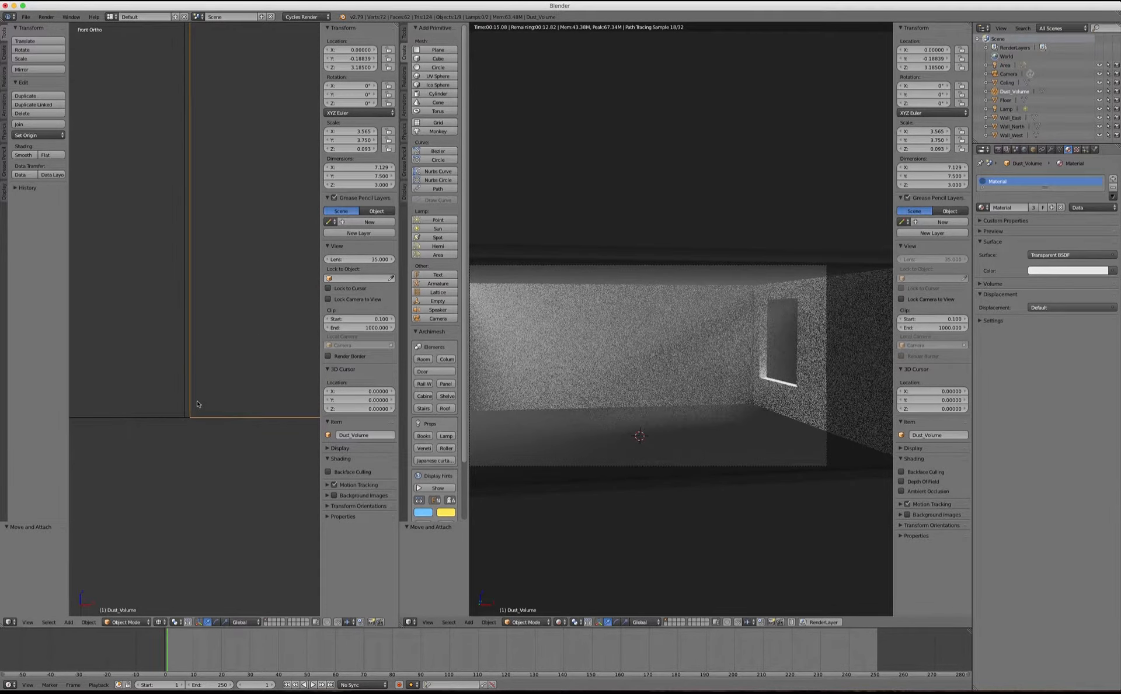
Step: Box-select the bottom vertices of Dust_Volume in Edit Mode and move them slightly to line up with the floor surface
{"action": "scroll", "coordinate": [175, 405], "scroll_direction": "down", "scroll_amount": 3}
{"action": "key", "text": "Tab"}
{"action": "scroll", "coordinate": [139, 400], "scroll_direction": "down", "scroll_amount": 2}
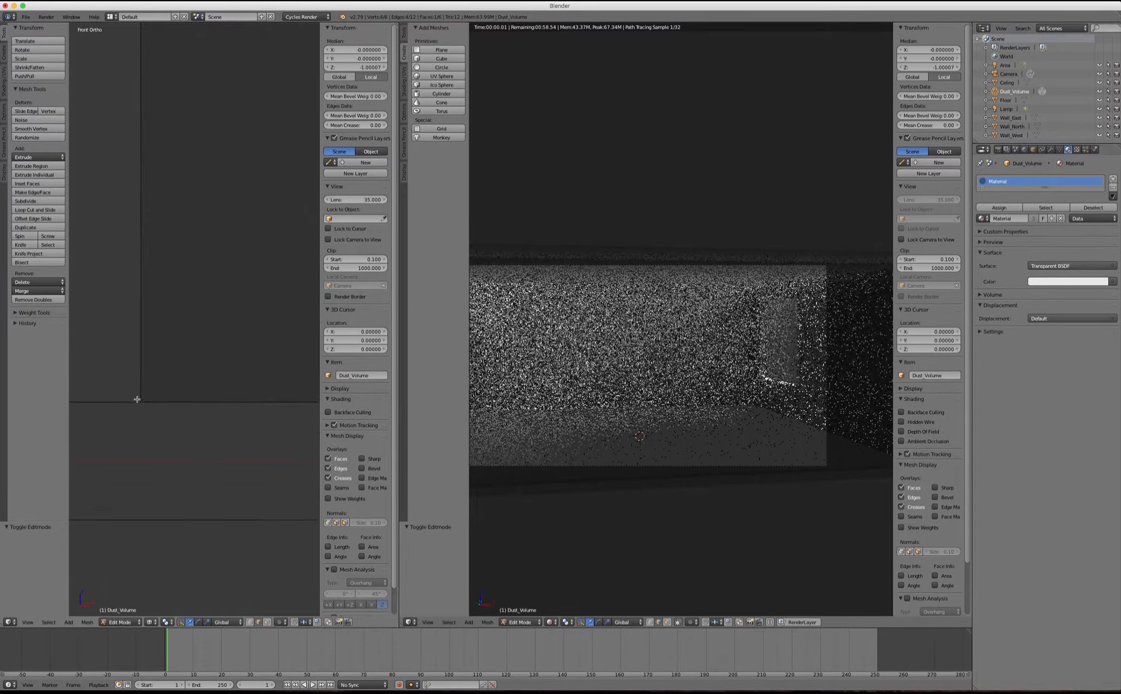
{"action": "scroll", "coordinate": [136, 399], "scroll_direction": "down", "scroll_amount": 4}
{"action": "key", "text": "a"}
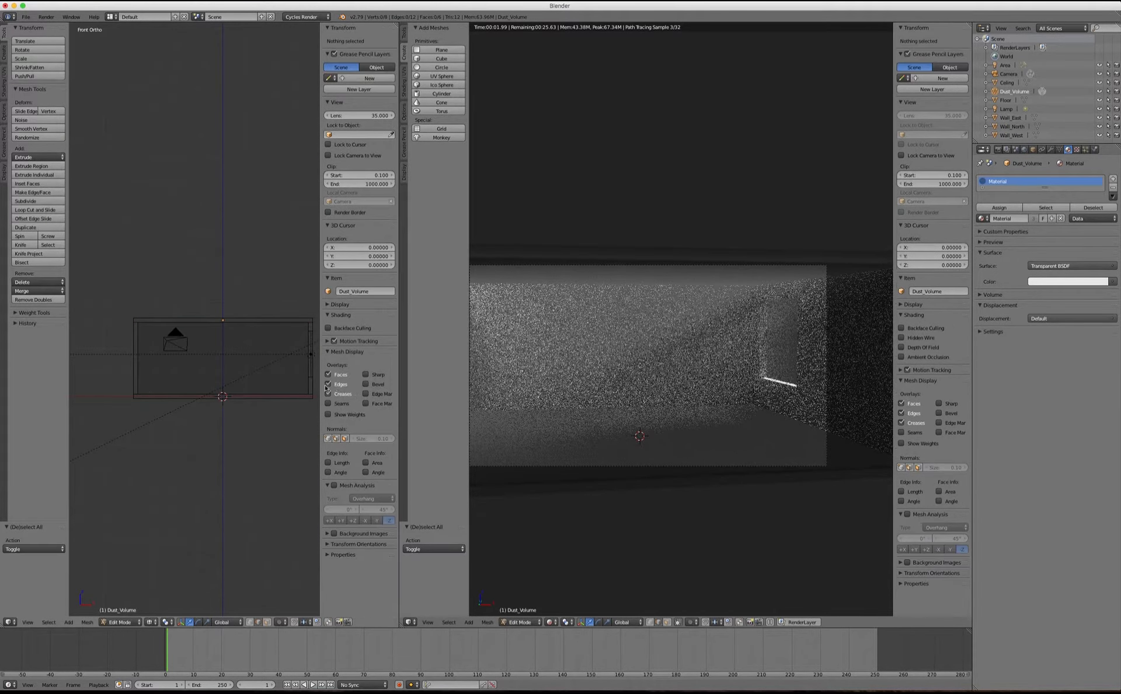
{"action": "key", "text": "b"}
{"action": "left_click_drag", "start_coordinate": [317, 387], "coordinate": [120, 417]}
{"action": "scroll", "coordinate": [139, 395], "scroll_direction": "up", "scroll_amount": 14}
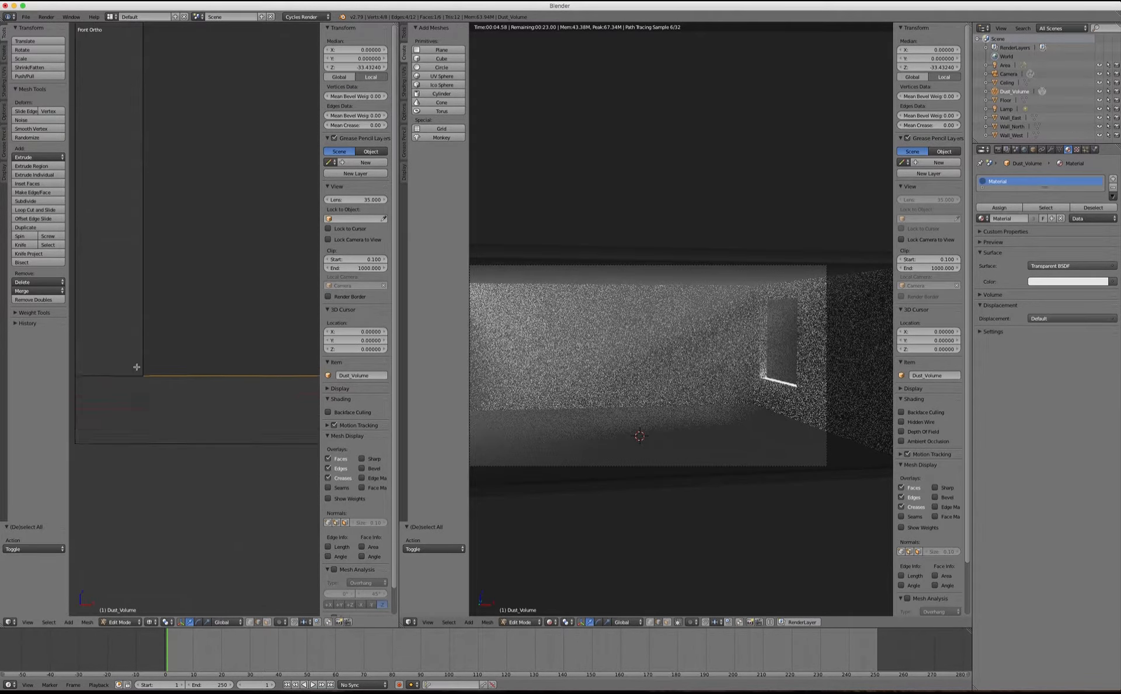
{"action": "scroll", "coordinate": [140, 371], "scroll_direction": "up", "scroll_amount": 8}
{"action": "scroll", "coordinate": [217, 418], "scroll_direction": "up", "scroll_amount": 10}
{"action": "scroll", "coordinate": [193, 338], "scroll_direction": "up", "scroll_amount": 1}
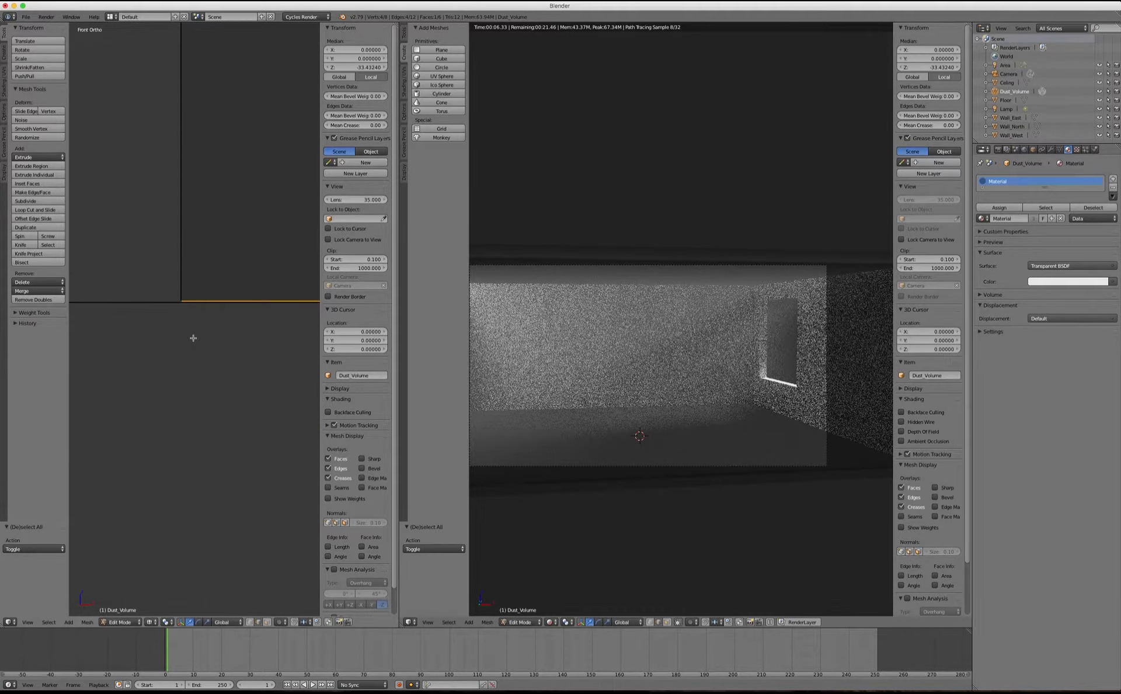
{"action": "key", "text": "g"}
{"action": "left_click", "coordinate": [193, 333]}
{"action": "key", "text": "Tab"}
Step: Lower the bottom vertices of Dust_Volume by about 0.001 along Z and return to Object Mode
{"action": "scroll", "coordinate": [182, 379], "scroll_direction": "down", "scroll_amount": 8}
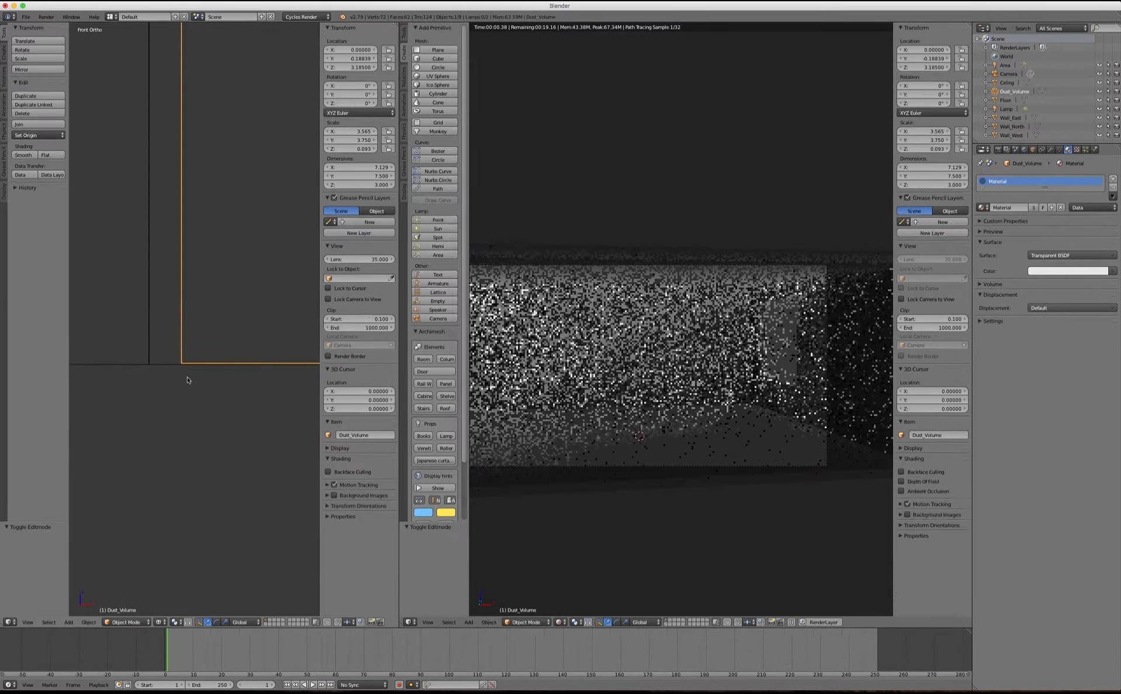
{"action": "scroll", "coordinate": [166, 391], "scroll_direction": "down", "scroll_amount": 14}
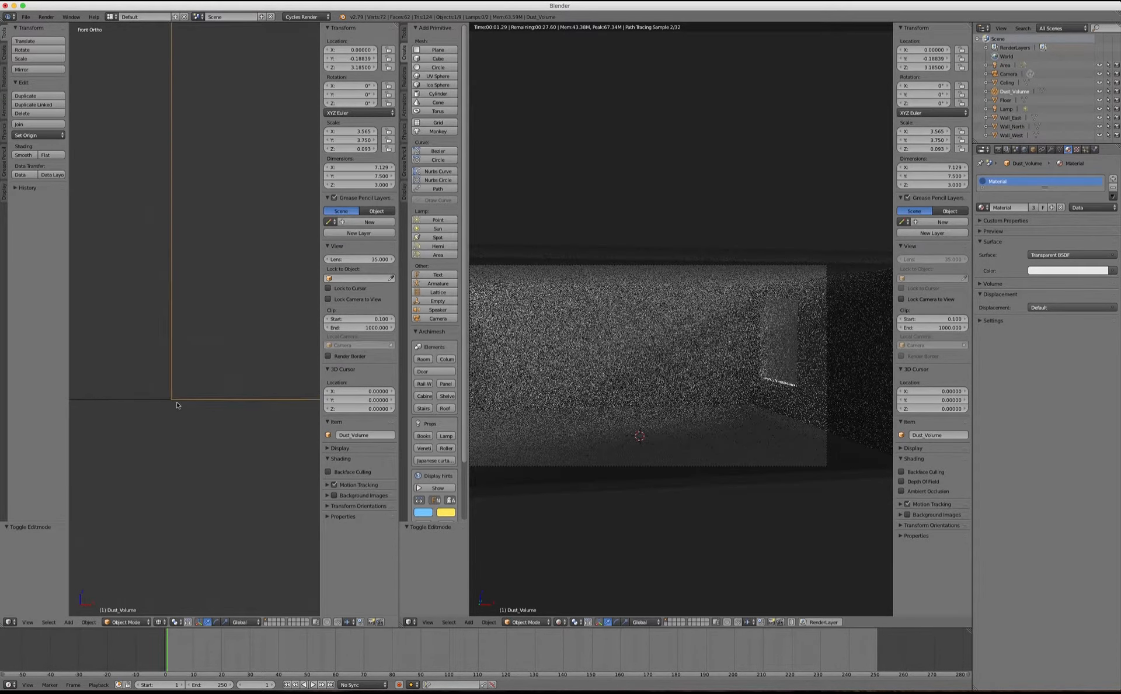
{"action": "scroll", "coordinate": [169, 404], "scroll_direction": "down", "scroll_amount": 6}
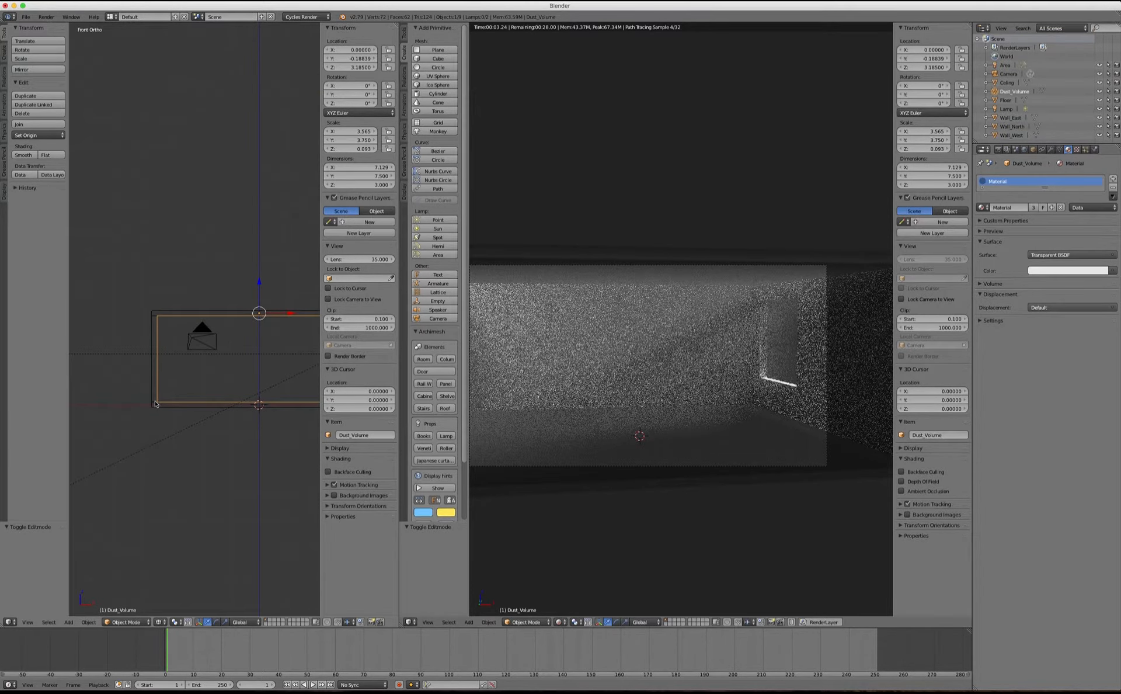
{"action": "scroll", "coordinate": [155, 403], "scroll_direction": "down", "scroll_amount": 2}
{"action": "scroll", "coordinate": [155, 403], "scroll_direction": "up", "scroll_amount": 8}
{"action": "scroll", "coordinate": [230, 403], "scroll_direction": "down", "scroll_amount": 3}
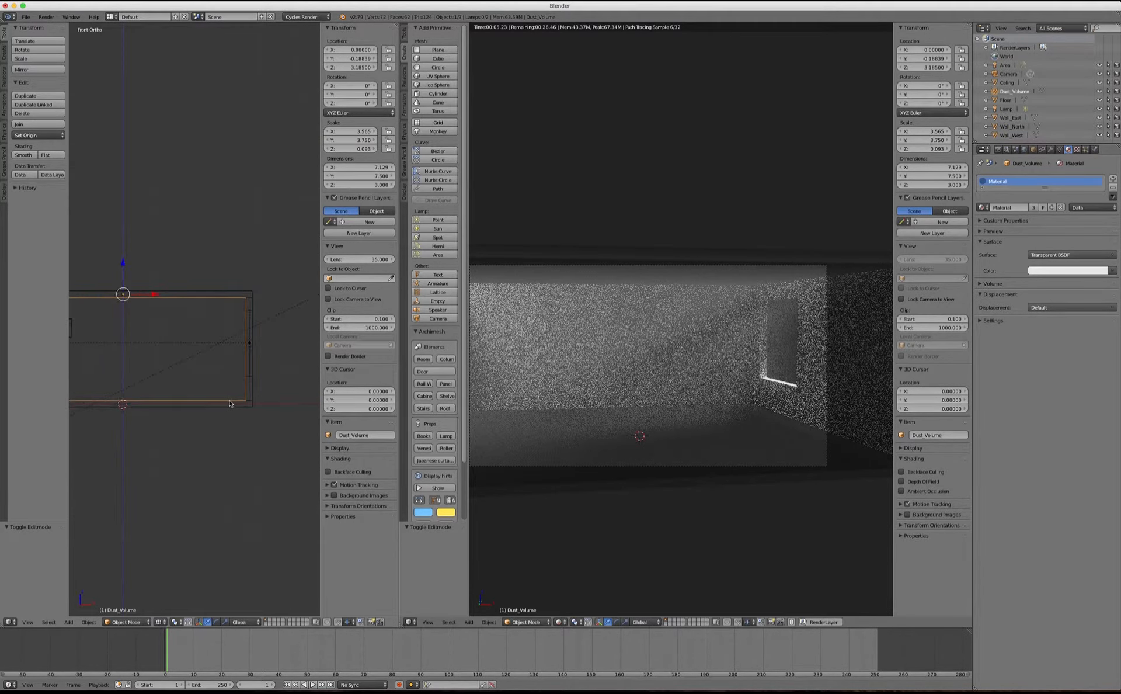
{"action": "key", "text": "Tab"}
{"action": "scroll", "coordinate": [258, 376], "scroll_direction": "up", "scroll_amount": 5}
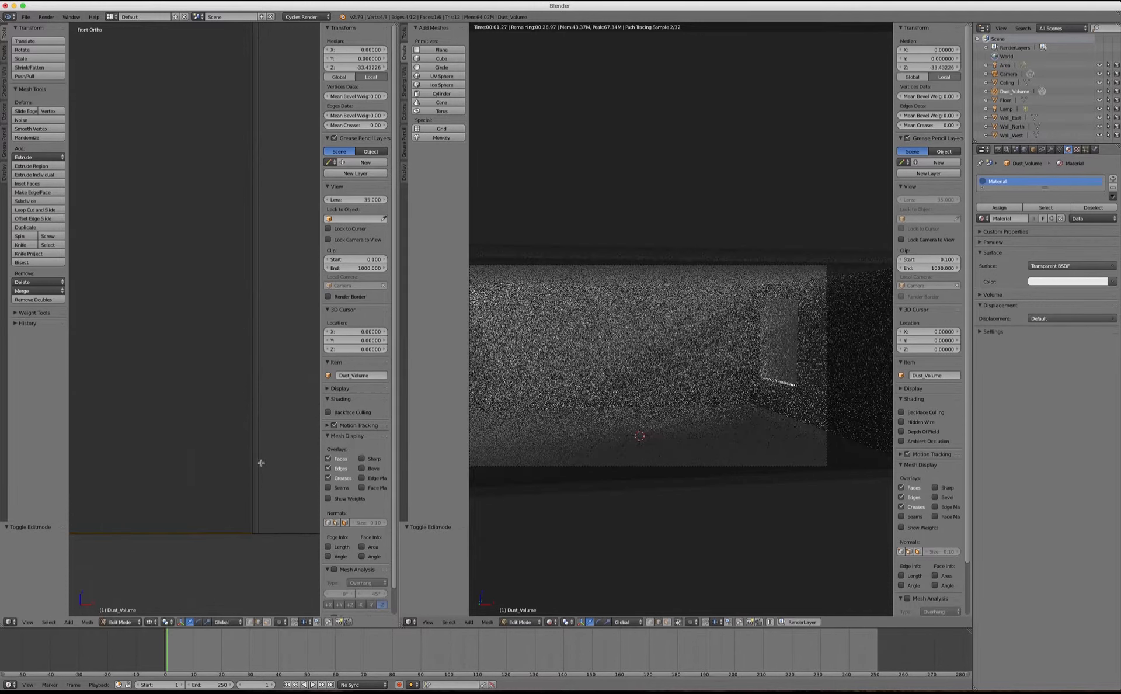
{"action": "key", "text": "g"}
{"action": "key", "text": "z"}
{"action": "left_click", "coordinate": [261, 474]}
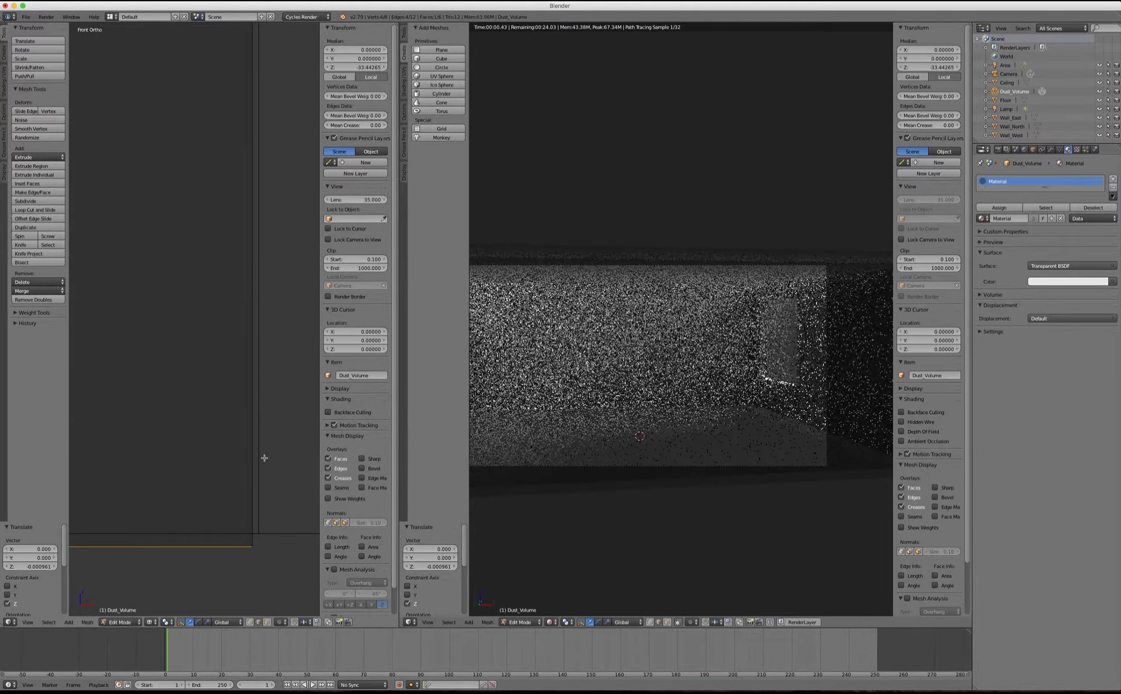
{"action": "scroll", "coordinate": [266, 456], "scroll_direction": "down", "scroll_amount": 3}
{"action": "key", "text": "Tab"}
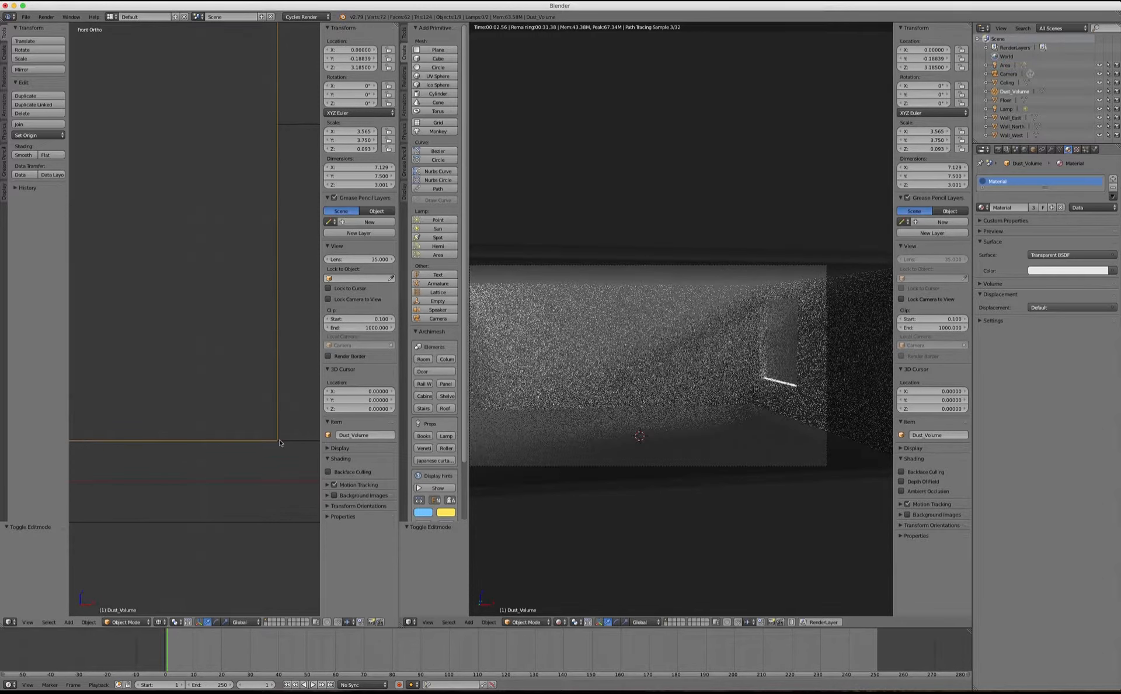
Step: Check the Dust_Volume edges against the room and switch the wireframe area to the Node Editor
{"action": "scroll", "coordinate": [281, 447], "scroll_direction": "down", "scroll_amount": 6}
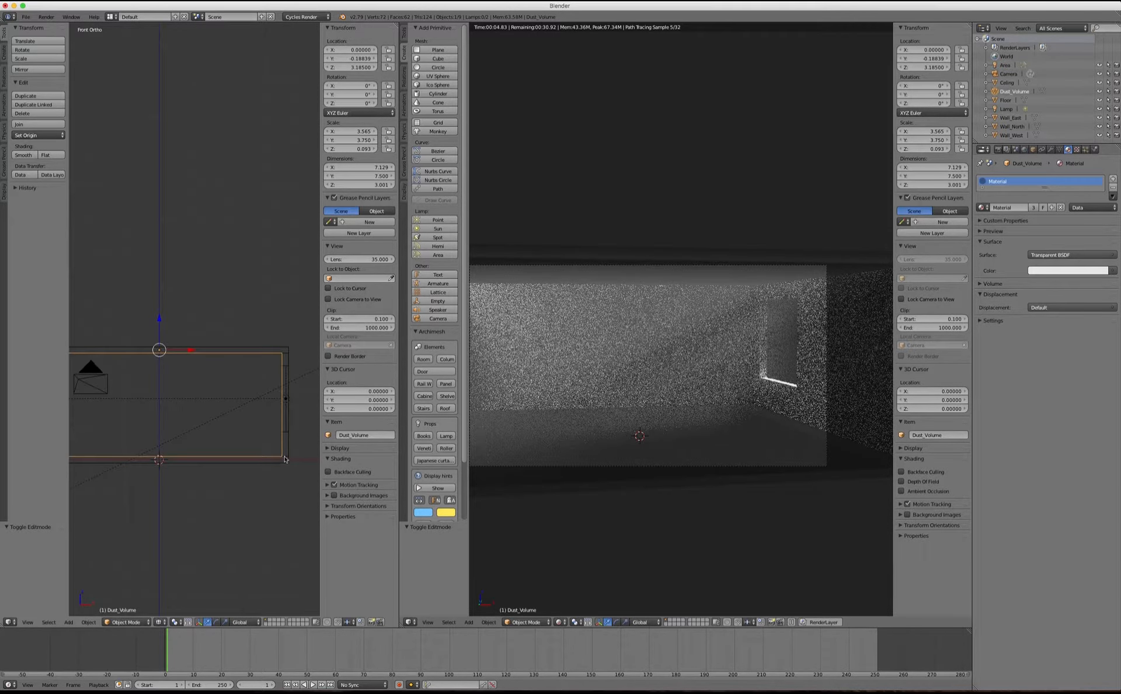
{"action": "scroll", "coordinate": [284, 458], "scroll_direction": "down", "scroll_amount": 3}
{"action": "scroll", "coordinate": [150, 449], "scroll_direction": "up", "scroll_amount": 5}
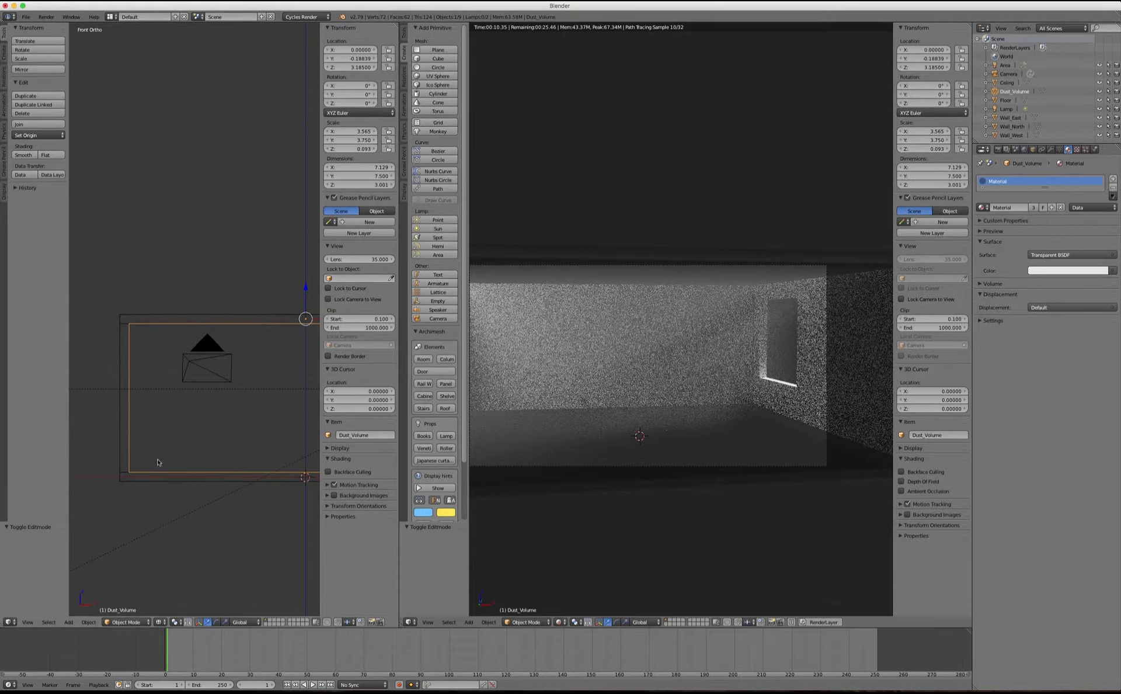
{"action": "left_click", "coordinate": [10, 622]}
{"action": "left_click", "coordinate": [40, 527]}
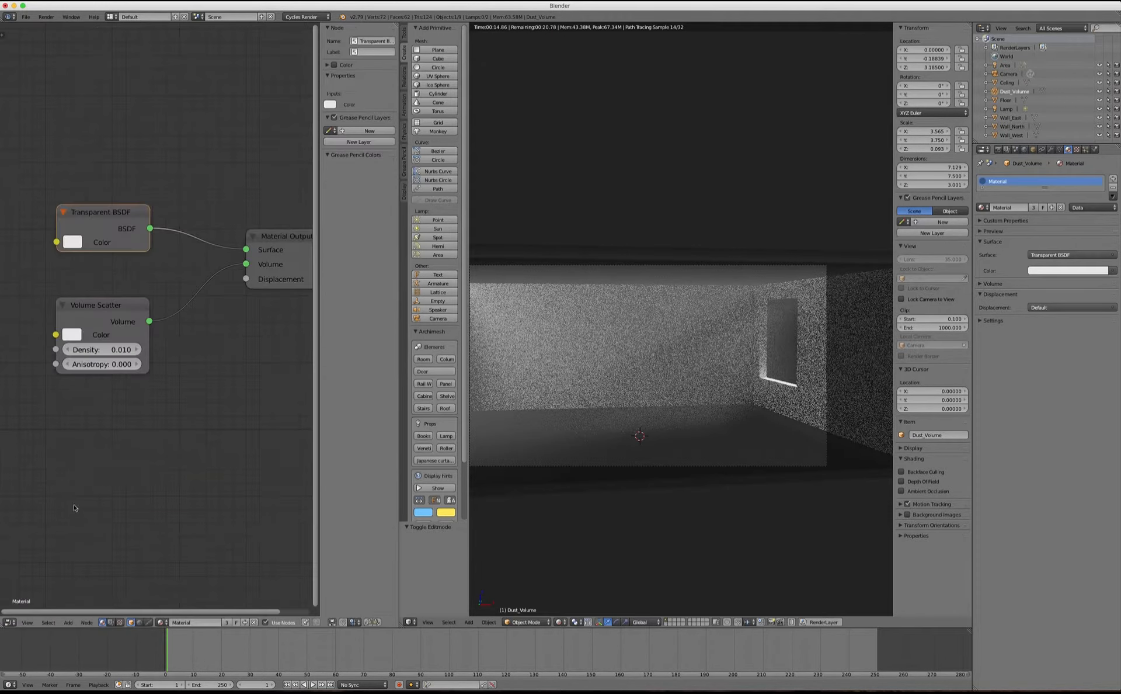
Step: Try an anisotropy of 1.000 on the Volume Scatter node and set it to 0.001
{"action": "left_click_drag", "start_coordinate": [106, 365], "coordinate": [137, 365]}
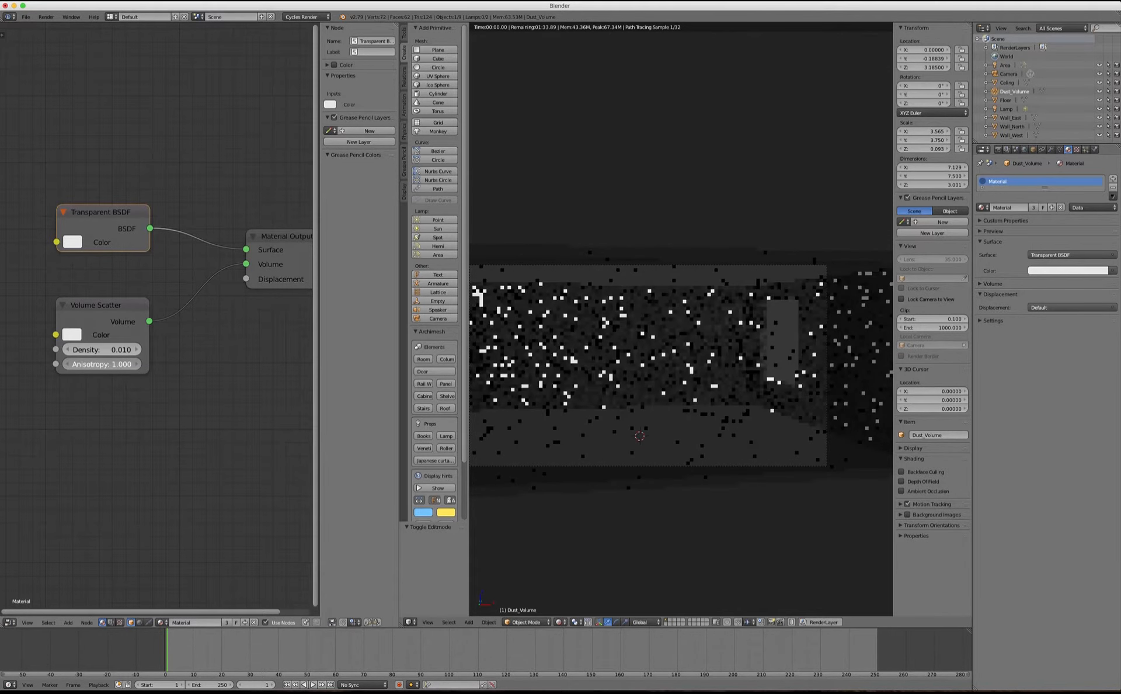
{"action": "left_click_drag", "start_coordinate": [137, 365], "coordinate": [104, 366]}
{"action": "left_click", "coordinate": [104, 364]}
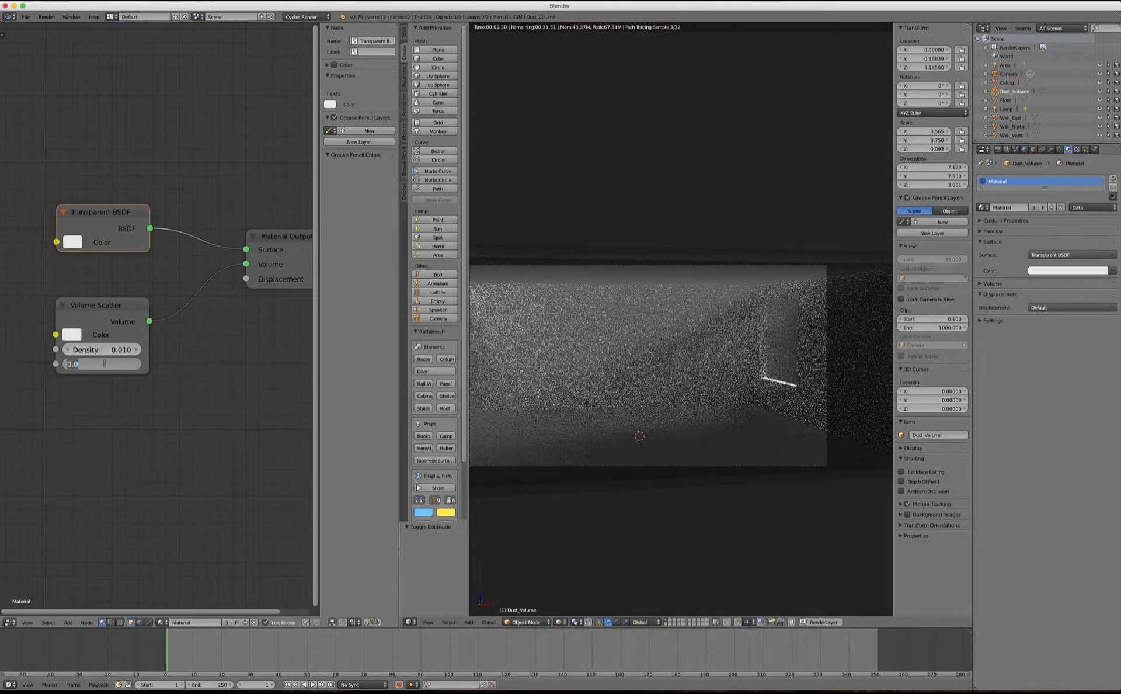
{"action": "type", "text": ".0"}
{"action": "key", "text": "Return"}
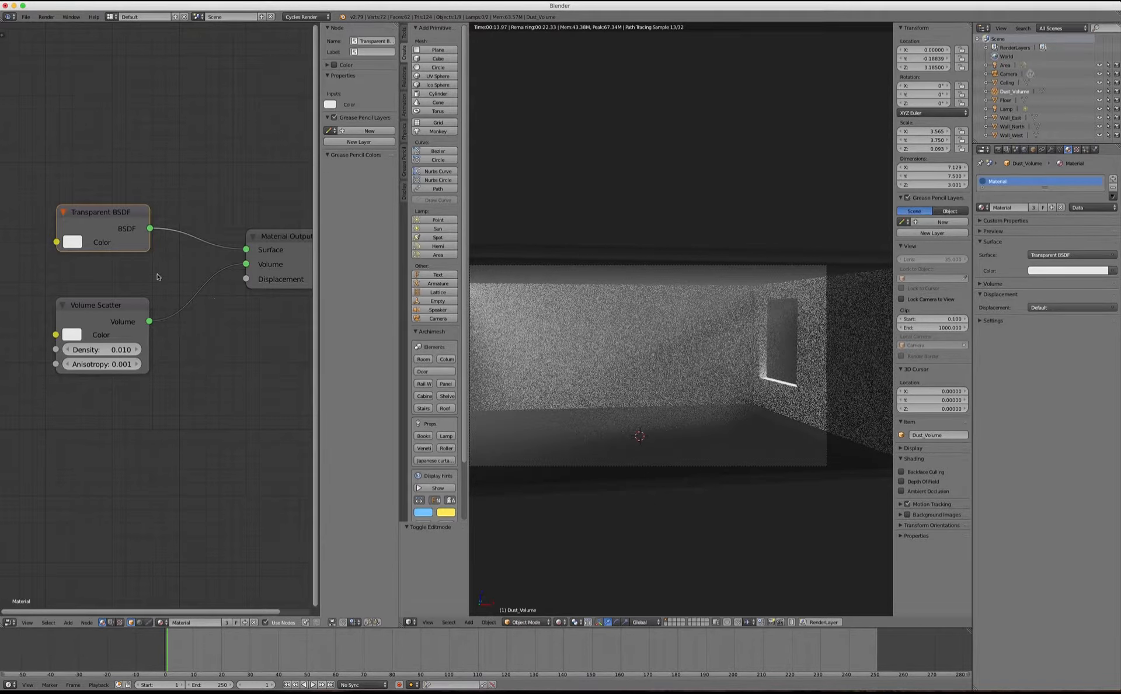
Step: Add a Volume Absorption node below the Volume Scatter and connect its output to the Material Output's Volume input
{"action": "left_click", "coordinate": [131, 305]}
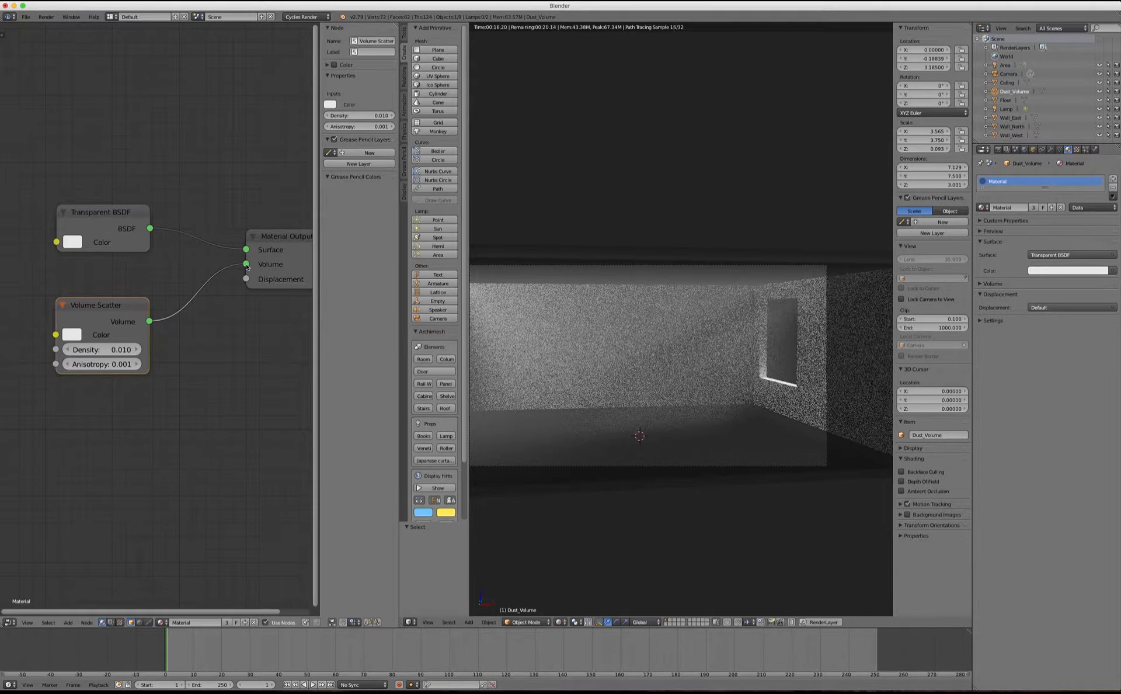
{"action": "left_click", "coordinate": [67, 621]}
{"action": "mouse_move", "coordinate": [91, 587]}
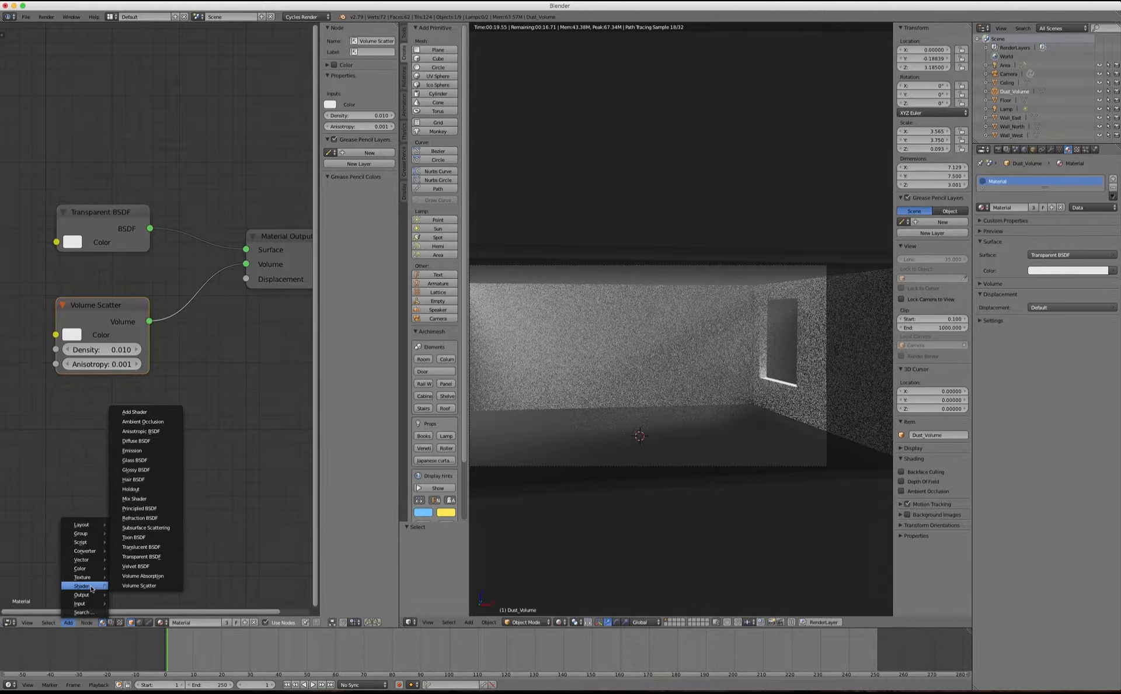
{"action": "left_click", "coordinate": [153, 576]}
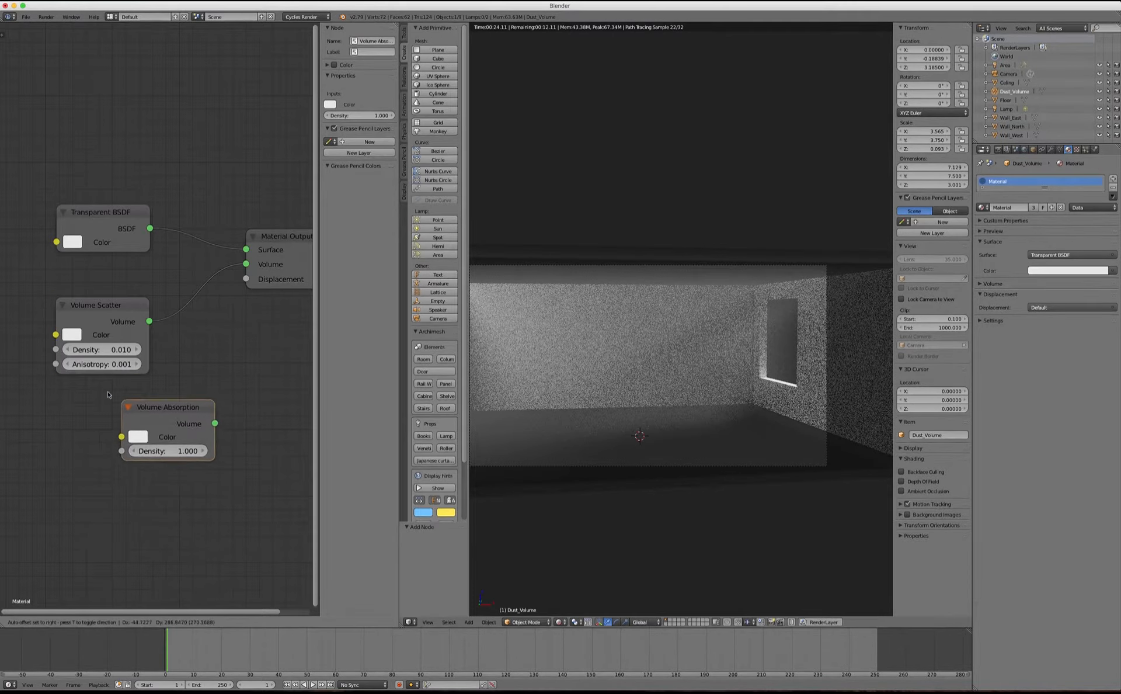
{"action": "left_click", "coordinate": [44, 384]}
{"action": "left_click_drag", "start_coordinate": [152, 412], "coordinate": [247, 264]}
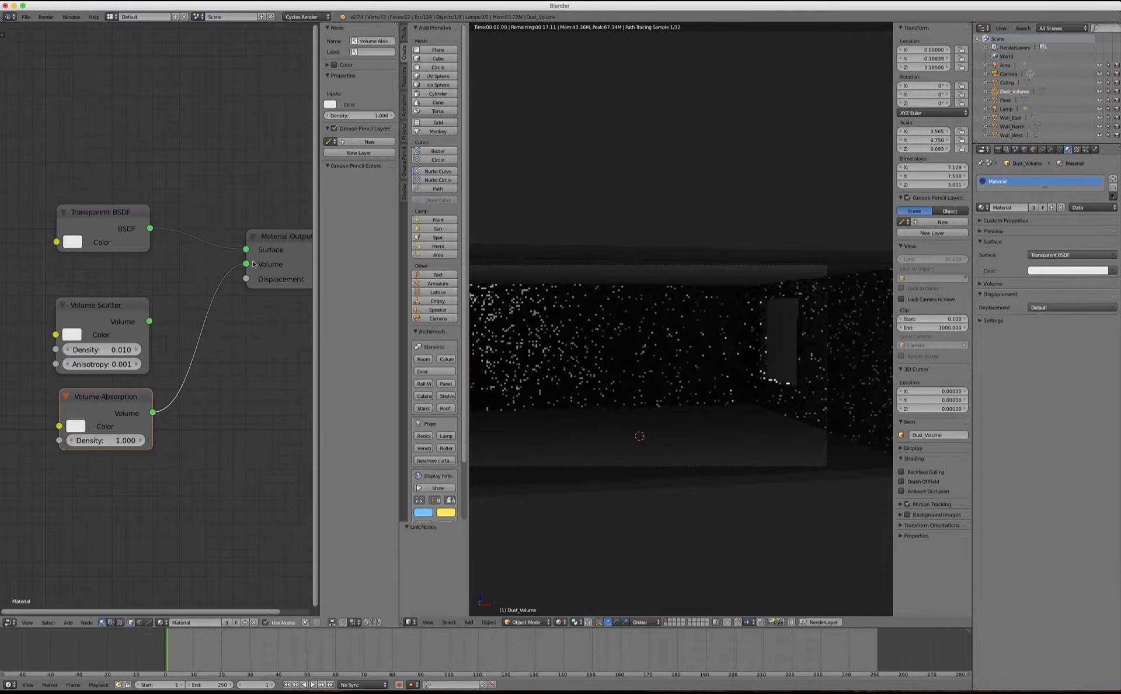
Step: Try a density of 0.2 on the Volume Absorption node and reduce it to 0.025
{"action": "left_click", "coordinate": [124, 440]}
{"action": "type", "text": "0.2"}
{"action": "key", "text": "Return"}
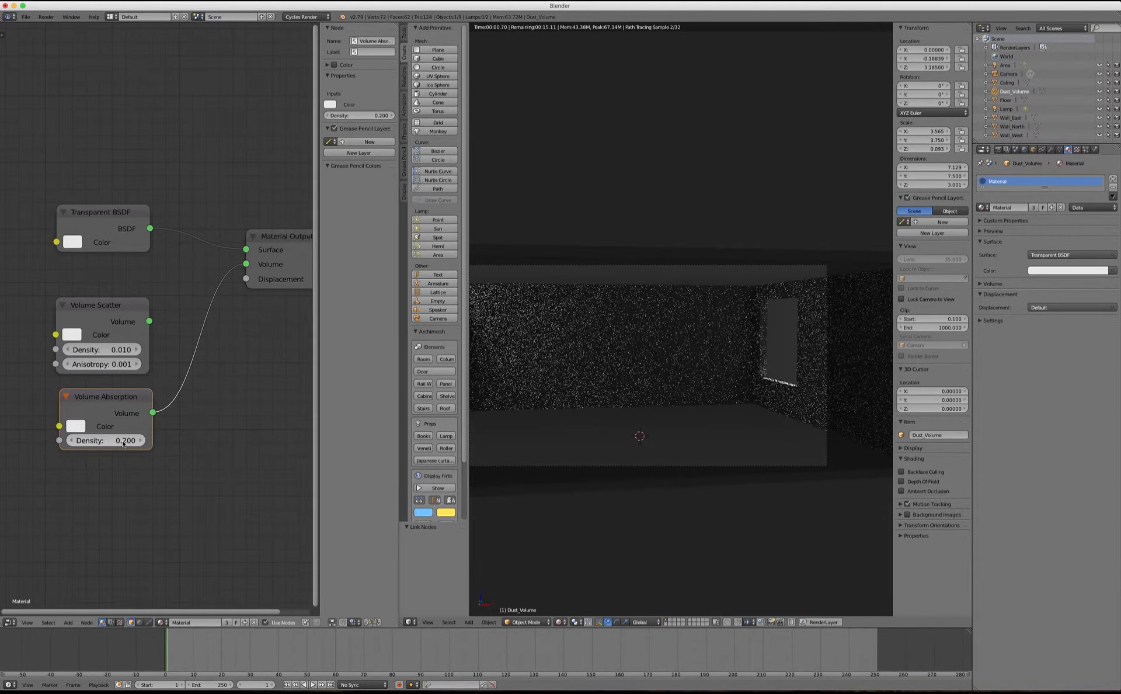
{"action": "left_click", "coordinate": [123, 441]}
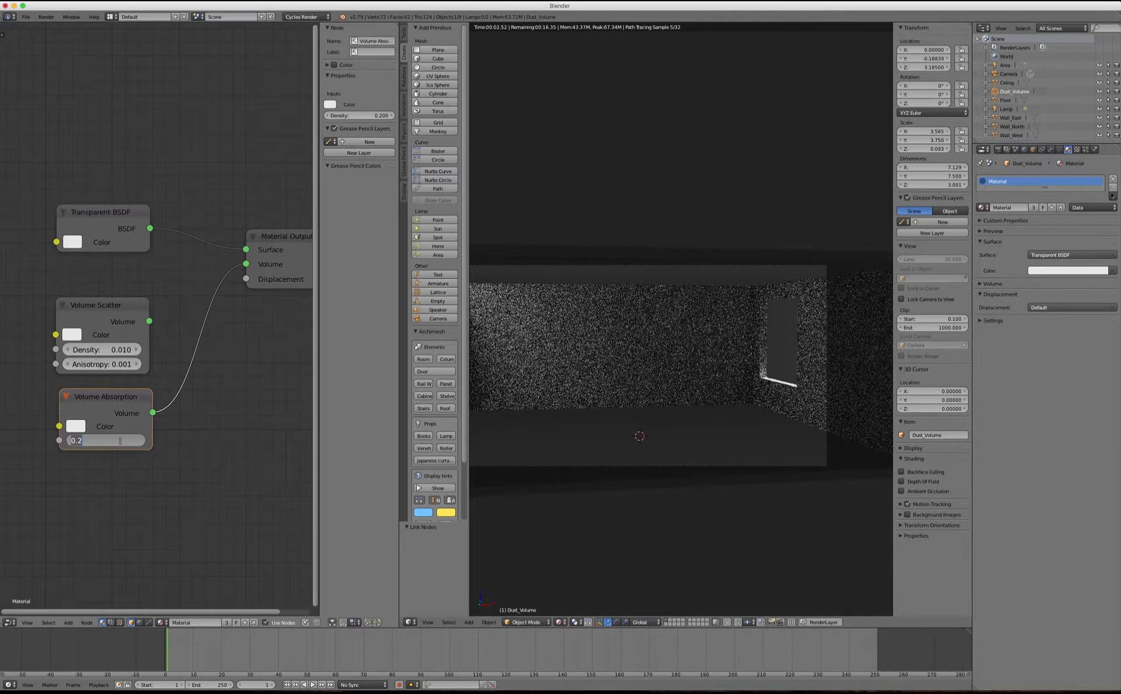
{"action": "type", "text": ".025"}
{"action": "key", "text": "Return"}
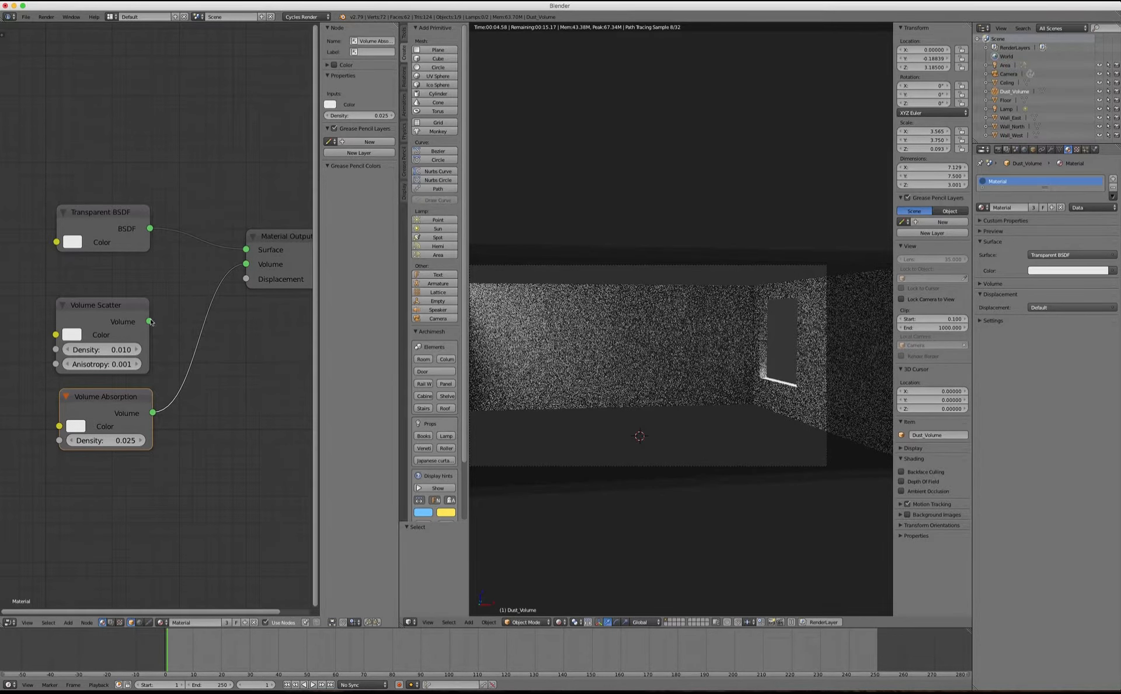
Step: Connect the Volume Scatter to the Material Output's Volume input again and set its anisotropy to 1
{"action": "left_click_drag", "start_coordinate": [149, 321], "coordinate": [245, 265]}
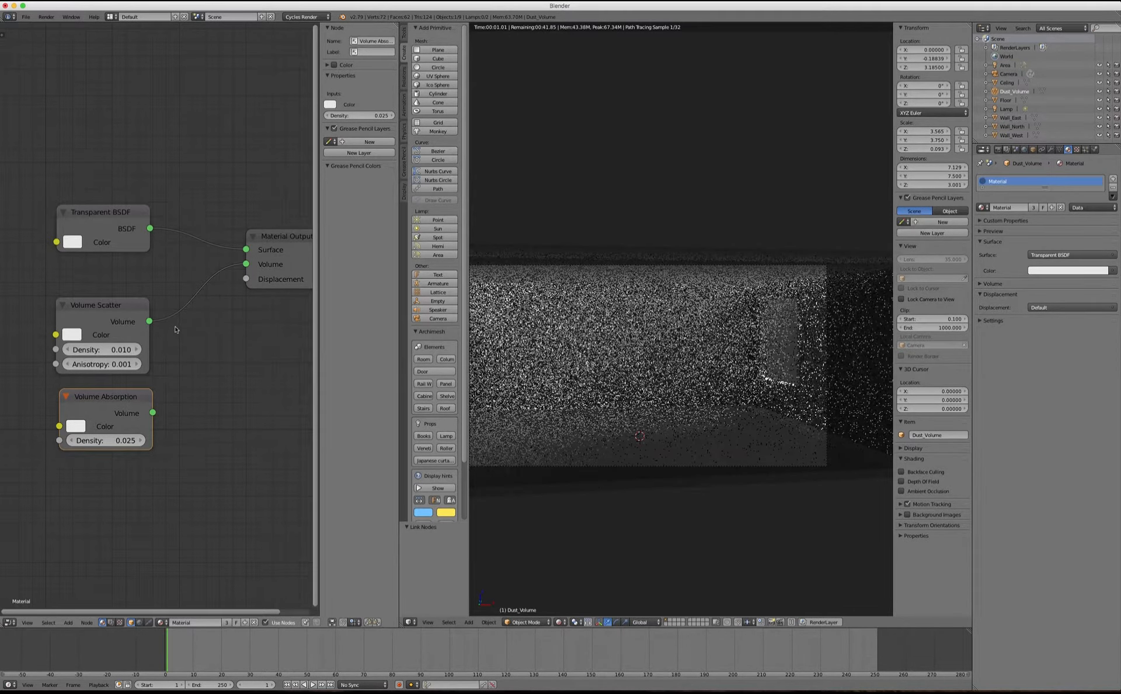
{"action": "left_click", "coordinate": [106, 364]}
{"action": "type", "text": "1"}
{"action": "key", "text": "Return"}
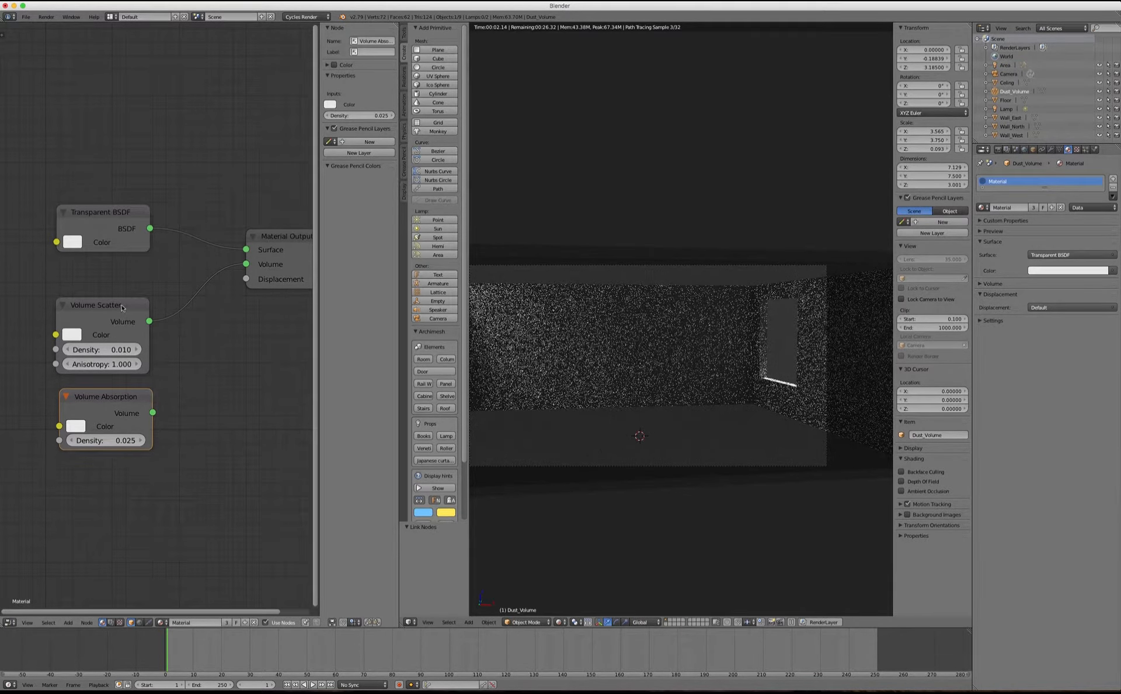
Step: Move the Volume Scatter node slightly up, and detach and reattach the Transparent BSDF at the Material Output's Surface input
{"action": "left_click_drag", "start_coordinate": [122, 307], "coordinate": [118, 298]}
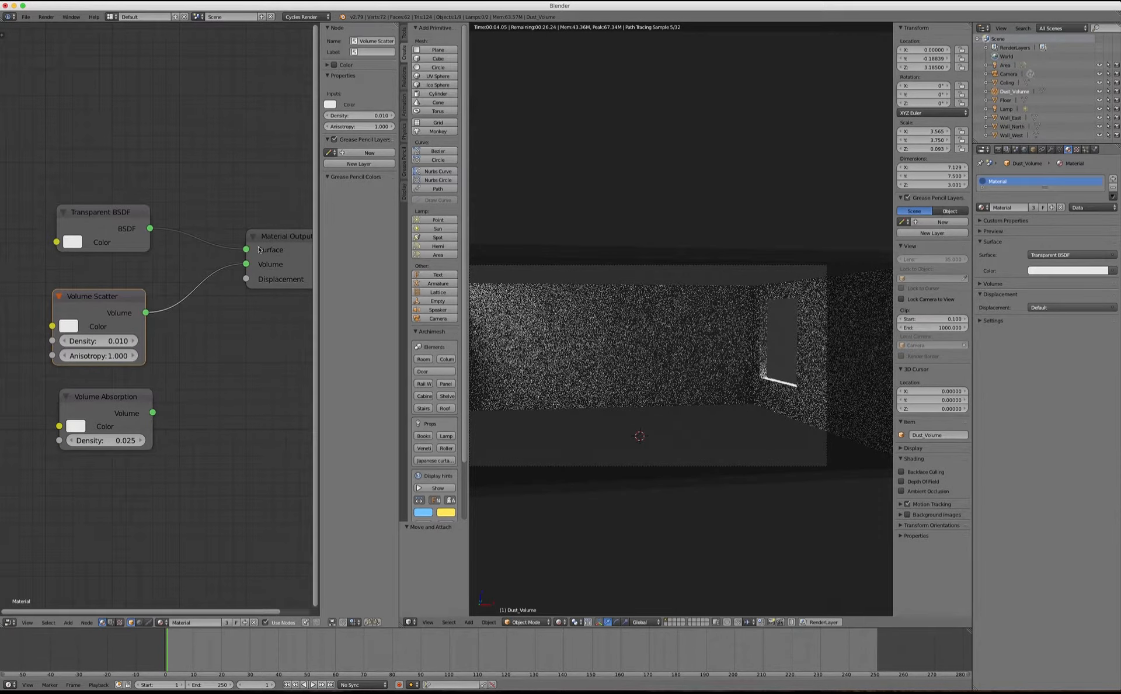
{"action": "left_click_drag", "start_coordinate": [259, 249], "coordinate": [223, 245]}
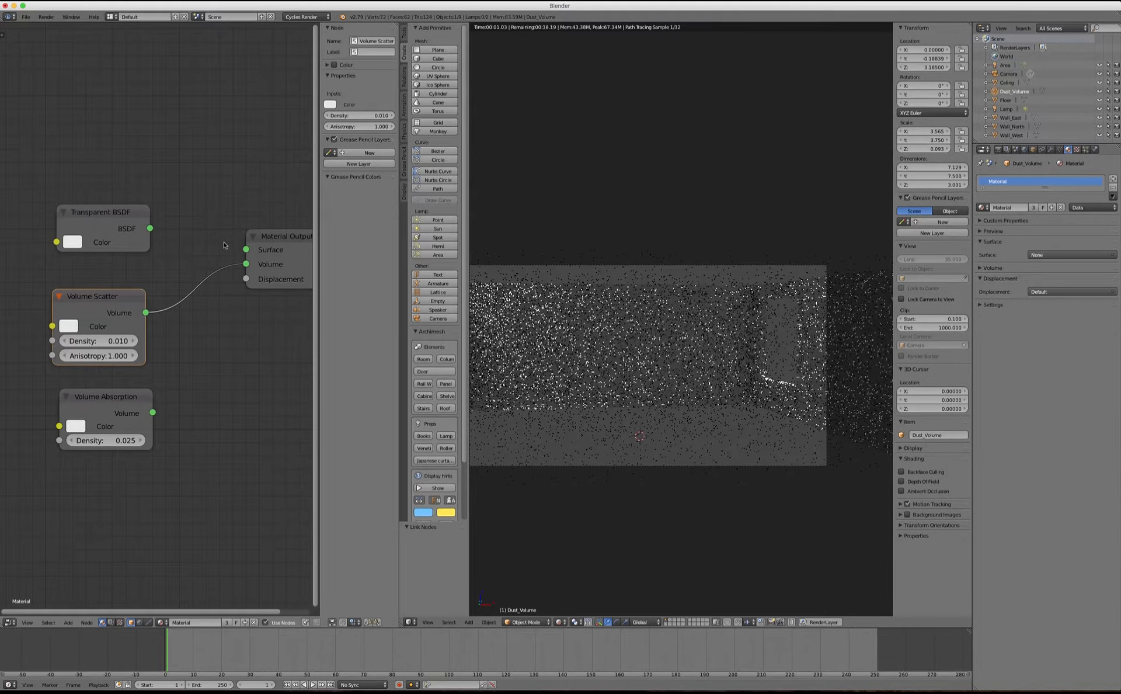
{"action": "left_click_drag", "start_coordinate": [150, 228], "coordinate": [247, 252]}
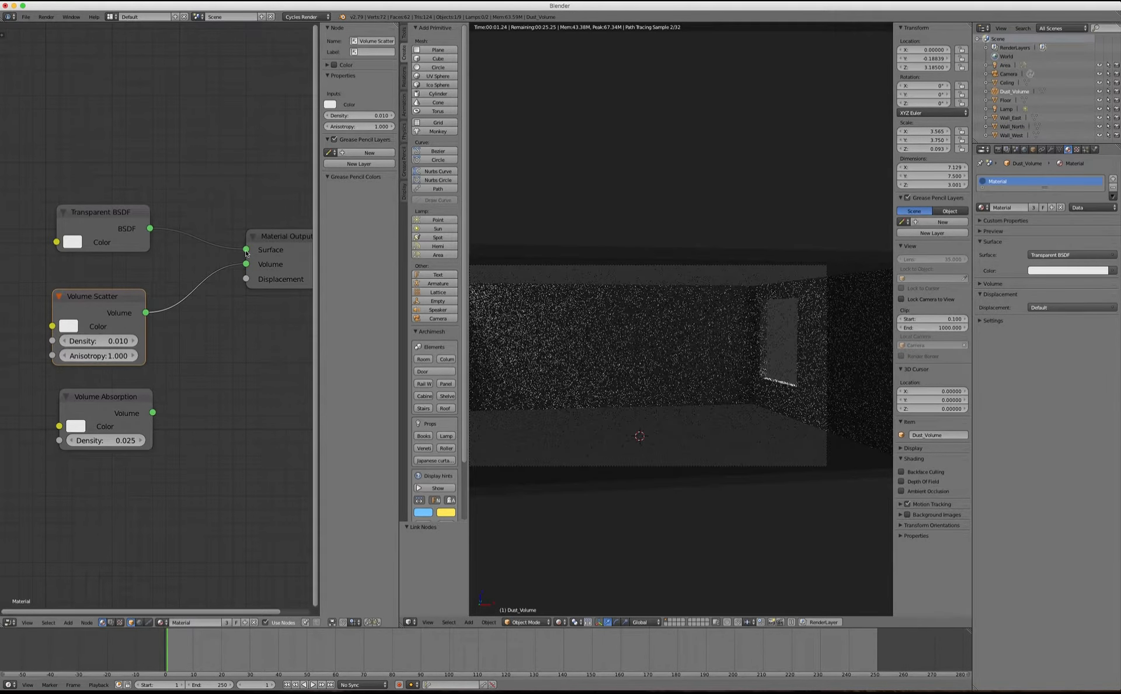
{"action": "scroll", "coordinate": [206, 263], "scroll_direction": "down", "scroll_amount": 2}
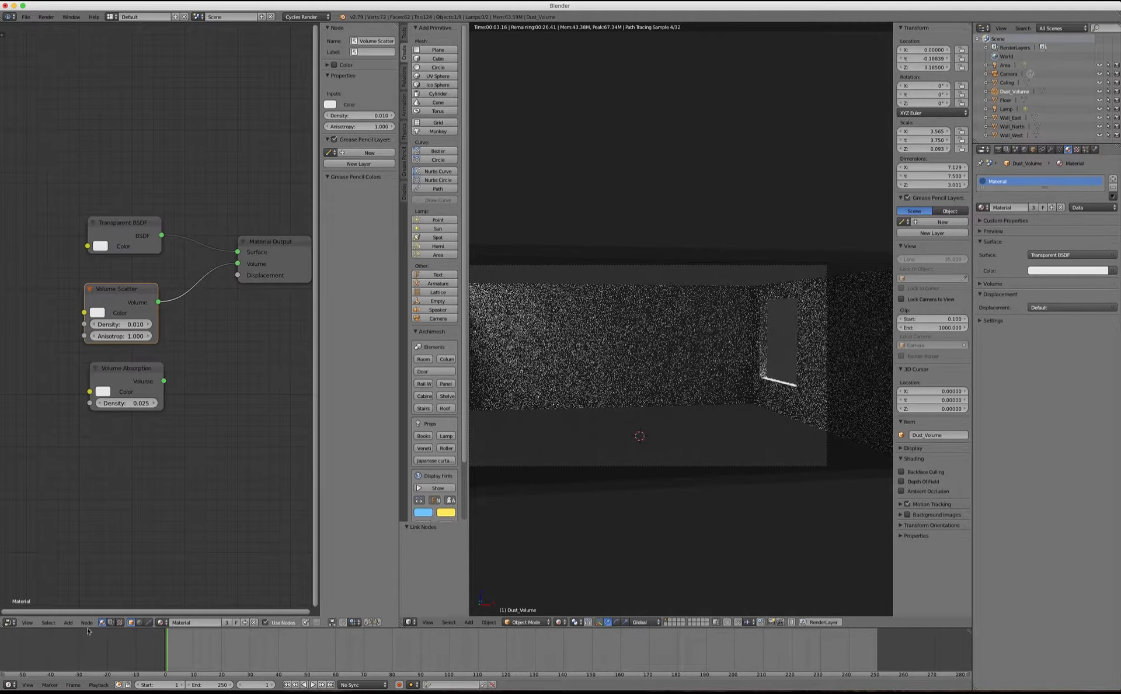
{"action": "left_click", "coordinate": [68, 621]}
{"action": "mouse_move", "coordinate": [79, 587]}
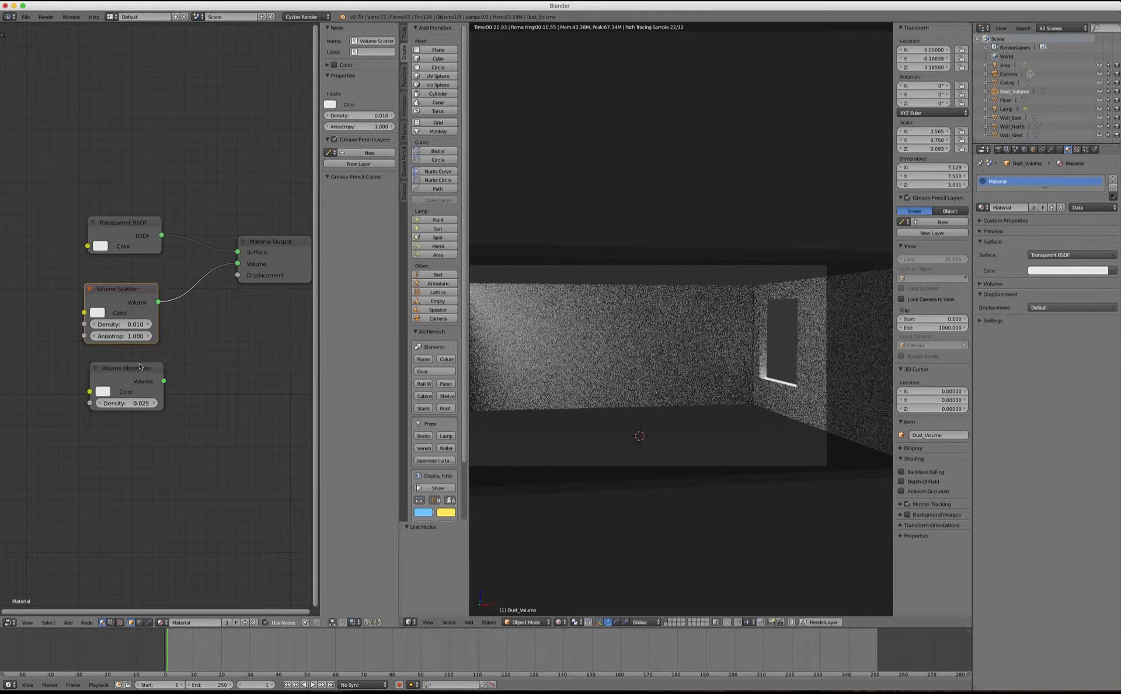
Step: Align the Volume Absorption node under the Volume Scatter and disconnect the Surface and Volume links from the Material Output
{"action": "left_click_drag", "start_coordinate": [140, 367], "coordinate": [134, 372]}
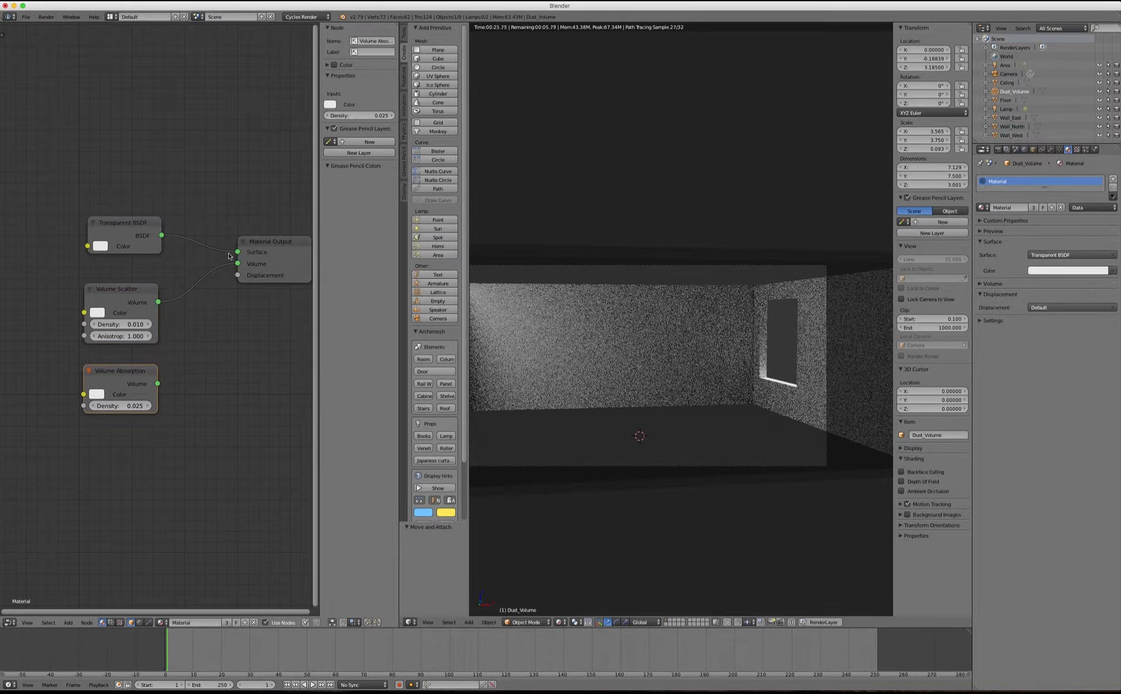
{"action": "left_click_drag", "start_coordinate": [238, 264], "coordinate": [205, 258]}
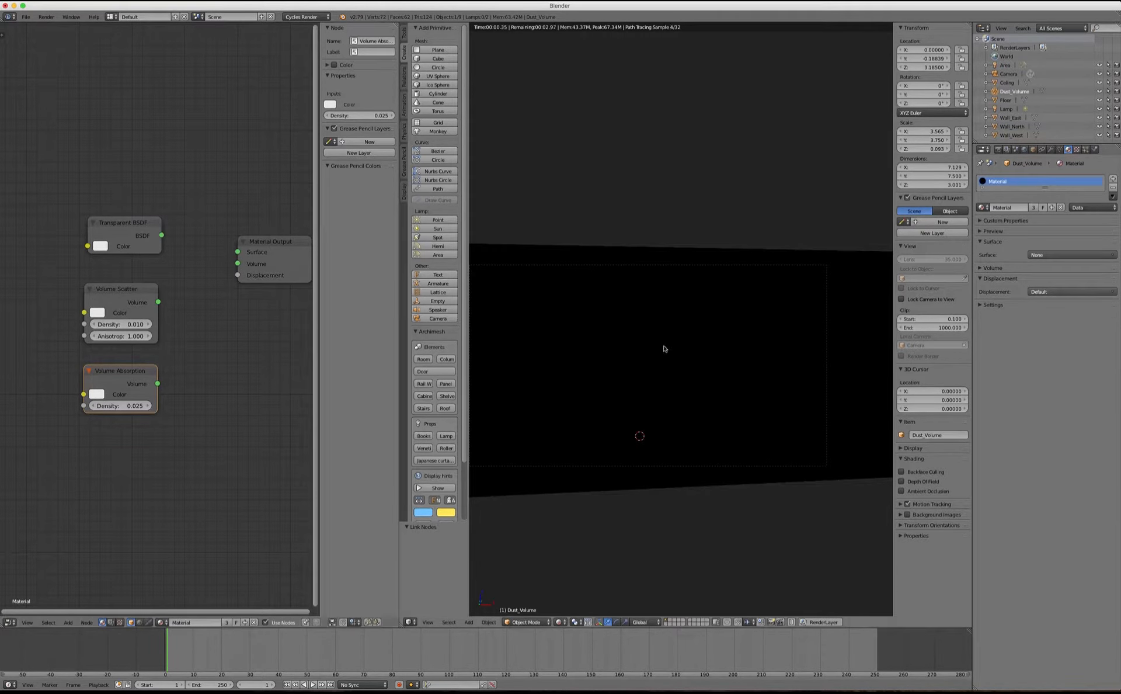
Step: Switch the viewport from rendered to solid shading and delete the Dust_Volume block
{"action": "key", "text": "shift+z"}
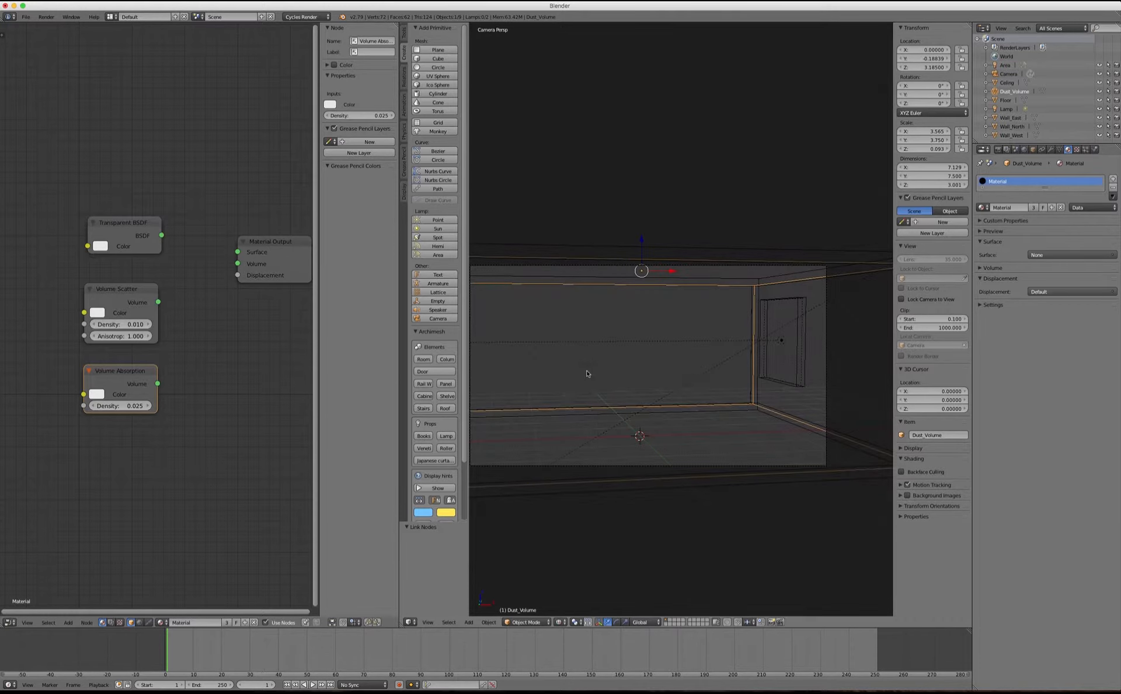
{"action": "key", "text": "x"}
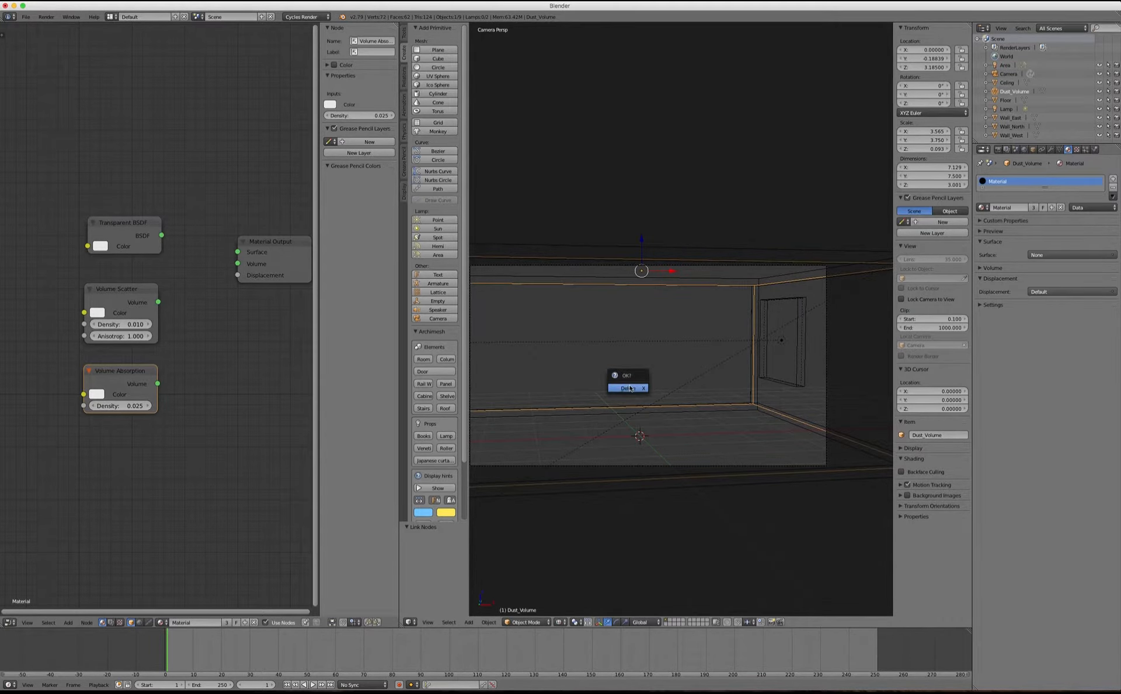
{"action": "left_click", "coordinate": [628, 387]}
{"action": "key", "text": "z"}
{"action": "scroll", "coordinate": [639, 345], "scroll_direction": "down", "scroll_amount": 3}
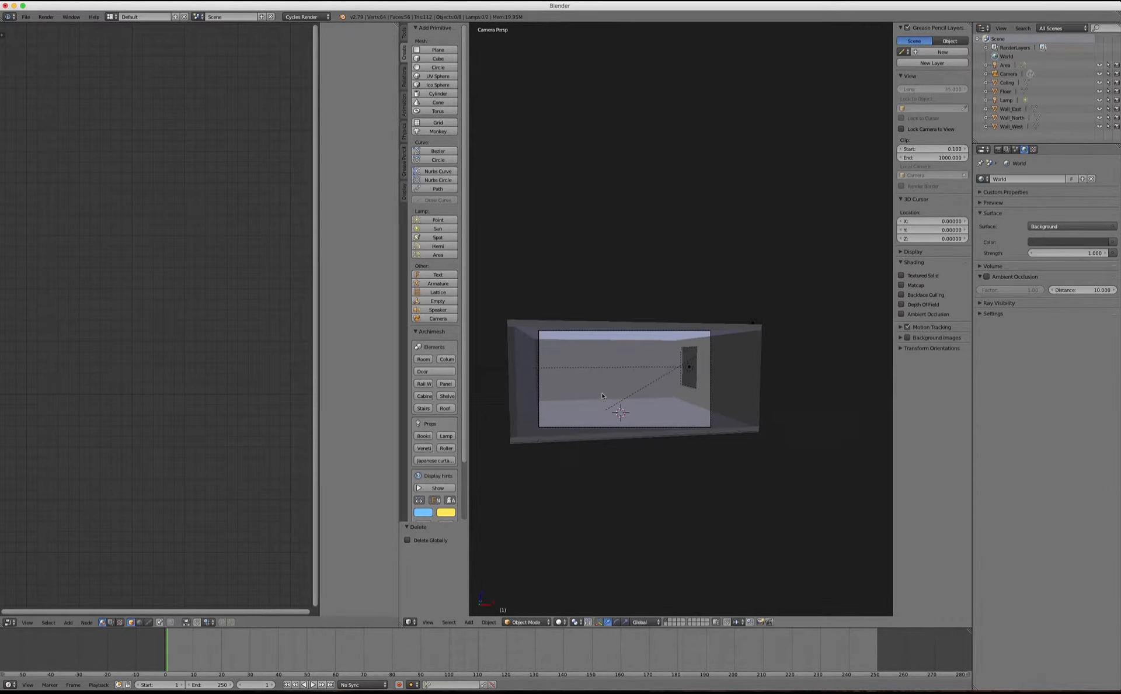
{"action": "scroll", "coordinate": [641, 333], "scroll_direction": "up", "scroll_amount": 5}
{"action": "scroll", "coordinate": [682, 345], "scroll_direction": "down", "scroll_amount": 3}
{"action": "scroll", "coordinate": [683, 343], "scroll_direction": "up", "scroll_amount": 3}
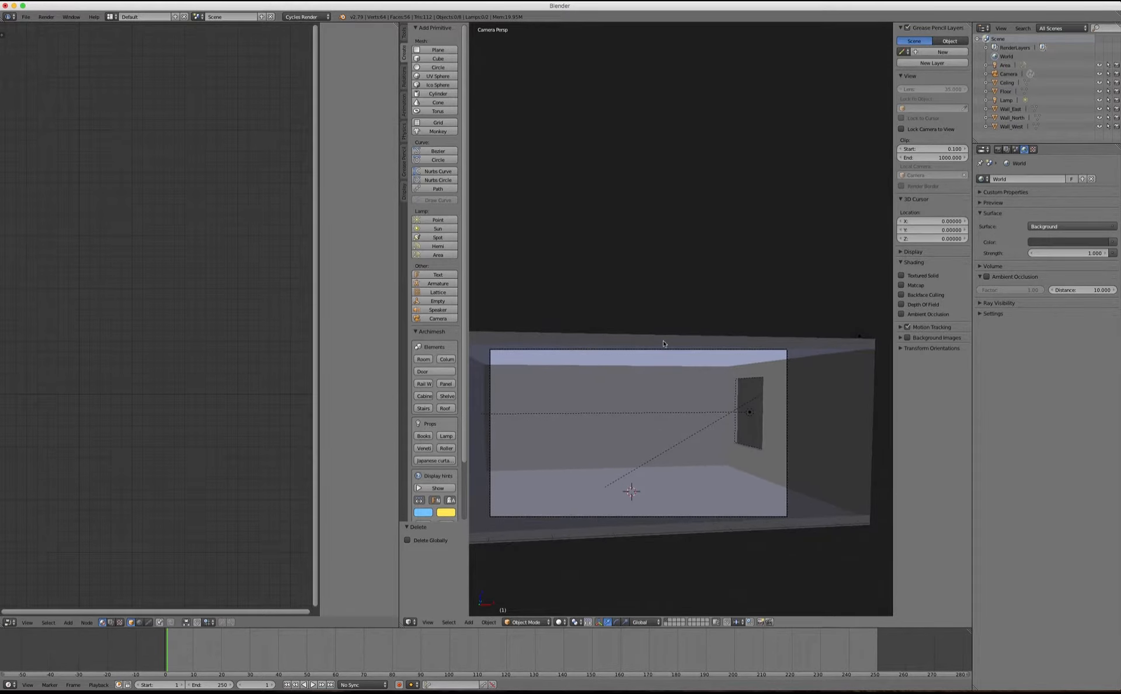
Step: Leave the camera view and hide the room's ceiling to expose the interior
{"action": "key", "text": "KP_0"}
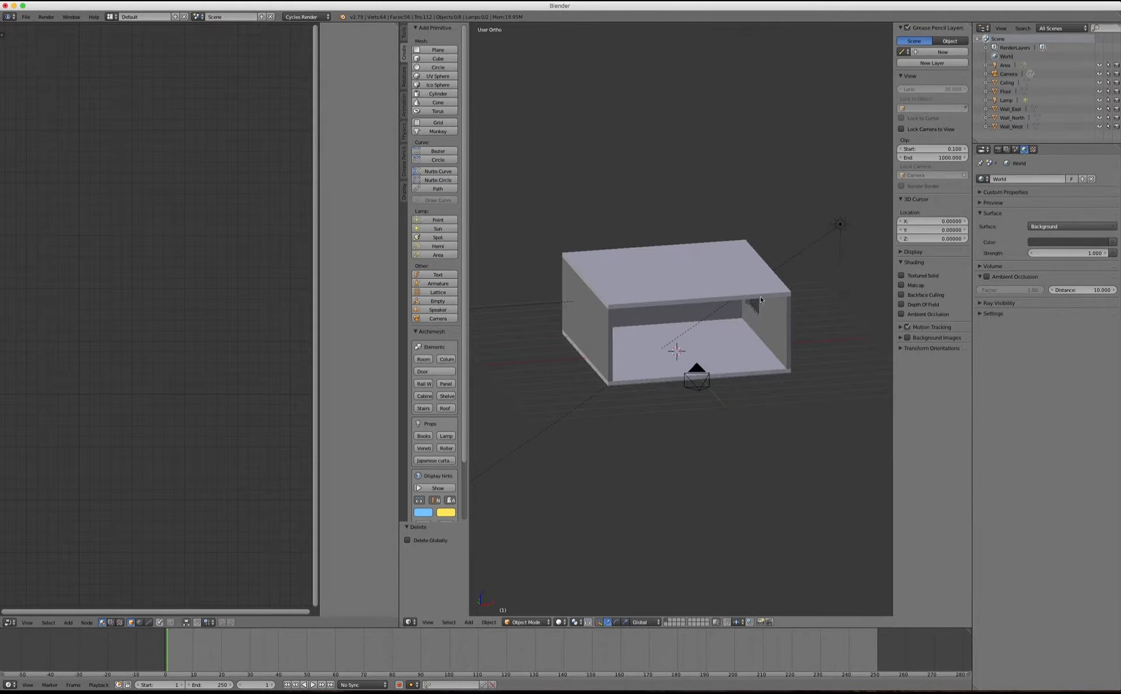
{"action": "scroll", "coordinate": [760, 300], "scroll_direction": "up", "scroll_amount": 4}
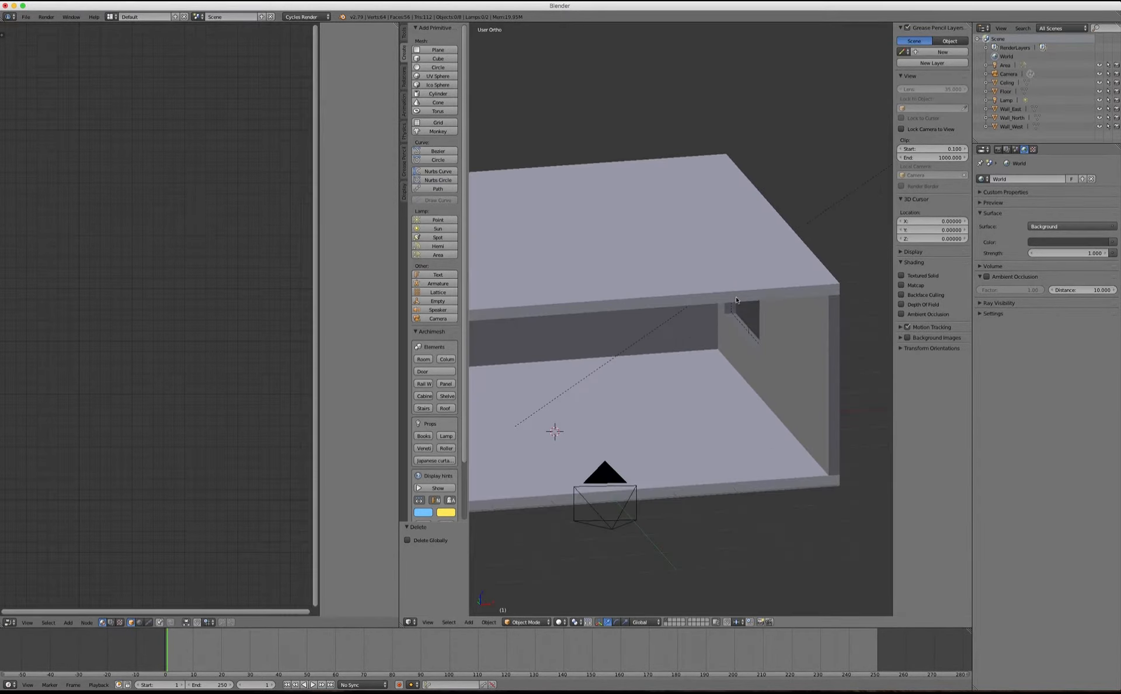
{"action": "right_click", "coordinate": [662, 284]}
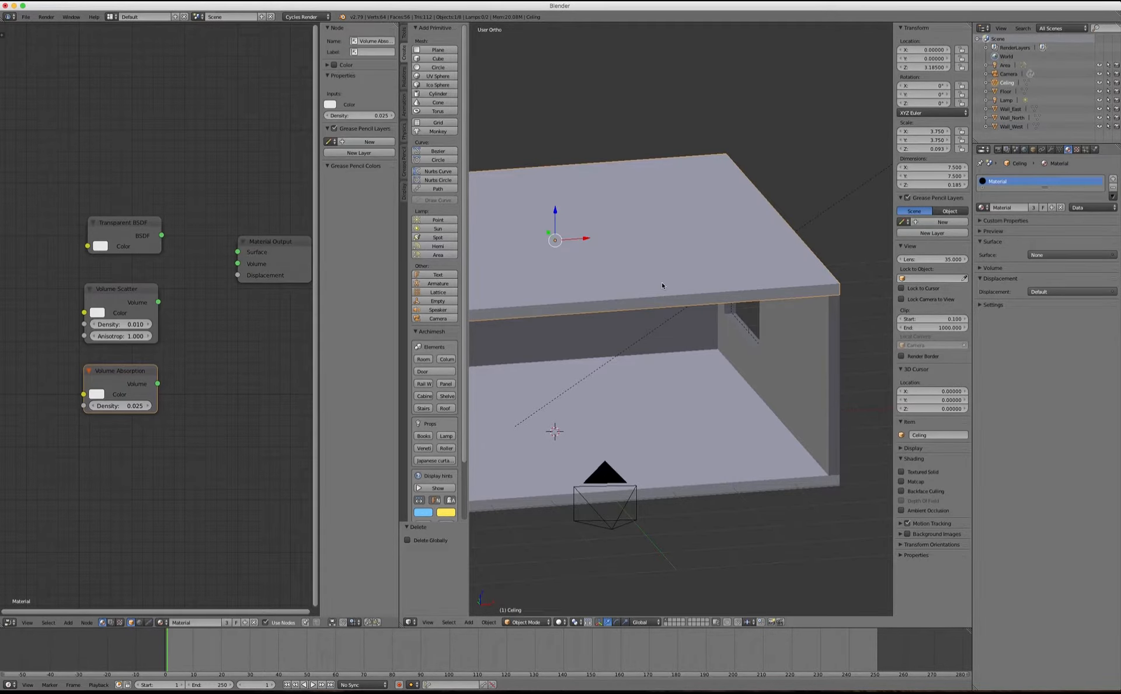
{"action": "key", "text": "h"}
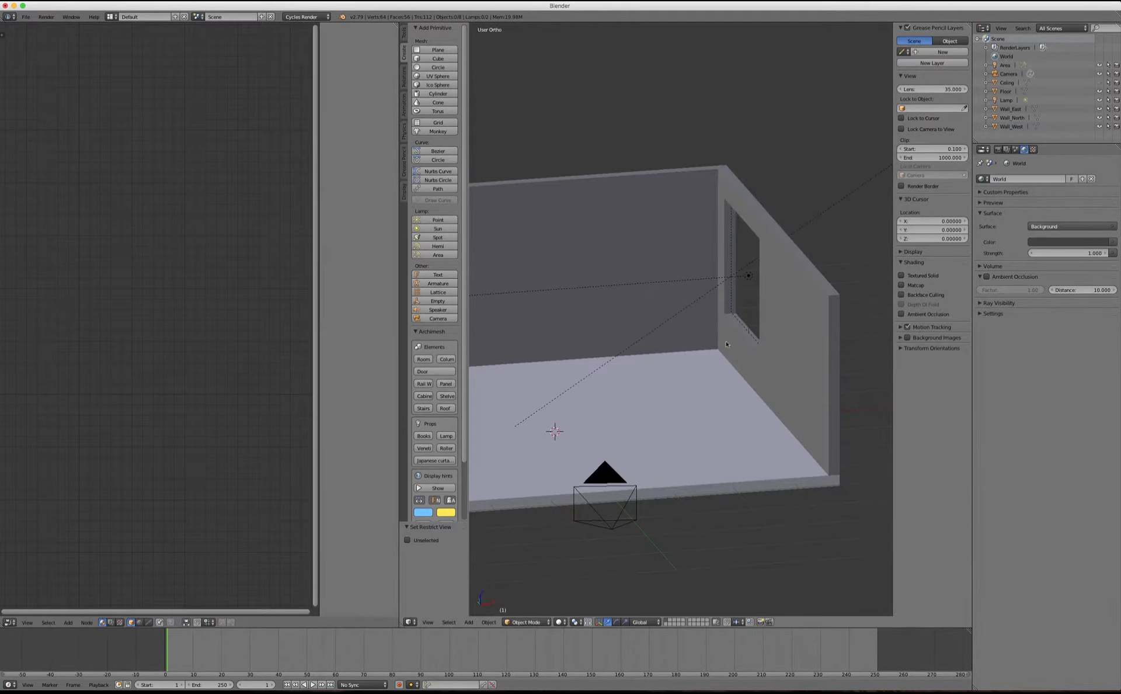
{"action": "middle_click_drag", "start_coordinate": [702, 338], "coordinate": [719, 334]}
{"action": "scroll", "coordinate": [712, 330], "scroll_direction": "up", "scroll_amount": 4}
{"action": "scroll", "coordinate": [678, 330], "scroll_direction": "down", "scroll_amount": 2}
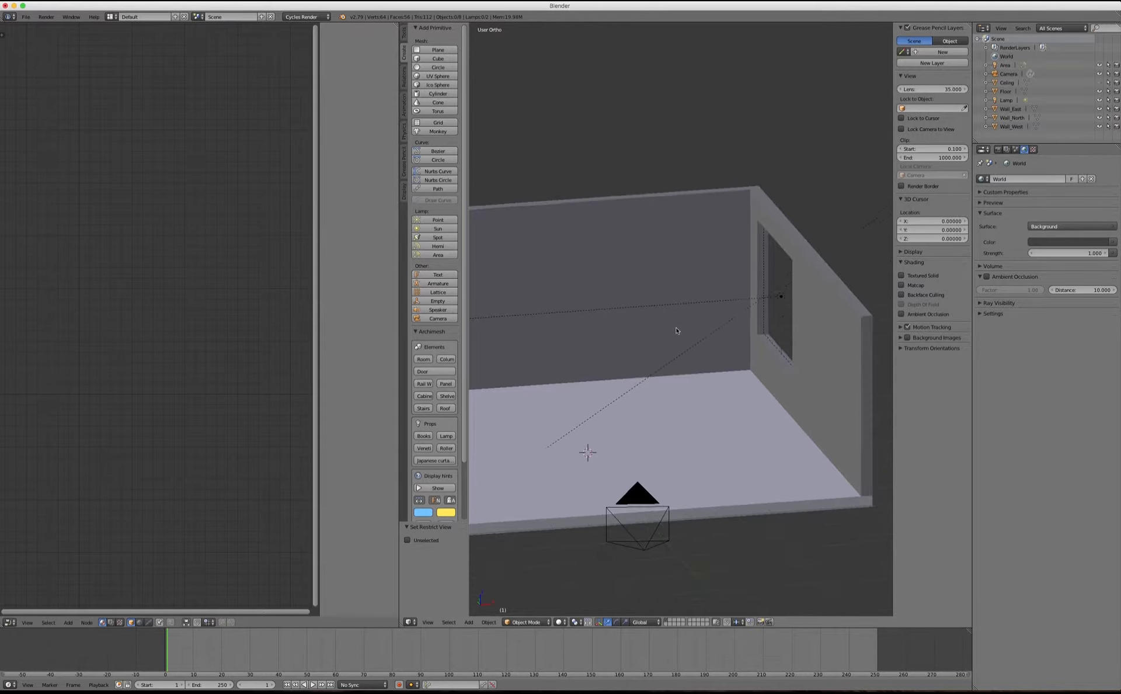
{"action": "scroll", "coordinate": [725, 327], "scroll_direction": "up", "scroll_amount": 1}
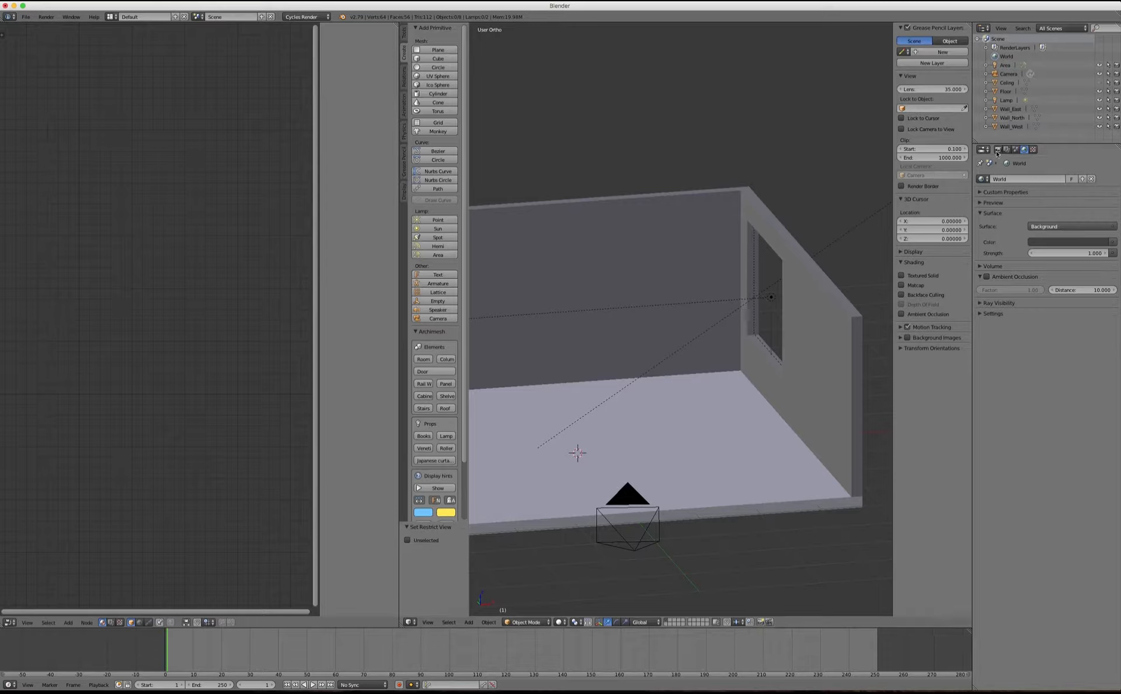
Step: Add a cube at the room's center and flatten it along Z to a scale of about 0.255
{"action": "left_click", "coordinate": [438, 59]}
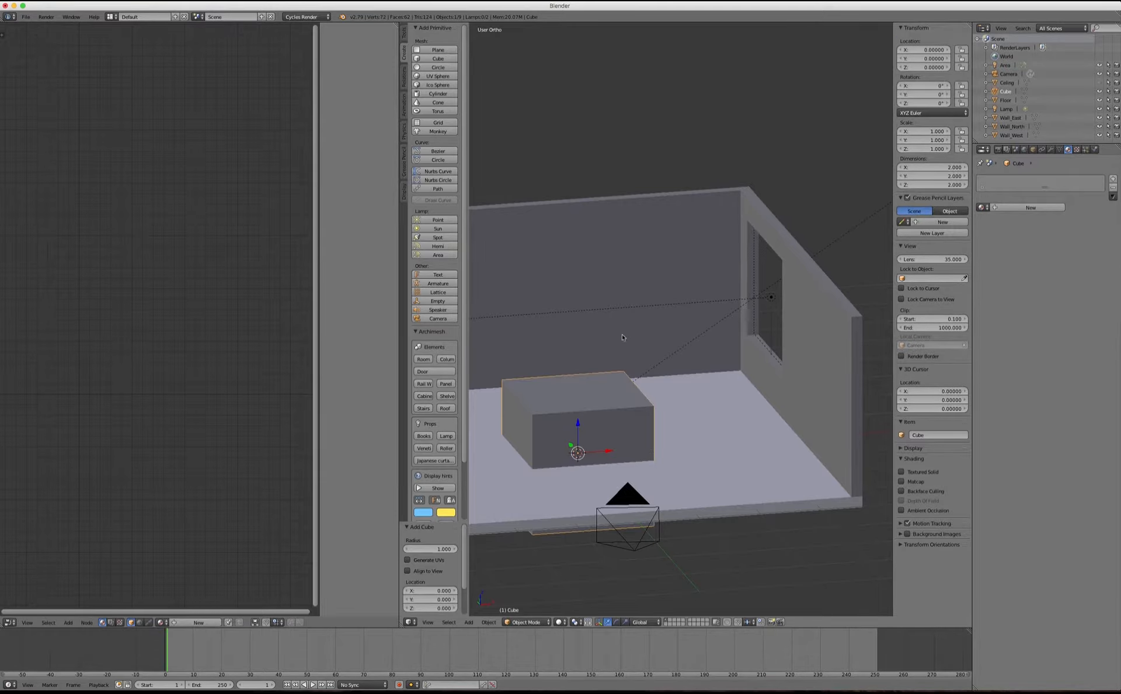
{"action": "key", "text": "KP_1"}
{"action": "key", "text": "s"}
{"action": "key", "text": "z"}
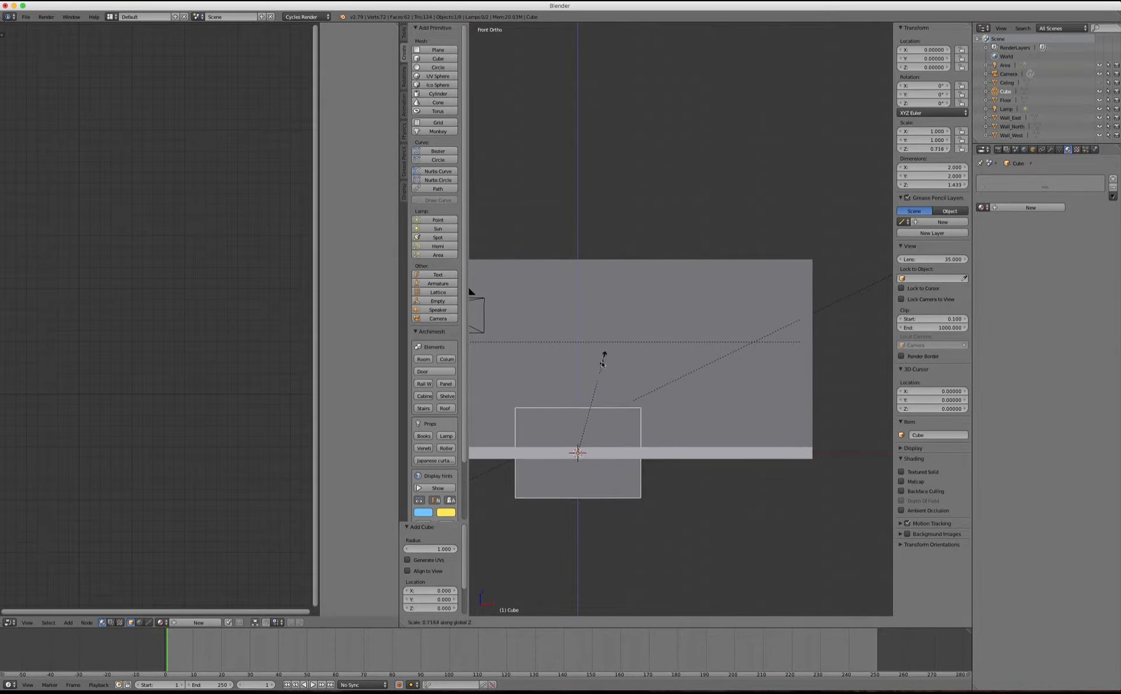
{"action": "left_click", "coordinate": [589, 422]}
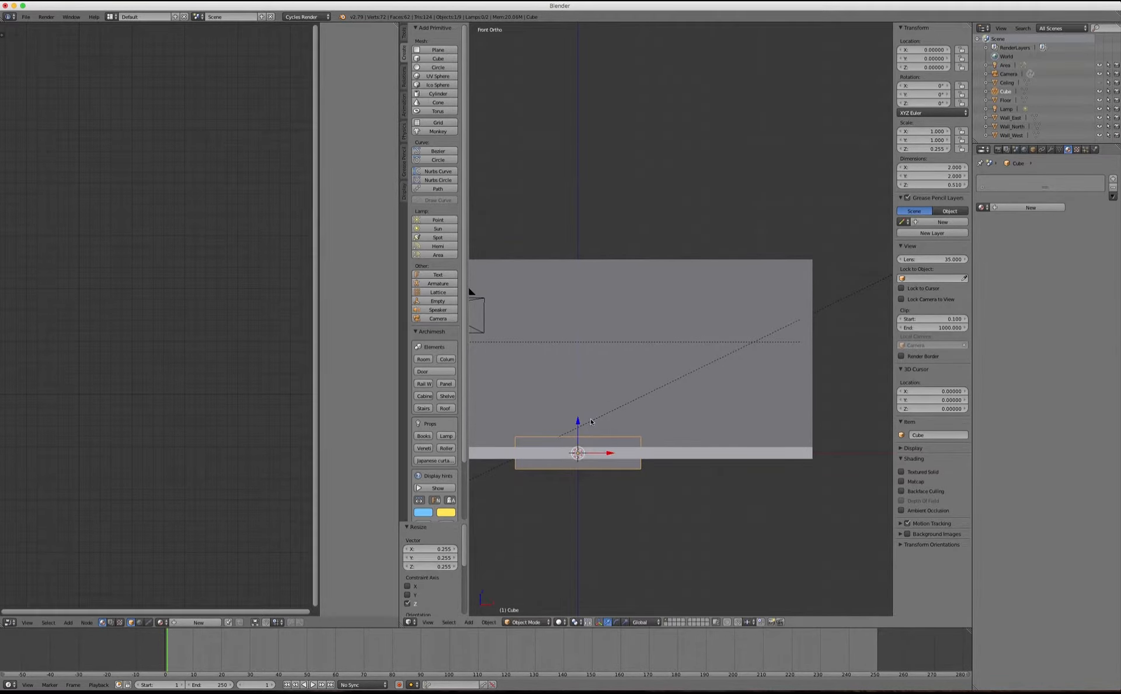
Step: Stretch the cube along Y to a scale of about 1.69 and move it into the corner by the window wall
{"action": "key", "text": "KP_7"}
{"action": "key", "text": "s"}
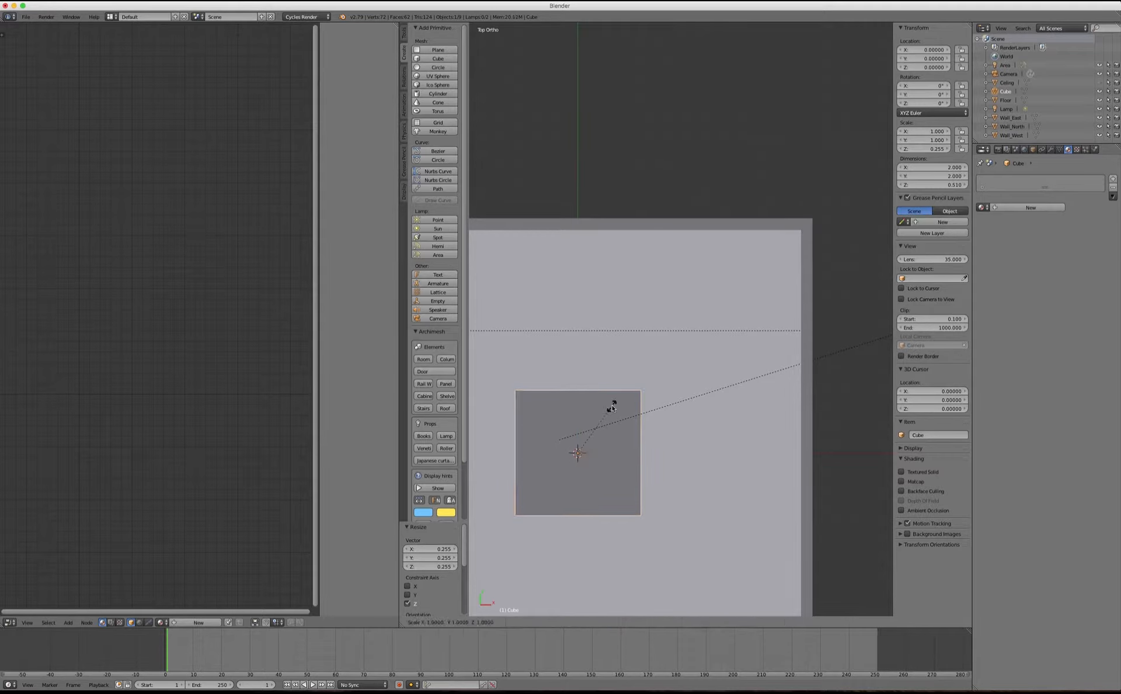
{"action": "key", "text": "y"}
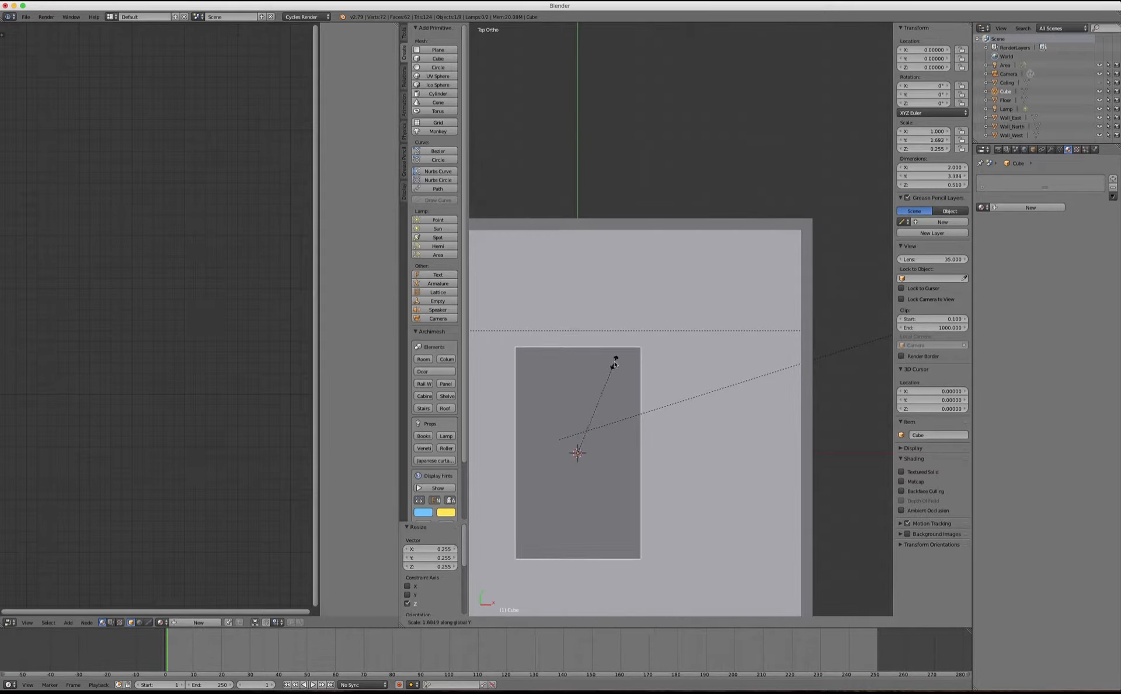
{"action": "left_click", "coordinate": [615, 364]}
{"action": "key", "text": "g"}
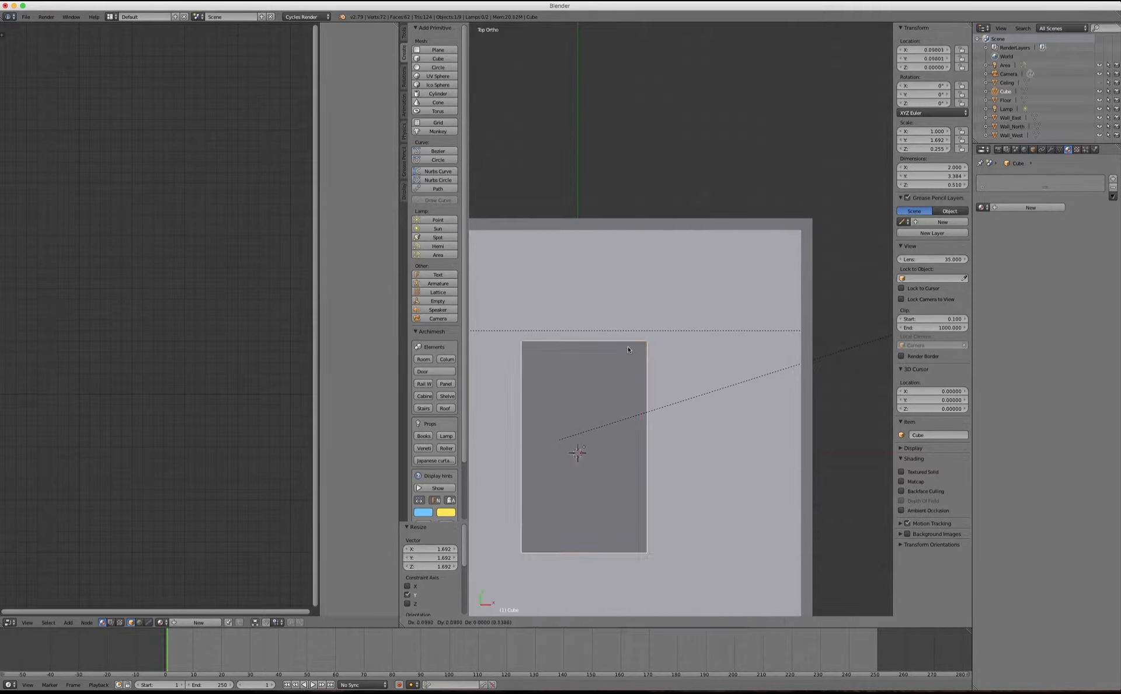
{"action": "left_click", "coordinate": [759, 273]}
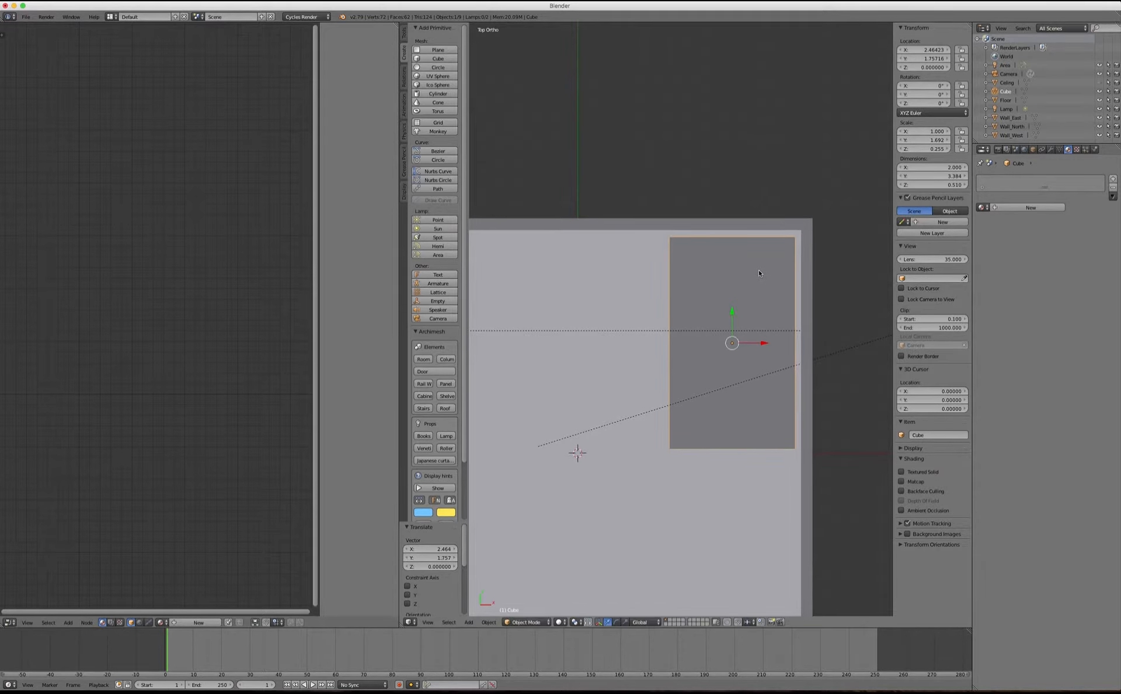
Step: Raise the flattened cube along Z by about 0.37 to rest it on the floor beneath the window
{"action": "key", "text": "KP_1"}
{"action": "key", "text": "g"}
{"action": "key", "text": "z"}
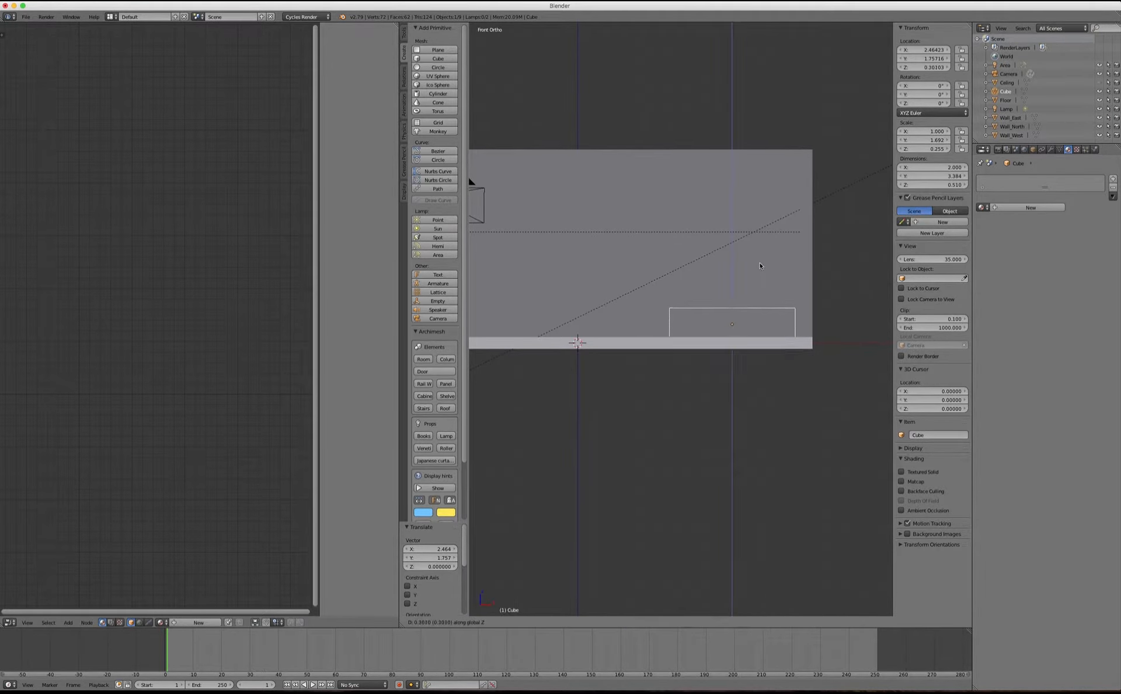
{"action": "left_click", "coordinate": [753, 267]}
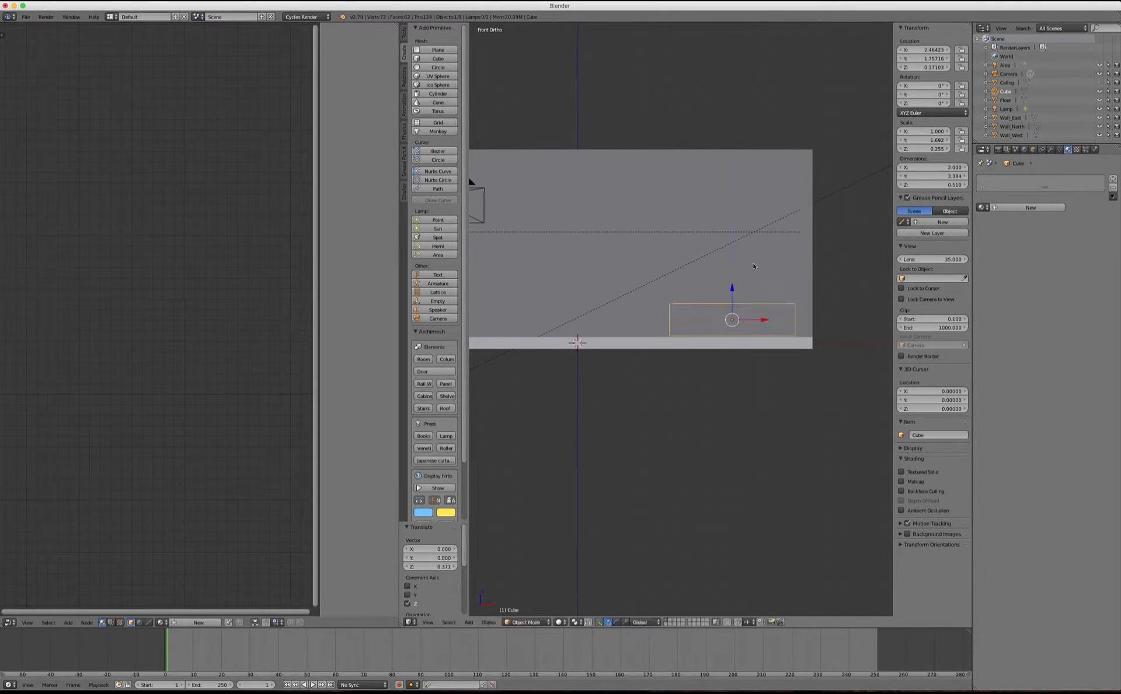
{"action": "right_click", "coordinate": [644, 347]}
{"action": "mouse_move", "coordinate": [711, 230]}
{"action": "middle_mouse_down"}
{"action": "mouse_move", "coordinate": [680, 227]}
{"action": "mouse_move", "coordinate": [695, 245]}
{"action": "middle_mouse_up"}
{"action": "scroll", "coordinate": [734, 234], "scroll_direction": "up", "scroll_amount": 4}
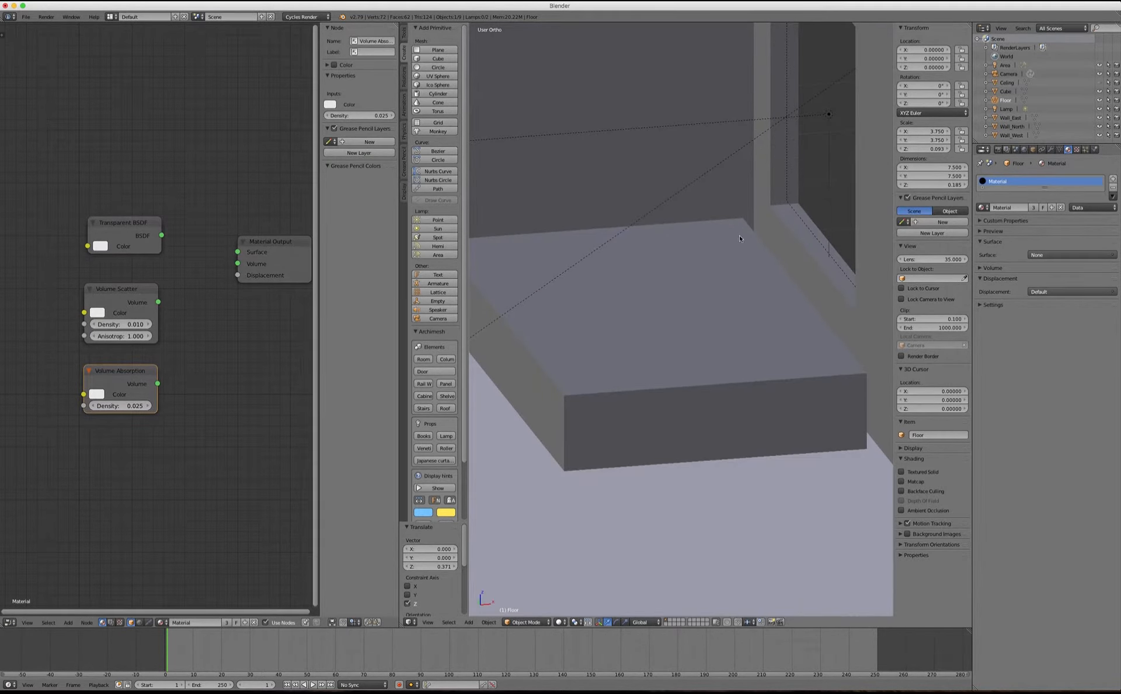
{"action": "scroll", "coordinate": [739, 235], "scroll_direction": "down", "scroll_amount": 5}
{"action": "scroll", "coordinate": [746, 285], "scroll_direction": "up", "scroll_amount": 3}
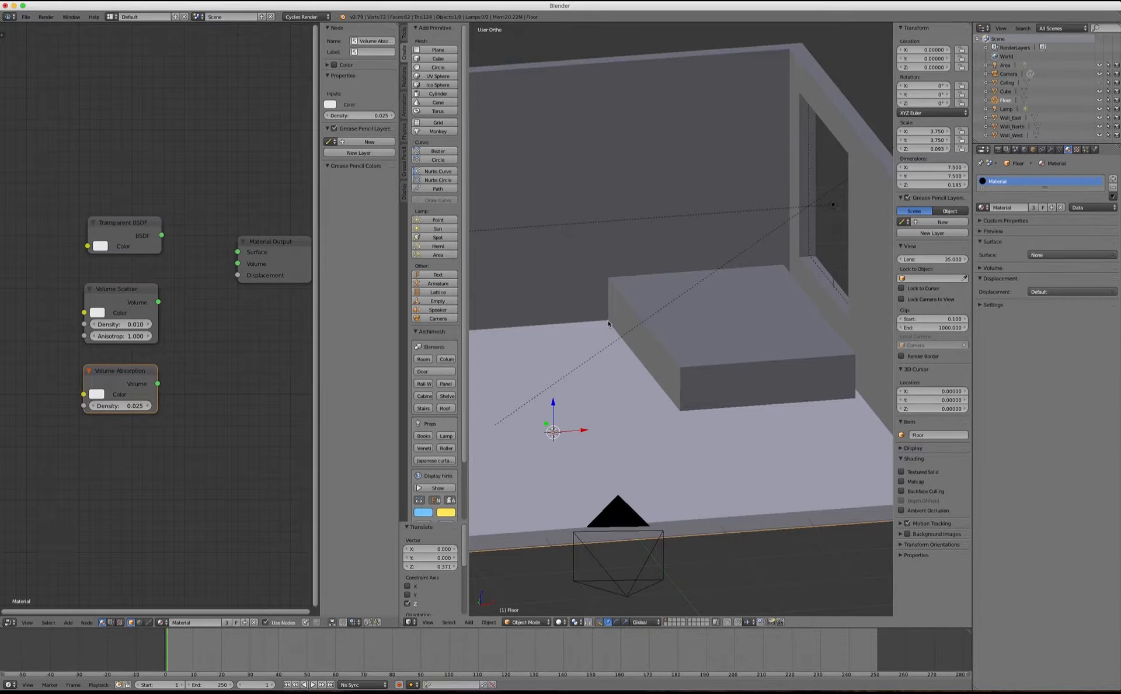
Step: Undo the cube's placement, the ceiling's hiding and the Dust_Volume deletion
{"action": "key", "text": "ctrl+z"}
{"action": "key", "text": "ctrl+z"}
{"action": "key", "text": "ctrl+z"}
{"action": "key", "text": "ctrl+z"}
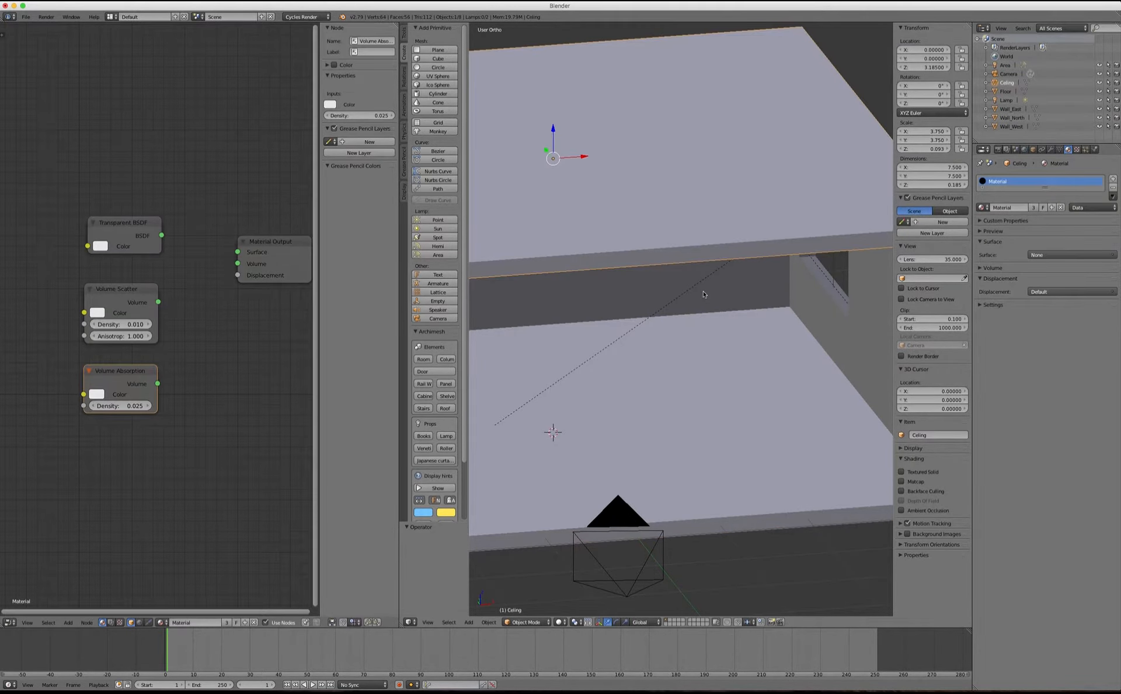
{"action": "key", "text": "ctrl+shift+z"}
{"action": "key", "text": "ctrl+shift+z"}
{"action": "key", "text": "ctrl+shift+z"}
{"action": "key", "text": "ctrl+shift+z"}
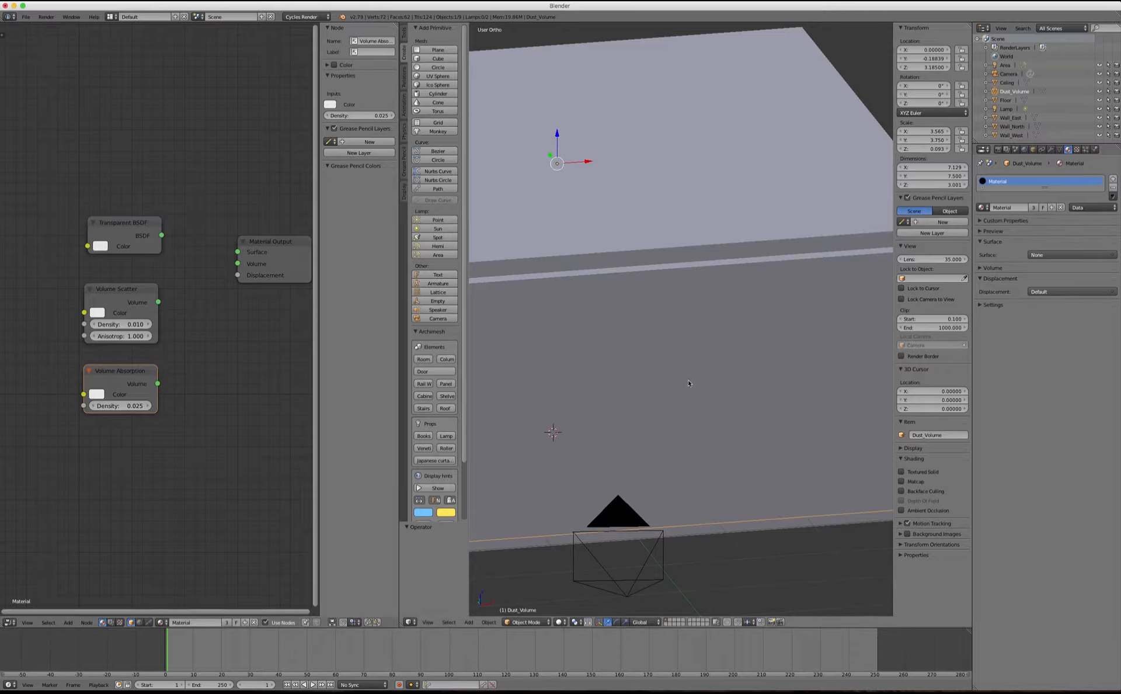
Step: Select the Floor object and remove its material slot
{"action": "right_click", "coordinate": [625, 312]}
{"action": "key", "text": "Home"}
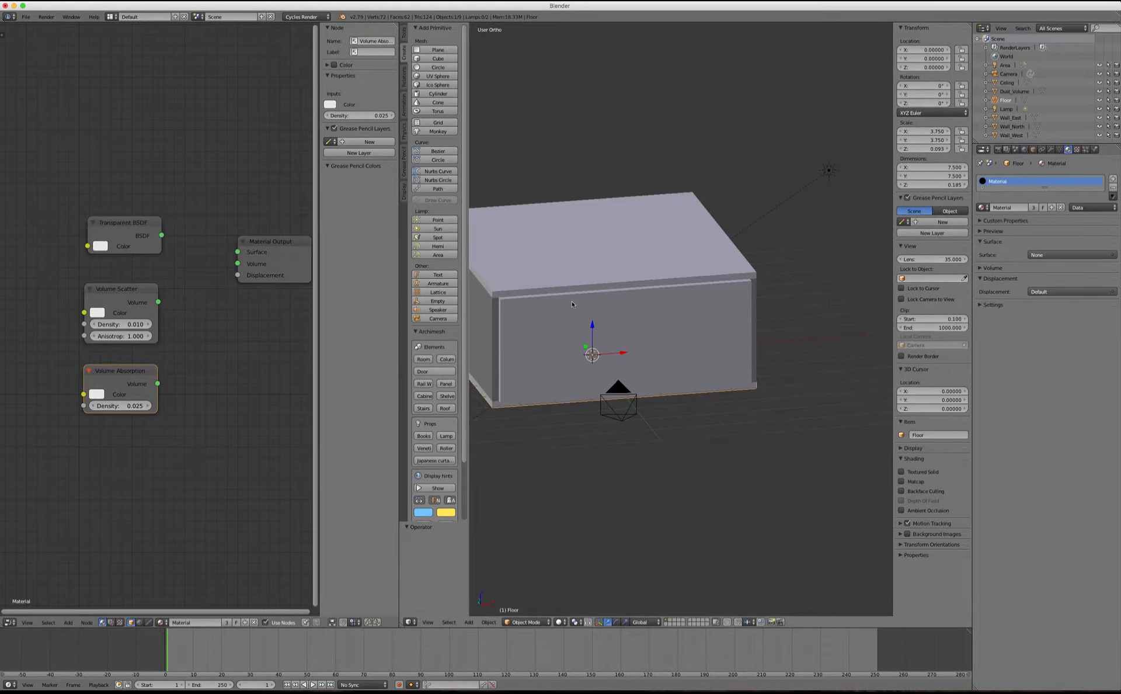
{"action": "right_click", "coordinate": [522, 361]}
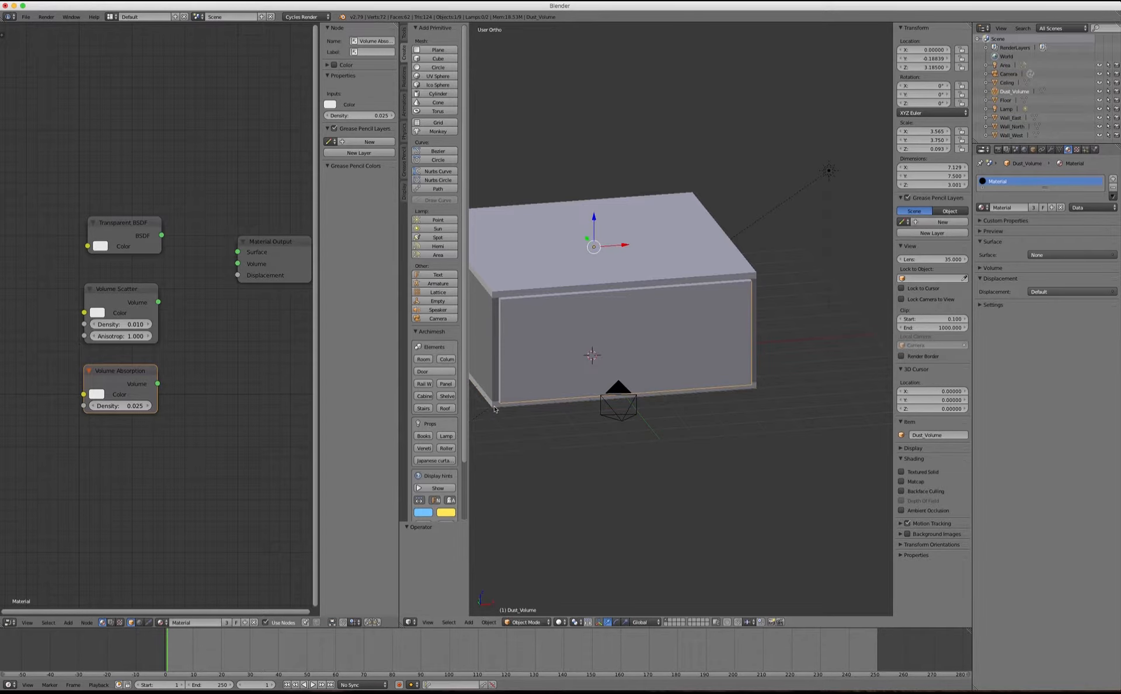
{"action": "right_click", "coordinate": [509, 390]}
{"action": "right_click", "coordinate": [524, 375]}
{"action": "scroll", "coordinate": [535, 279], "scroll_direction": "up", "scroll_amount": 4}
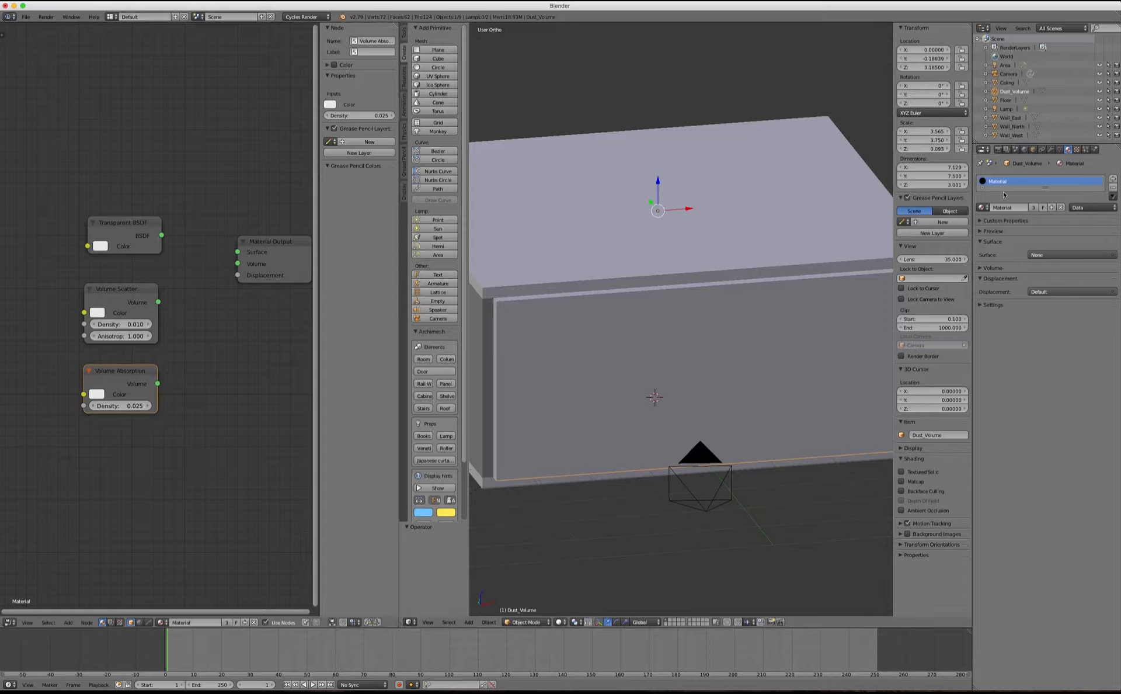
{"action": "right_click", "coordinate": [489, 483]}
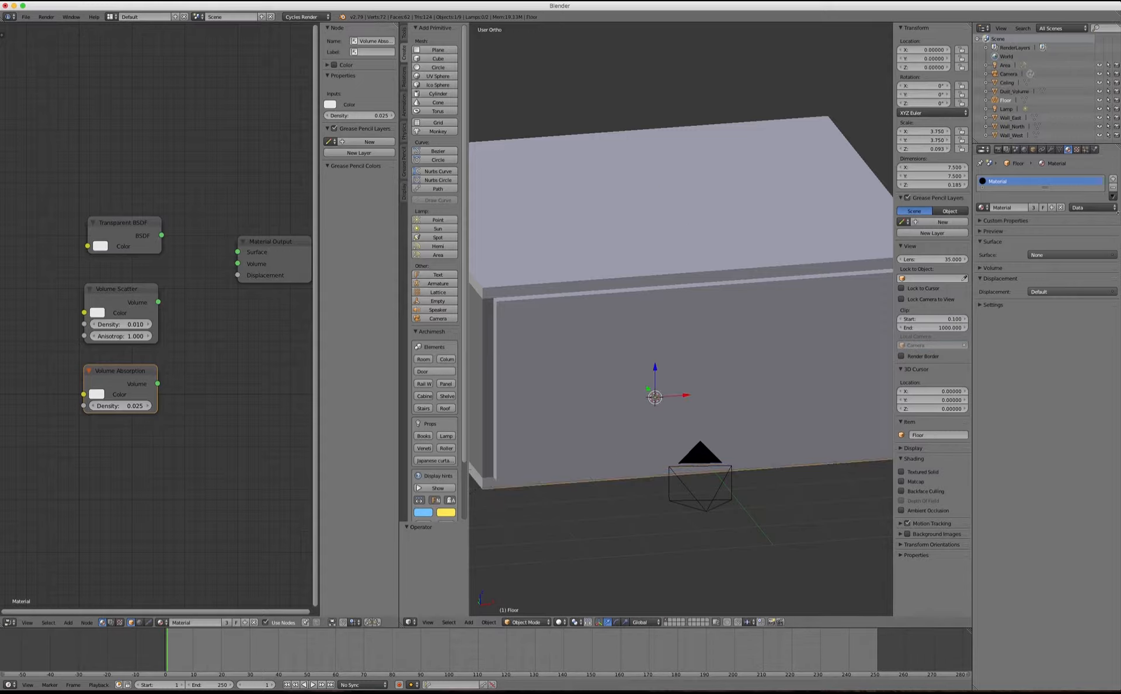
{"action": "left_click", "coordinate": [1113, 188]}
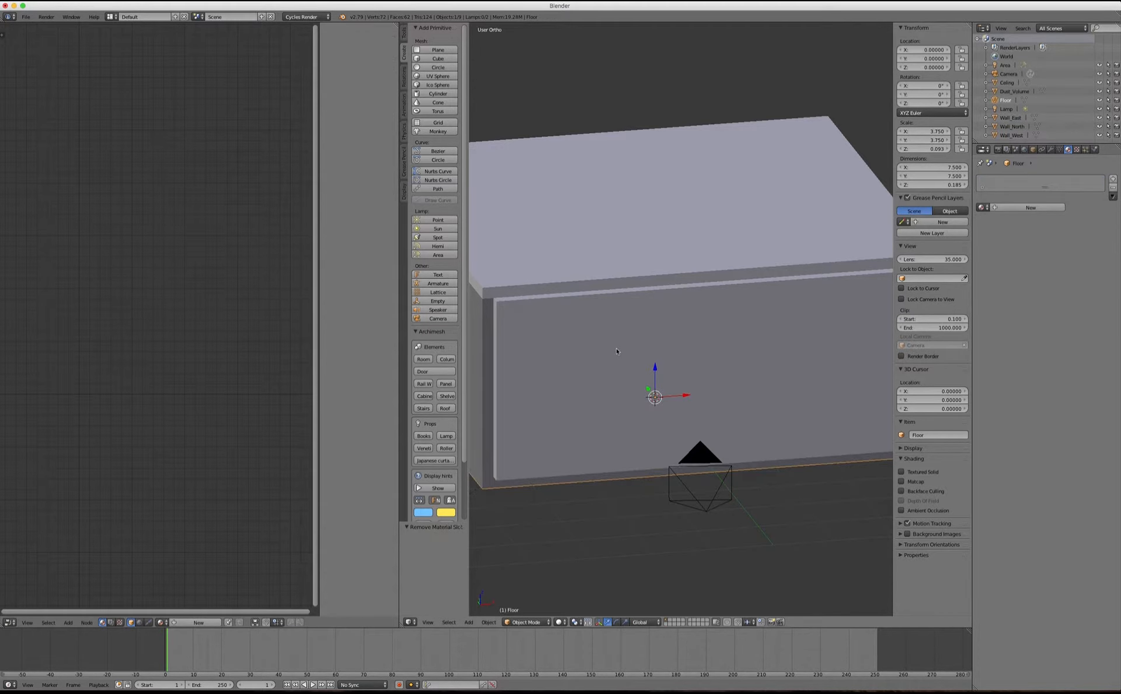
Step: Select the Dust_Volume block and show the camera view with rendered shading
{"action": "right_click", "coordinate": [666, 239]}
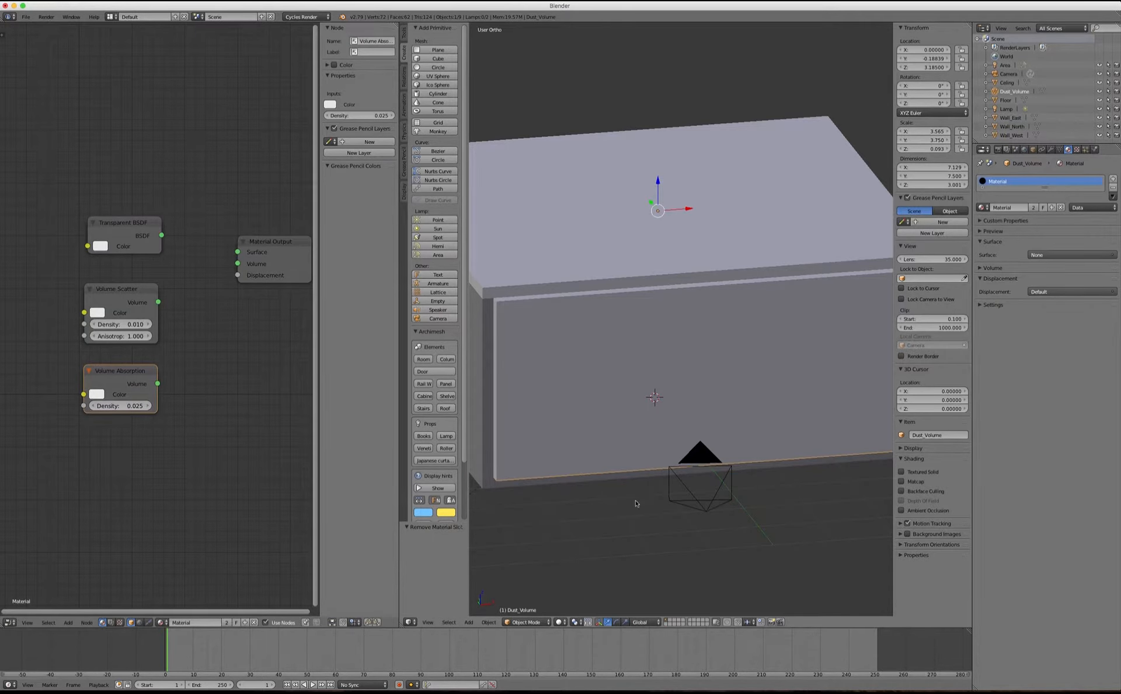
{"action": "key", "text": "KP_0"}
{"action": "left_click", "coordinate": [559, 622]}
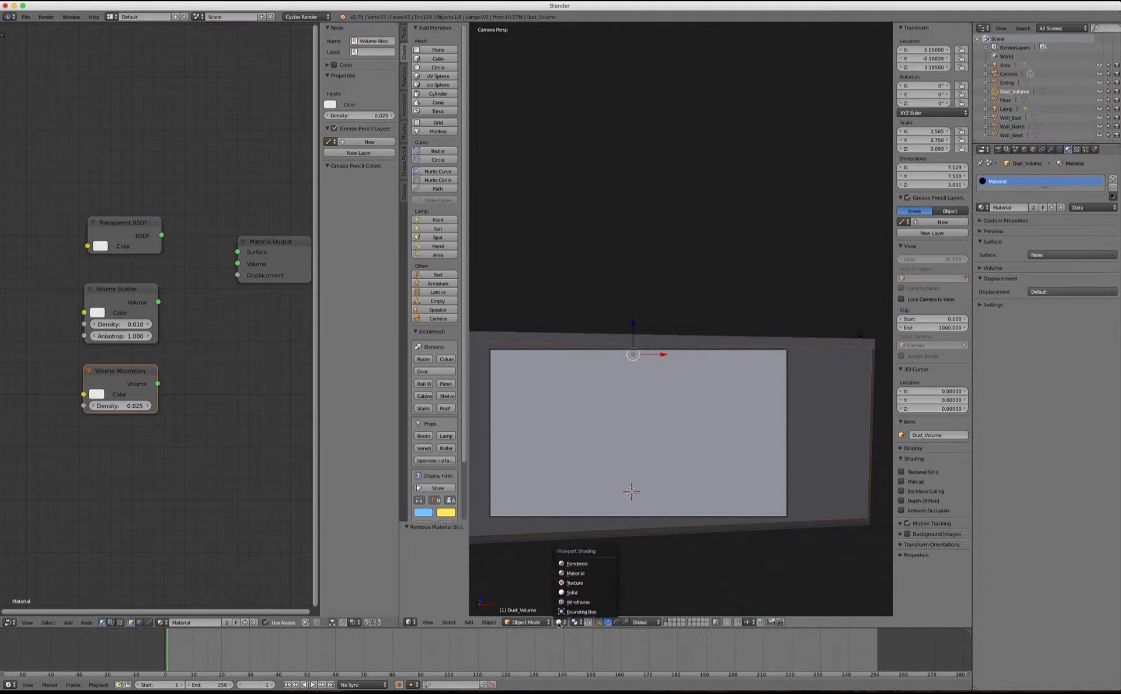
{"action": "left_click", "coordinate": [590, 564]}
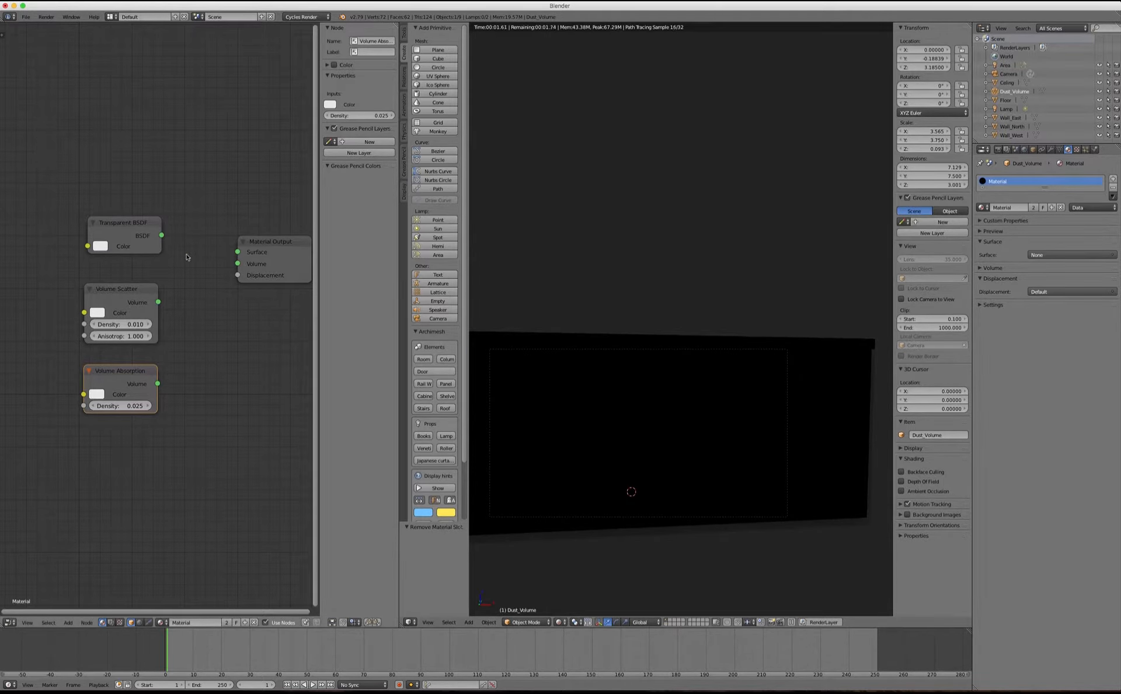
Step: Connect the Transparent BSDF to the Material Output's Surface and the Volume Scatter to its Volume, and set the scatter anisotropy to 0
{"action": "left_click_drag", "start_coordinate": [161, 235], "coordinate": [237, 252]}
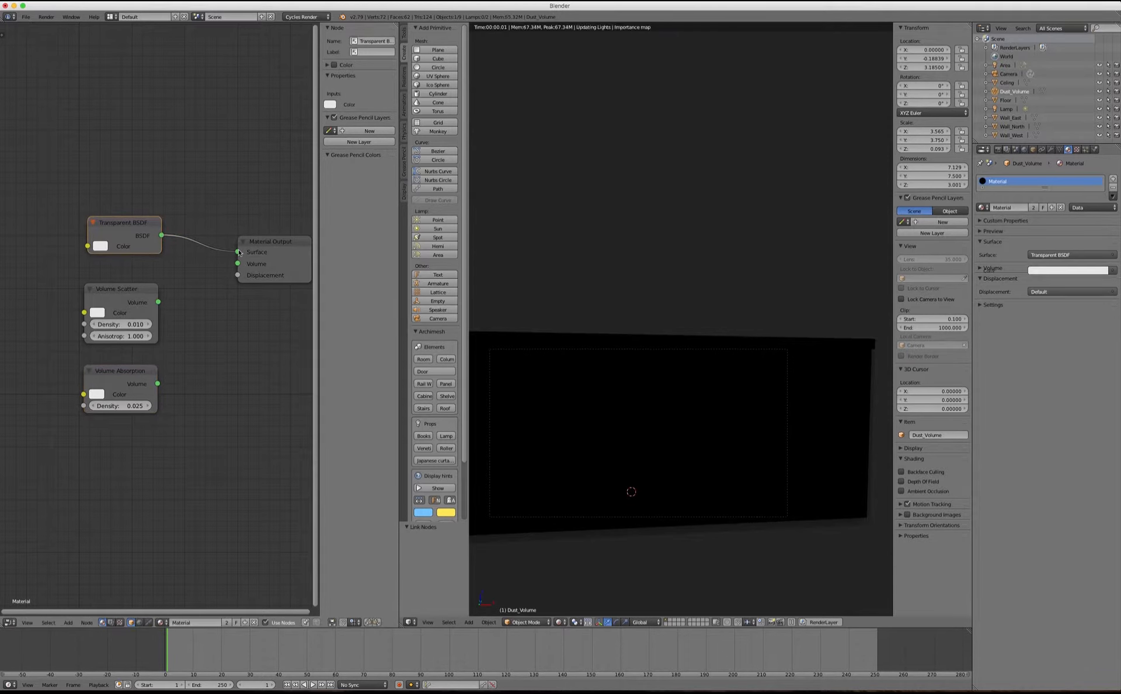
{"action": "left_click_drag", "start_coordinate": [158, 302], "coordinate": [237, 263]}
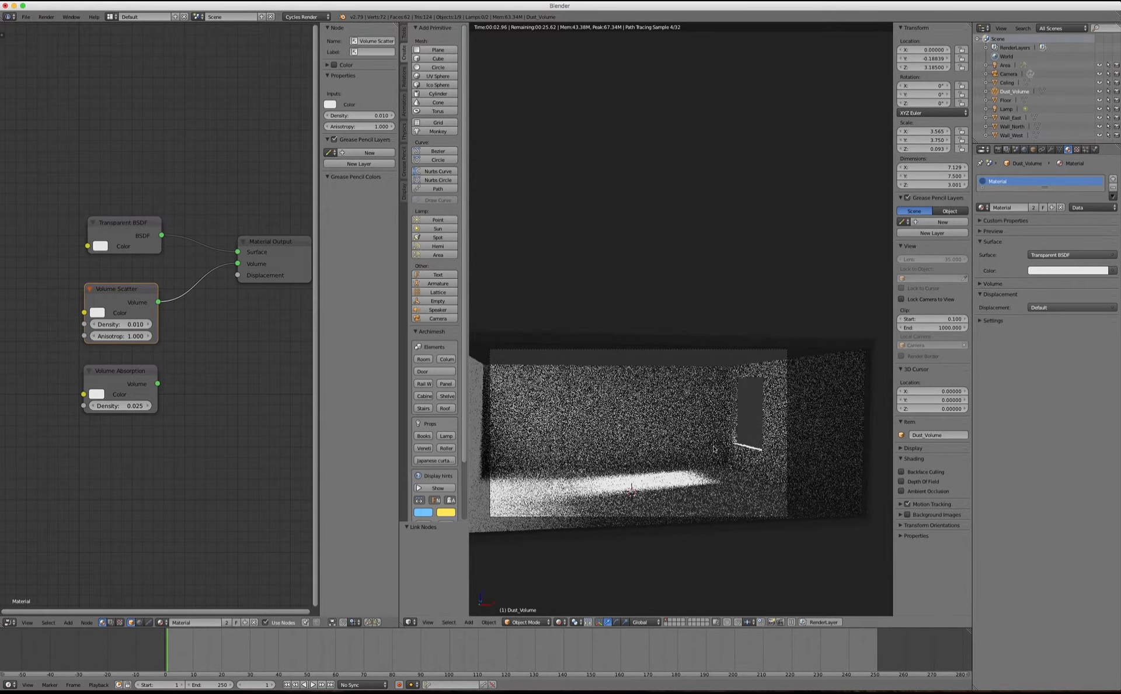
{"action": "scroll", "coordinate": [713, 448], "scroll_direction": "up", "scroll_amount": 2}
{"action": "left_click", "coordinate": [131, 337]}
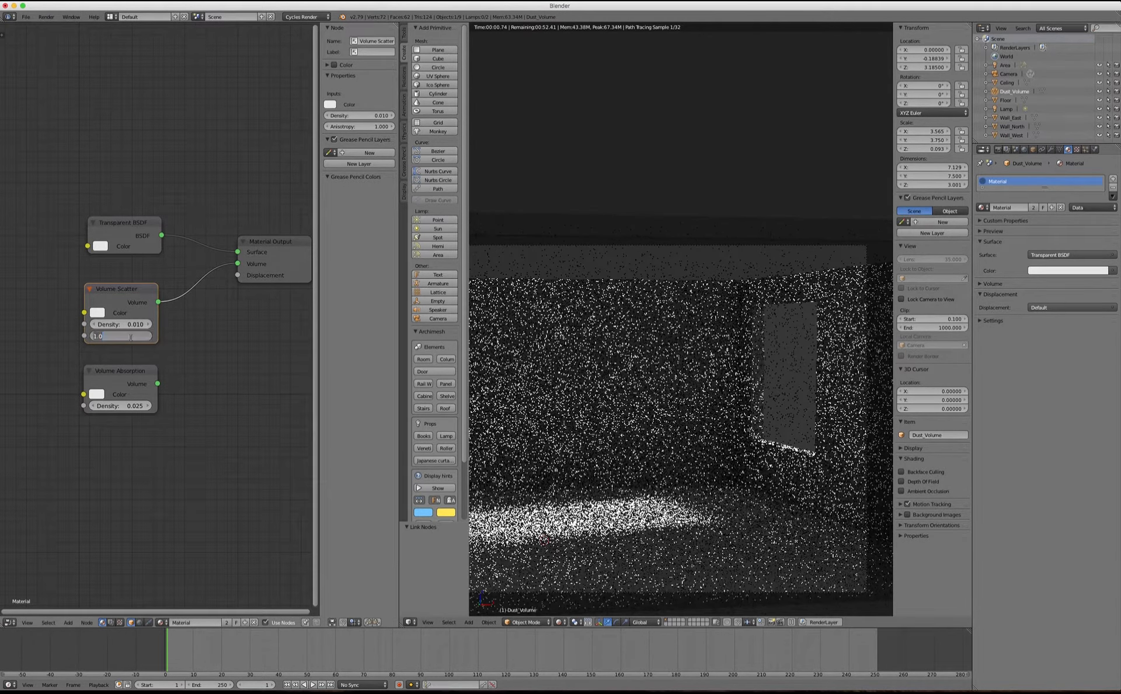
{"action": "type", "text": "0"}
{"action": "key", "text": "Return"}
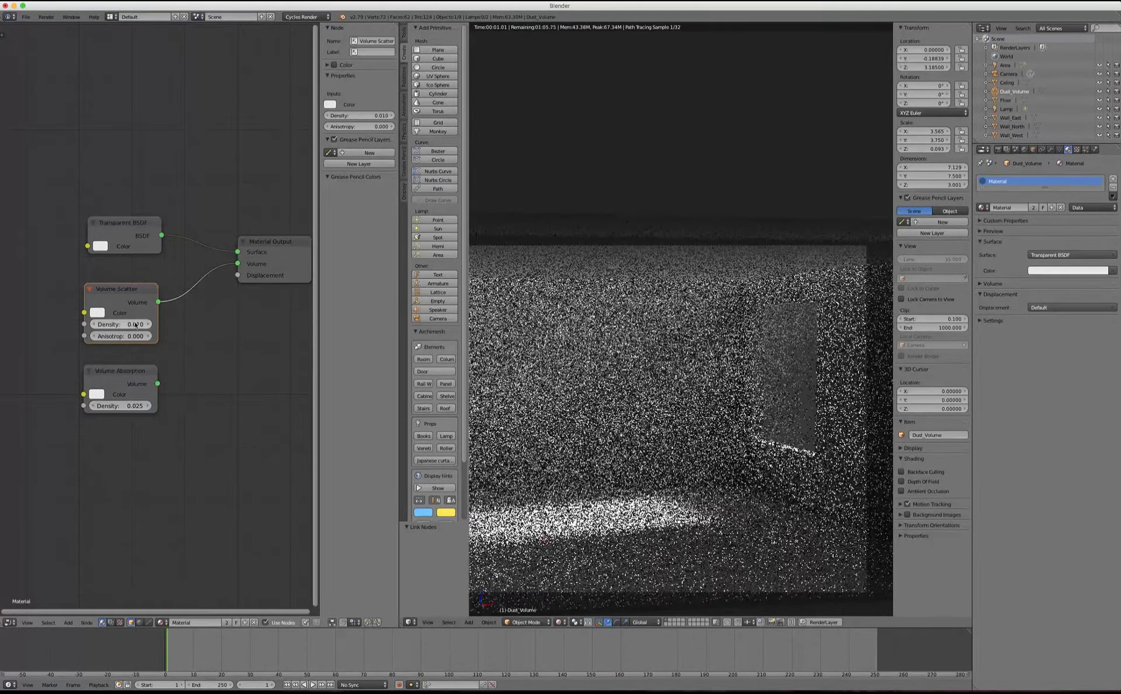
Step: Set the Volume Scatter node's density to 0.025 and view the rendered room
{"action": "left_click", "coordinate": [125, 324]}
{"action": "type", "text": "0.025"}
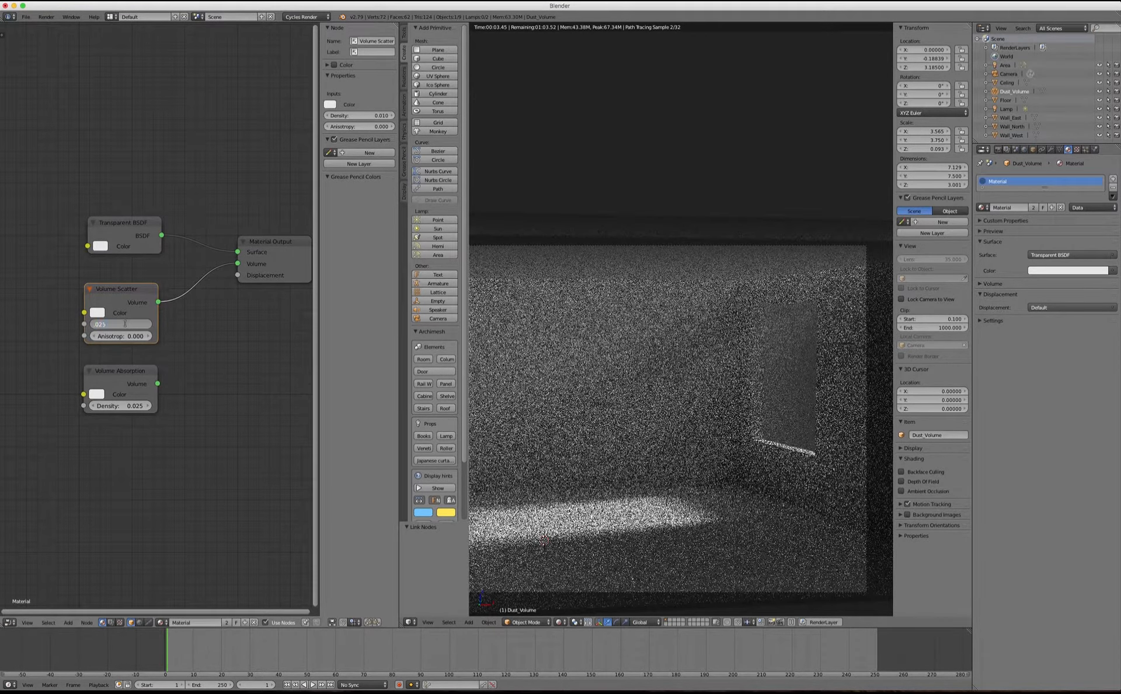
{"action": "key", "text": "Return"}
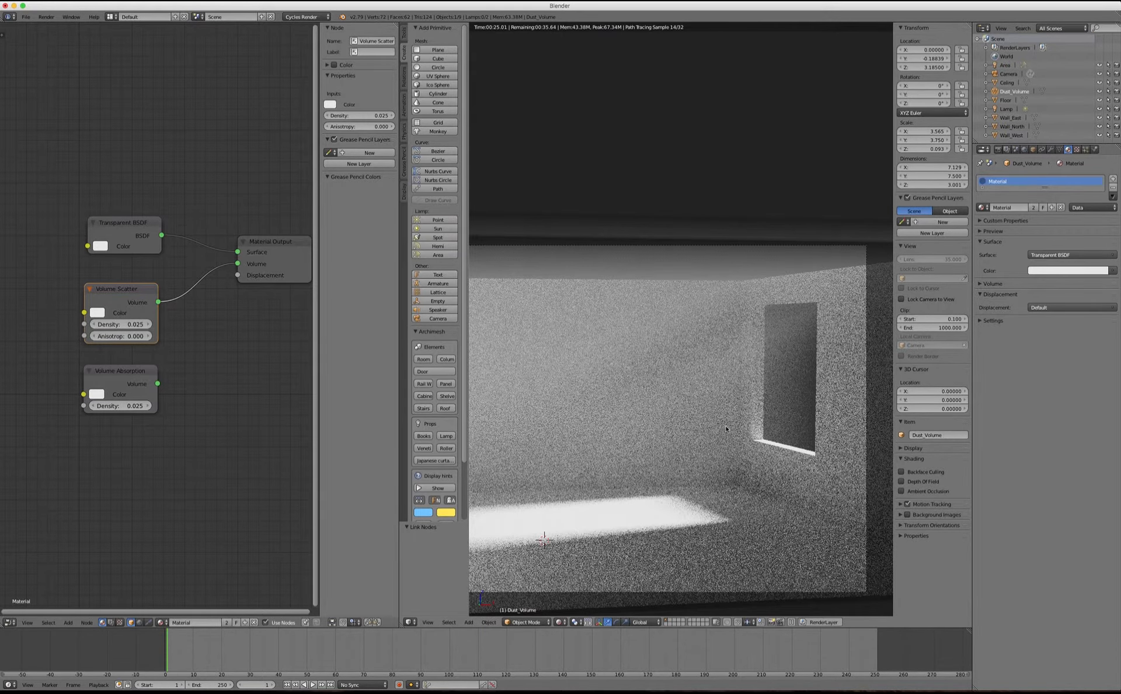
{"action": "scroll", "coordinate": [725, 429], "scroll_direction": "down", "scroll_amount": 2}
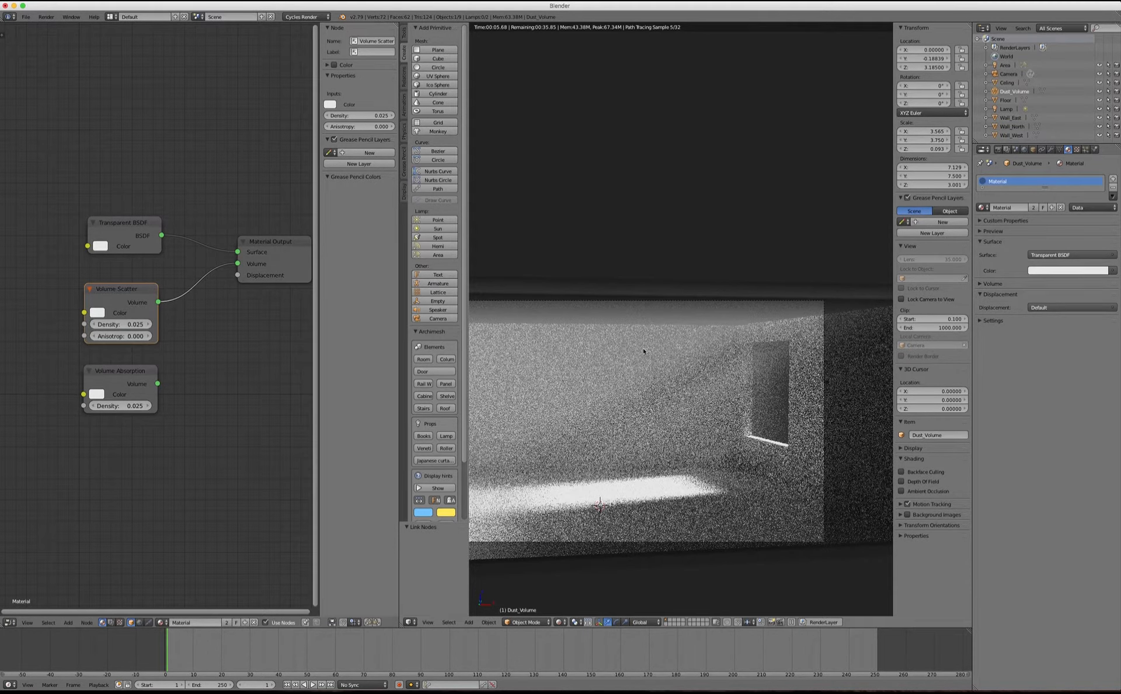
Step: Leave the rendered camera view and hide the Dust_Volume block and the ceiling to expose the room's interior
{"action": "key", "text": "shift+z"}
{"action": "key", "text": "KP_0"}
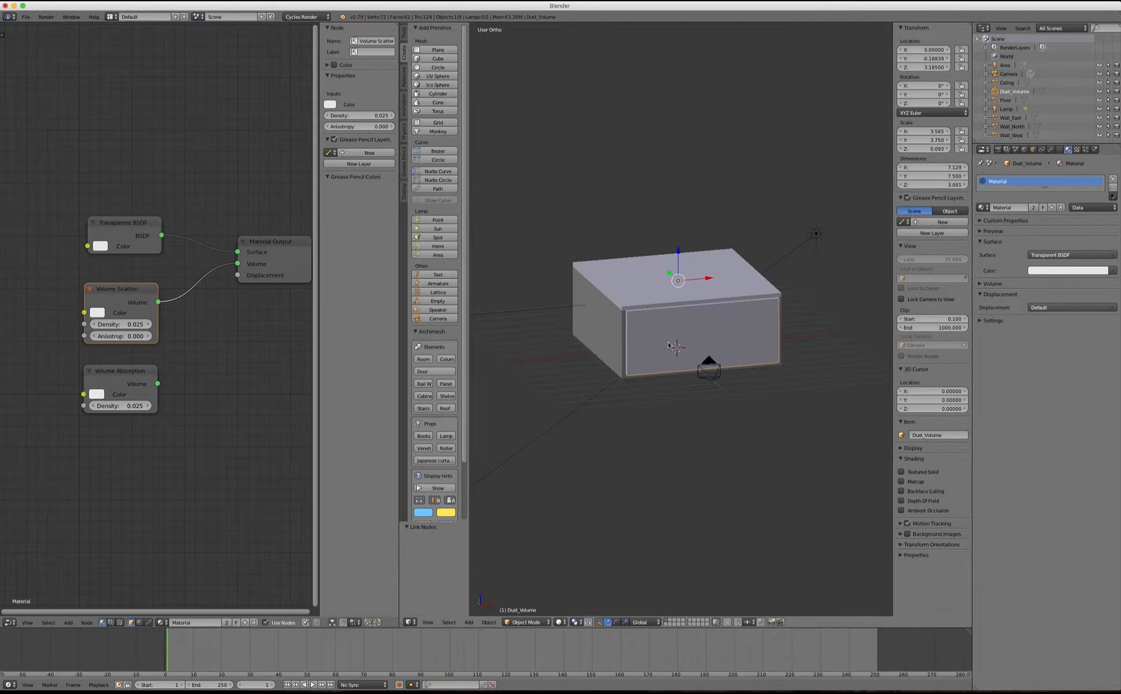
{"action": "scroll", "coordinate": [644, 330], "scroll_direction": "up", "scroll_amount": 5}
{"action": "scroll", "coordinate": [567, 320], "scroll_direction": "down", "scroll_amount": 3}
{"action": "mouse_move", "coordinate": [712, 306]}
{"action": "middle_mouse_down"}
{"action": "mouse_move", "coordinate": [691, 313]}
{"action": "mouse_move", "coordinate": [719, 301]}
{"action": "middle_mouse_up"}
{"action": "scroll", "coordinate": [683, 301], "scroll_direction": "up", "scroll_amount": 5}
{"action": "scroll", "coordinate": [586, 313], "scroll_direction": "down", "scroll_amount": 2}
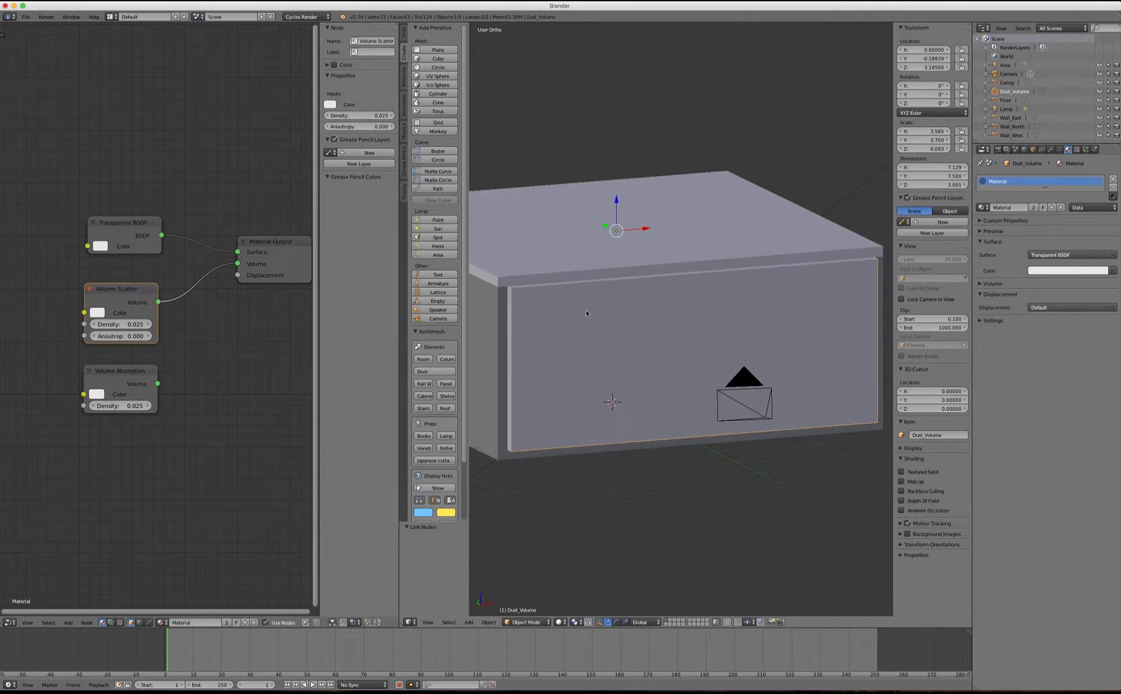
{"action": "key", "text": "h"}
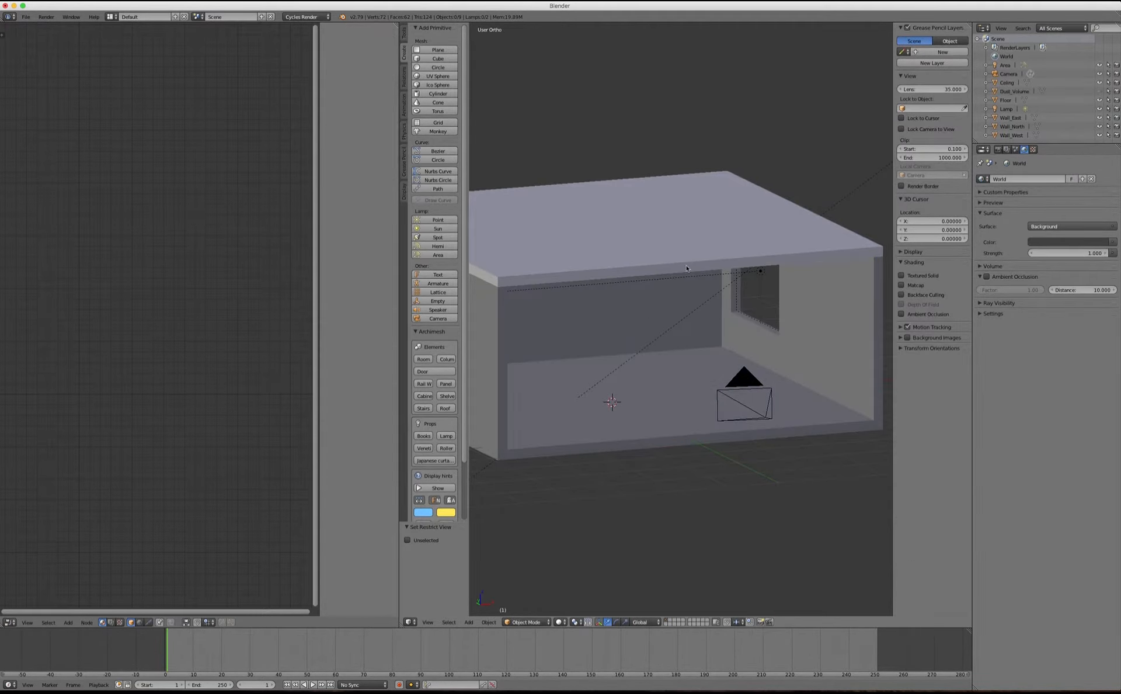
{"action": "right_click", "coordinate": [652, 247]}
{"action": "key", "text": "h"}
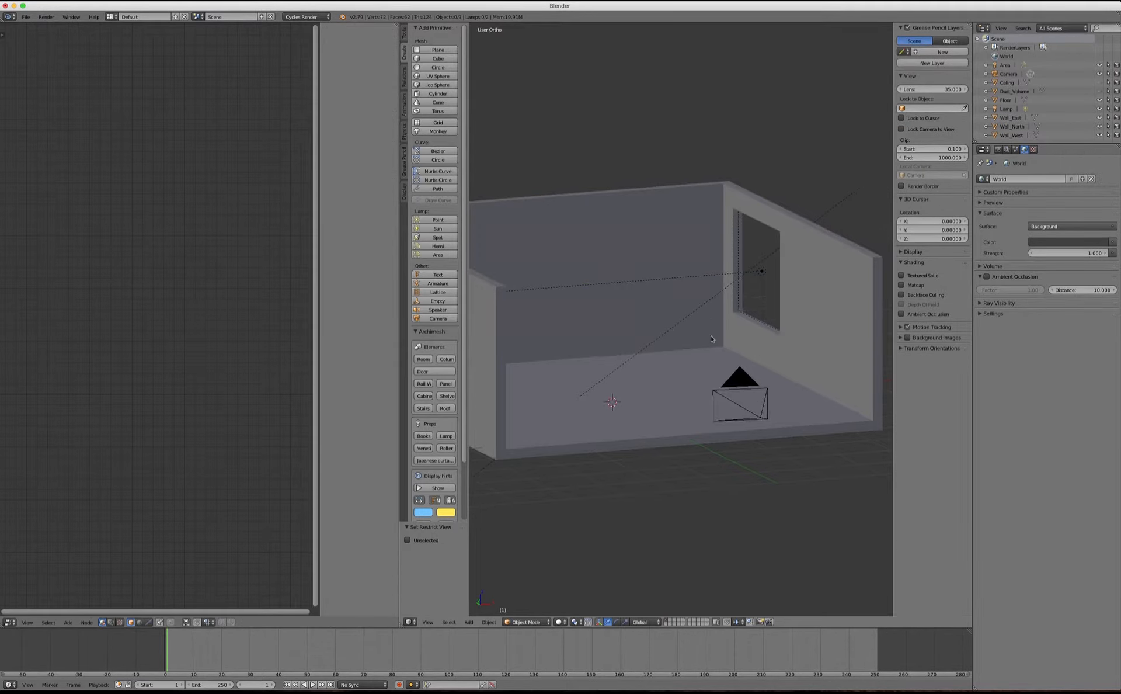
Step: Add a cube inside the room and flatten it along Z to a scale of about 0.24
{"action": "mouse_move", "coordinate": [712, 339]}
{"action": "middle_mouse_down"}
{"action": "mouse_move", "coordinate": [703, 356]}
{"action": "mouse_move", "coordinate": [718, 317]}
{"action": "middle_mouse_up"}
{"action": "scroll", "coordinate": [725, 321], "scroll_direction": "up", "scroll_amount": 3}
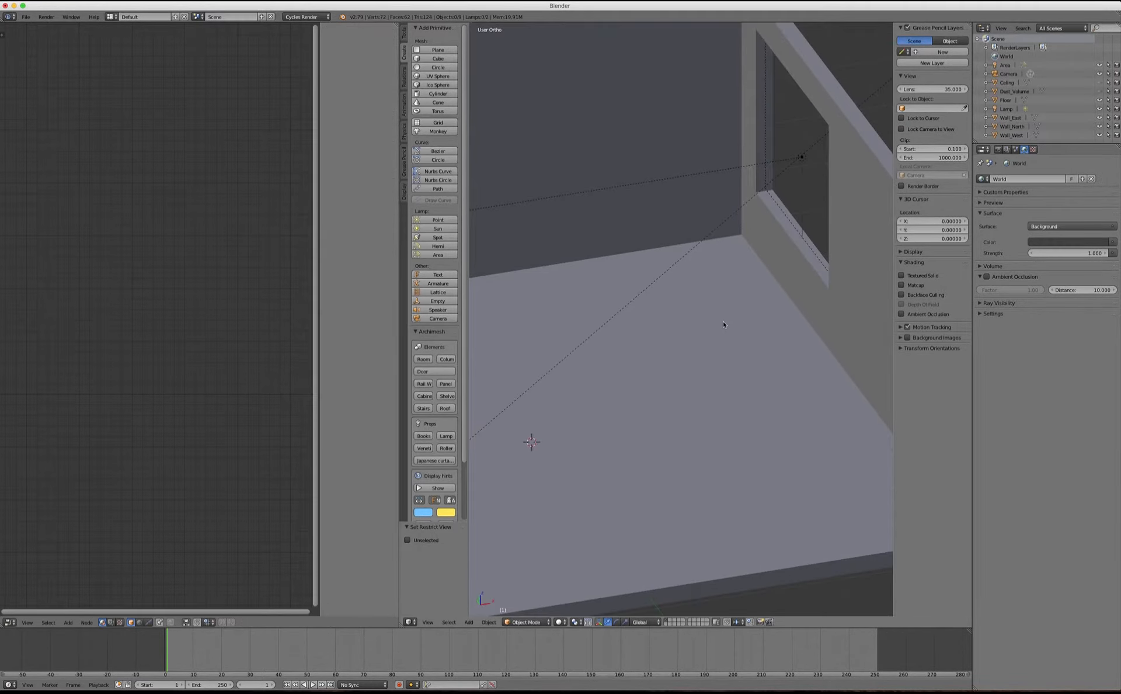
{"action": "scroll", "coordinate": [742, 316], "scroll_direction": "down", "scroll_amount": 2}
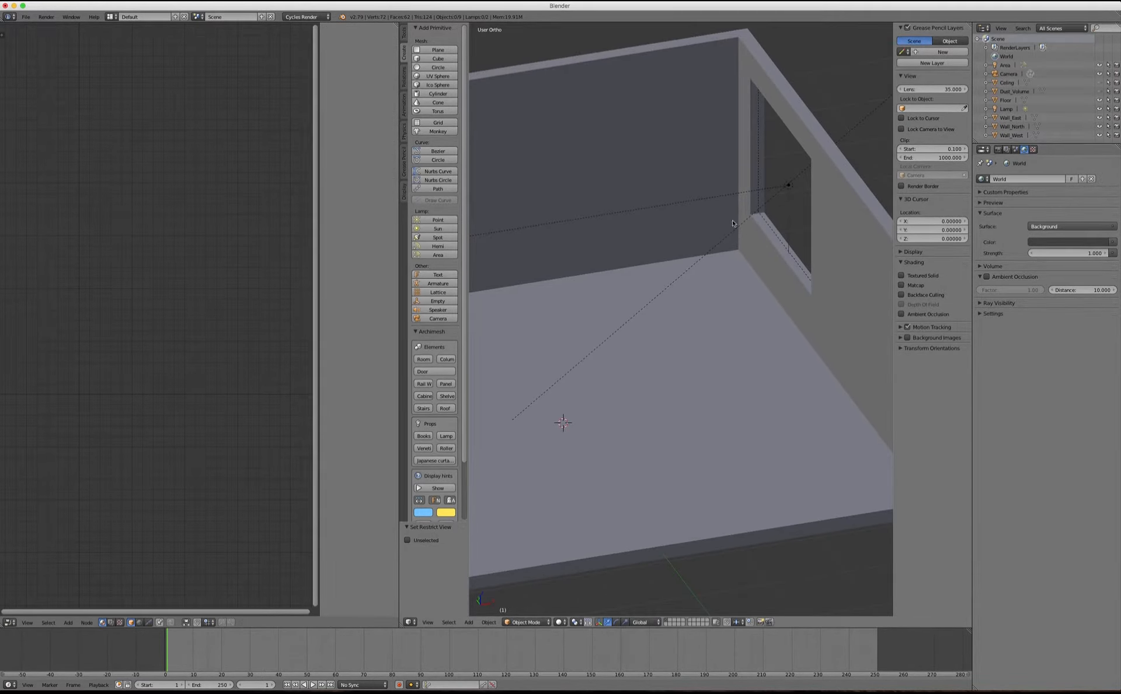
{"action": "left_click", "coordinate": [438, 58]}
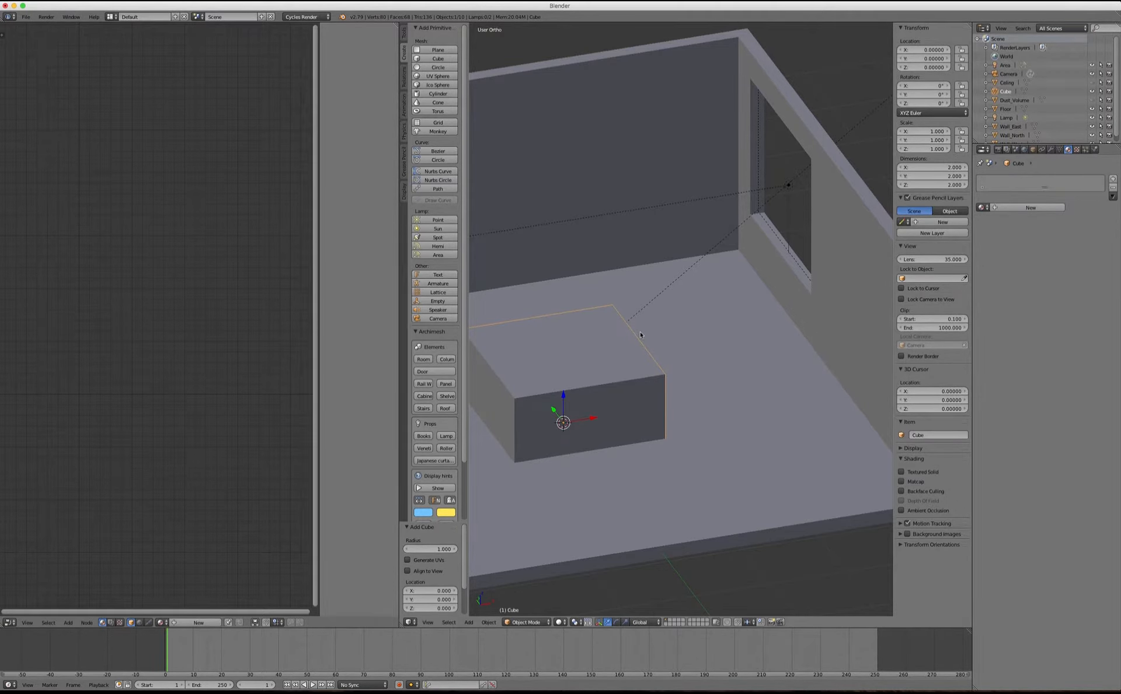
{"action": "key", "text": "KP_1"}
{"action": "key", "text": "s"}
{"action": "key", "text": "z"}
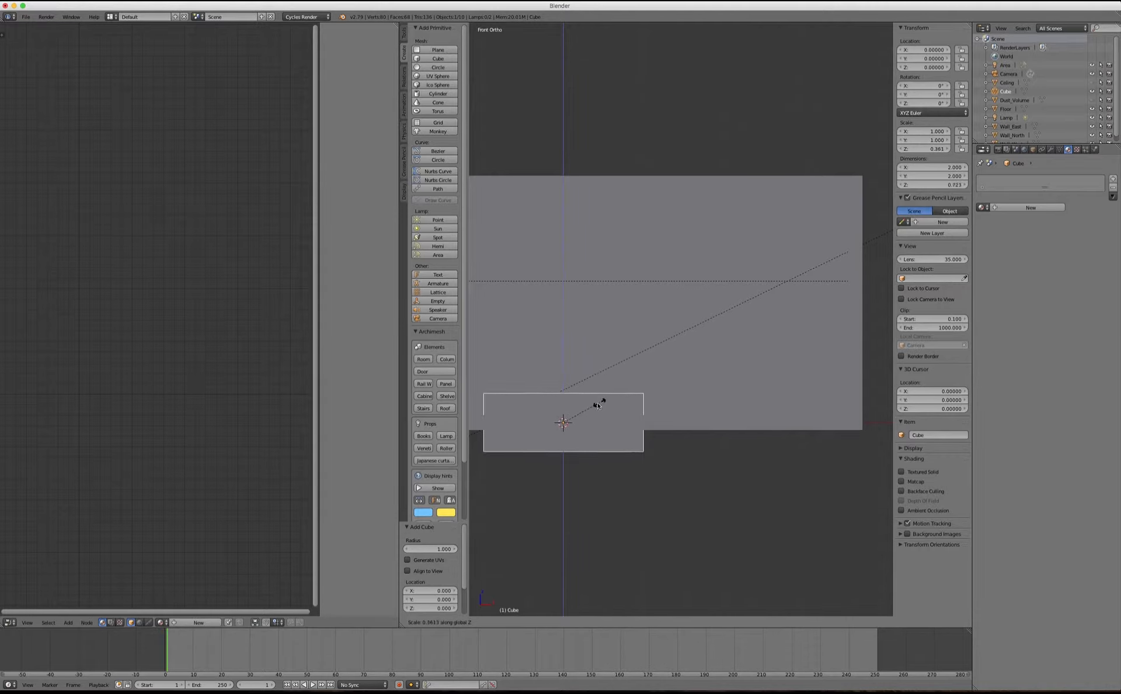
{"action": "left_click", "coordinate": [587, 410]}
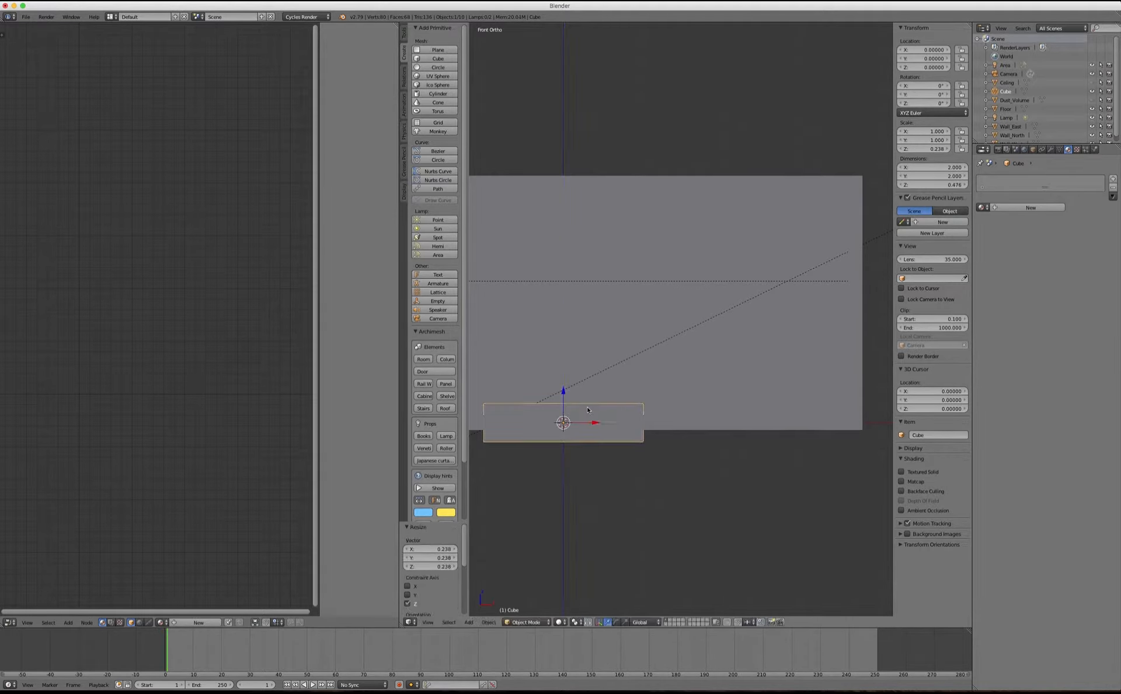
Step: Stretch the cube along Y to a scale of about 1.73 and move it beside the window wall, to about X 2.49, Y 1.70
{"action": "key", "text": "KP_7"}
{"action": "key", "text": "s"}
{"action": "key", "text": "y"}
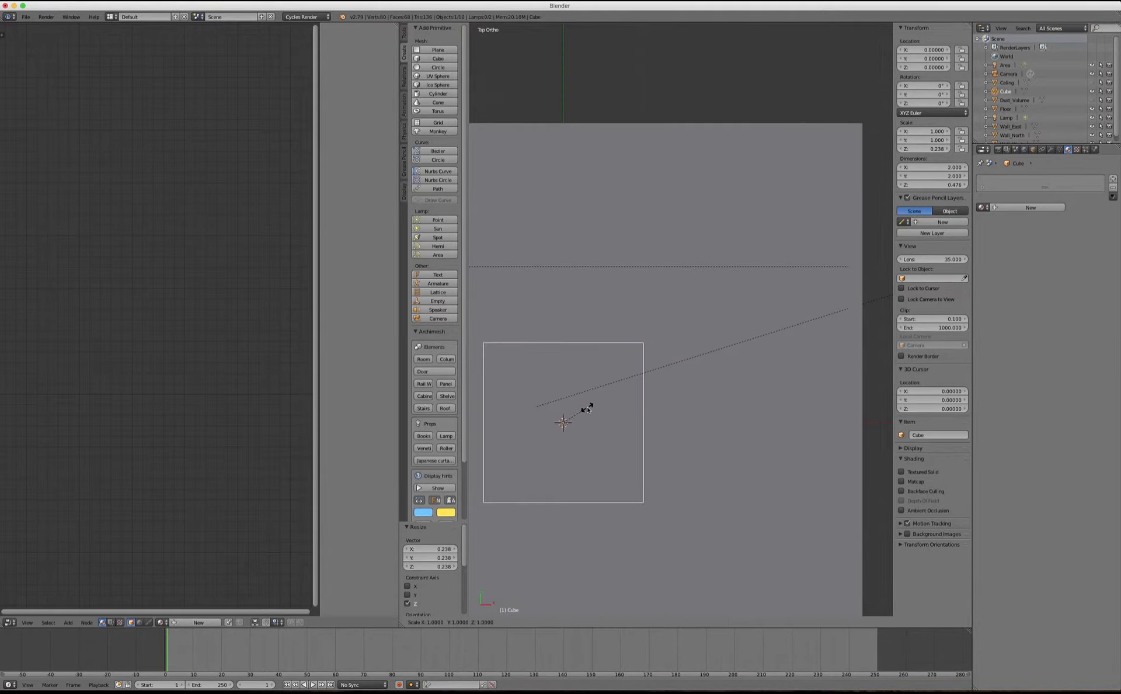
{"action": "left_click", "coordinate": [590, 383]}
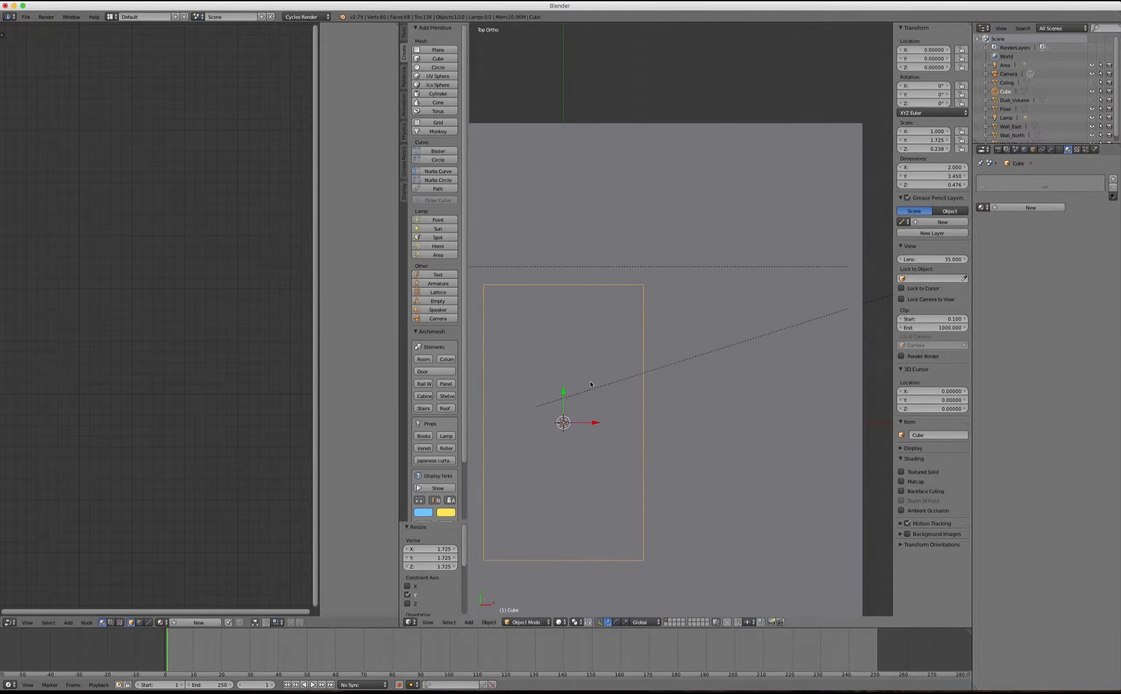
{"action": "key", "text": "g"}
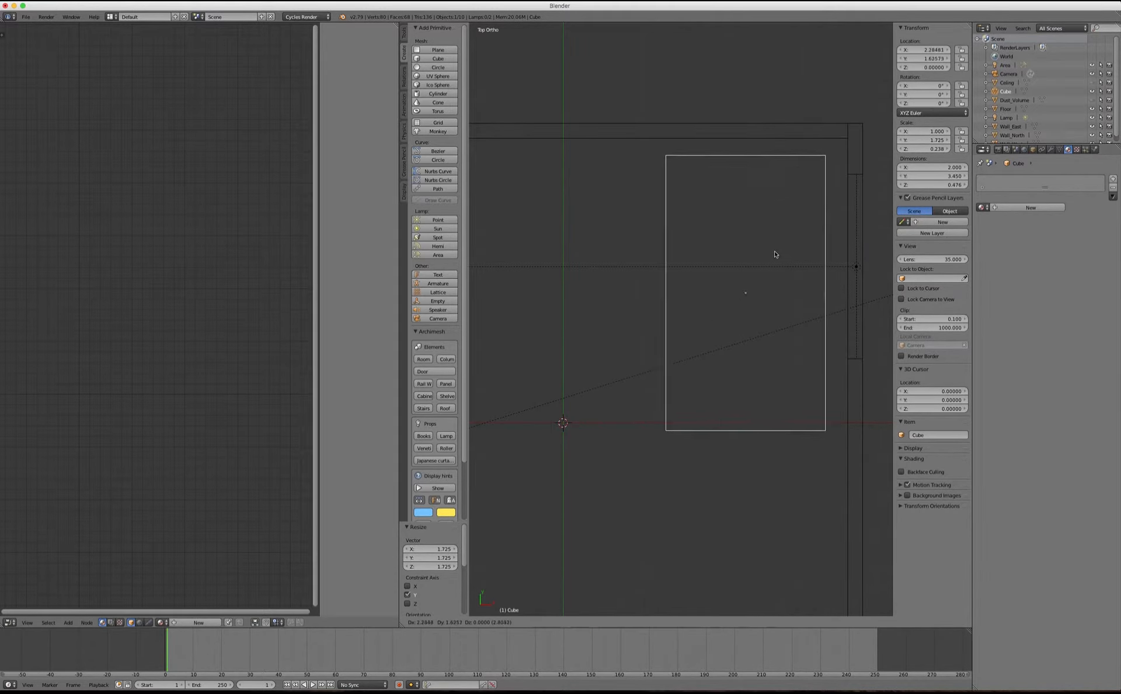
{"action": "left_click", "coordinate": [789, 248]}
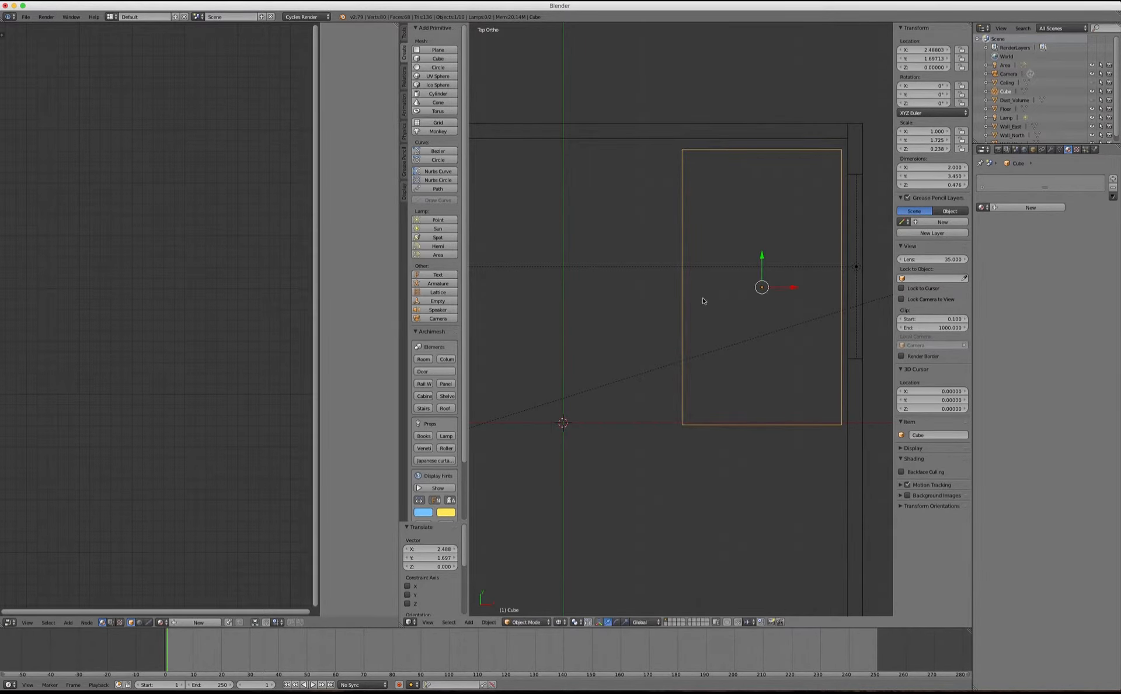
Step: Raise the flattened cube about 0.35 along Z to just above the floor and return to solid shading
{"action": "middle_click_drag", "start_coordinate": [705, 300], "coordinate": [701, 253]}
{"action": "key", "text": "KP_1"}
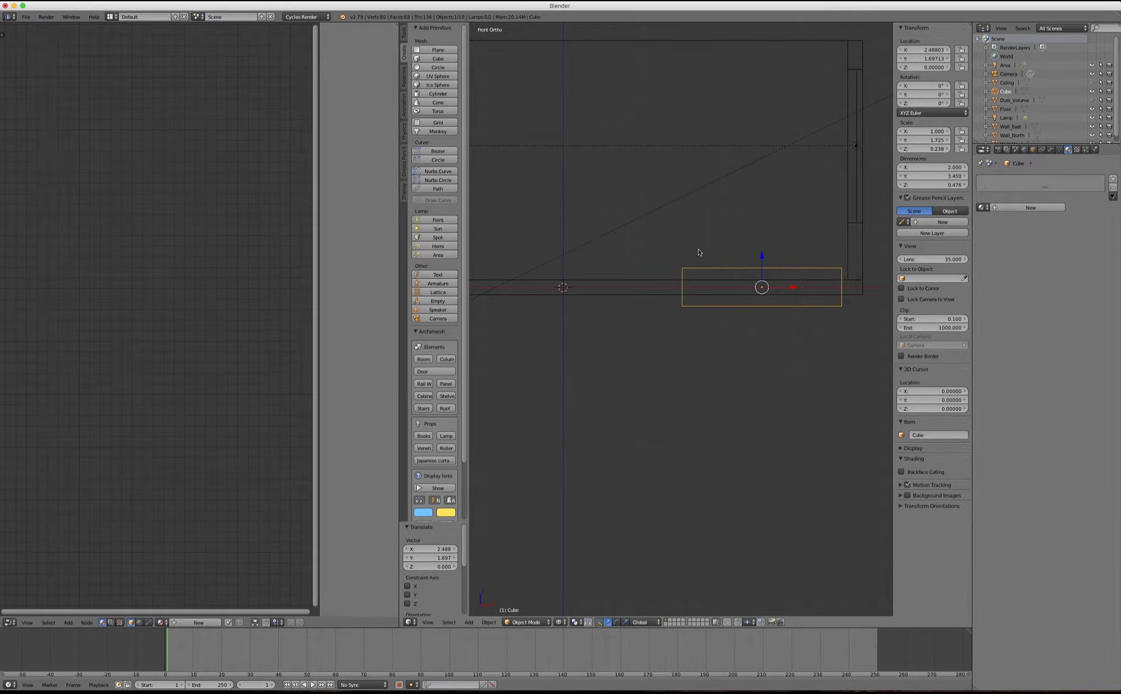
{"action": "key", "text": "g"}
{"action": "key", "text": "z"}
{"action": "left_click", "coordinate": [708, 242]}
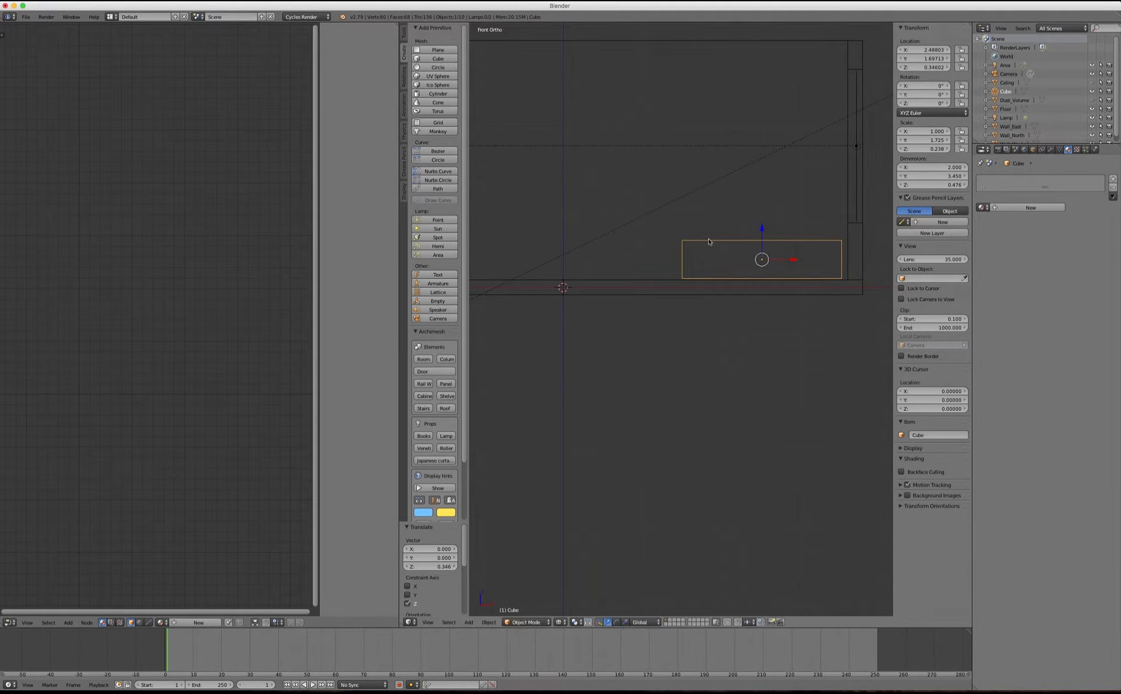
{"action": "middle_click_drag", "start_coordinate": [709, 241], "coordinate": [775, 286]}
{"action": "key", "text": "z"}
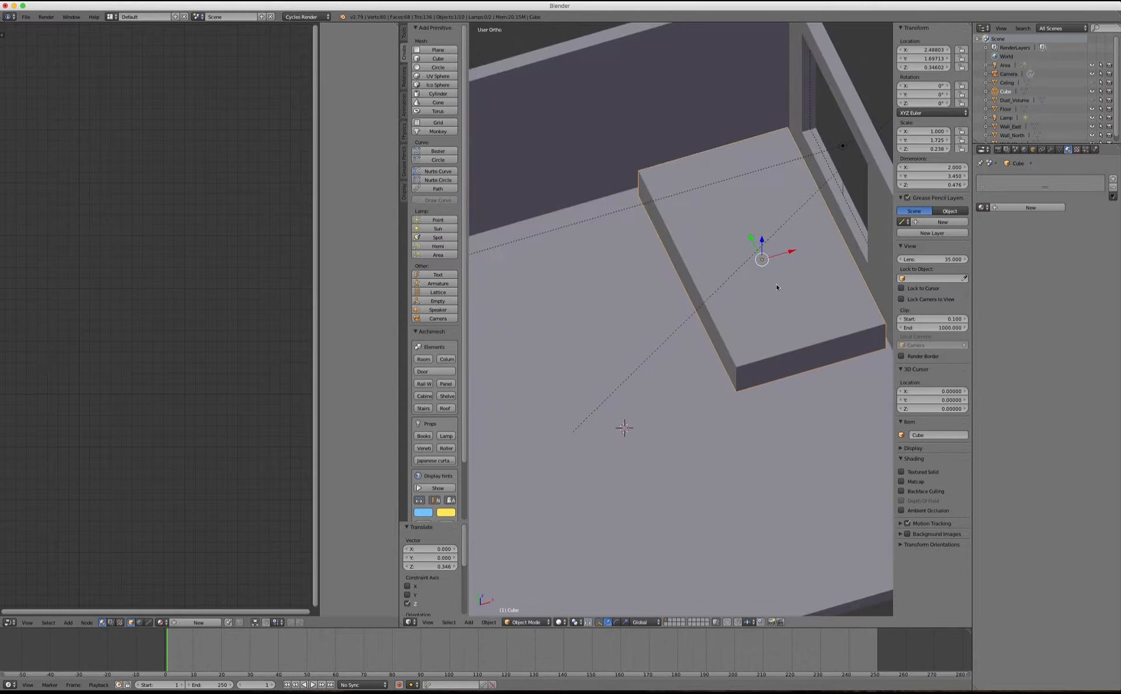
Step: Give the cube a Subdivision Surface modifier with 2 view subdivisions and smooth shading
{"action": "scroll", "coordinate": [777, 283], "scroll_direction": "up", "scroll_amount": 2}
{"action": "middle_click_drag", "start_coordinate": [673, 298], "coordinate": [703, 268]}
{"action": "scroll", "coordinate": [607, 272], "scroll_direction": "down", "scroll_amount": 4}
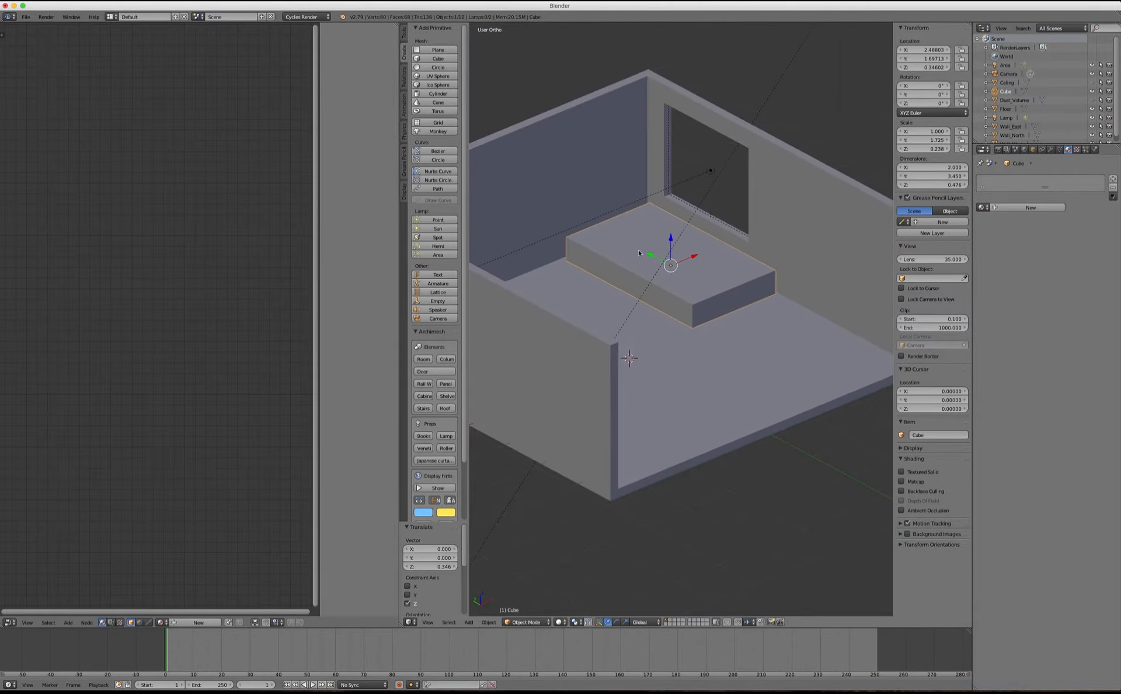
{"action": "scroll", "coordinate": [701, 222], "scroll_direction": "up", "scroll_amount": 4}
{"action": "scroll", "coordinate": [689, 297], "scroll_direction": "down", "scroll_amount": 1}
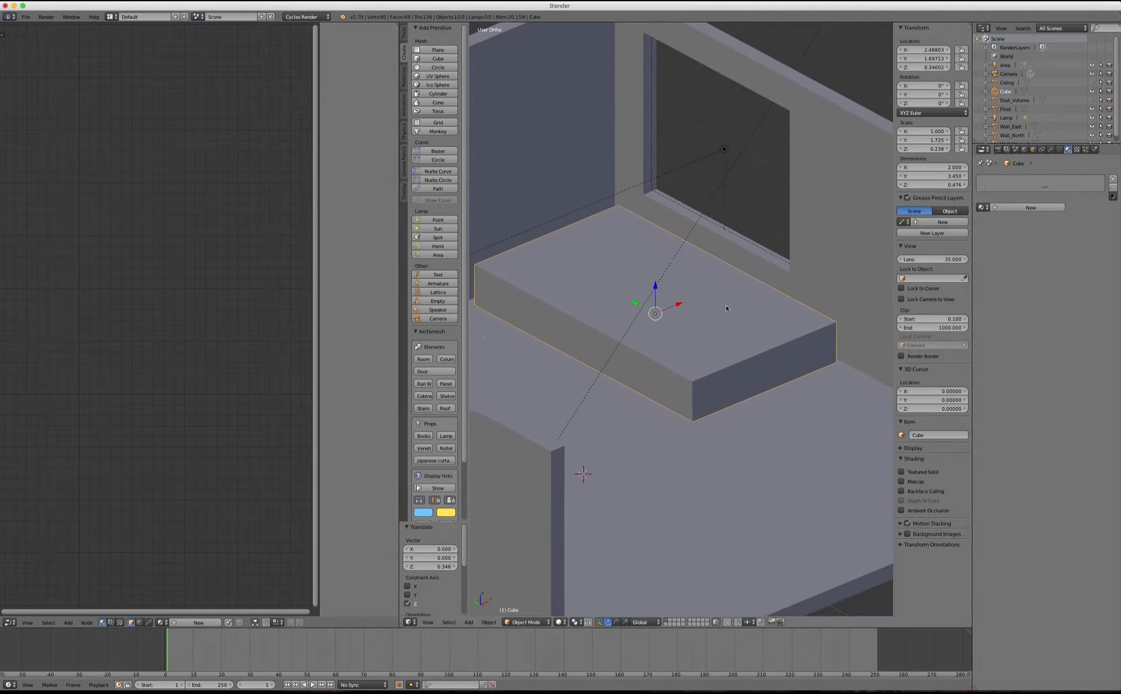
{"action": "left_click", "coordinate": [1051, 150]}
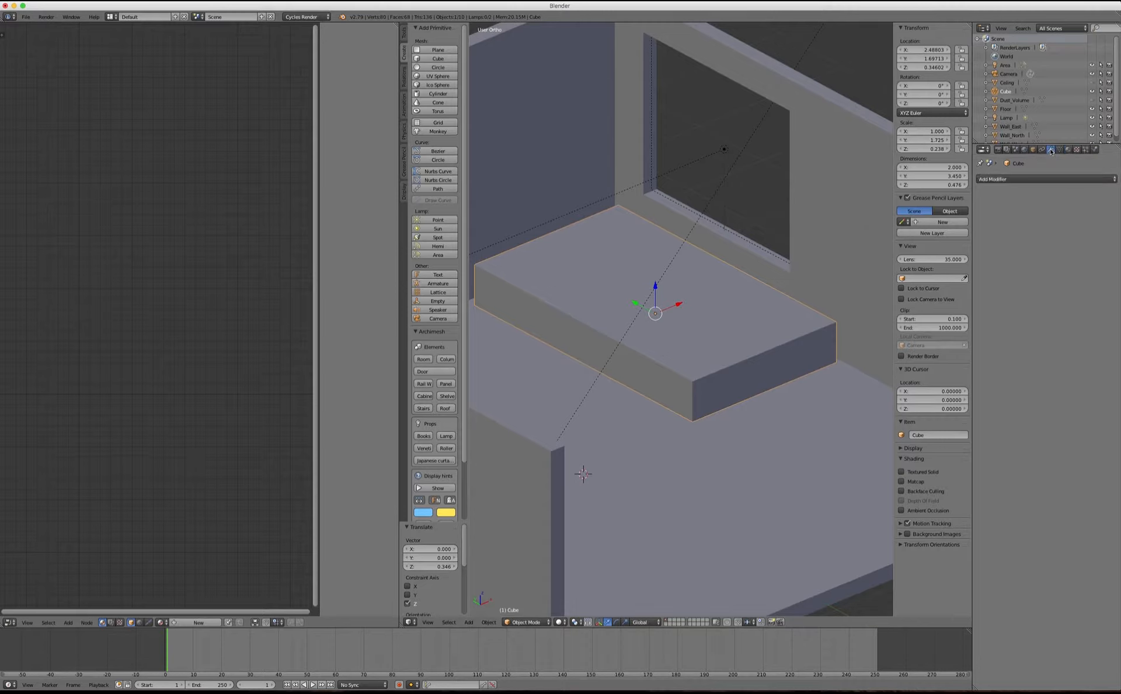
{"action": "left_click", "coordinate": [1025, 179]}
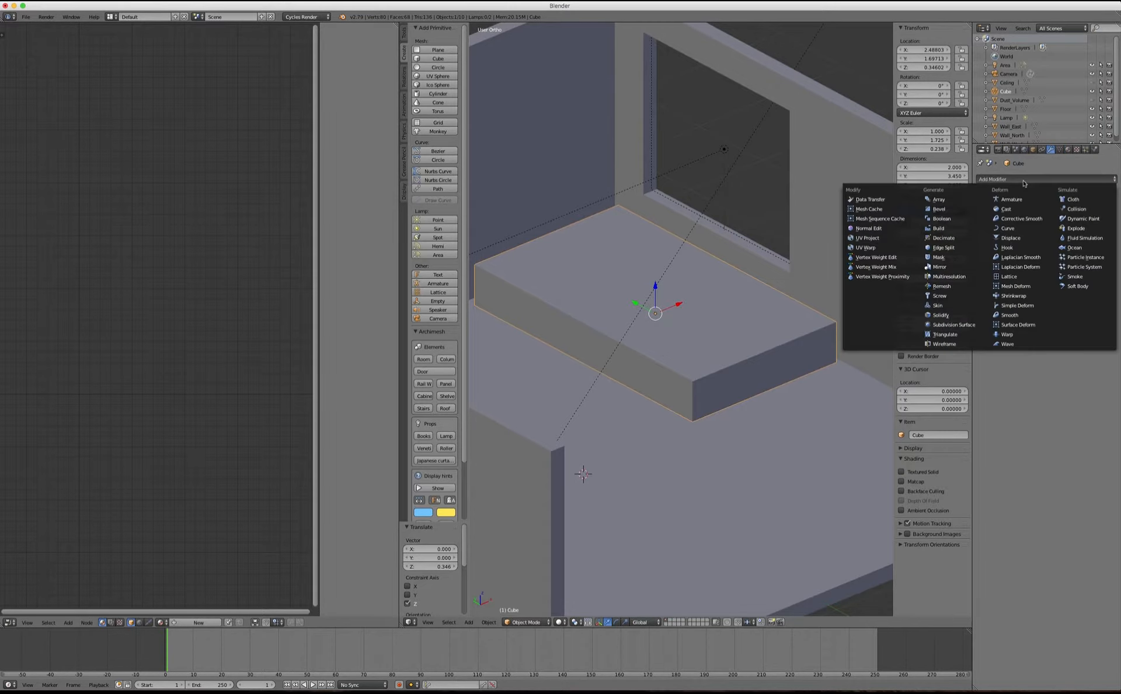
{"action": "left_click", "coordinate": [954, 324]}
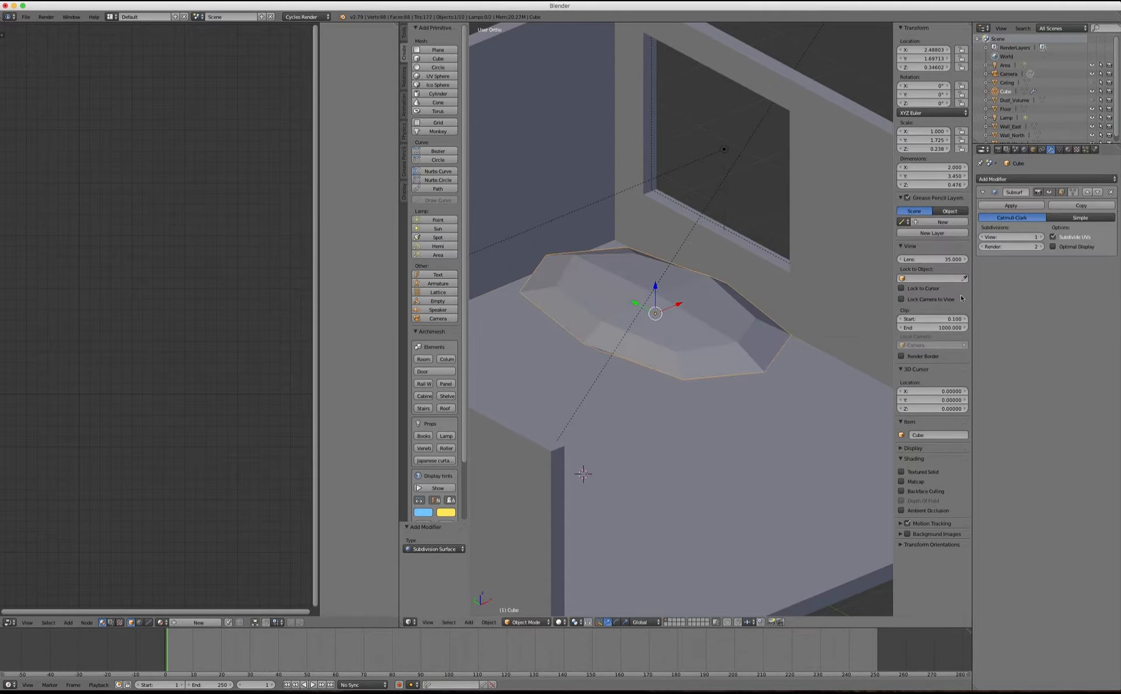
{"action": "left_click", "coordinate": [1040, 237]}
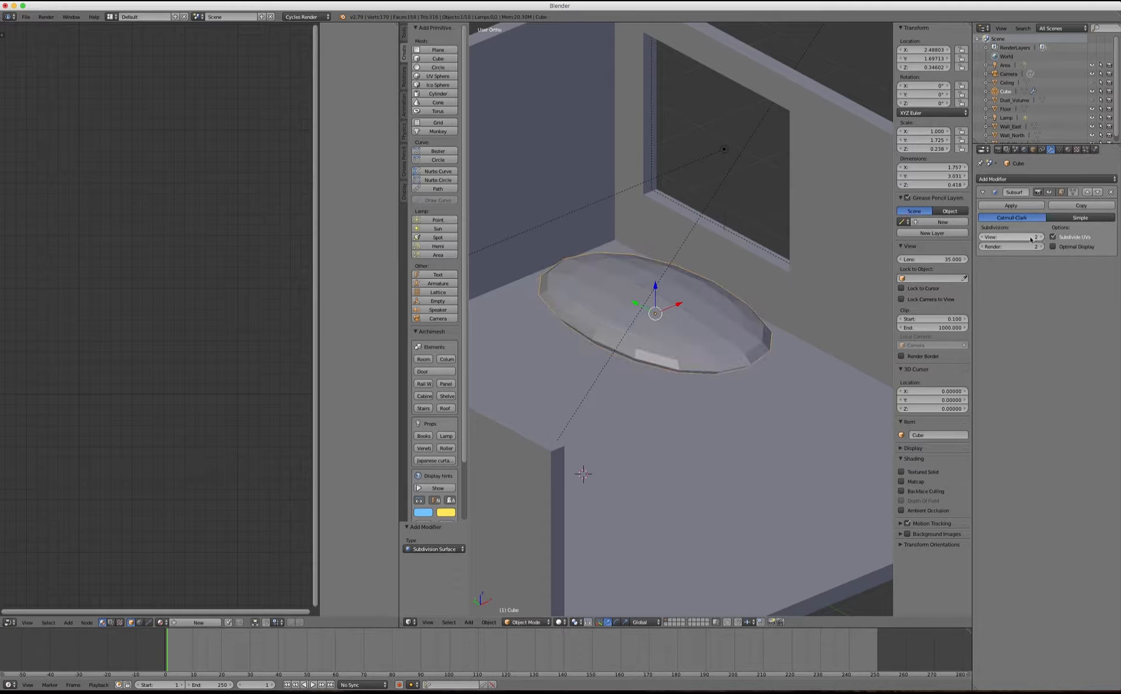
{"action": "left_click", "coordinate": [404, 36]}
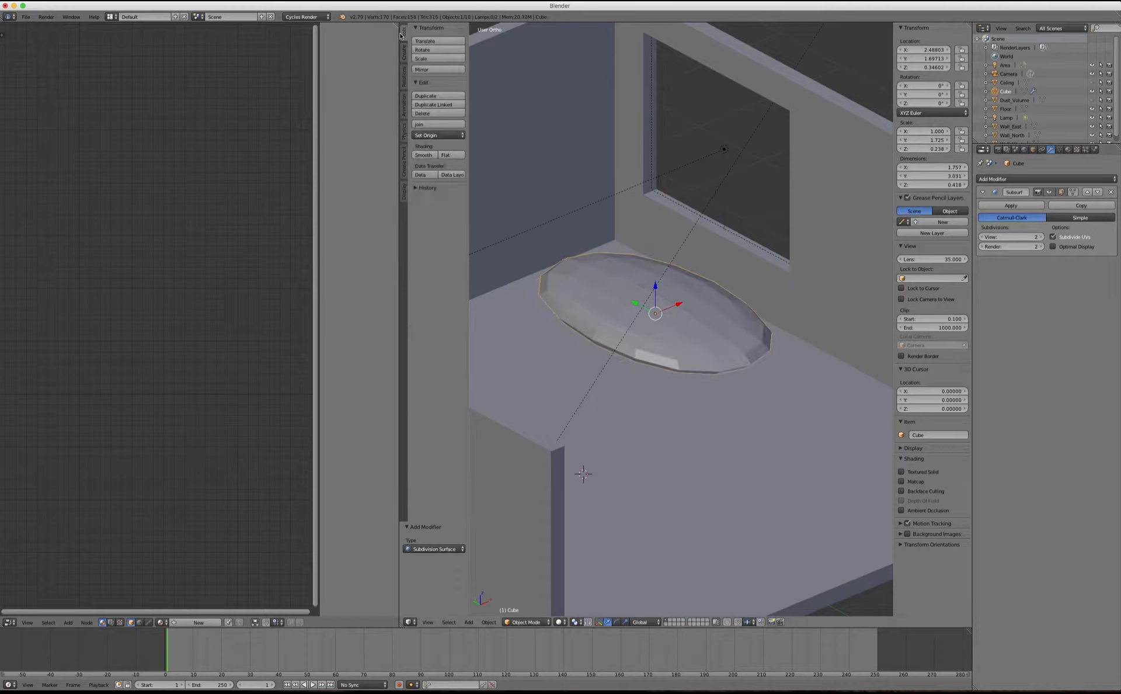
{"action": "left_click", "coordinate": [423, 155]}
Step: Cut two loops across the cube's length and scale them along Y by about 2.86 toward its ends
{"action": "key", "text": "Tab"}
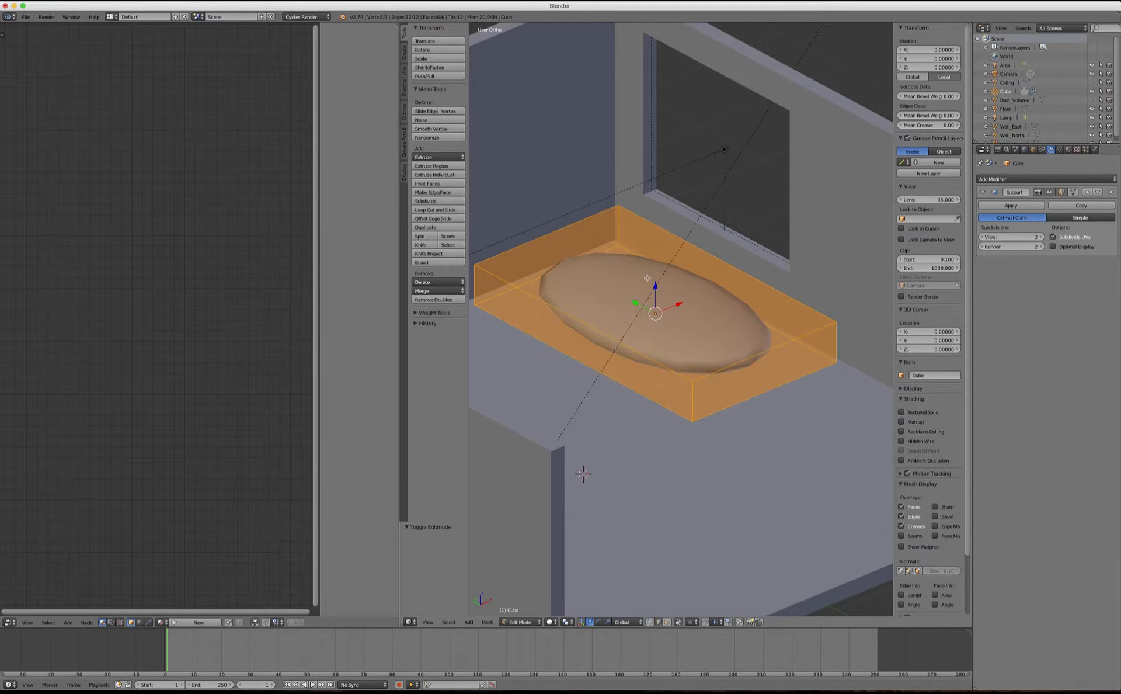
{"action": "left_click", "coordinate": [435, 209]}
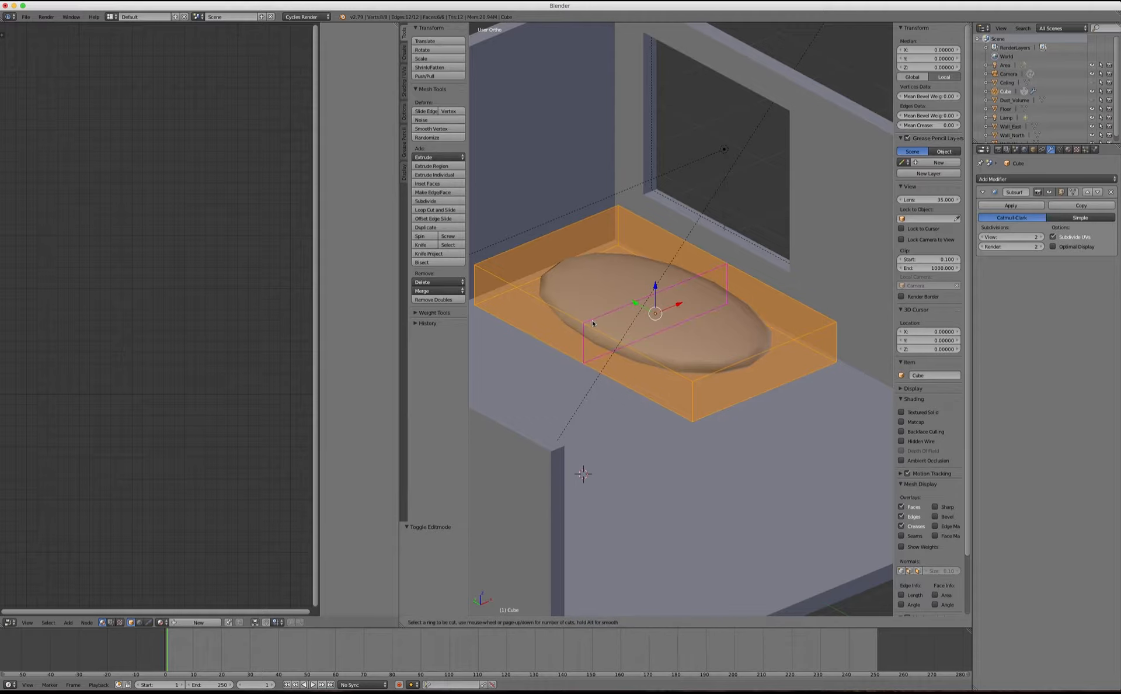
{"action": "scroll", "coordinate": [592, 320], "scroll_direction": "up", "scroll_amount": 1}
{"action": "left_click", "coordinate": [592, 320]}
{"action": "right_click", "coordinate": [591, 318]}
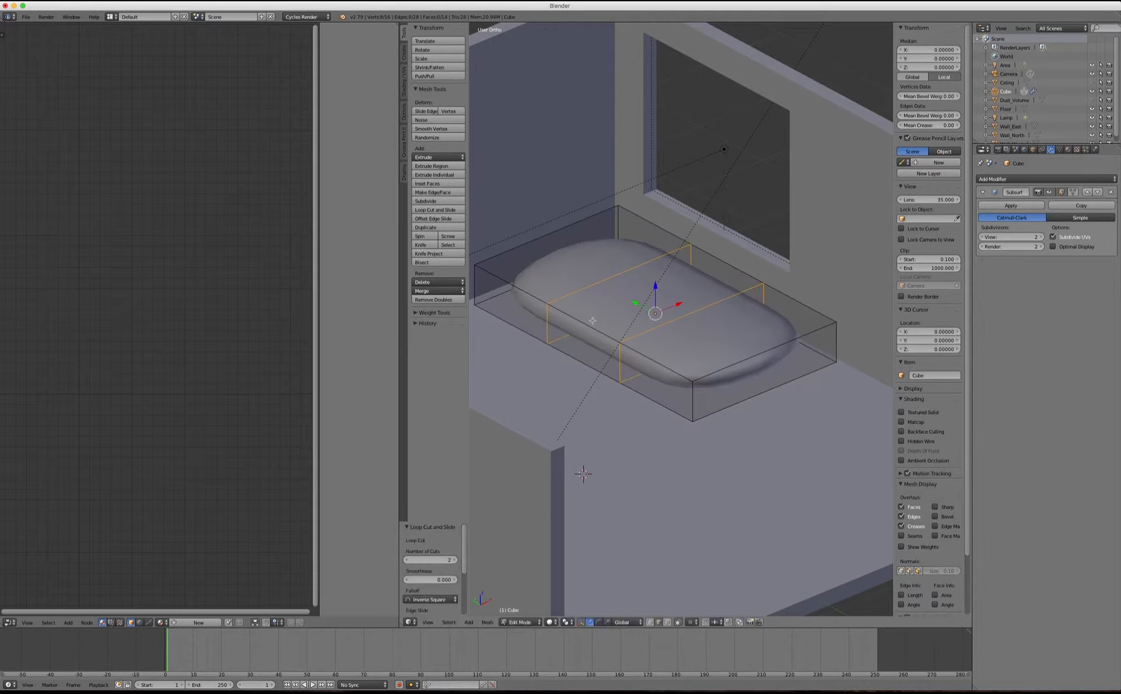
{"action": "key", "text": "s"}
{"action": "key", "text": "y"}
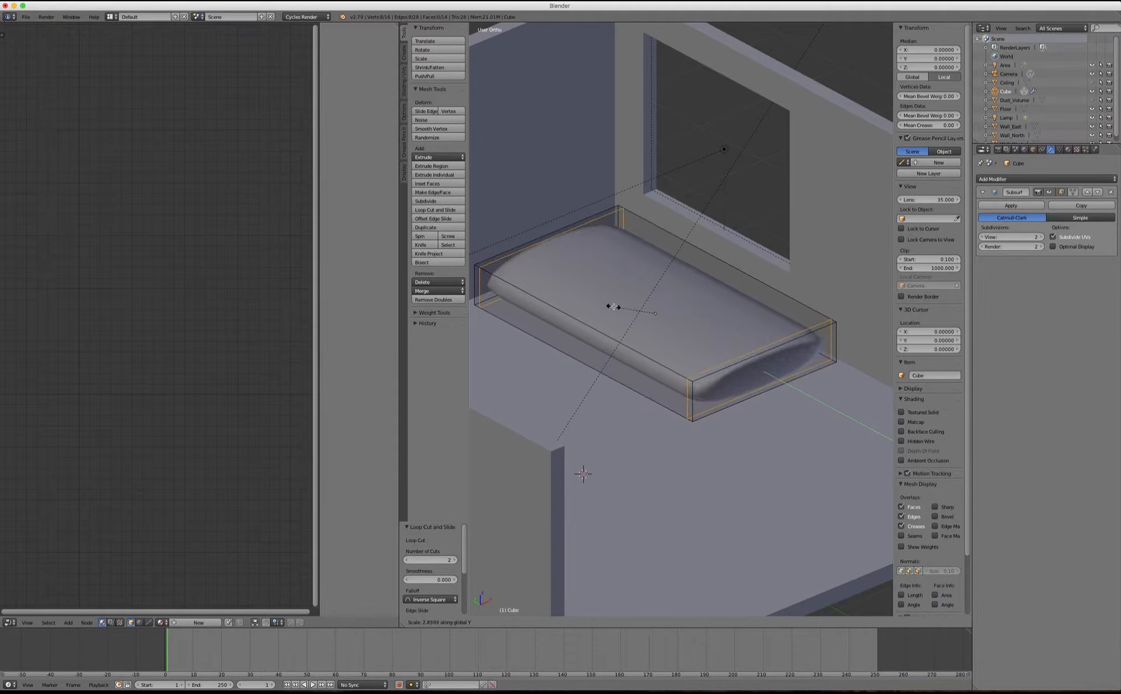
{"action": "left_click", "coordinate": [613, 306]}
Step: Cut two lengthwise loops, scale them along X by about 2.77 toward the long sides, and return to Object Mode
{"action": "key", "text": "ctrl+r"}
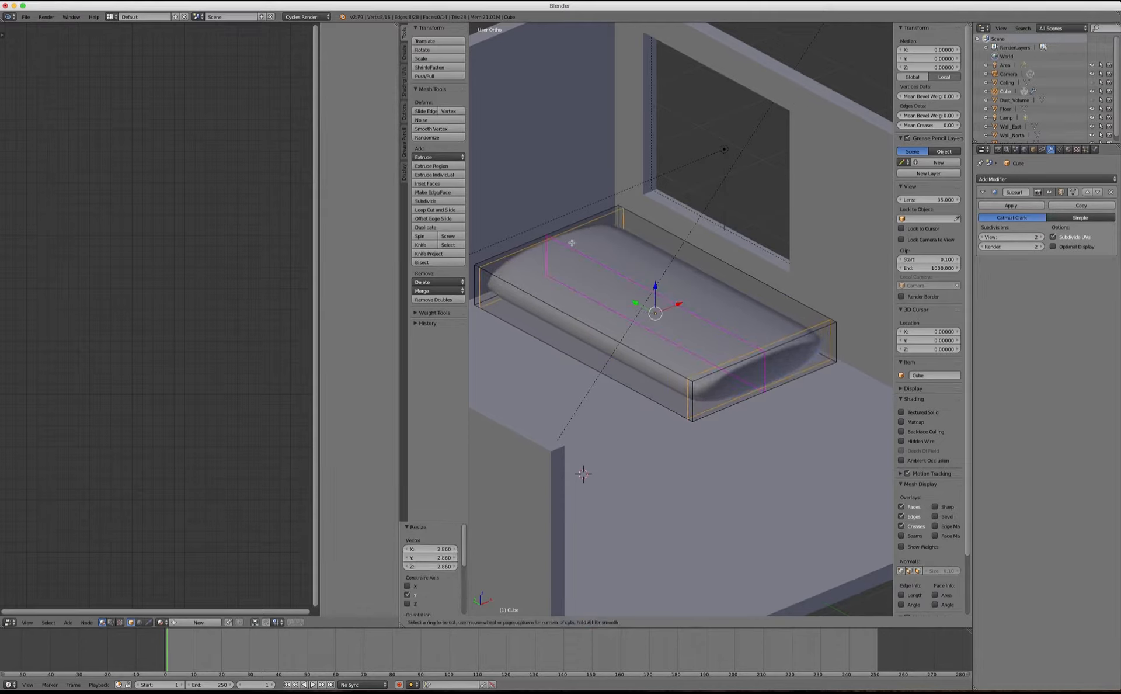
{"action": "scroll", "coordinate": [573, 246], "scroll_direction": "up", "scroll_amount": 1}
{"action": "left_click", "coordinate": [572, 243]}
{"action": "right_click", "coordinate": [570, 241]}
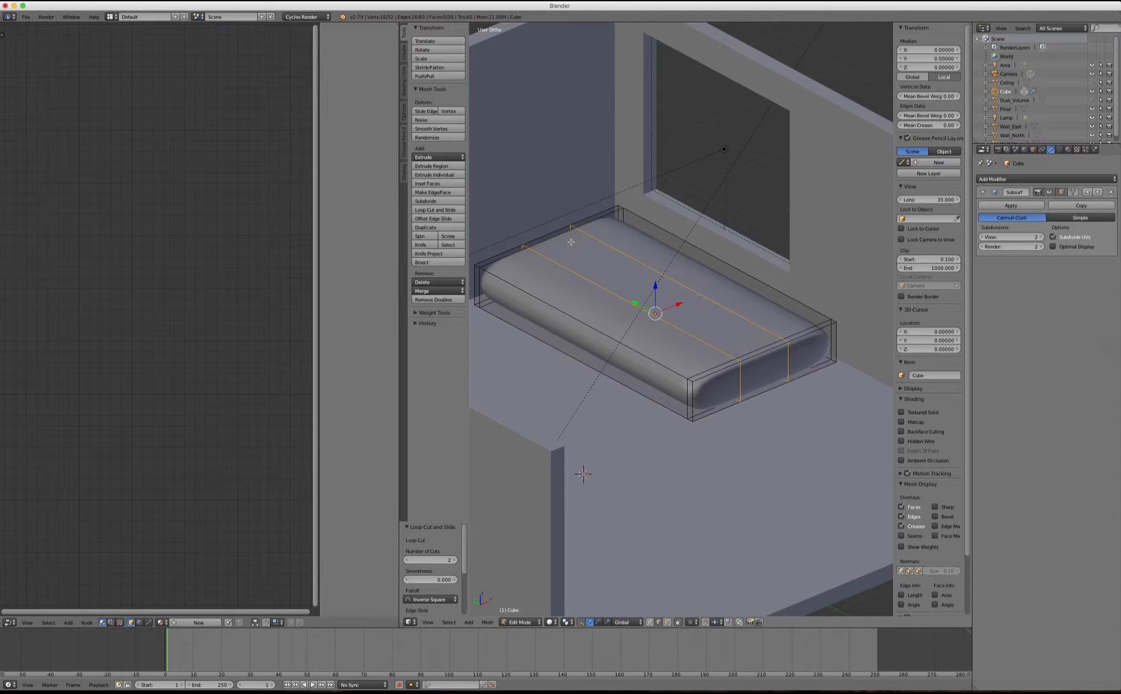
{"action": "key", "text": "s"}
{"action": "key", "text": "x"}
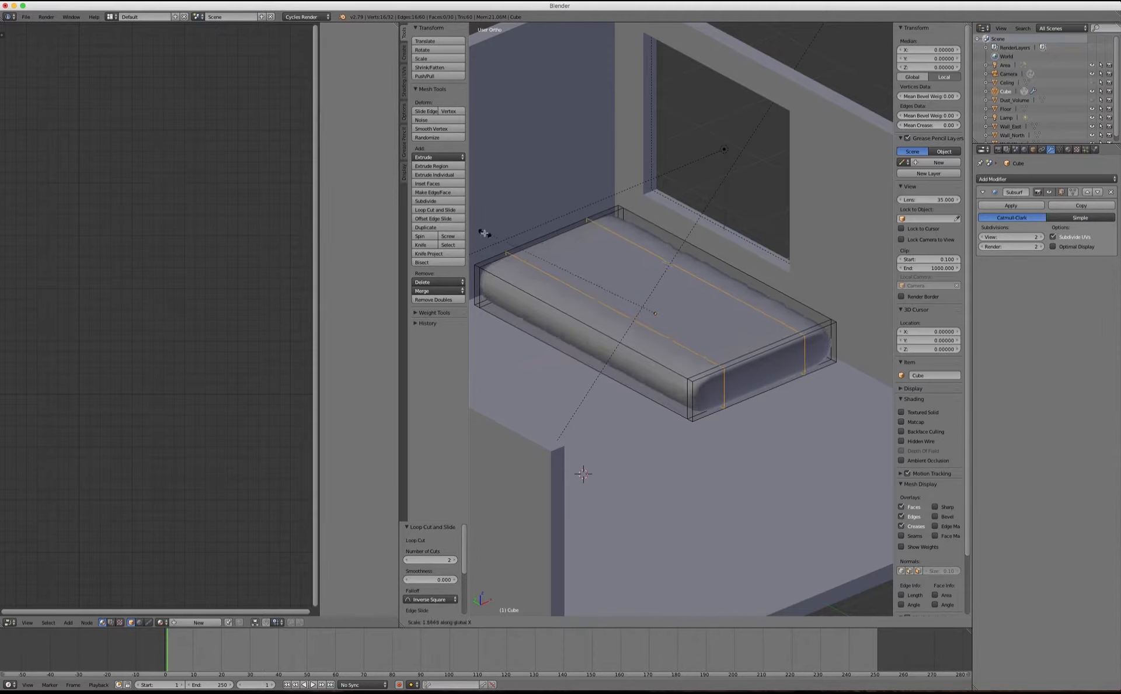
{"action": "left_click", "coordinate": [786, 229]}
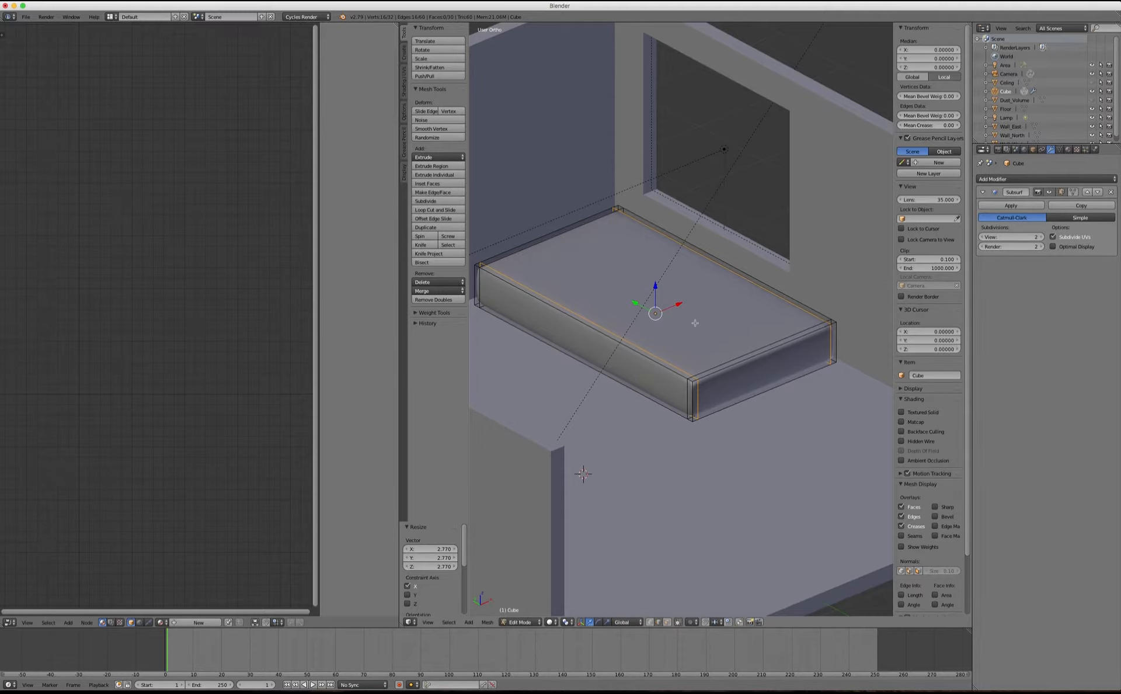
{"action": "key", "text": "Tab"}
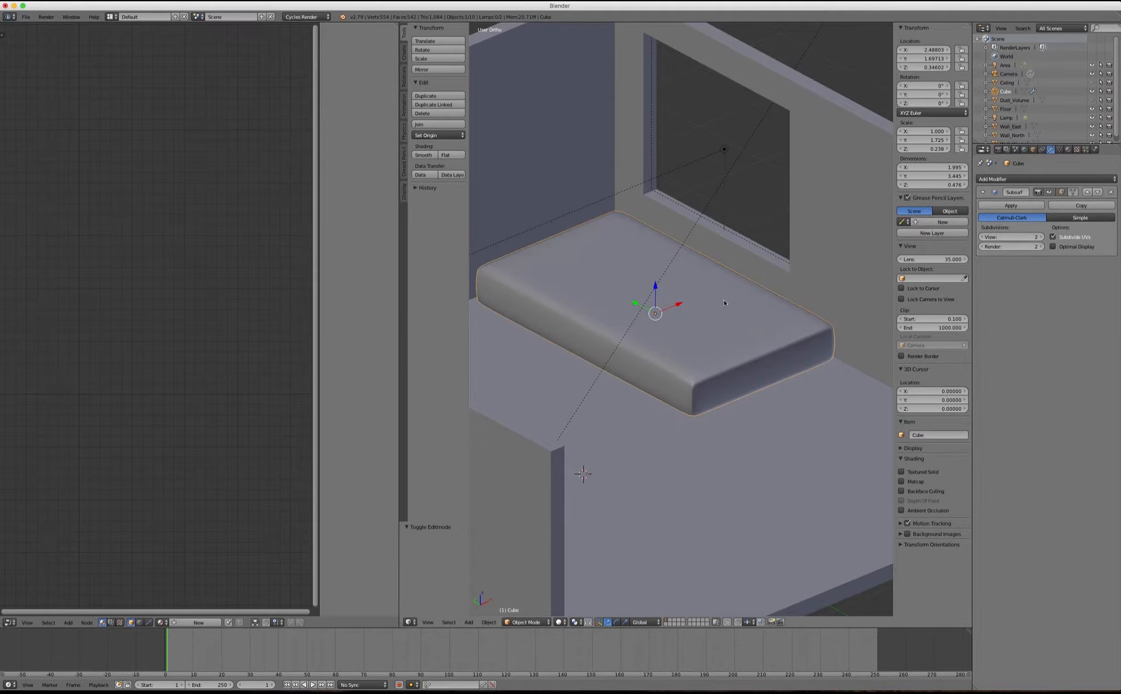
Step: Duplicate the mattress block and raise the copy about 0.49 along Z so it sits above the original
{"action": "scroll", "coordinate": [723, 303], "scroll_direction": "down", "scroll_amount": 1}
{"action": "mouse_move", "coordinate": [760, 293]}
{"action": "middle_mouse_down"}
{"action": "mouse_move", "coordinate": [728, 273]}
{"action": "mouse_move", "coordinate": [749, 267]}
{"action": "mouse_move", "coordinate": [748, 295]}
{"action": "middle_mouse_up"}
{"action": "scroll", "coordinate": [736, 270], "scroll_direction": "up", "scroll_amount": 4}
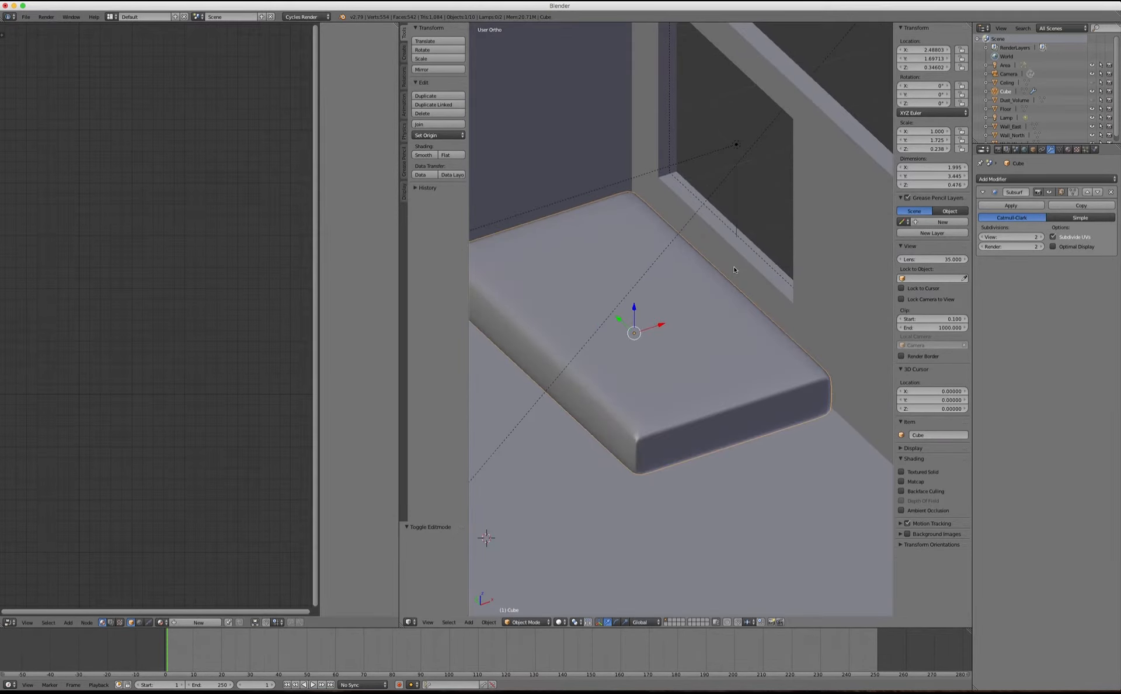
{"action": "scroll", "coordinate": [735, 270], "scroll_direction": "down", "scroll_amount": 1}
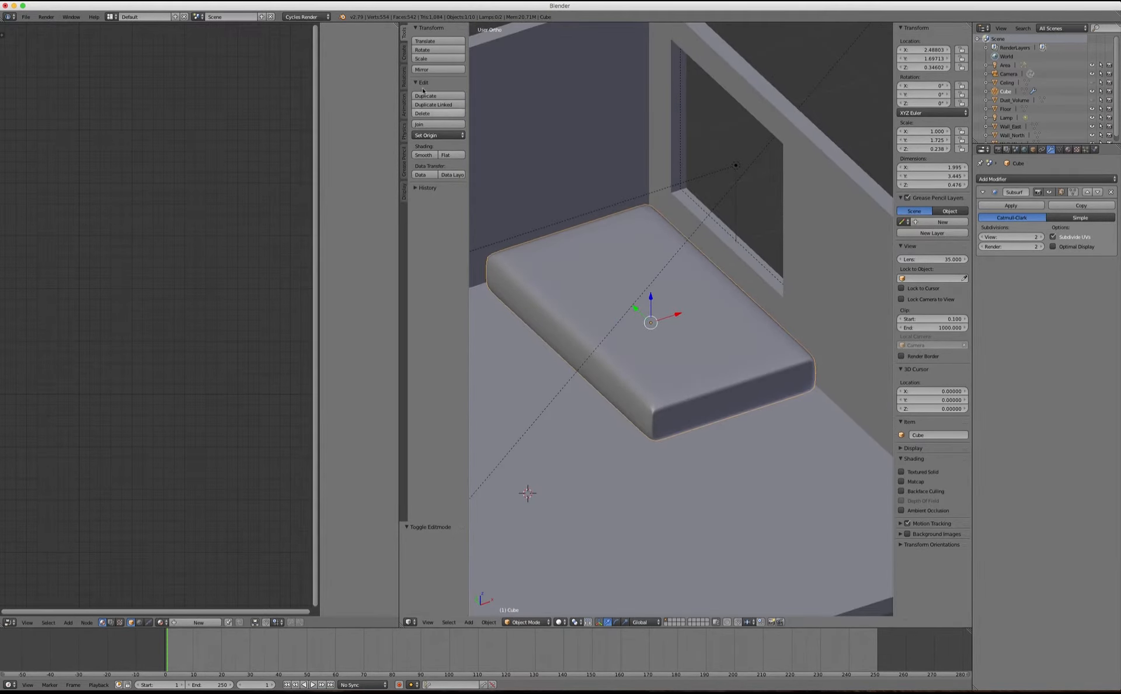
{"action": "key", "text": "KP_1"}
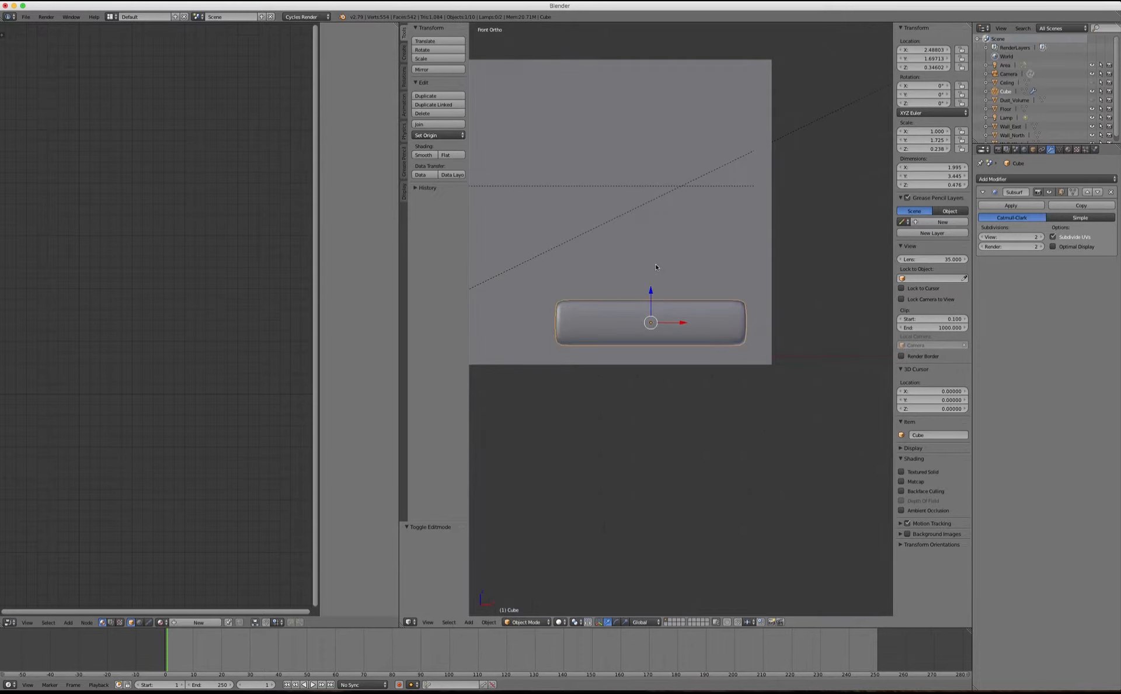
{"action": "key", "text": "z"}
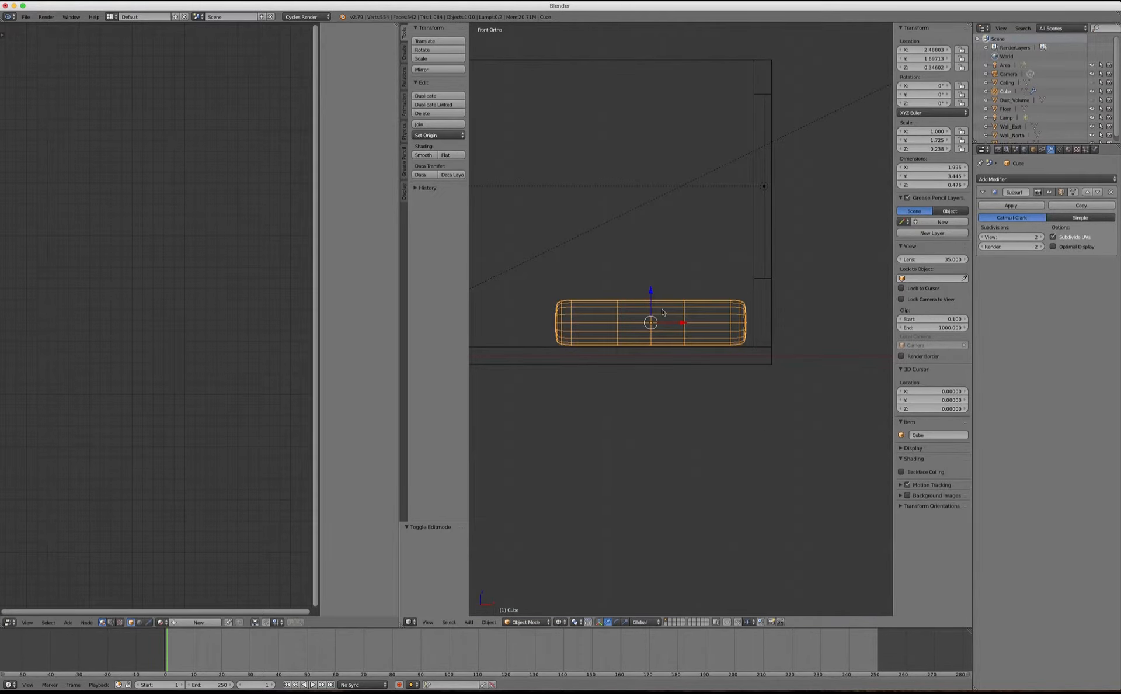
{"action": "key", "text": "shift+d"}
{"action": "key", "text": "z"}
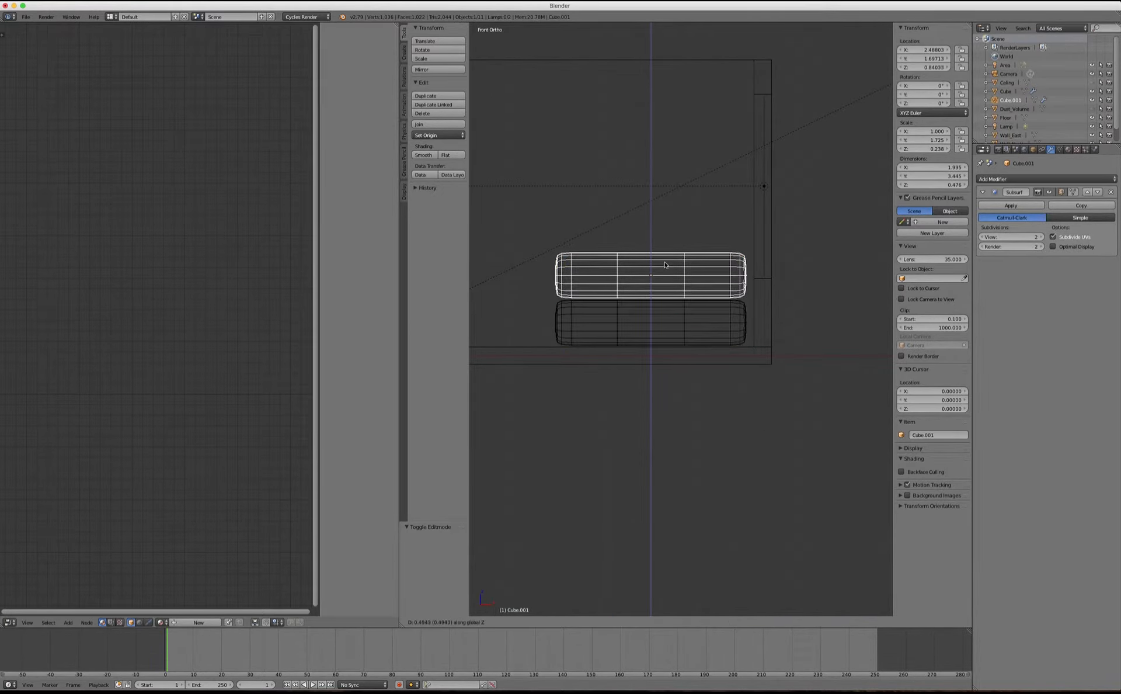
{"action": "left_click", "coordinate": [665, 264]}
Step: Shrink the duplicated block to pillow size, scaling it by about 0.28 along Y and 0.71 along X
{"action": "key", "text": "KP_7"}
{"action": "key", "text": "z"}
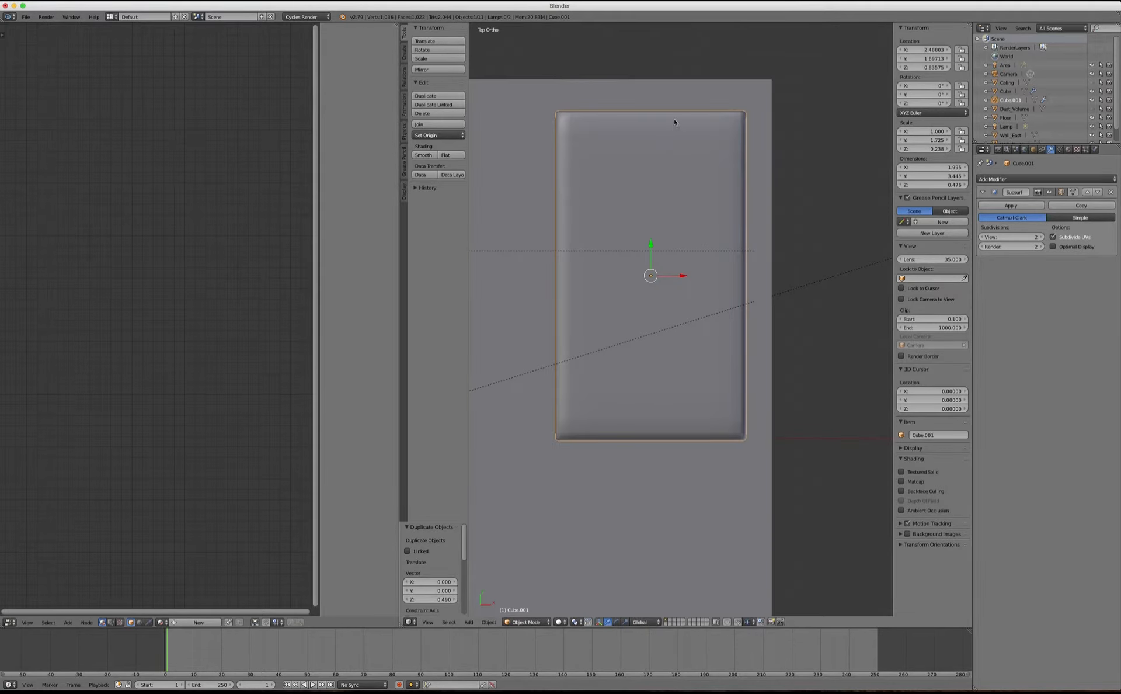
{"action": "key", "text": "s"}
{"action": "key", "text": "y"}
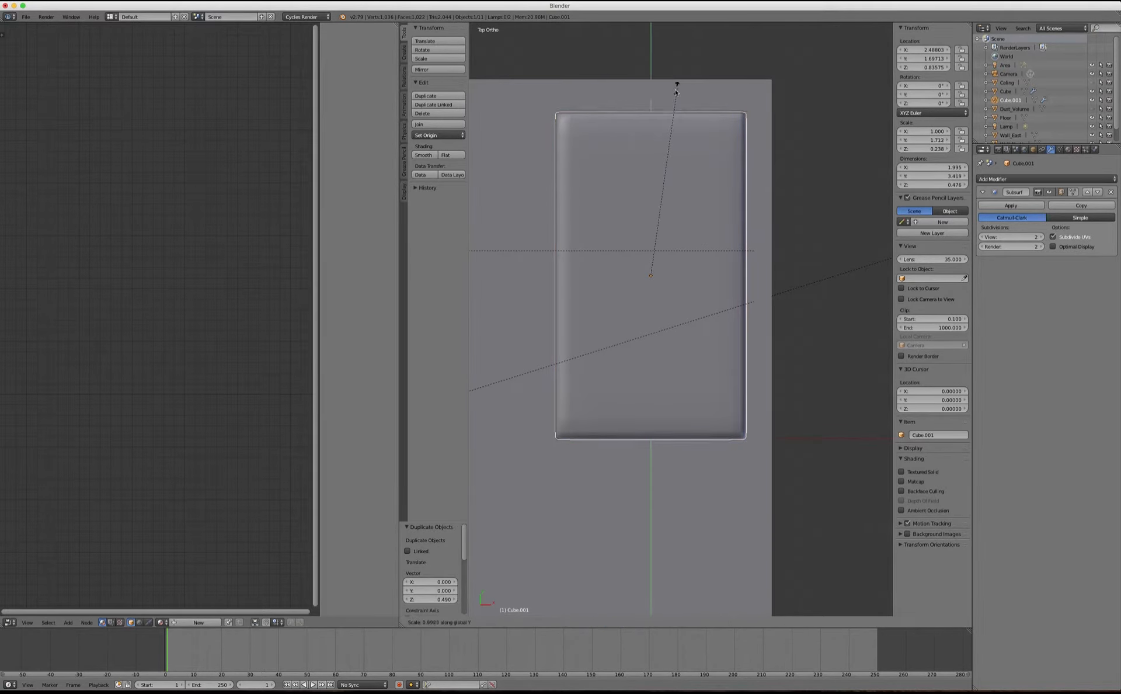
{"action": "left_click", "coordinate": [641, 224]}
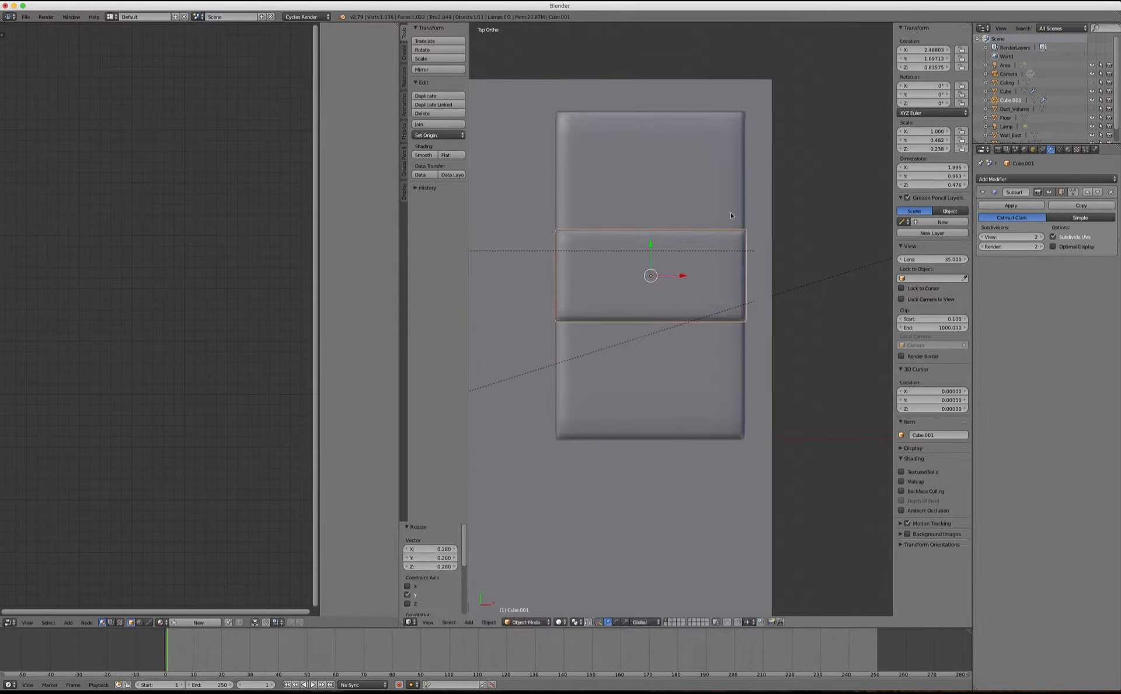
{"action": "key", "text": "s"}
{"action": "key", "text": "x"}
{"action": "left_click", "coordinate": [708, 232]}
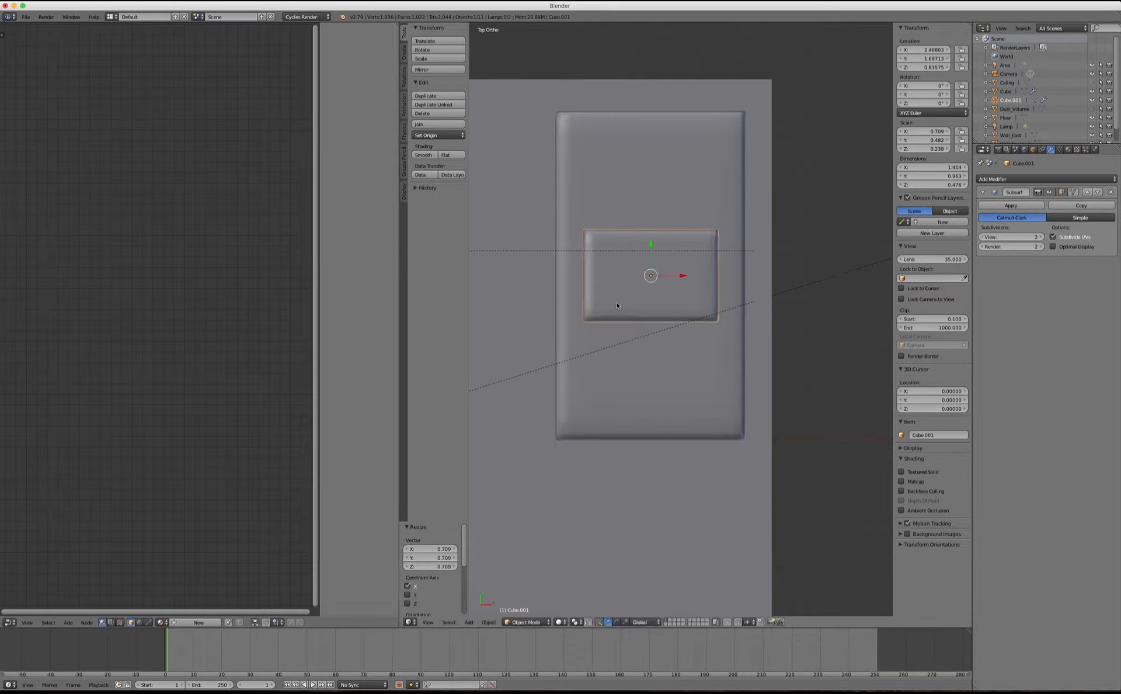
Step: In the pillow's mesh, scale the two selected edge loops by about 0.63 along X toward the centre
{"action": "key", "text": "Tab"}
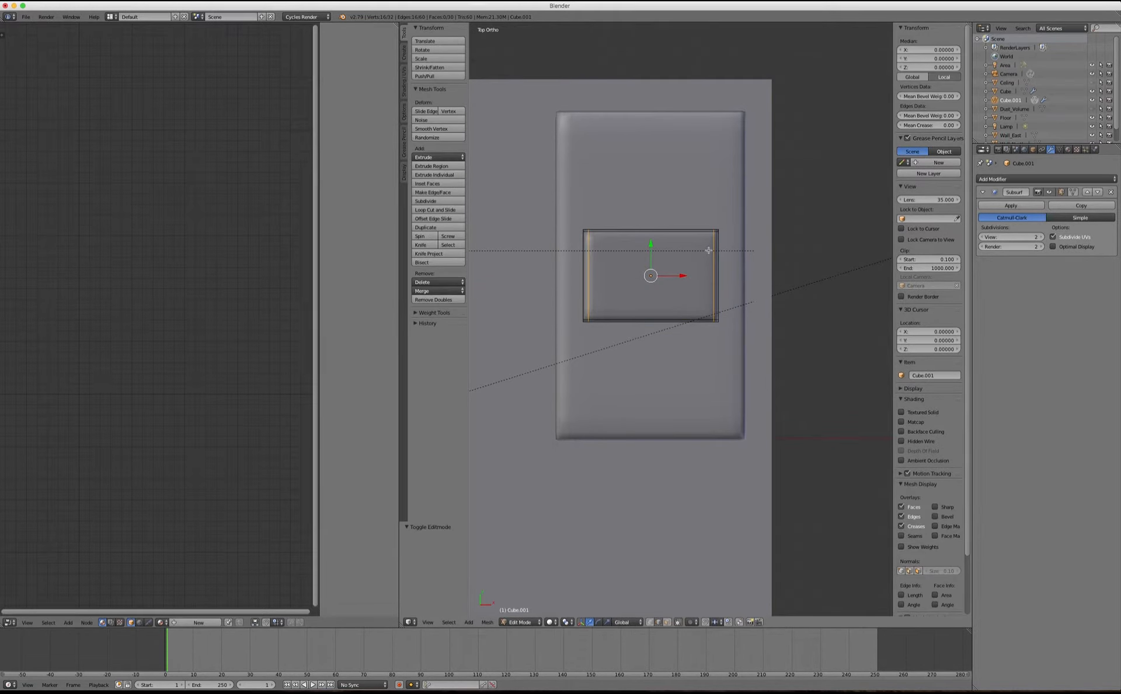
{"action": "key", "text": "s"}
{"action": "key", "text": "x"}
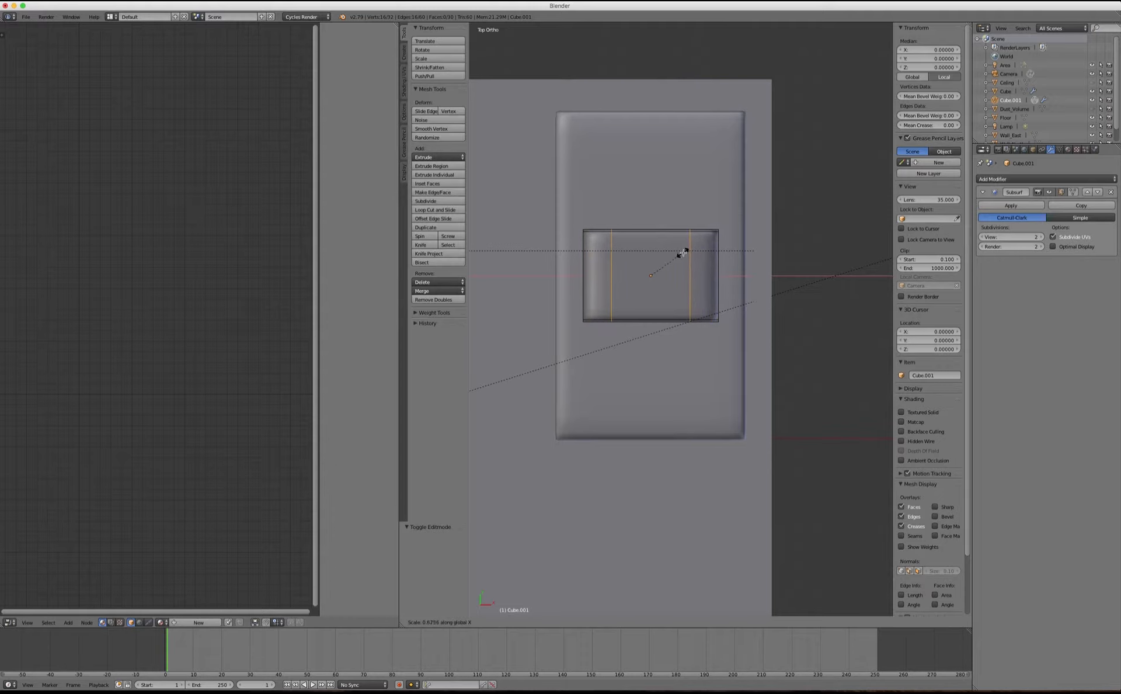
{"action": "left_click", "coordinate": [683, 252]}
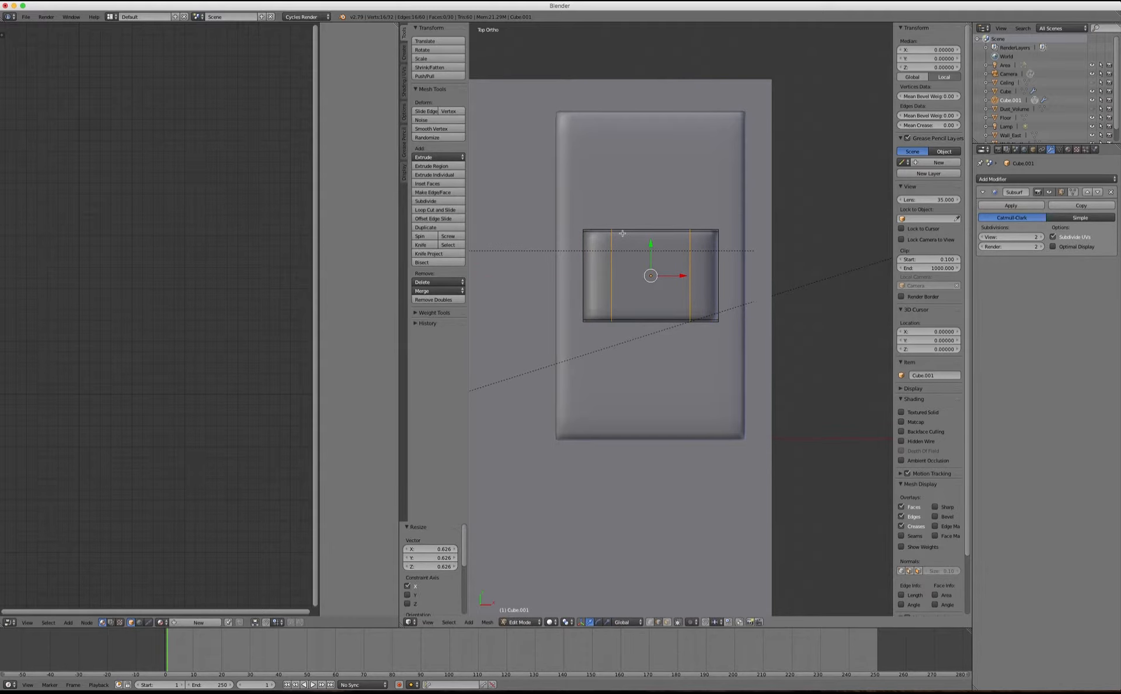
Step: Select the pillow's two long-side edge loops, scale them inward along Y for rounder edges, and return to Object Mode
{"action": "right_click", "coordinate": [623, 232], "text": "alt"}
{"action": "middle_click_drag", "start_coordinate": [622, 233], "coordinate": [621, 210]}
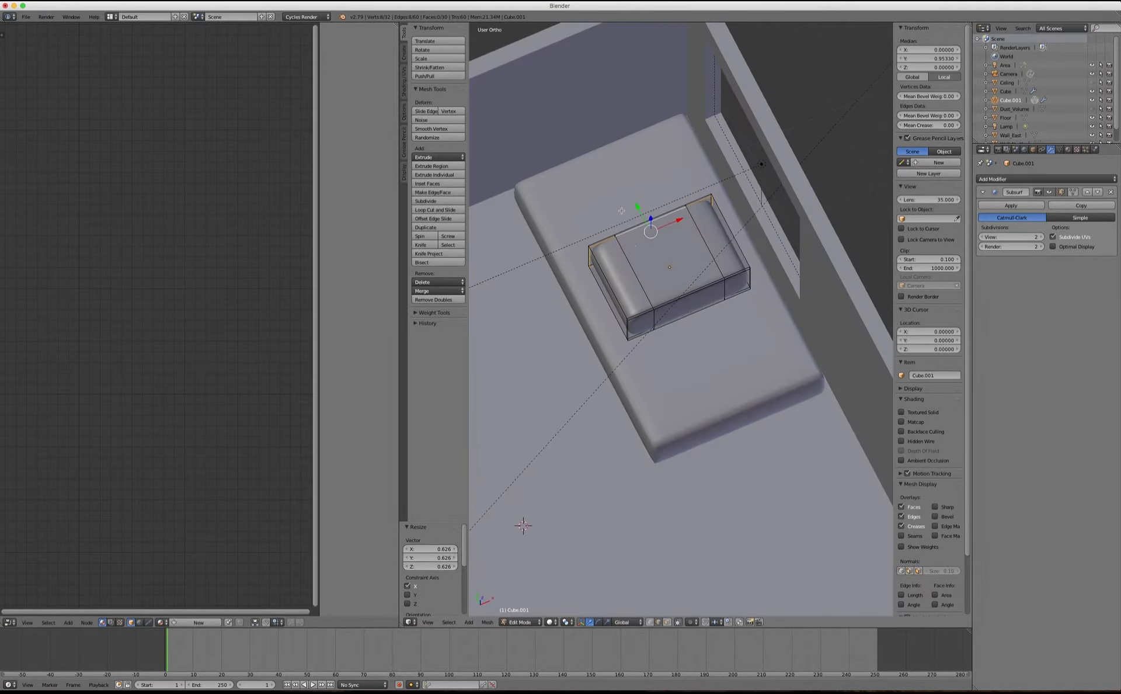
{"action": "right_click", "coordinate": [641, 314], "text": "alt+shift"}
{"action": "key", "text": "s"}
{"action": "key", "text": "y"}
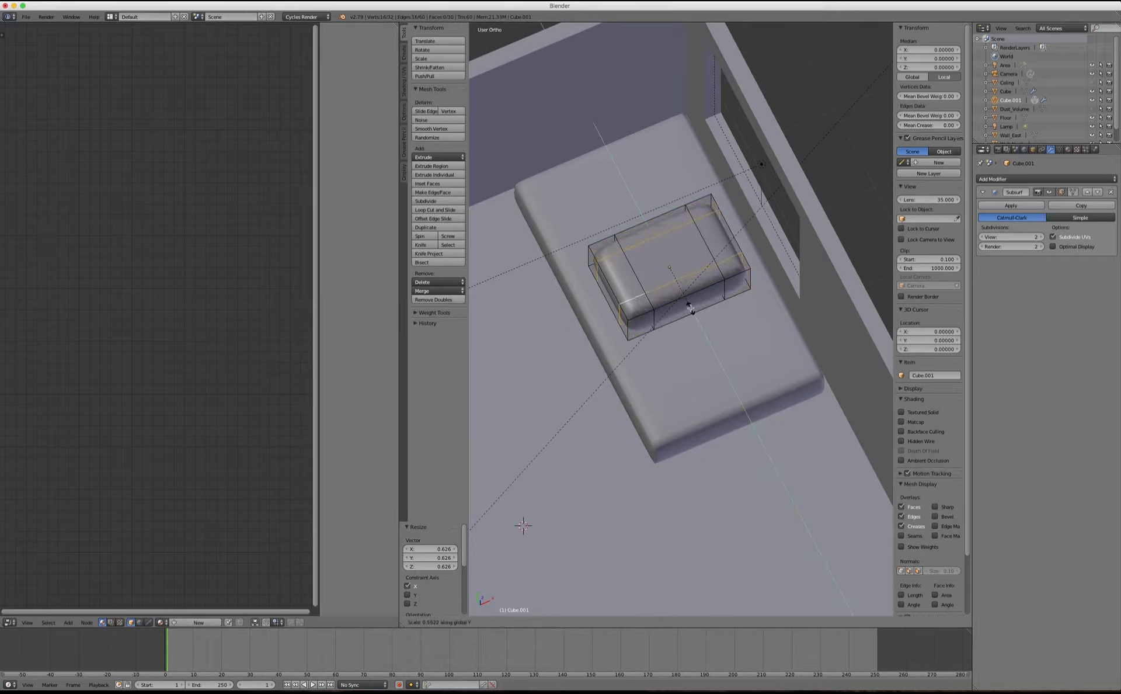
{"action": "left_click", "coordinate": [686, 300]}
{"action": "key", "text": "Tab"}
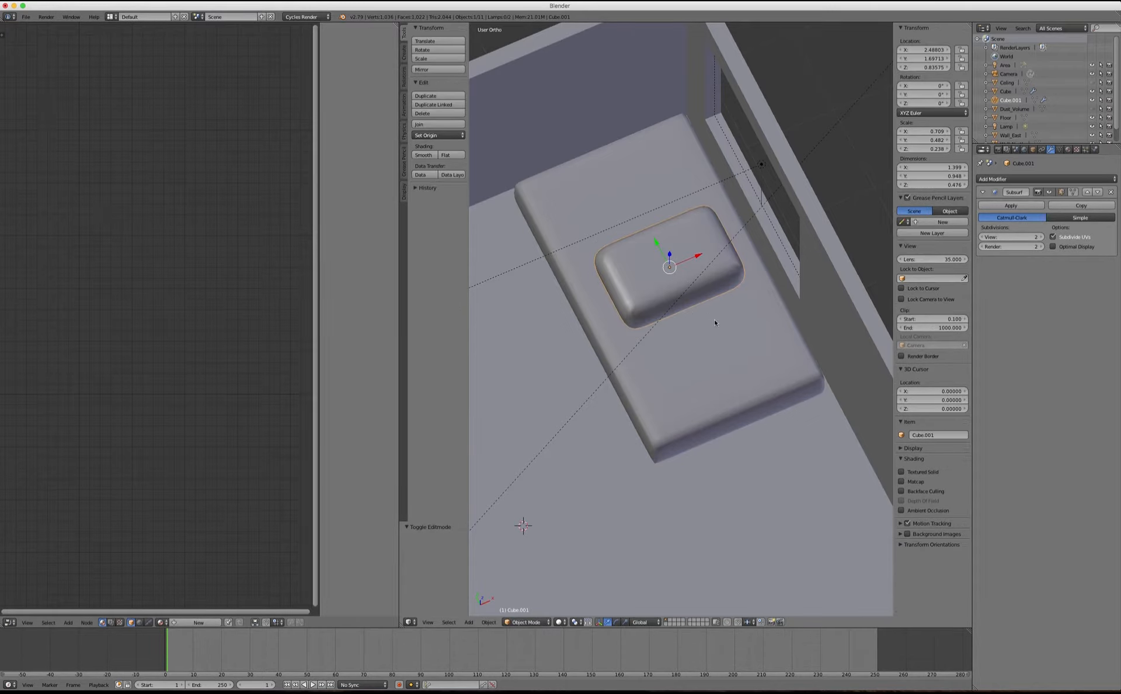
Step: Move the pillow about 1.14 along Y to the head of the mattress
{"action": "key", "text": "g"}
{"action": "key", "text": "y"}
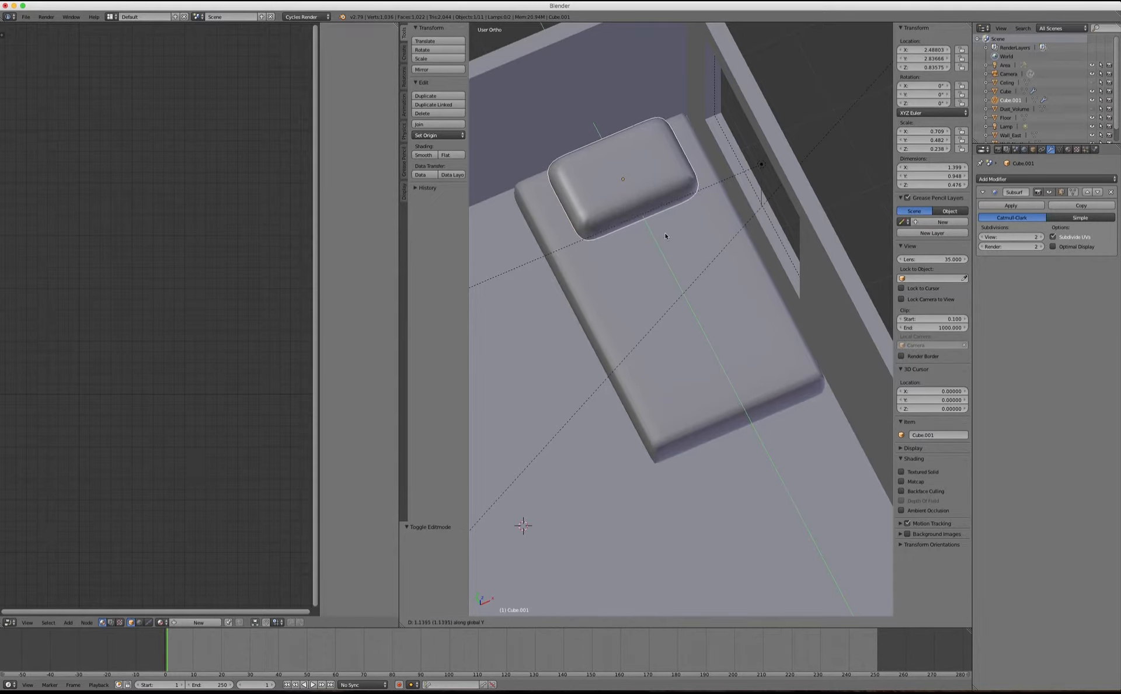
{"action": "left_click", "coordinate": [663, 238]}
Step: Flatten the pillow by about 0.7 along Z and lower it about 0.08 onto the mattress
{"action": "middle_click_drag", "start_coordinate": [615, 260], "coordinate": [589, 205]}
{"action": "key", "text": "KP_1"}
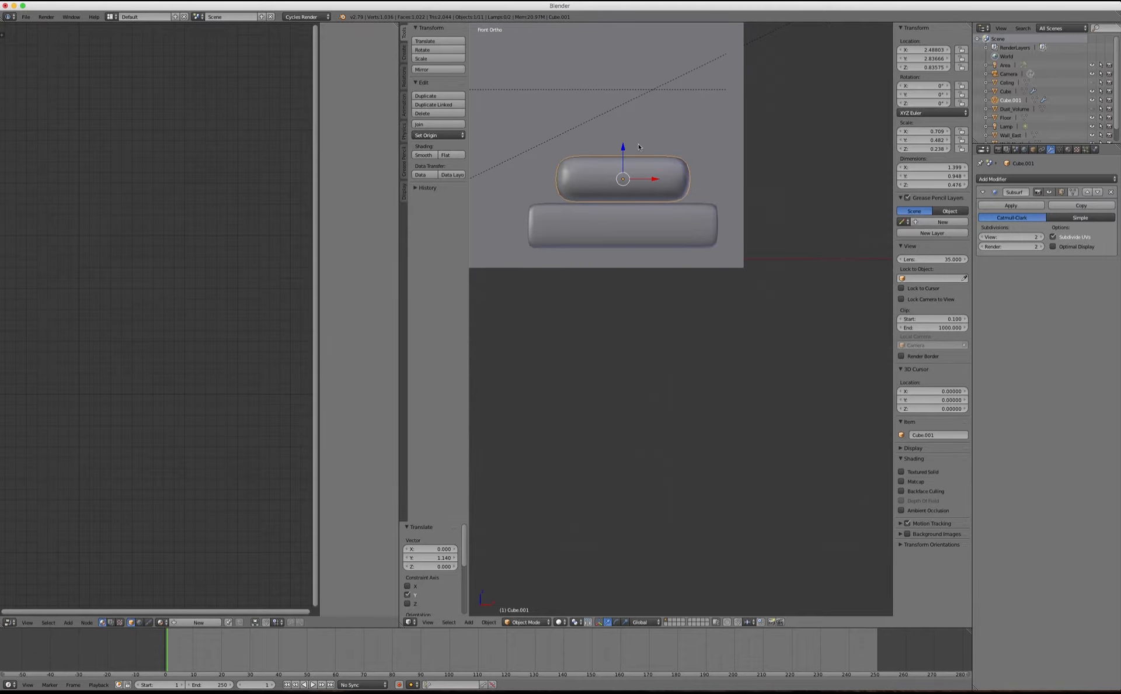
{"action": "key", "text": "s"}
{"action": "key", "text": "z"}
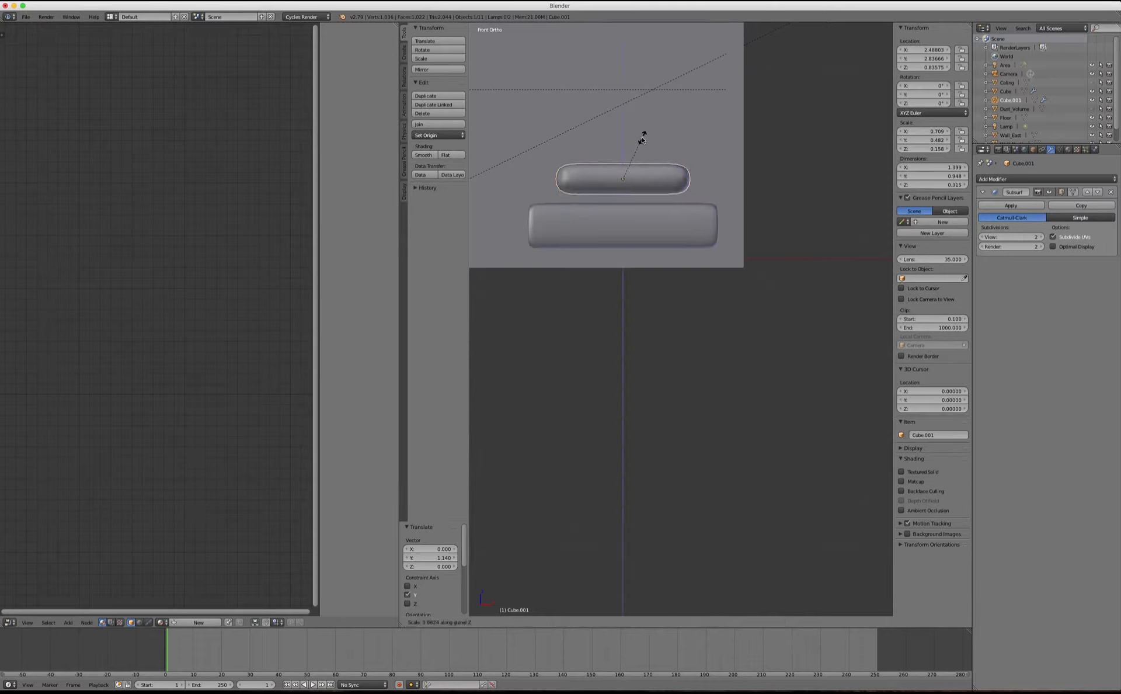
{"action": "left_click", "coordinate": [645, 136]}
{"action": "key", "text": "g"}
{"action": "key", "text": "z"}
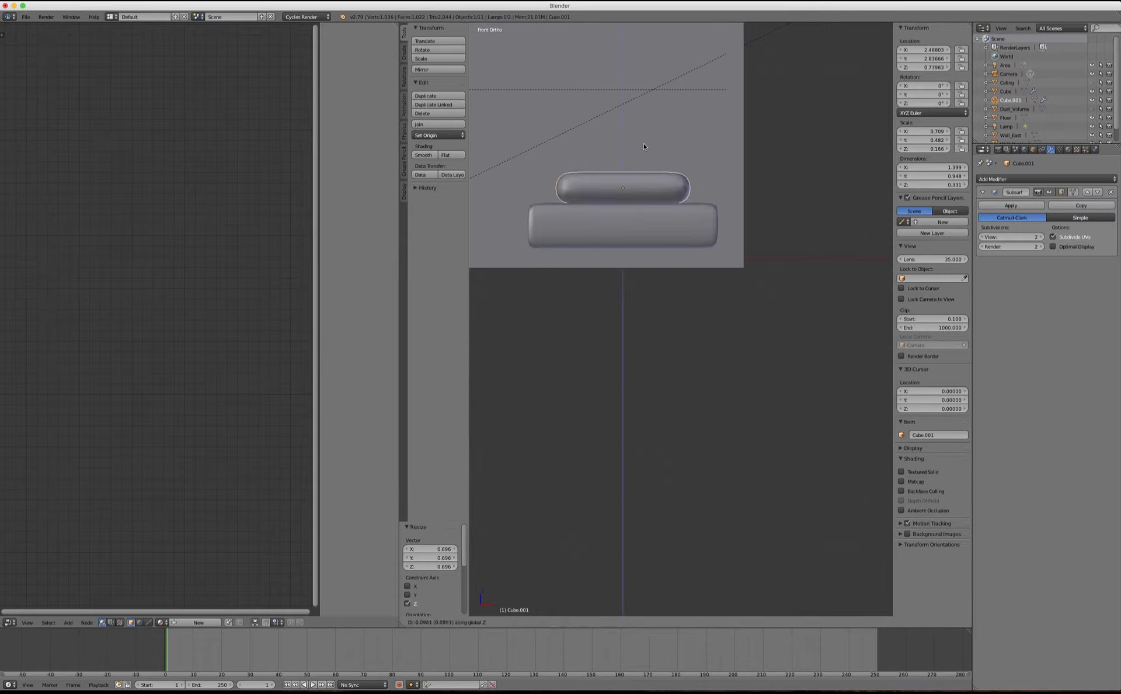
{"action": "left_click", "coordinate": [644, 144]}
{"action": "middle_click_drag", "start_coordinate": [645, 145], "coordinate": [619, 206]}
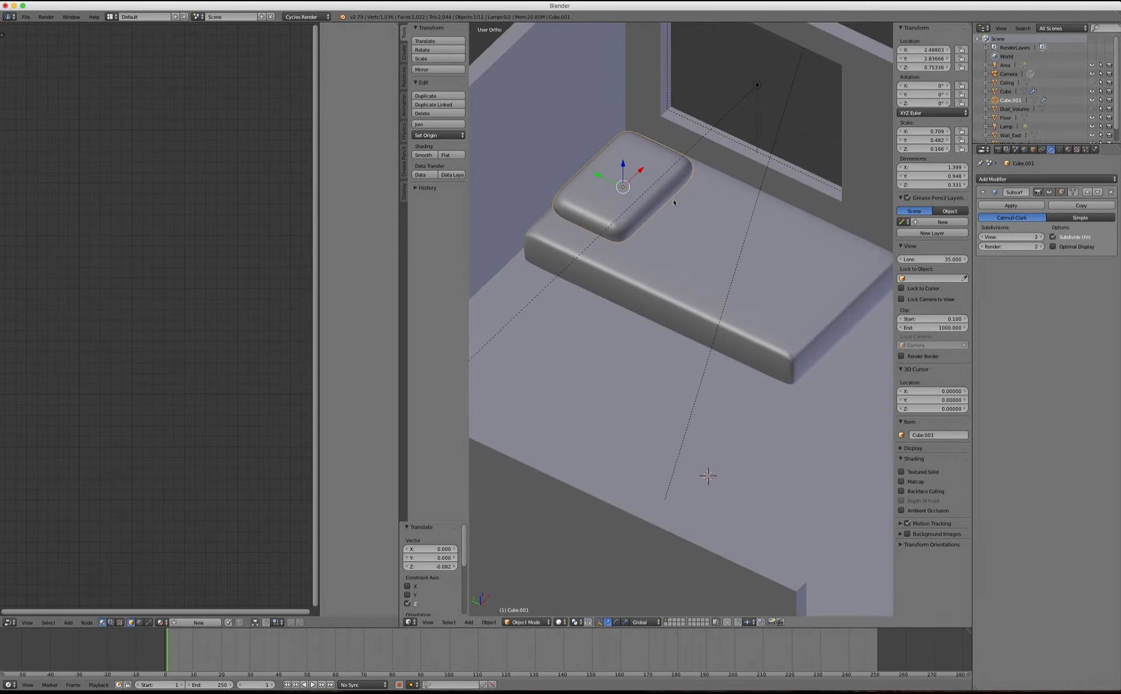
Step: Add the mattress to the pillow selection and move both about -0.25 along X, away from the window wall
{"action": "key", "text": "Tab"}
{"action": "key", "text": "Tab"}
{"action": "scroll", "coordinate": [570, 234], "scroll_direction": "down", "scroll_amount": 2}
{"action": "scroll", "coordinate": [773, 208], "scroll_direction": "up", "scroll_amount": 4}
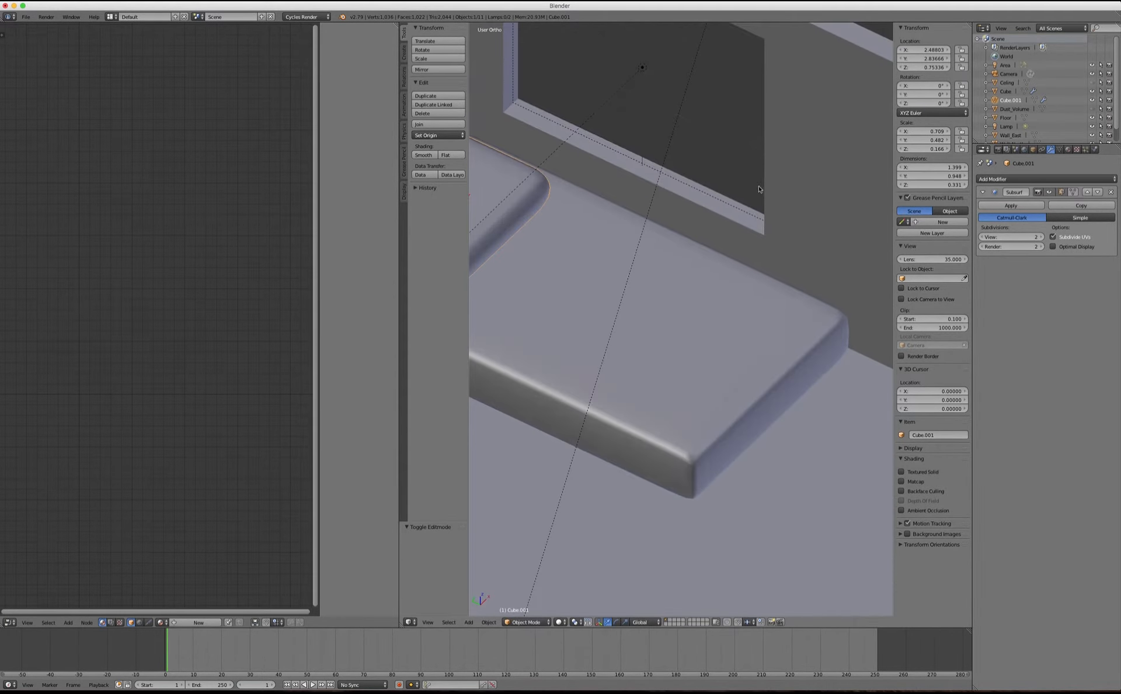
{"action": "scroll", "coordinate": [607, 337], "scroll_direction": "down", "scroll_amount": 2}
{"action": "scroll", "coordinate": [627, 217], "scroll_direction": "up", "scroll_amount": 1}
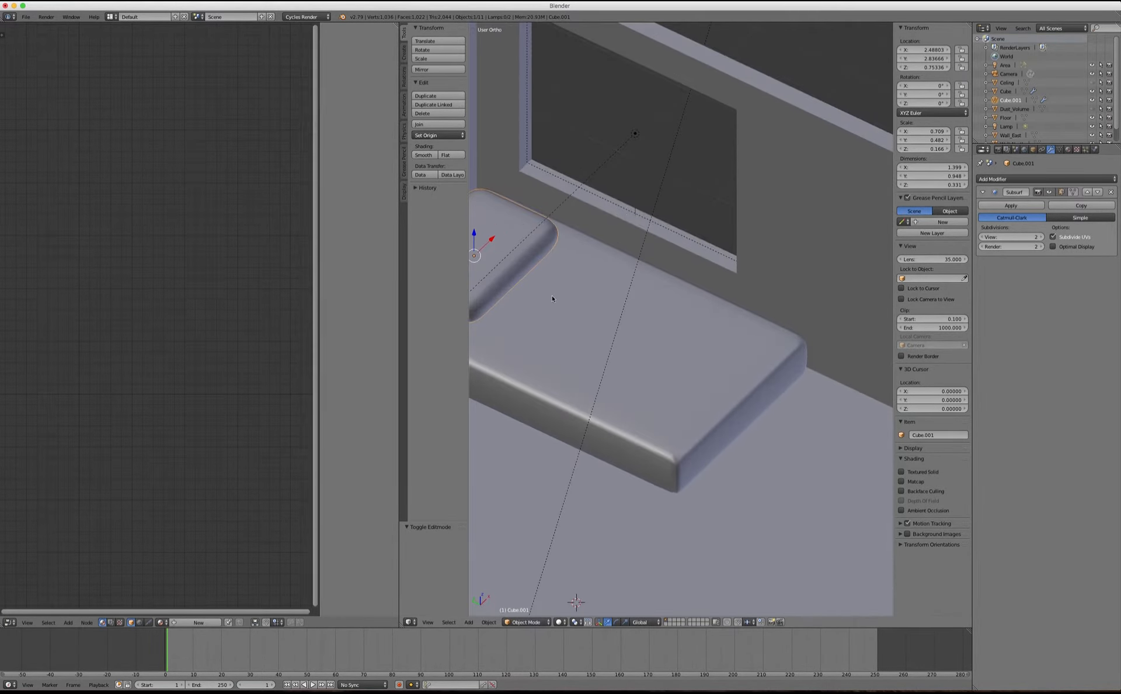
{"action": "right_click", "coordinate": [602, 286]}
{"action": "key", "text": "g"}
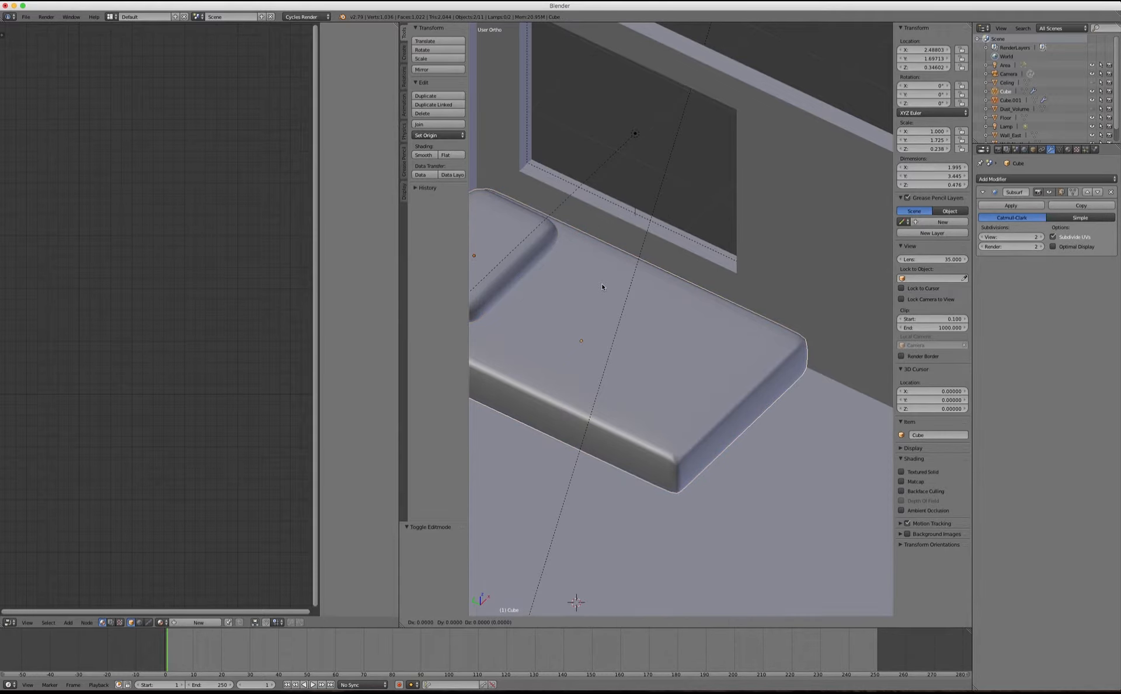
{"action": "key", "text": "x"}
{"action": "left_click", "coordinate": [588, 305]}
{"action": "scroll", "coordinate": [788, 347], "scroll_direction": "down", "scroll_amount": 2}
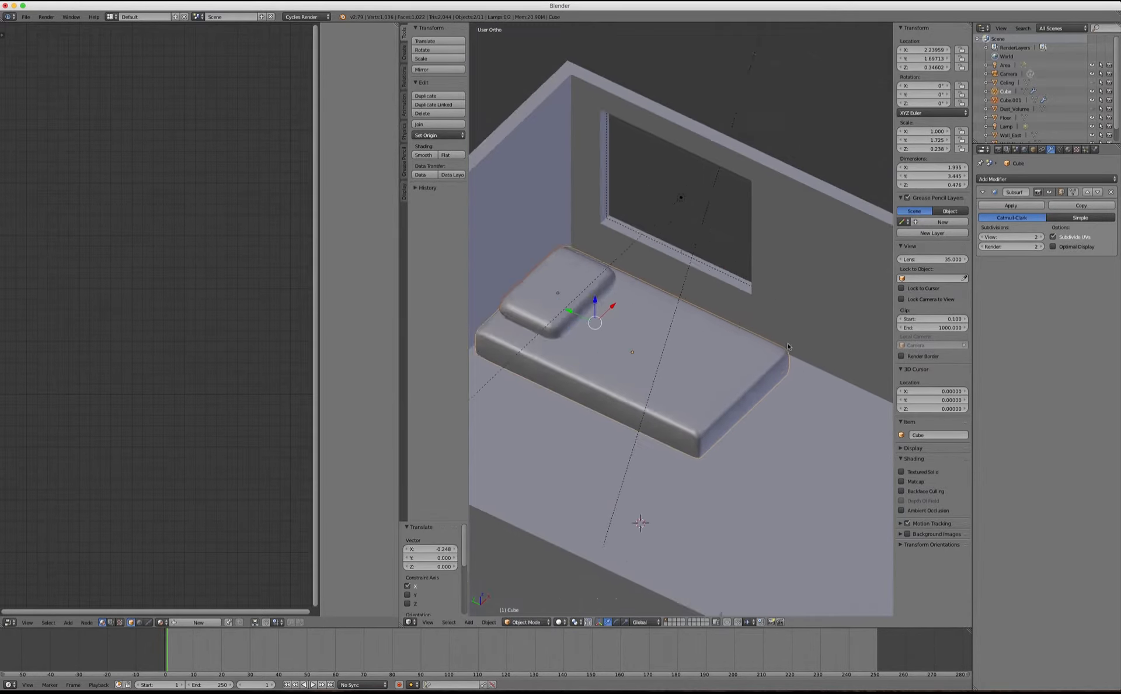
{"action": "middle_click_drag", "start_coordinate": [787, 346], "coordinate": [666, 294]}
{"action": "key", "text": "Tab"}
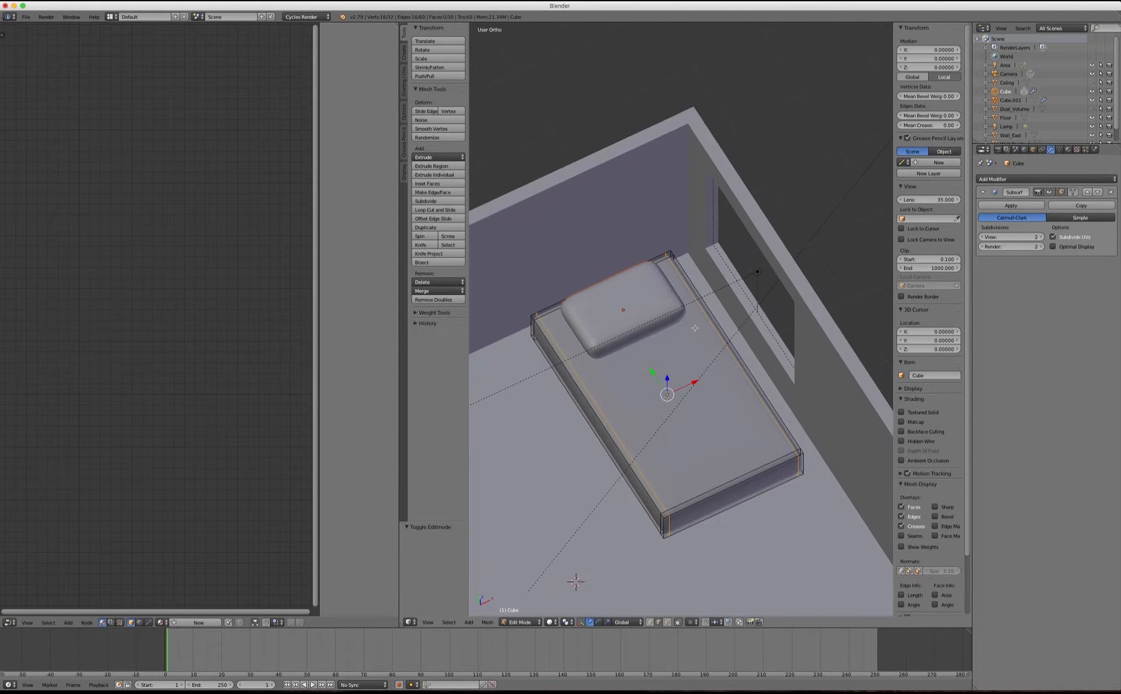
{"action": "key", "text": "Tab"}
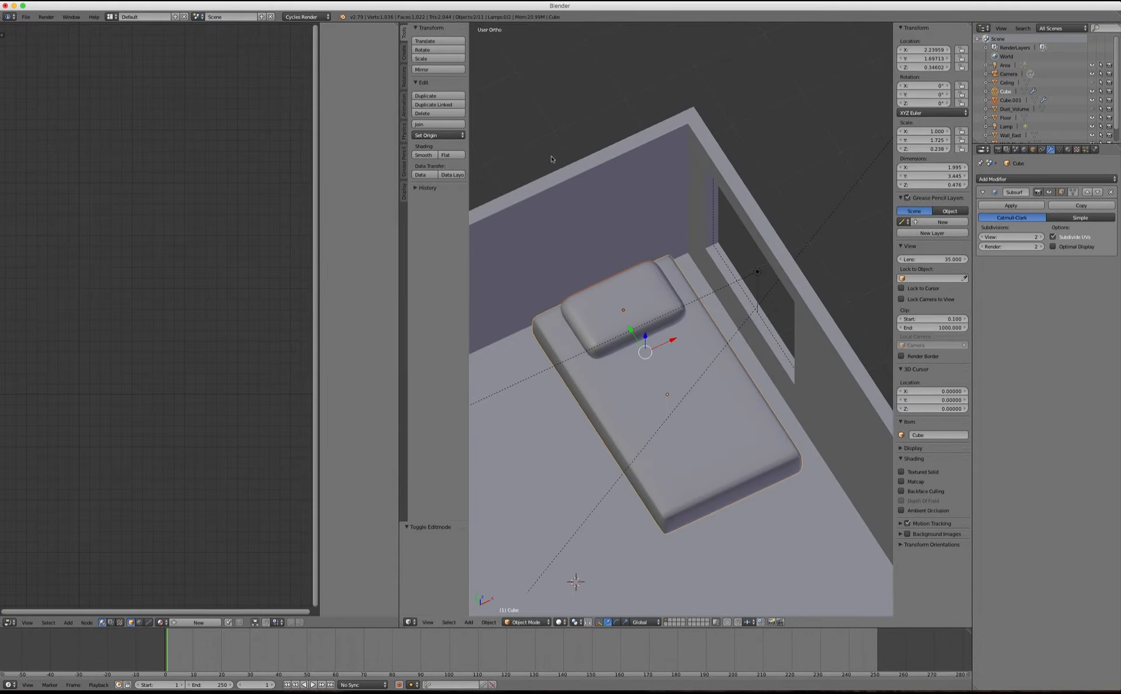
Step: Add a plane and place it over the bed in top wireframe view, at about X 2.25, Y 0.92
{"action": "left_click", "coordinate": [405, 50]}
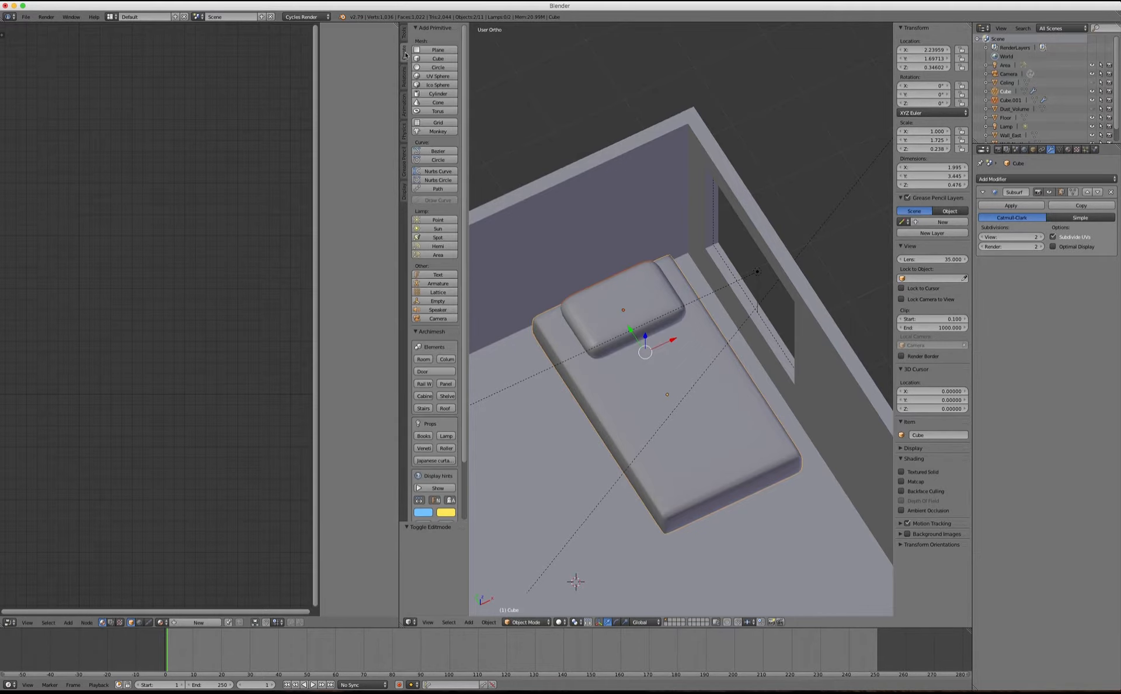
{"action": "left_click", "coordinate": [437, 49]}
{"action": "scroll", "coordinate": [614, 257], "scroll_direction": "down", "scroll_amount": 4}
{"action": "key", "text": "KP_7"}
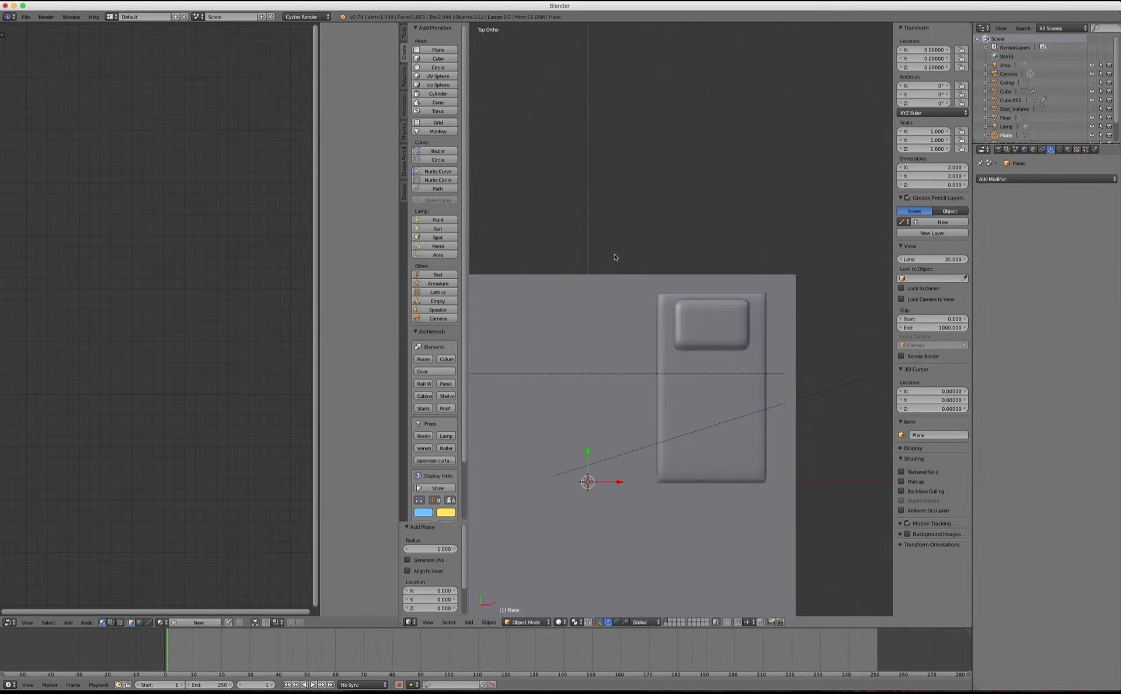
{"action": "key", "text": "z"}
{"action": "key", "text": "g"}
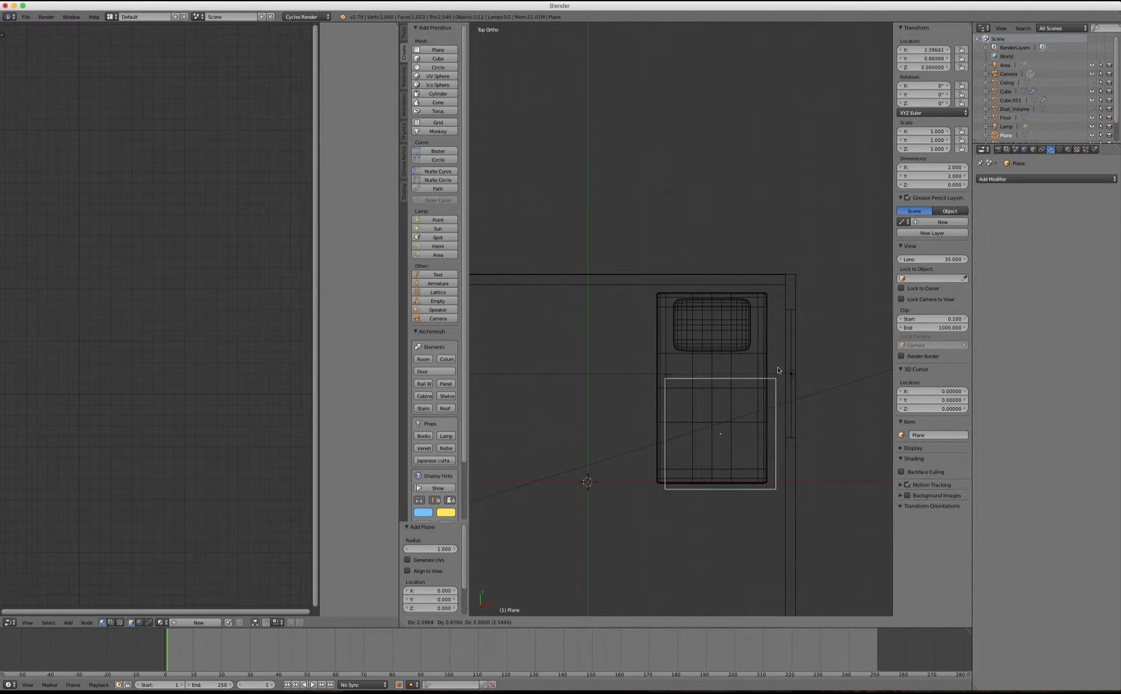
{"action": "left_click", "coordinate": [772, 365]}
Step: Scale the plane by about 1.27 along X and 1.6 along Y to overhang the mattress
{"action": "key", "text": "s"}
{"action": "key", "text": "x"}
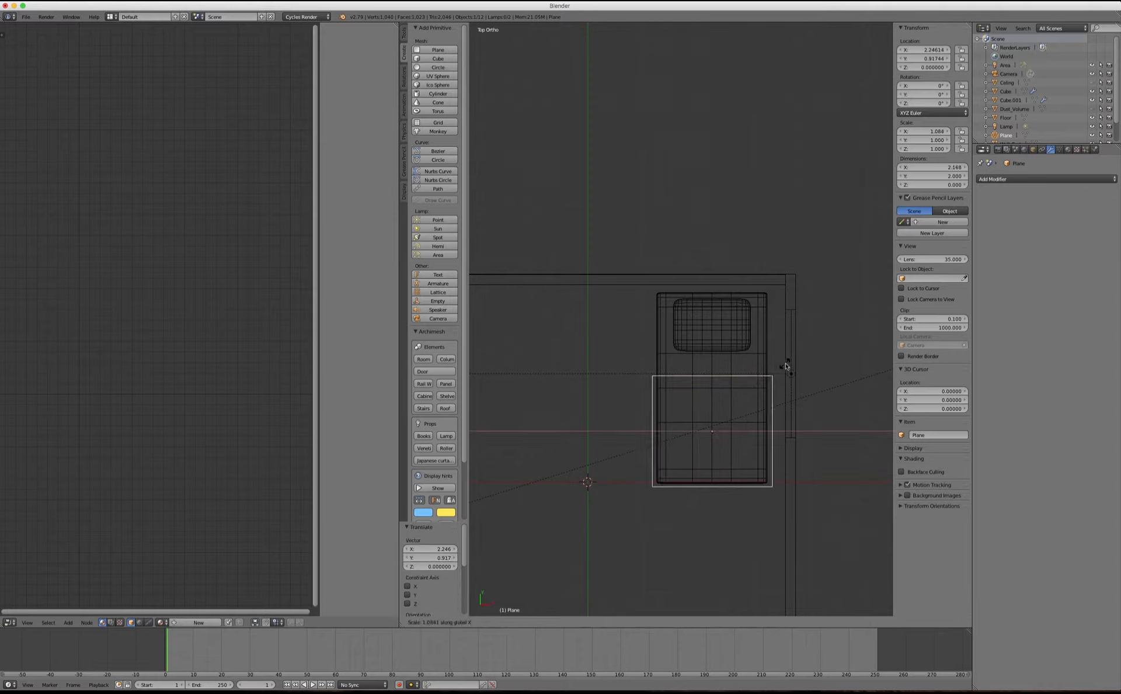
{"action": "left_click", "coordinate": [806, 365]}
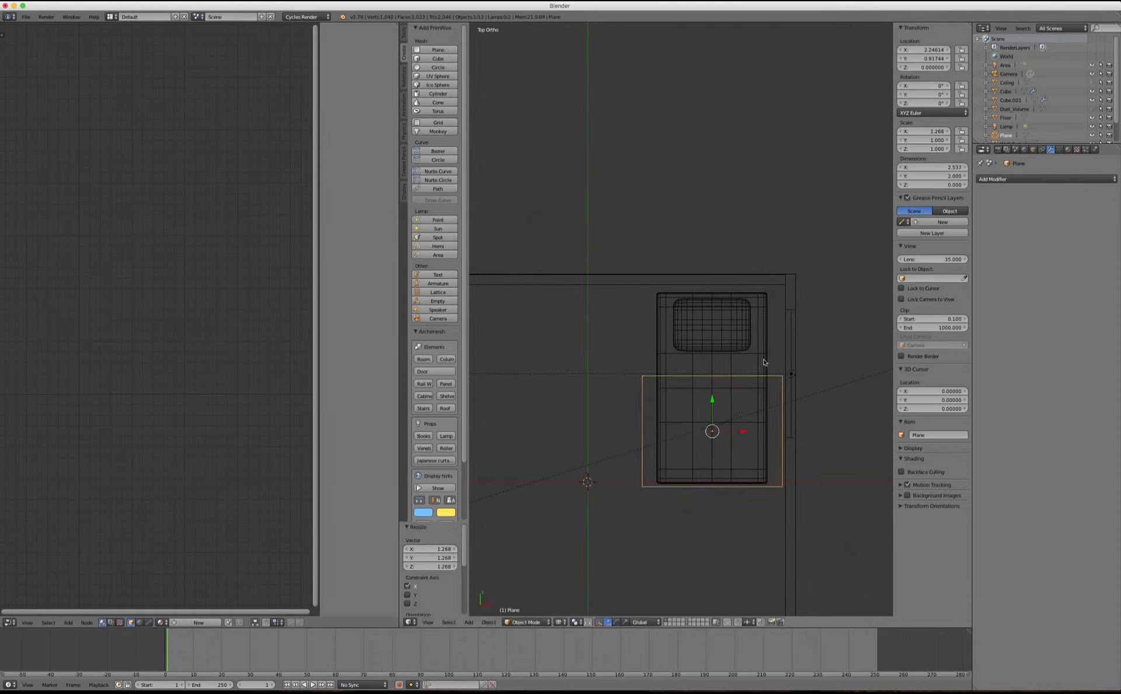
{"action": "key", "text": "s"}
{"action": "key", "text": "y"}
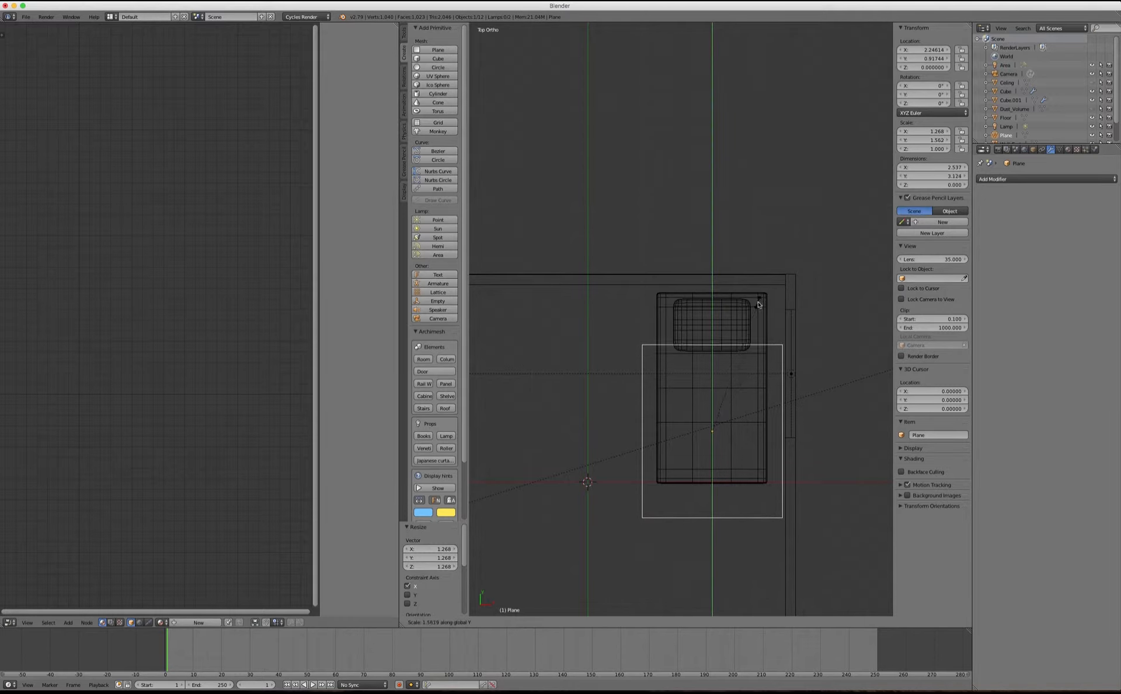
{"action": "left_click", "coordinate": [757, 301]}
Step: Lengthen the plane by about 1.13 along Y and move it to about Y 1.44 so it covers the bed
{"action": "key", "text": "g"}
{"action": "key", "text": "y"}
{"action": "left_click", "coordinate": [755, 278]}
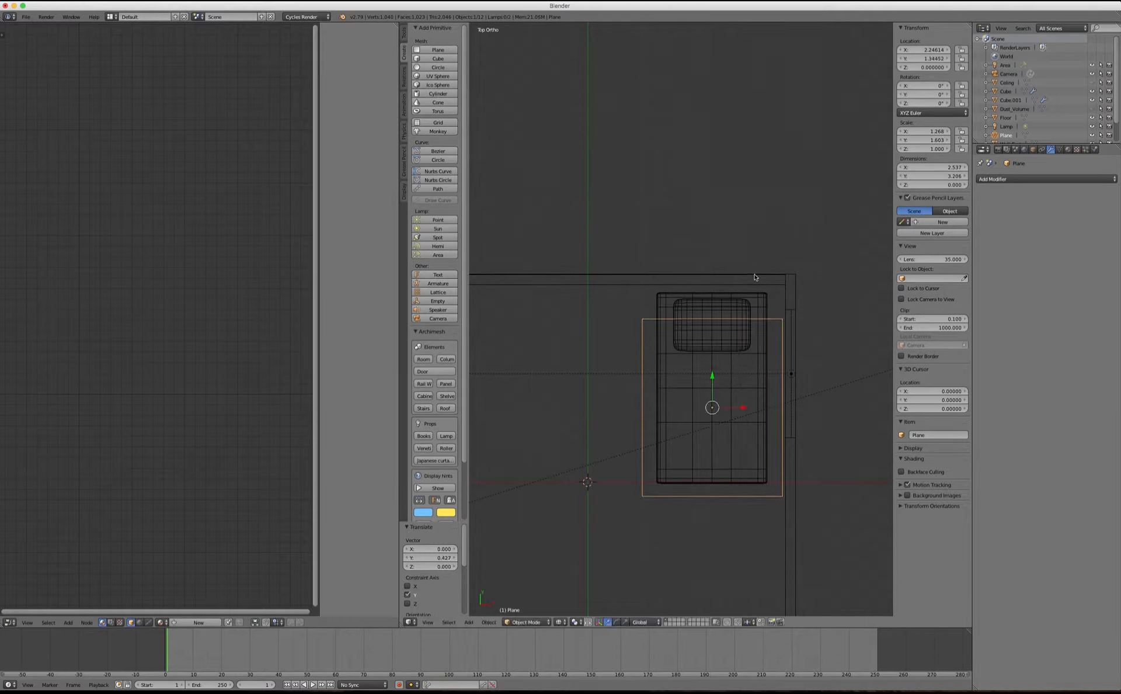
{"action": "key", "text": "s"}
{"action": "key", "text": "y"}
{"action": "left_click", "coordinate": [753, 258]}
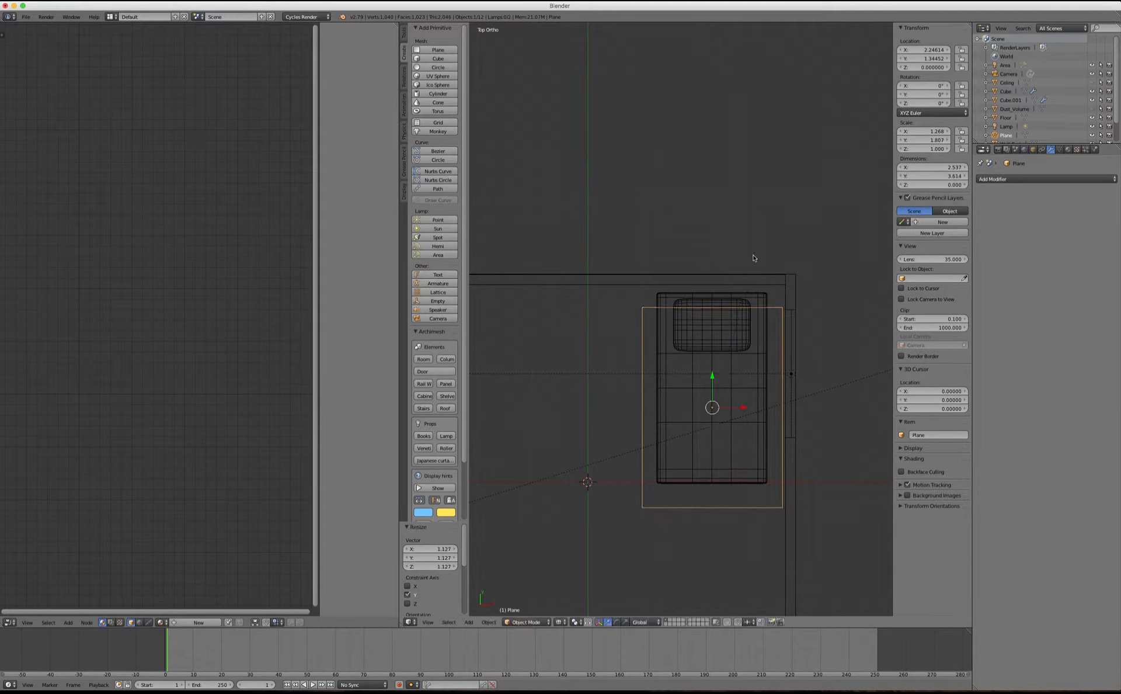
{"action": "key", "text": "g"}
{"action": "key", "text": "y"}
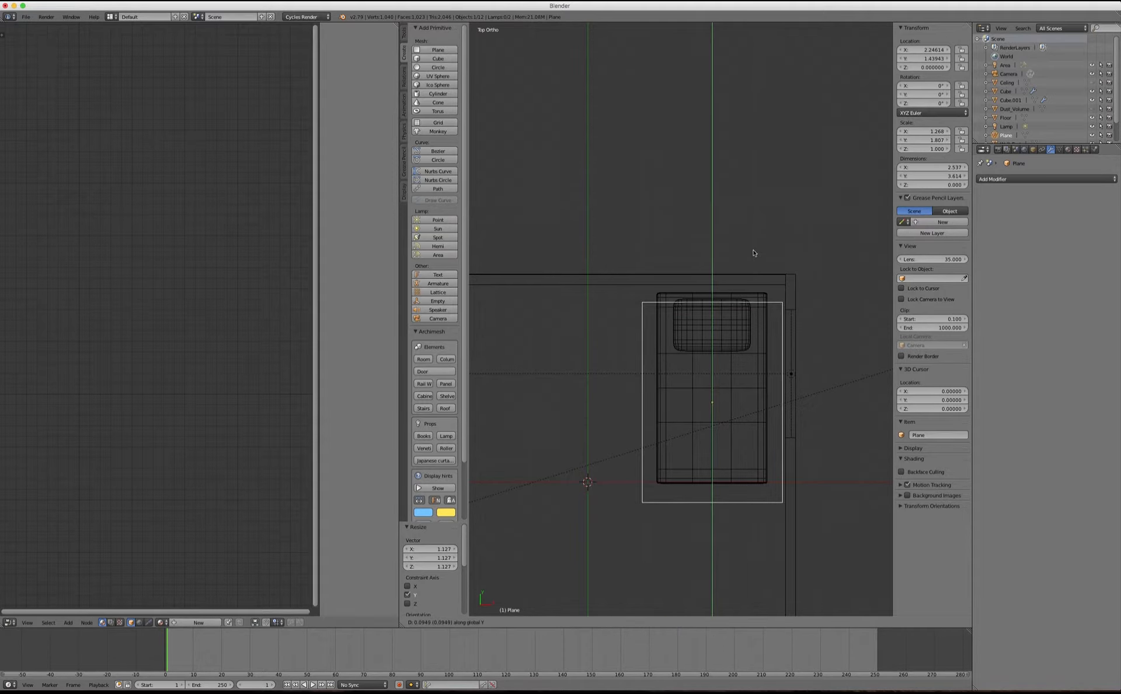
{"action": "left_click", "coordinate": [753, 254]}
Step: Raise the plane about 1.13 along Z in solid shading so it floats above the mattress and pillow
{"action": "mouse_move", "coordinate": [753, 254]}
{"action": "middle_mouse_down"}
{"action": "mouse_move", "coordinate": [664, 366]}
{"action": "mouse_move", "coordinate": [736, 435]}
{"action": "middle_mouse_up"}
{"action": "key", "text": "z"}
{"action": "key", "text": "g"}
{"action": "key", "text": "z"}
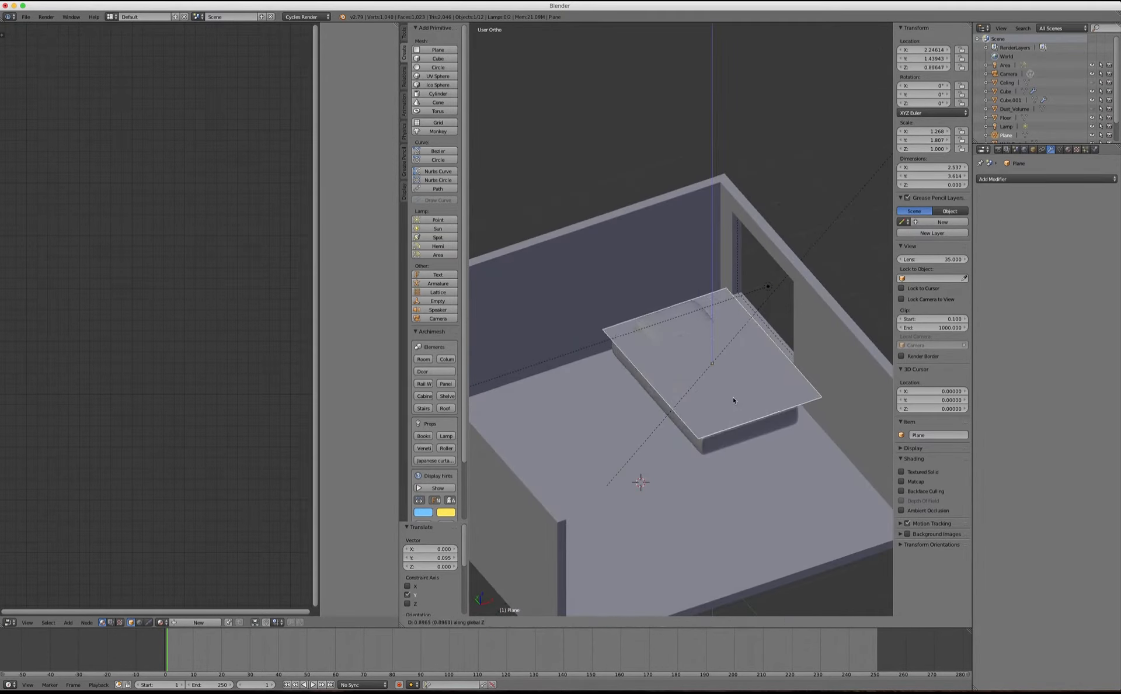
{"action": "left_click", "coordinate": [723, 388]}
{"action": "key", "text": "g"}
{"action": "key", "text": "z"}
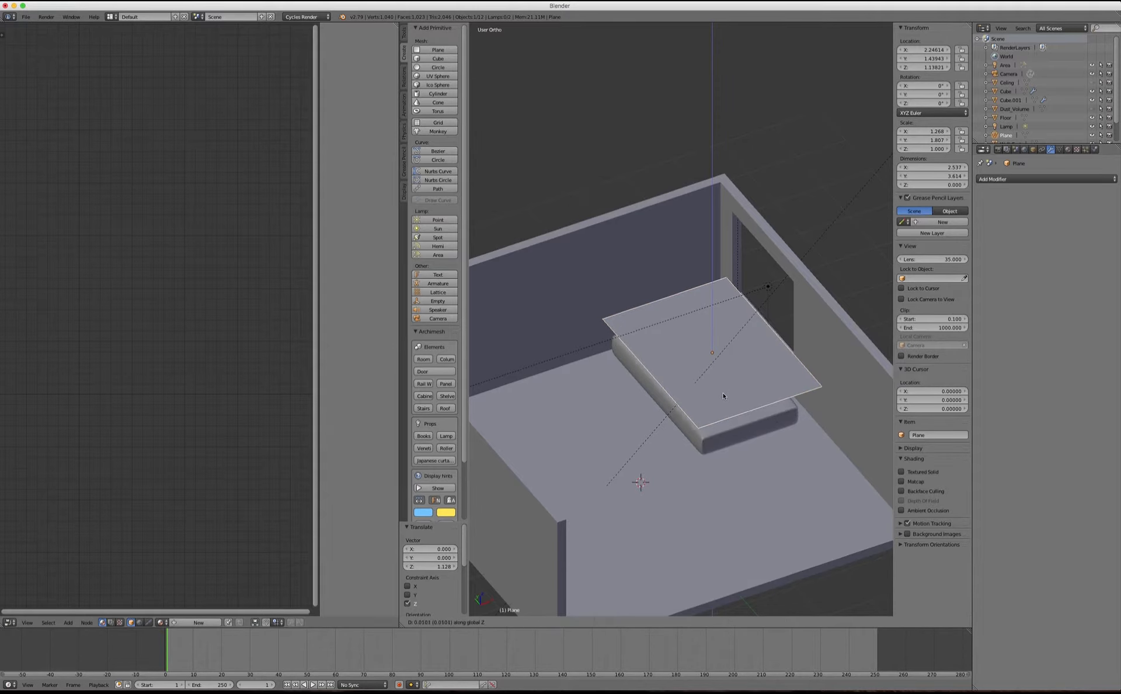
{"action": "left_click", "coordinate": [725, 386]}
Step: Lower the plane to about Z 0.96, just above the pillow
{"action": "mouse_move", "coordinate": [726, 383]}
{"action": "middle_mouse_down"}
{"action": "mouse_move", "coordinate": [701, 317]}
{"action": "mouse_move", "coordinate": [737, 395]}
{"action": "middle_mouse_up"}
{"action": "key", "text": "g"}
{"action": "key", "text": "z"}
{"action": "left_click", "coordinate": [705, 332]}
{"action": "key", "text": "g"}
{"action": "key", "text": "z"}
{"action": "left_click", "coordinate": [707, 334]}
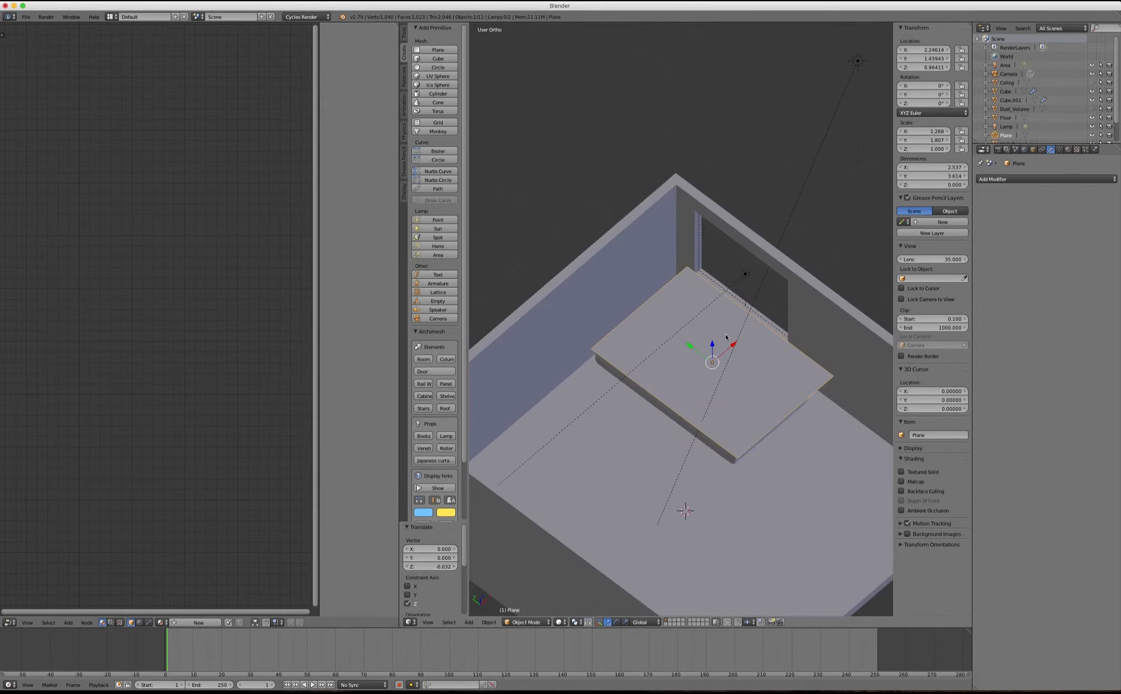
Step: Subdivide the whole plane mesh twice with 10 cuts each time
{"action": "middle_click_drag", "start_coordinate": [726, 337], "coordinate": [642, 346]}
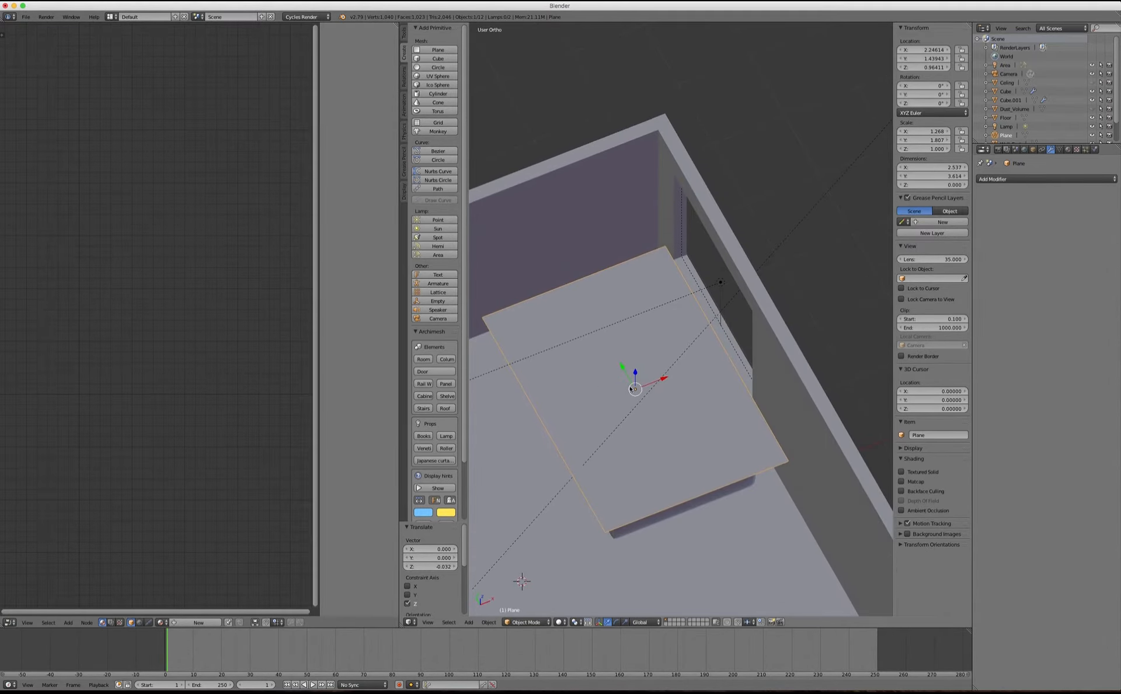
{"action": "key", "text": "Tab"}
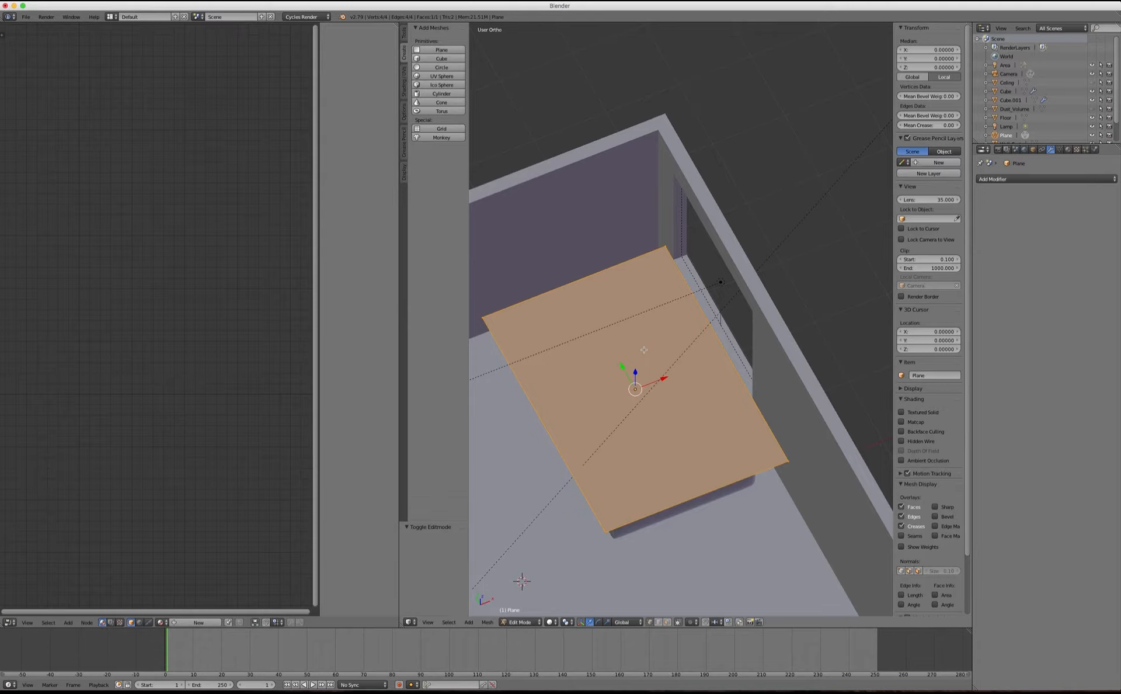
{"action": "key", "text": "w"}
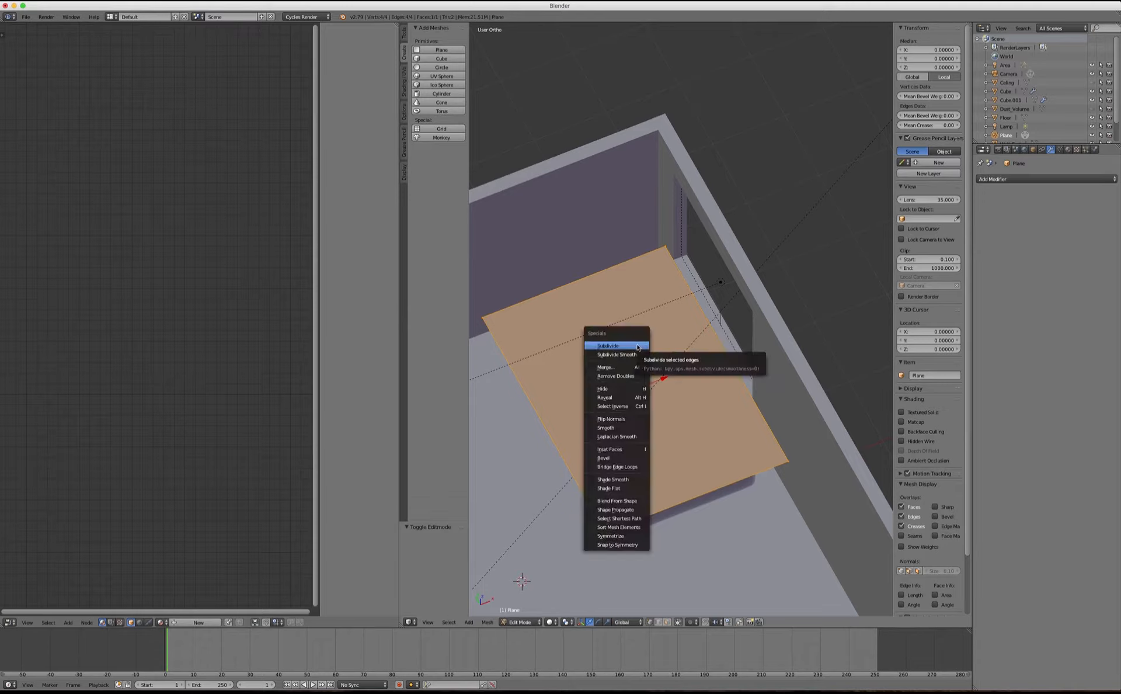
{"action": "left_click", "coordinate": [612, 346]}
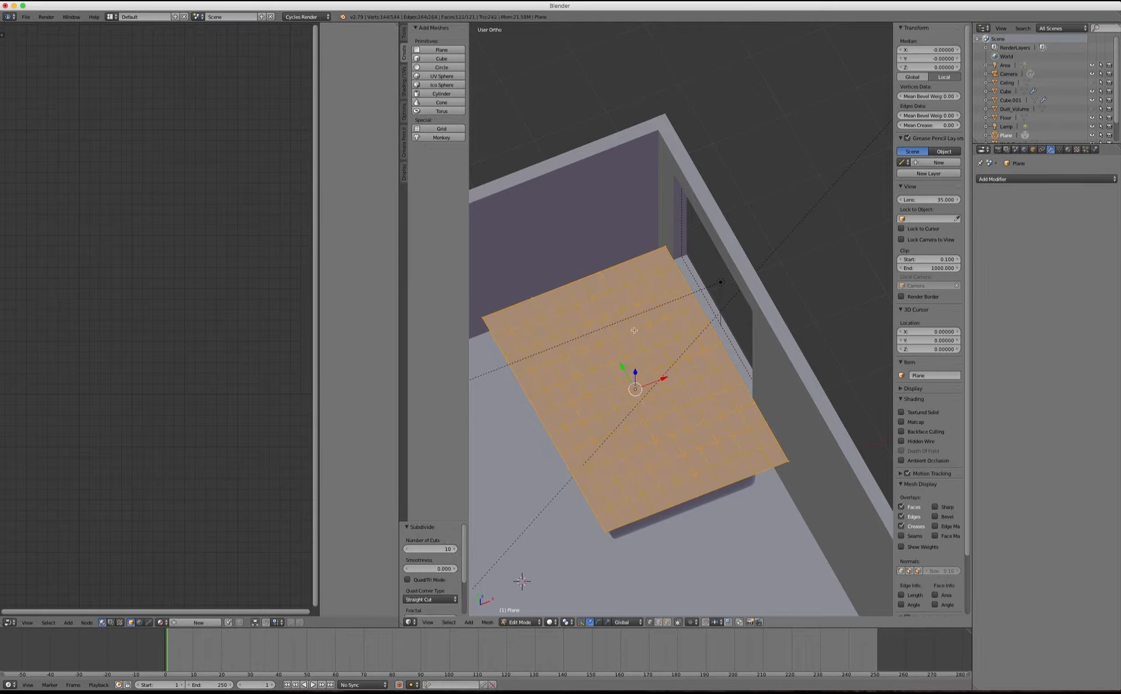
{"action": "key", "text": "w"}
{"action": "left_click", "coordinate": [617, 331]}
{"action": "left_click_drag", "start_coordinate": [424, 551], "coordinate": [491, 551]}
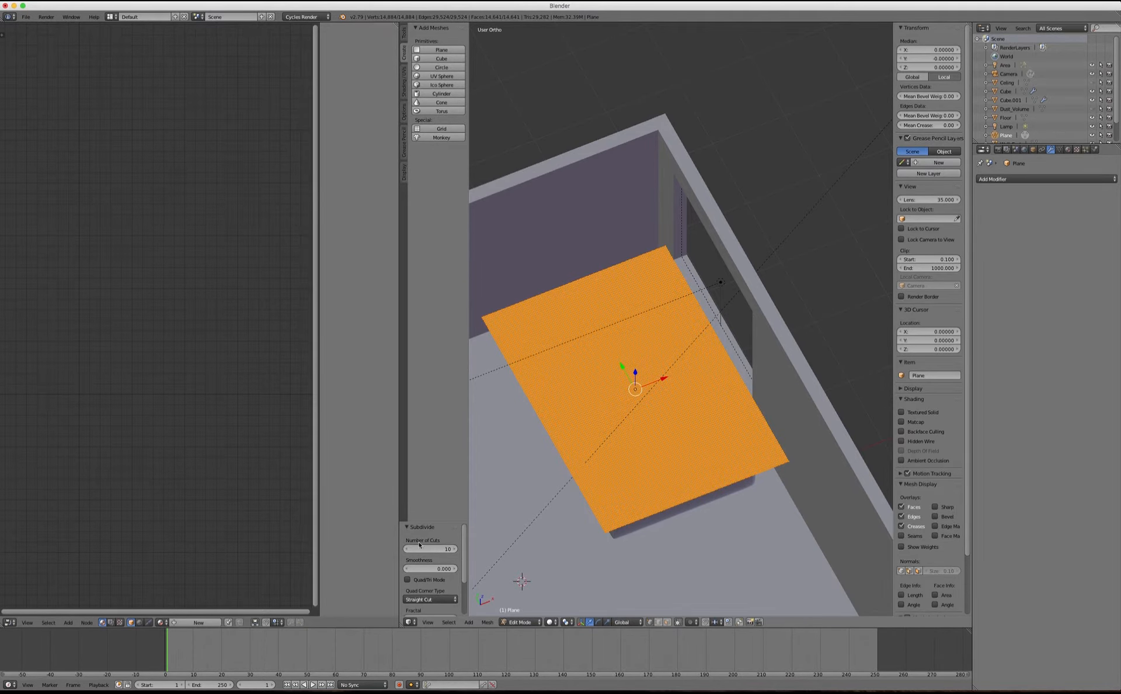
Step: Examine the mesh density of the subdivided plane from above and at an angle, and return to Object Mode
{"action": "middle_click_drag", "start_coordinate": [548, 393], "coordinate": [597, 405]}
{"action": "key", "text": "Tab"}
{"action": "key", "text": "Tab"}
{"action": "scroll", "coordinate": [597, 405], "scroll_direction": "up", "scroll_amount": 8}
{"action": "scroll", "coordinate": [596, 405], "scroll_direction": "down", "scroll_amount": 6}
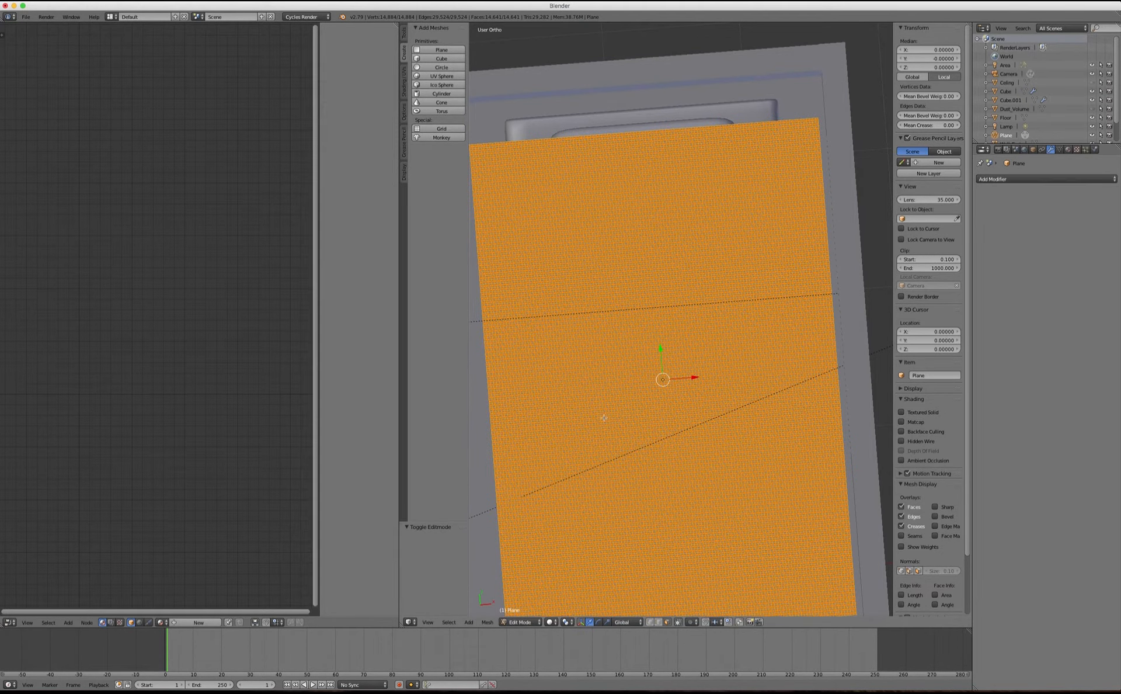
{"action": "scroll", "coordinate": [604, 417], "scroll_direction": "up", "scroll_amount": 2}
{"action": "scroll", "coordinate": [602, 413], "scroll_direction": "down", "scroll_amount": 4}
{"action": "scroll", "coordinate": [613, 410], "scroll_direction": "up", "scroll_amount": 2}
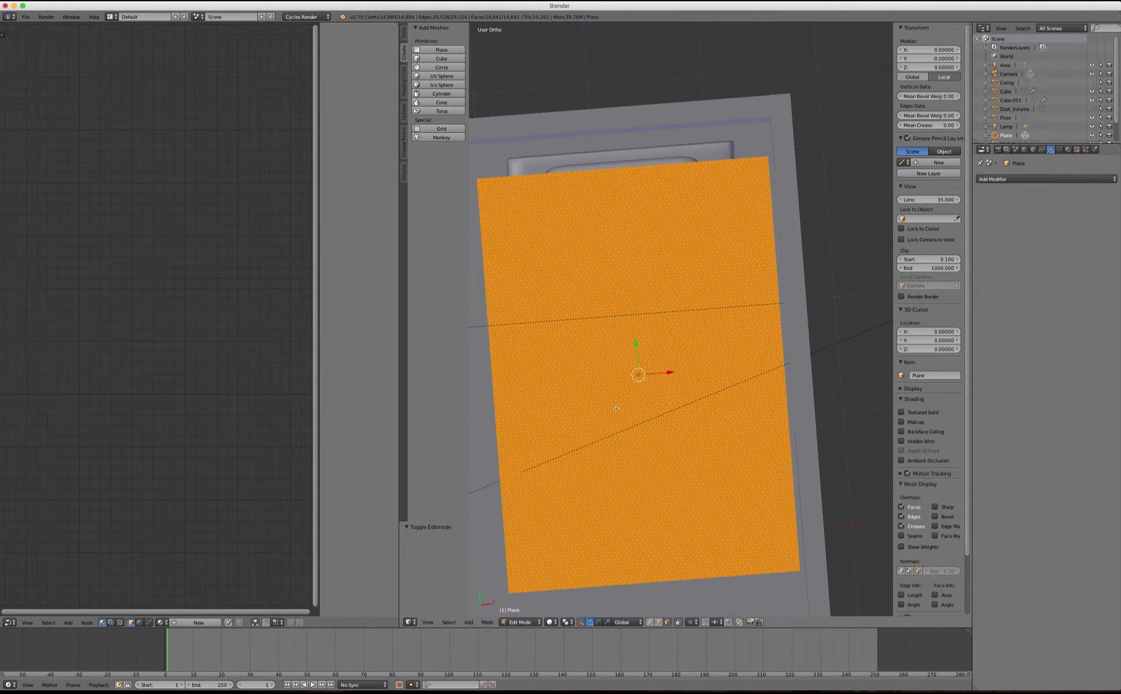
{"action": "middle_click_drag", "start_coordinate": [600, 425], "coordinate": [631, 376]}
{"action": "scroll", "coordinate": [631, 376], "scroll_direction": "down", "scroll_amount": 4}
{"action": "scroll", "coordinate": [630, 377], "scroll_direction": "up", "scroll_amount": 2}
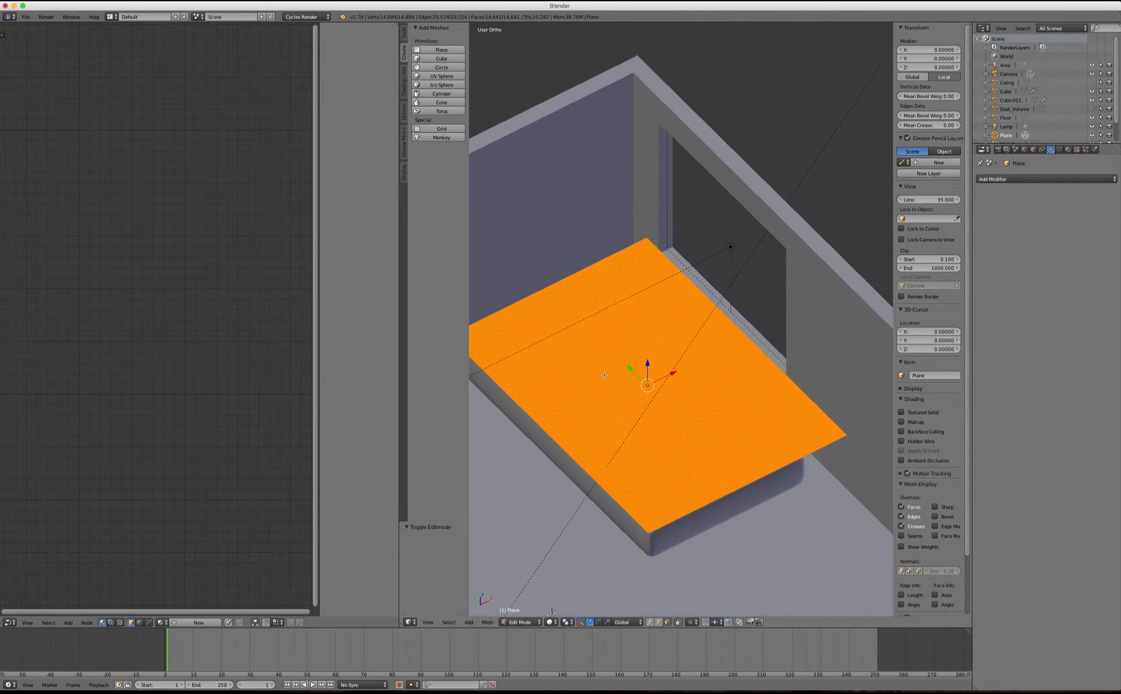
{"action": "scroll", "coordinate": [630, 378], "scroll_direction": "down", "scroll_amount": 1}
{"action": "key", "text": "Tab"}
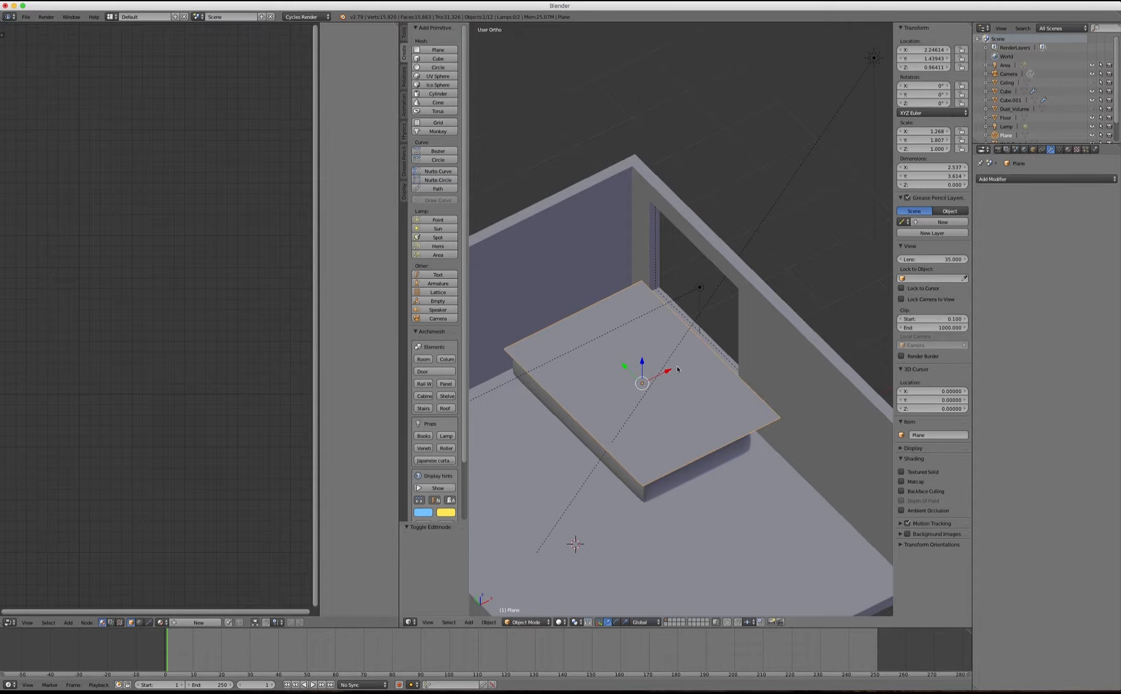
Step: Rename the plane to Blanket and enable Cloth physics on it
{"action": "middle_click_drag", "start_coordinate": [677, 368], "coordinate": [664, 330]}
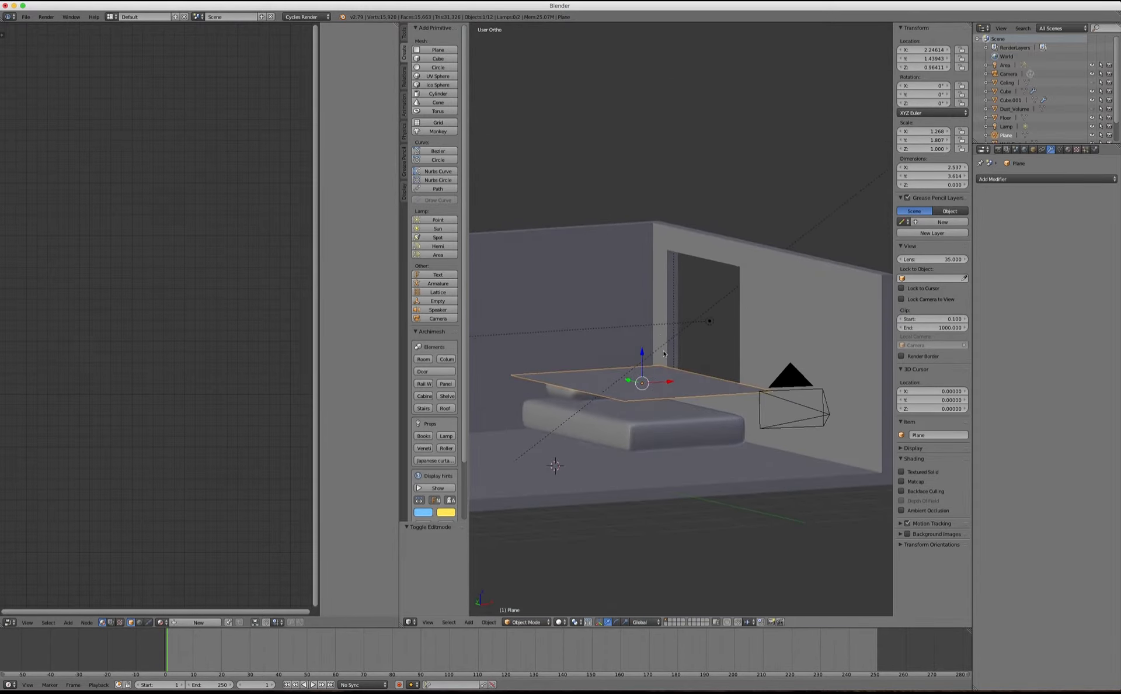
{"action": "left_click", "coordinate": [1095, 150]}
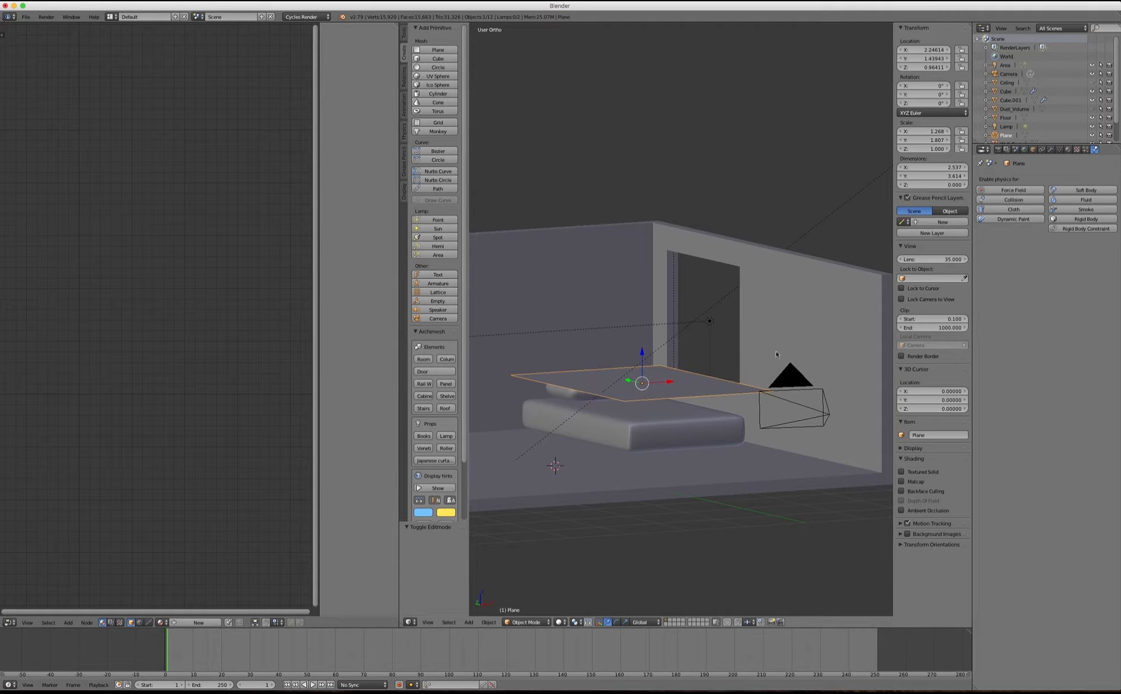
{"action": "left_click", "coordinate": [1033, 150]}
{"action": "left_click", "coordinate": [1026, 178]}
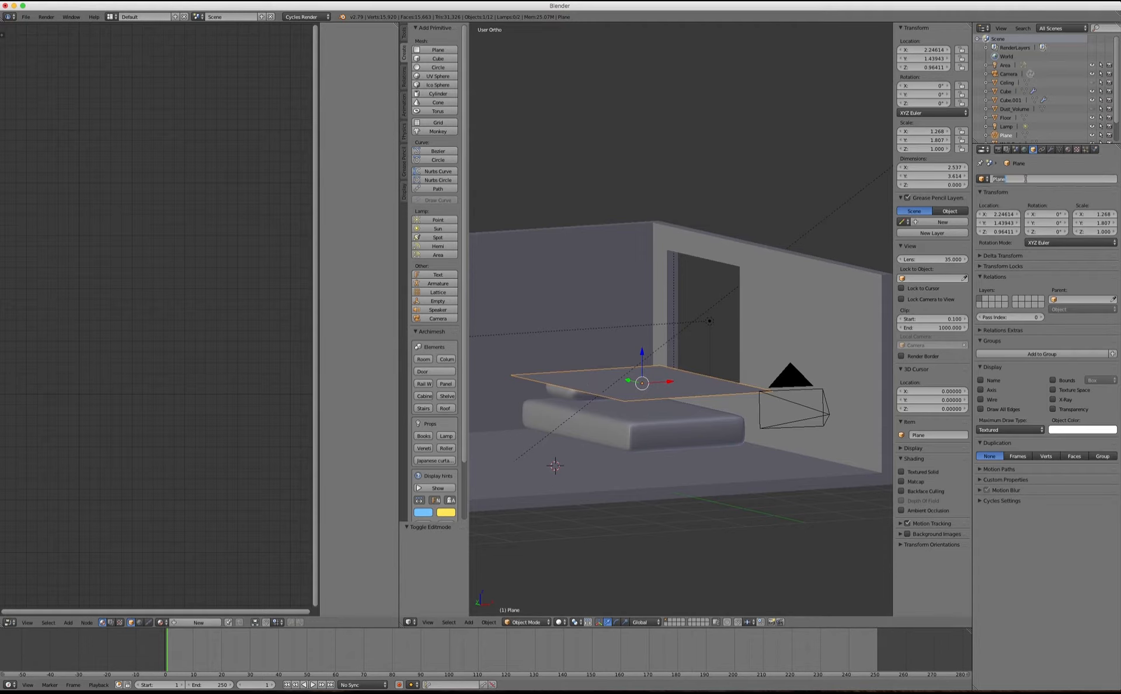
{"action": "key", "text": "BackSpace"}
{"action": "type", "text": "Blanket"}
{"action": "key", "text": "Return"}
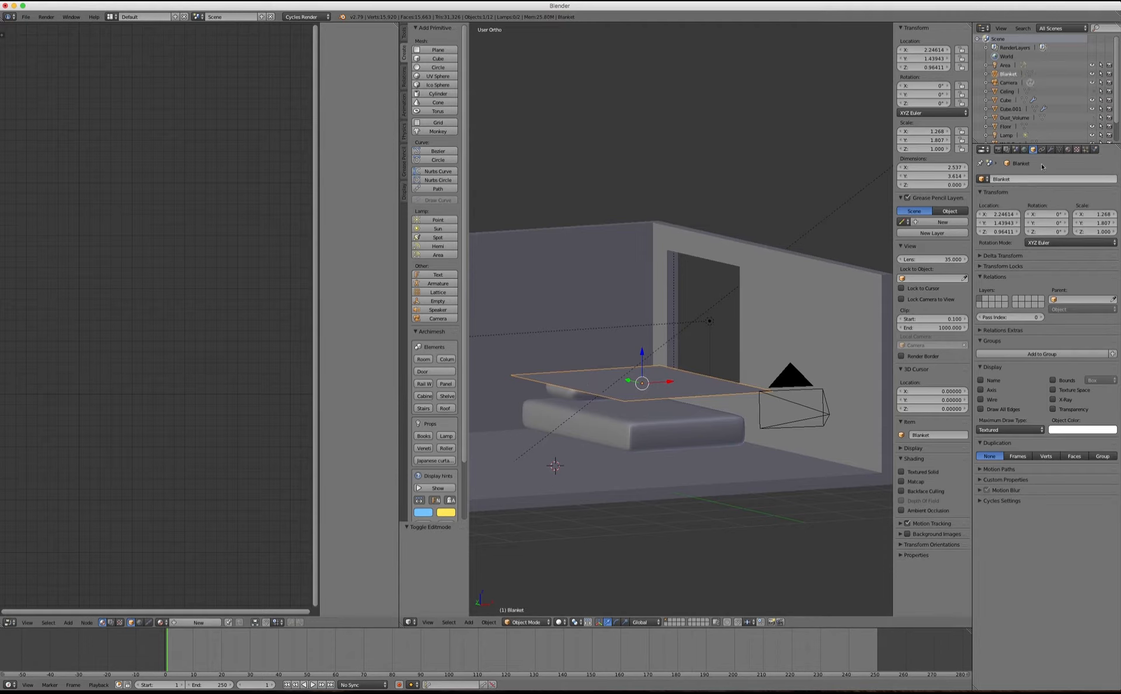
{"action": "left_click", "coordinate": [1095, 150]}
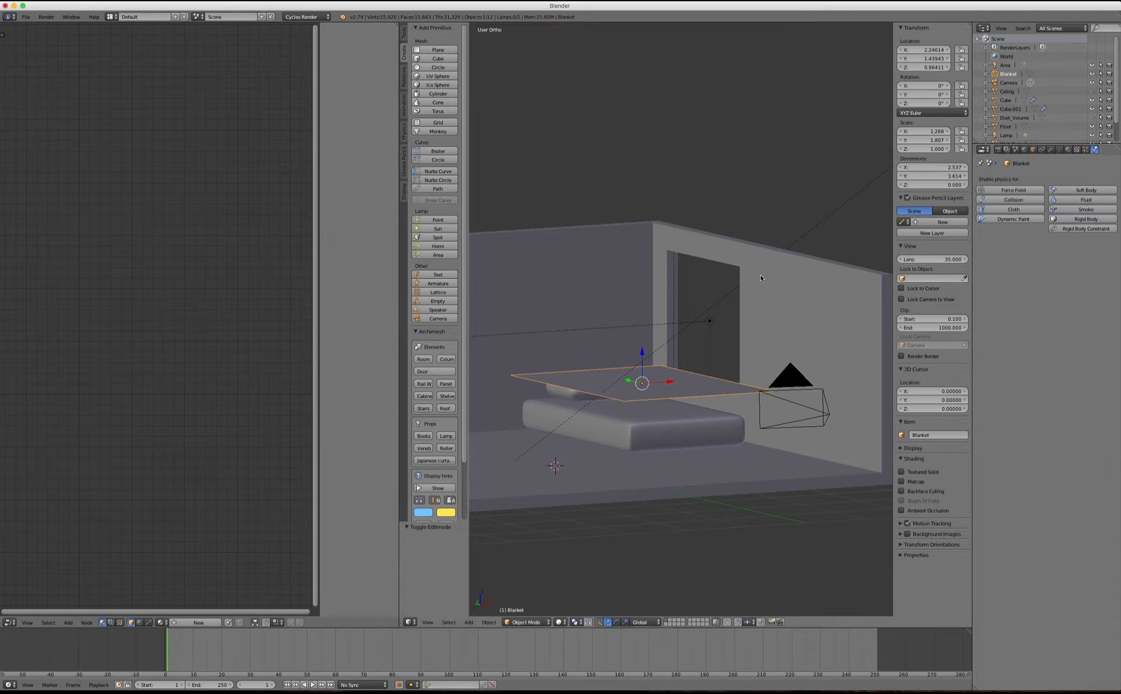
{"action": "left_click", "coordinate": [1006, 210]}
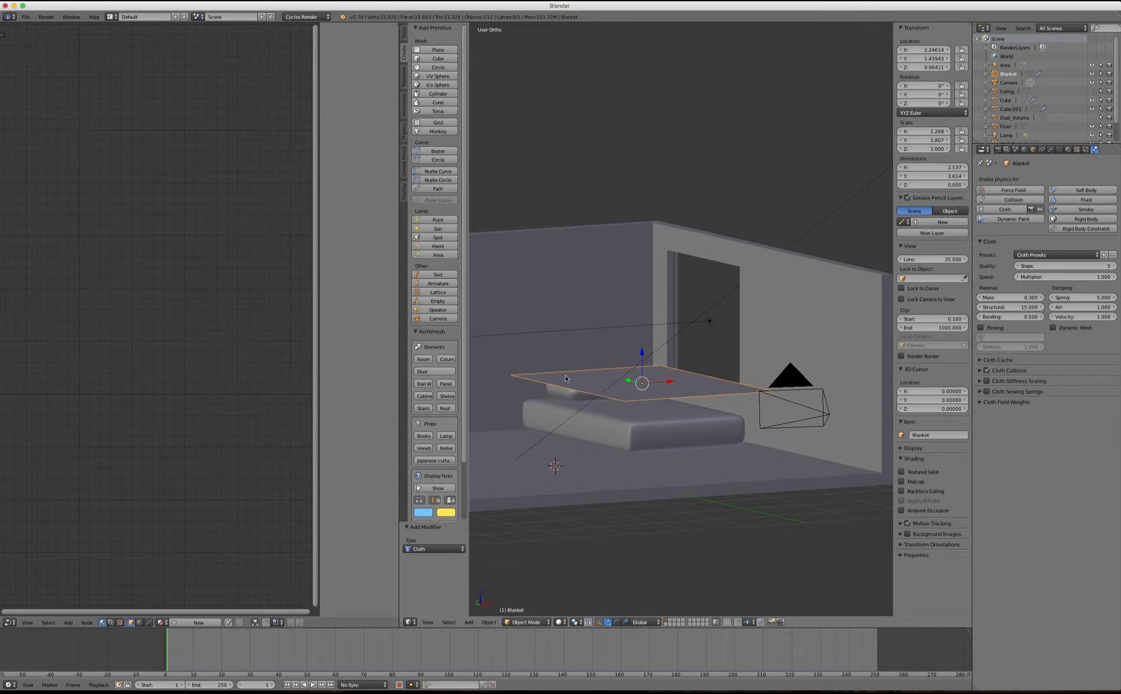
Step: Enable Collision physics on the pillow
{"action": "middle_click_drag", "start_coordinate": [567, 379], "coordinate": [572, 373]}
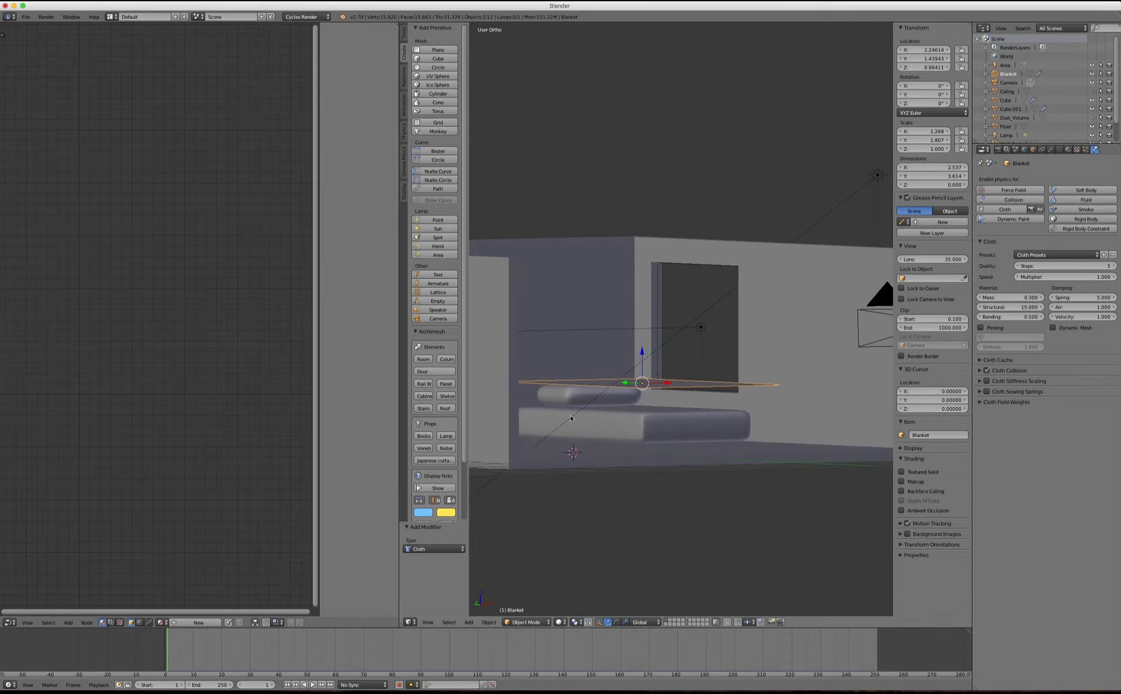
{"action": "right_click", "coordinate": [553, 386]}
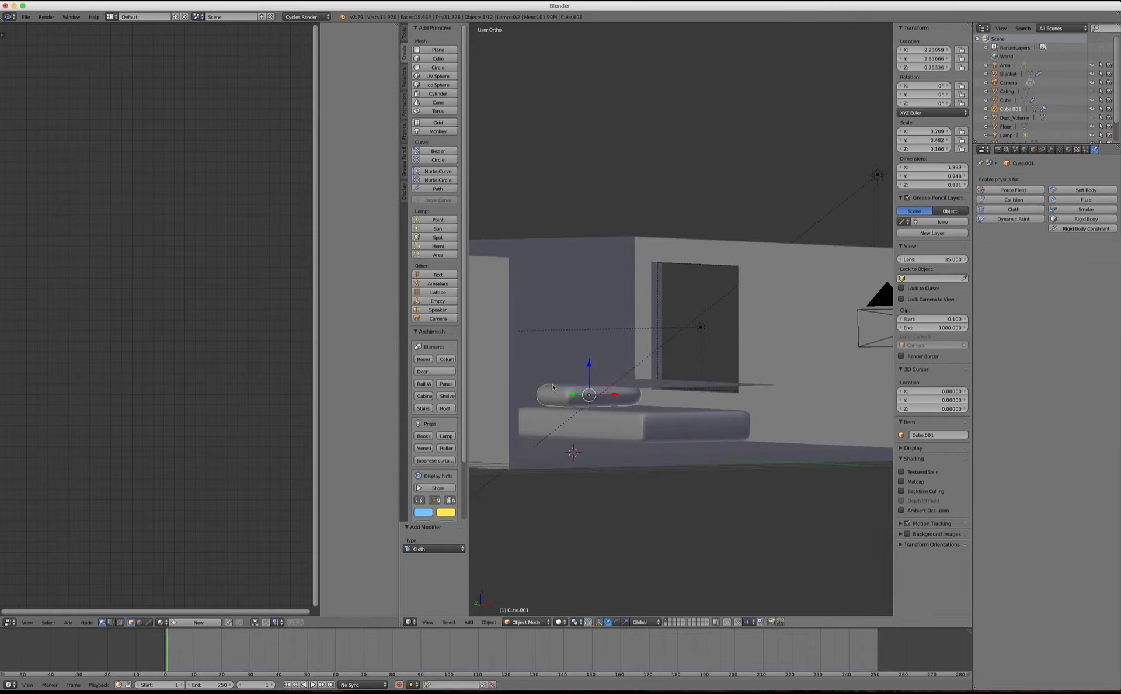
{"action": "left_click", "coordinate": [1005, 201]}
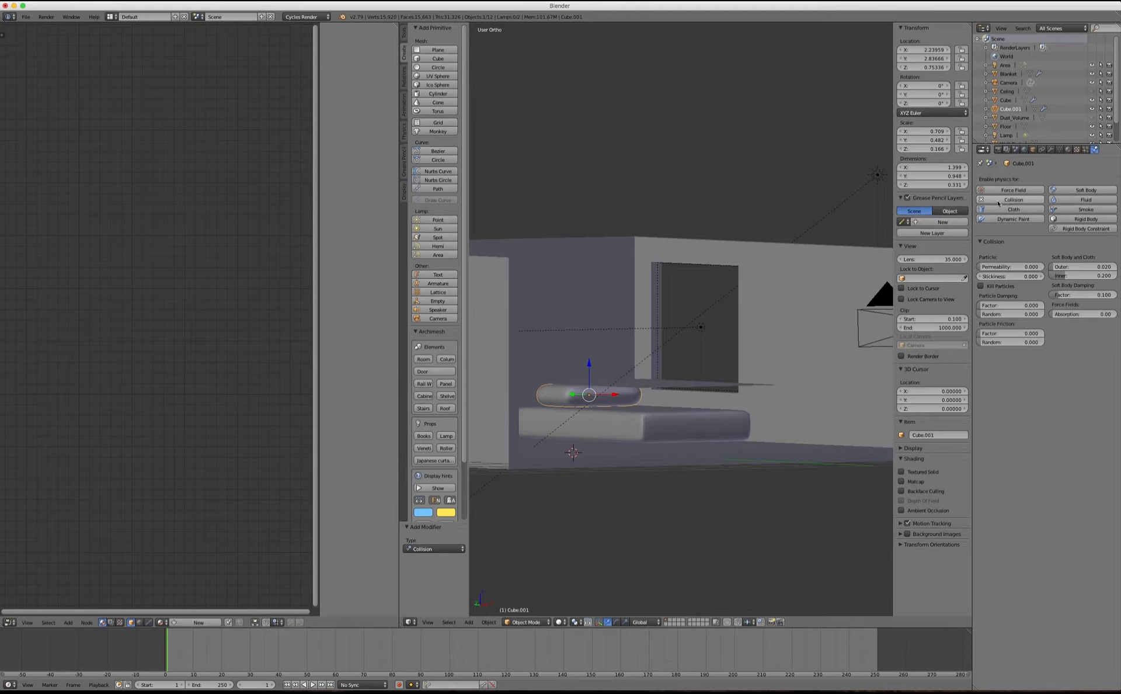